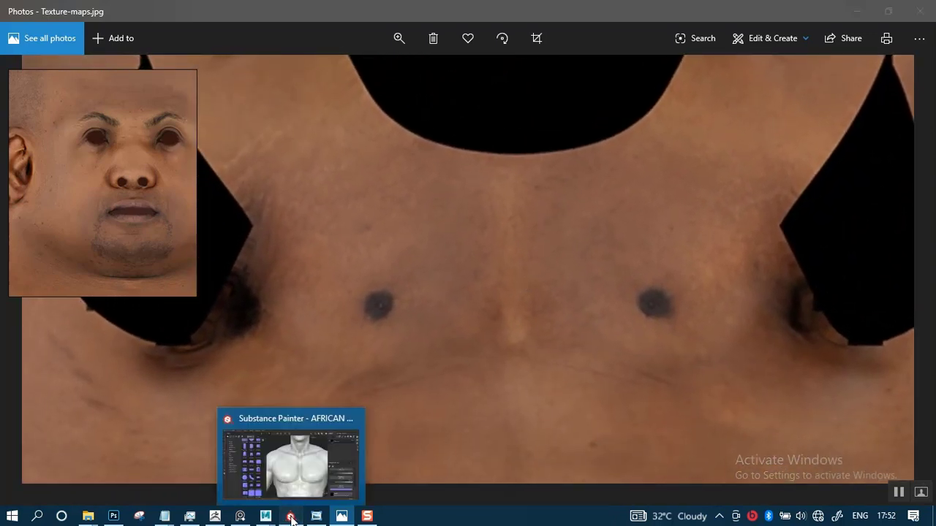
# Switch to Substance Painter, move the floating reference viewer over the shelf and frame the torso skin texture in it.
pyautogui.click(290, 516)
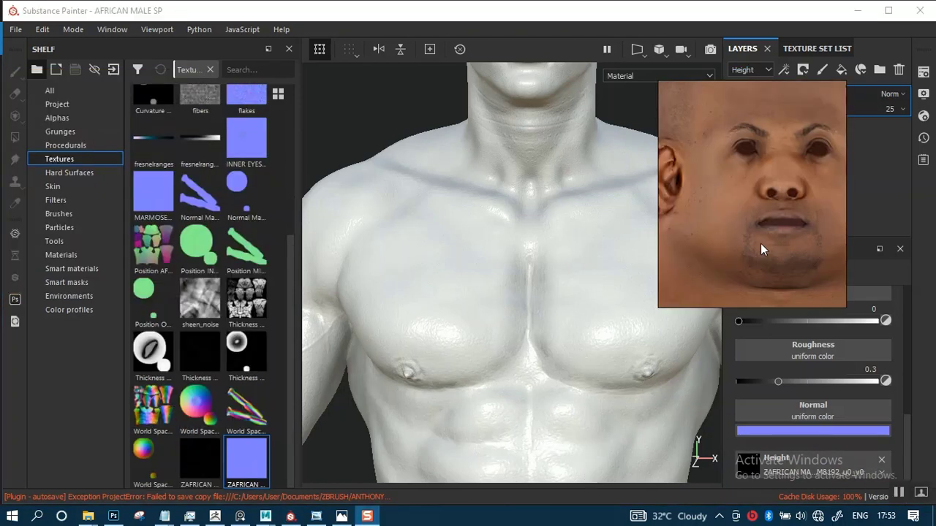
pyautogui.moveTo(761, 243); pyautogui.dragTo(313, 256)
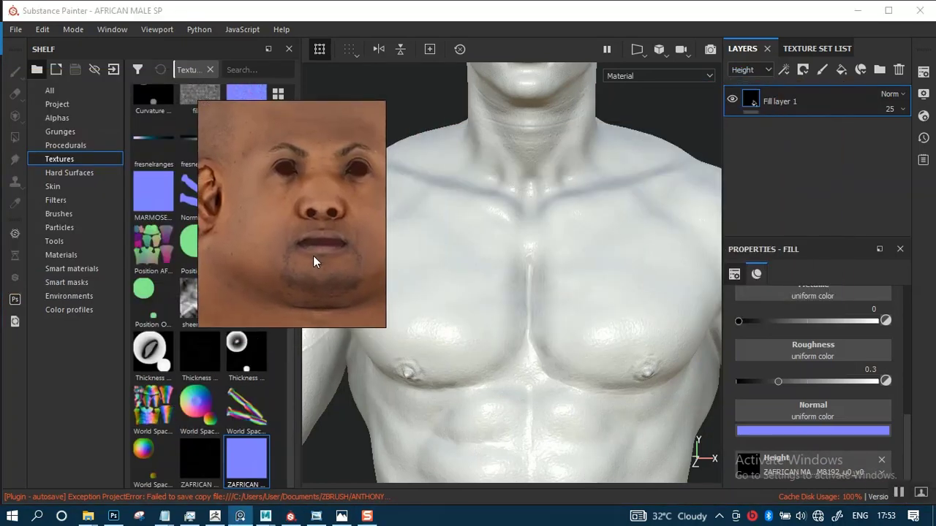
pyautogui.scroll(-5, 268, 263)
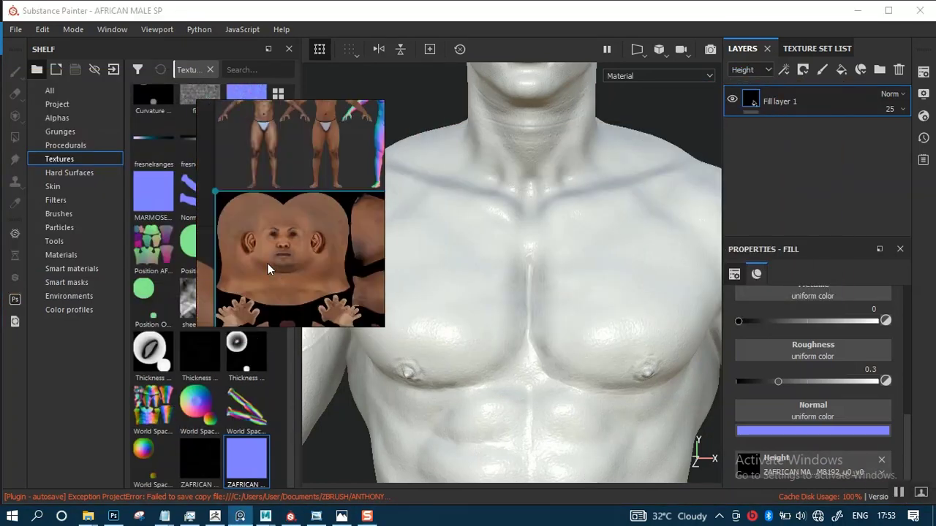
pyautogui.moveTo(277, 270); pyautogui.dragTo(298, 153, button='middle')
pyautogui.scroll(3, 307, 211)
pyautogui.scroll(3, 300, 222)
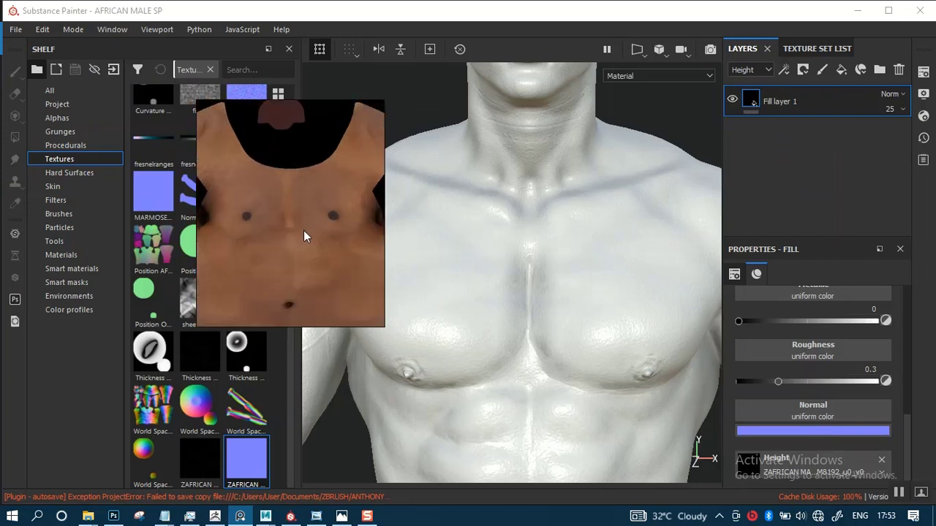
pyautogui.moveTo(307, 234); pyautogui.dragTo(329, 204, button='middle')
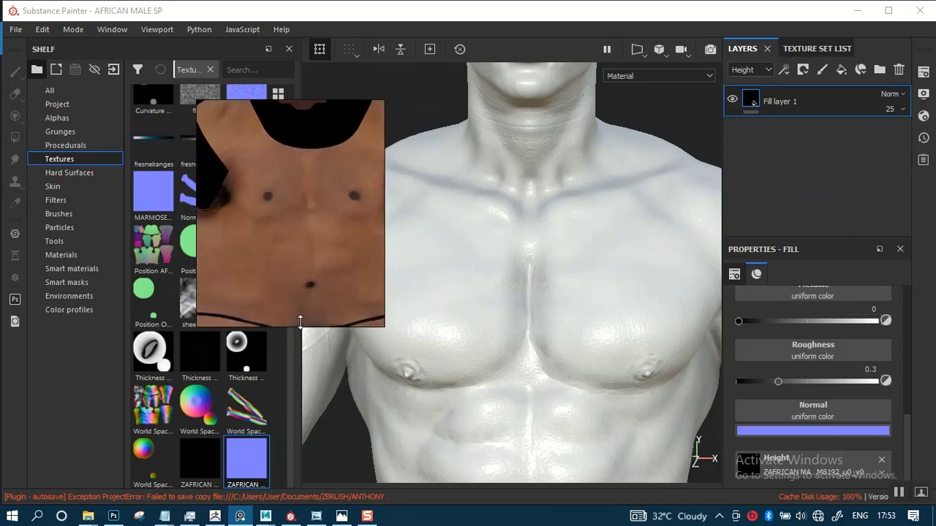
# Enlarge the floating reference viewer in height and width so the torso texture shows from chest to waist.
pyautogui.moveTo(299, 326); pyautogui.dragTo(296, 467)
pyautogui.scroll(2, 312, 298)
pyautogui.scroll(1, 312, 304)
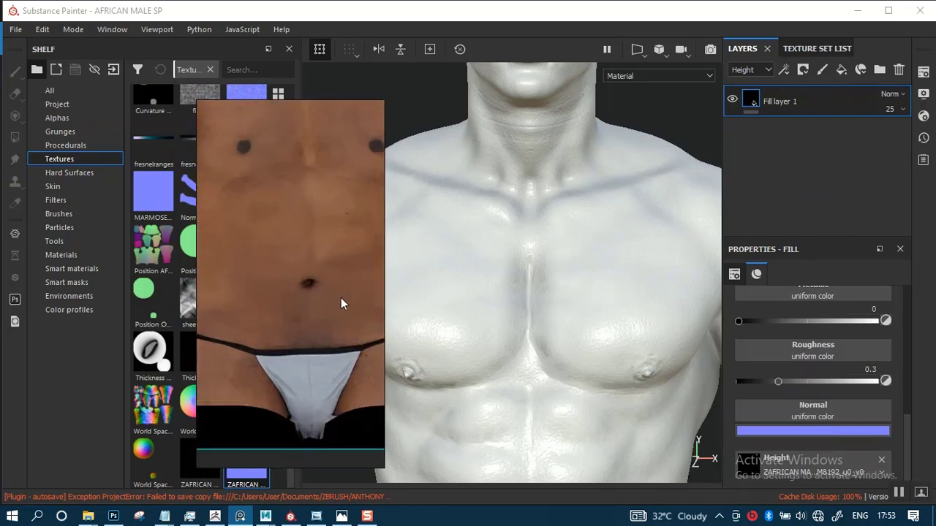
pyautogui.moveTo(382, 296); pyautogui.dragTo(443, 303)
pyautogui.moveTo(305, 260); pyautogui.dragTo(264, 259, button='right')
pyautogui.moveTo(275, 265); pyautogui.dragTo(278, 338, button='middle')
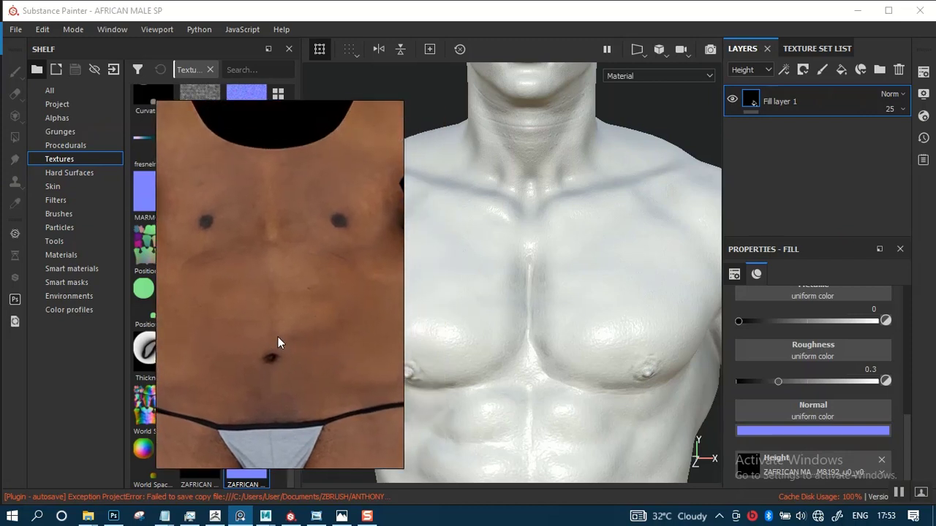
# Frame a close-up of the chest skin below the neckline in the reference viewer.
pyautogui.scroll(3, 292, 286)
pyautogui.moveTo(291, 286); pyautogui.dragTo(313, 335, button='middle')
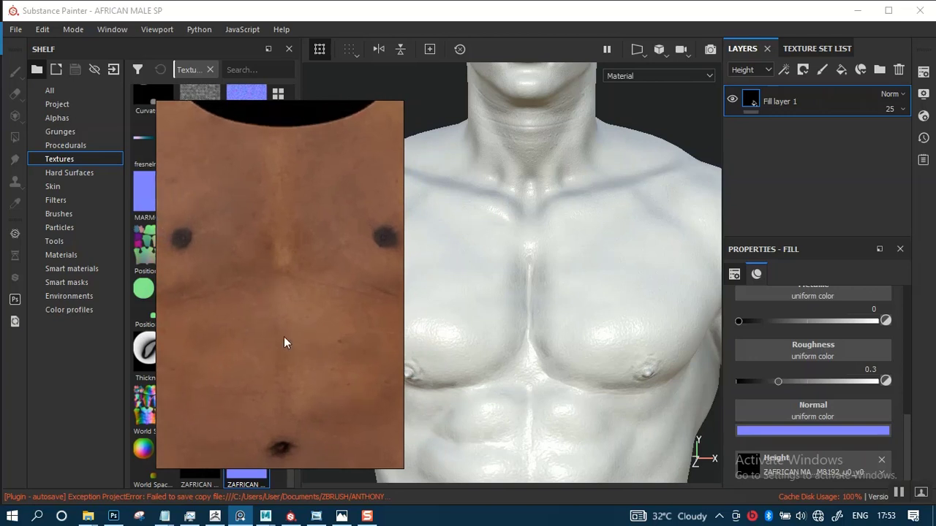
pyautogui.scroll(2, 284, 337)
pyautogui.moveTo(291, 295); pyautogui.dragTo(295, 333, button='middle')
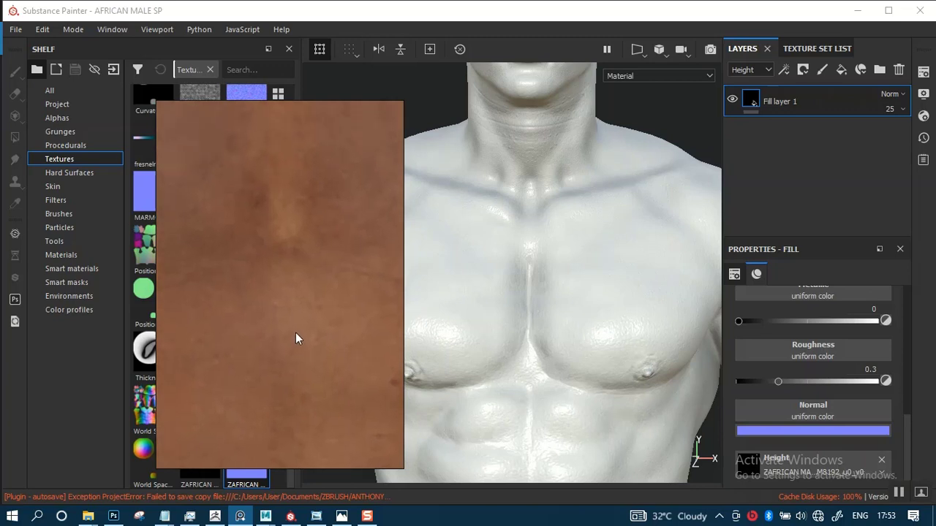
pyautogui.scroll(-2, 295, 332)
pyautogui.moveTo(258, 287); pyautogui.dragTo(316, 322, button='middle')
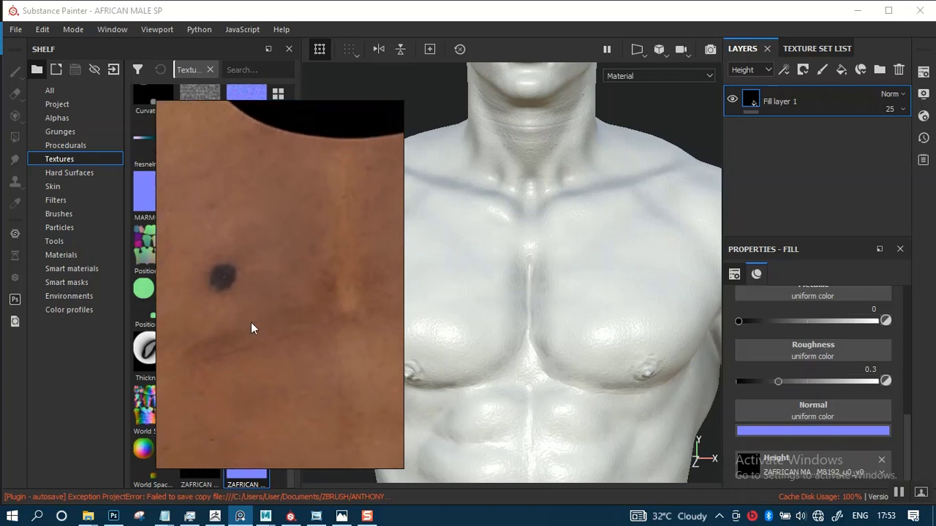
pyautogui.moveTo(251, 328); pyautogui.dragTo(267, 329, button='middle')
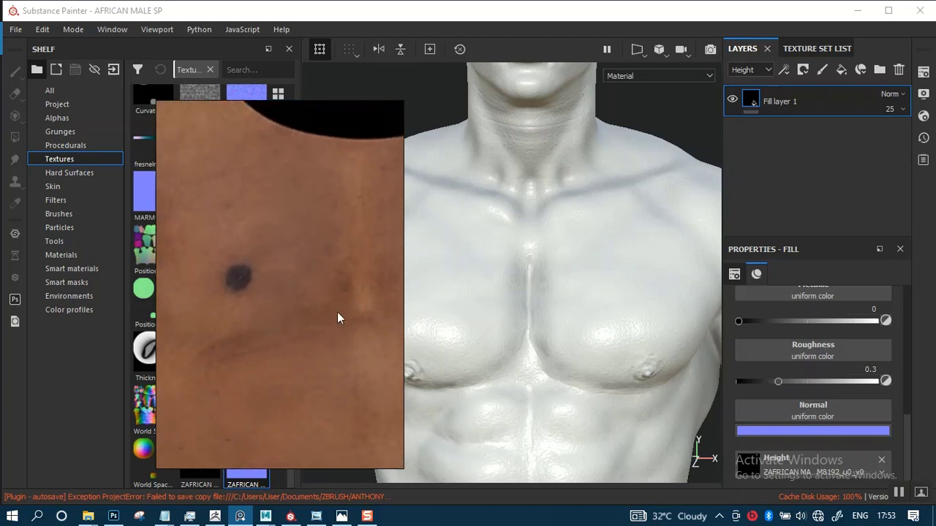
pyautogui.moveTo(337, 312); pyautogui.dragTo(290, 344, button='middle')
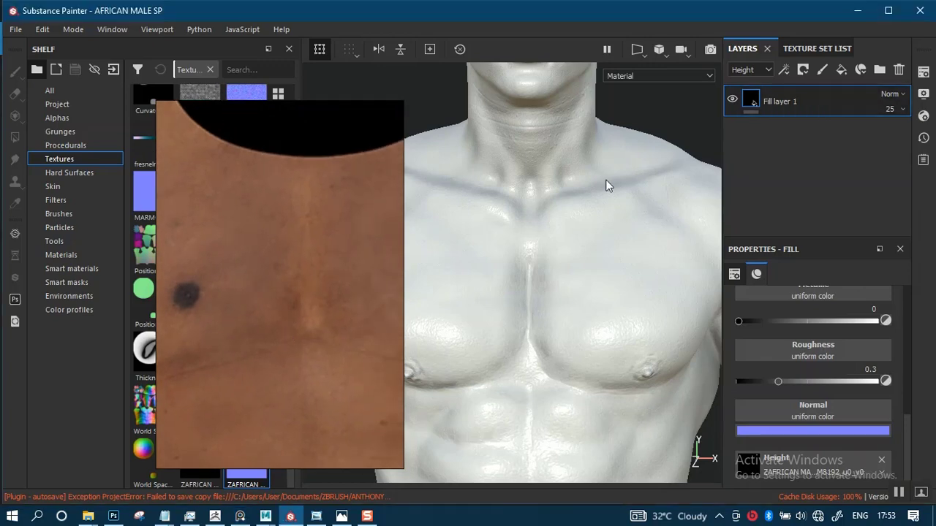
# Examine the model from the chest up to a front view of the head.
pyautogui.moveTo(560, 138); pyautogui.dragTo(557, 179, button='middle')
pyautogui.moveTo(559, 182)
pyautogui.keyDown('alt'); pyautogui.mouseDown(button='right')
pyautogui.moveTo(560, 153)
pyautogui.moveTo(560, 175)
pyautogui.mouseUp(button='right'); pyautogui.keyUp('alt')
pyautogui.keyDown('alt'); pyautogui.moveTo(560, 147); pyautogui.dragTo(560, 245, button='middle'); pyautogui.keyUp('alt')
pyautogui.keyDown('alt'); pyautogui.moveTo(560, 245); pyautogui.dragTo(570, 289, button='right'); pyautogui.keyUp('alt')
pyautogui.moveTo(574, 252)
pyautogui.keyDown('alt'); pyautogui.mouseDown()
pyautogui.moveTo(474, 229)
pyautogui.moveTo(476, 212)
pyautogui.moveTo(568, 246)
pyautogui.mouseUp(); pyautogui.keyUp('alt')
pyautogui.keyDown('alt'); pyautogui.moveTo(568, 246); pyautogui.dragTo(582, 180, button='middle'); pyautogui.keyUp('alt')
pyautogui.keyDown('alt'); pyautogui.moveTo(582, 180); pyautogui.dragTo(607, 402, button='right'); pyautogui.keyUp('alt')
pyautogui.keyDown('alt'); pyautogui.moveTo(567, 326); pyautogui.dragTo(566, 249); pyautogui.keyUp('alt')
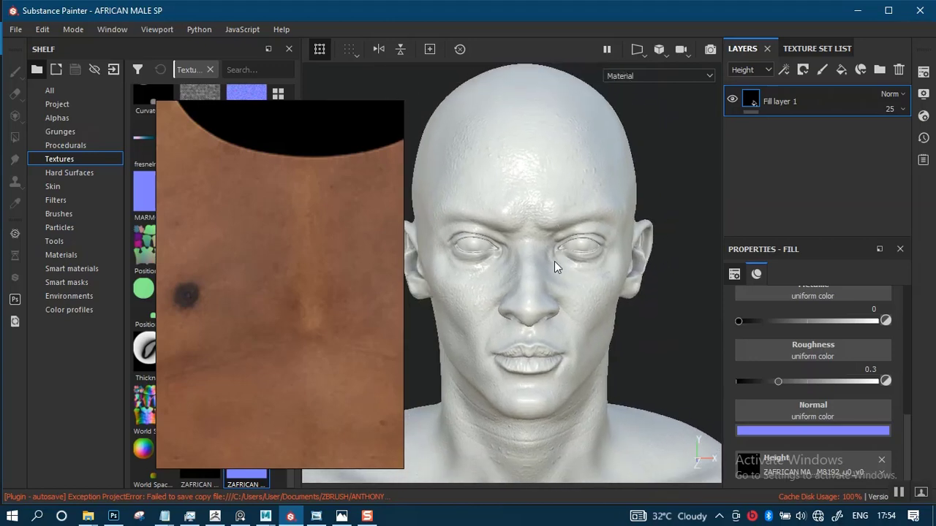
# Inspect the skin pores and wrinkles around the eyes, nose and forehead from several angles.
pyautogui.keyDown('alt'); pyautogui.moveTo(539, 264); pyautogui.dragTo(545, 309, button='middle'); pyautogui.keyUp('alt')
pyautogui.keyDown('alt'); pyautogui.moveTo(546, 309); pyautogui.dragTo(570, 370, button='right'); pyautogui.keyUp('alt')
pyautogui.keyDown('alt'); pyautogui.moveTo(570, 365); pyautogui.dragTo(521, 344); pyautogui.keyUp('alt')
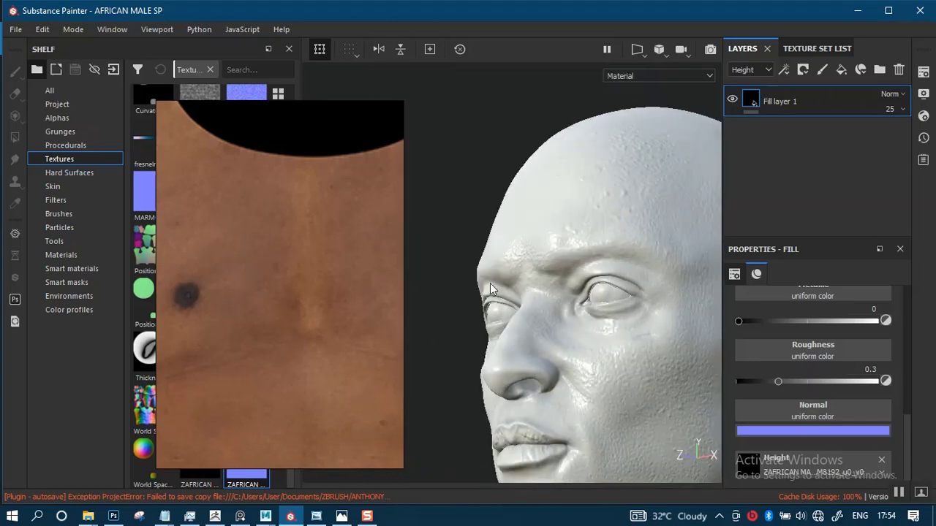
pyautogui.keyDown('alt'); pyautogui.moveTo(548, 296); pyautogui.dragTo(512, 236, button='middle'); pyautogui.keyUp('alt')
pyautogui.keyDown('alt'); pyautogui.moveTo(512, 236); pyautogui.dragTo(554, 307, button='right'); pyautogui.keyUp('alt')
pyautogui.keyDown('alt'); pyautogui.moveTo(553, 307); pyautogui.dragTo(550, 338, button='middle'); pyautogui.keyUp('alt')
pyautogui.keyDown('alt'); pyautogui.moveTo(530, 256); pyautogui.dragTo(506, 289); pyautogui.keyUp('alt')
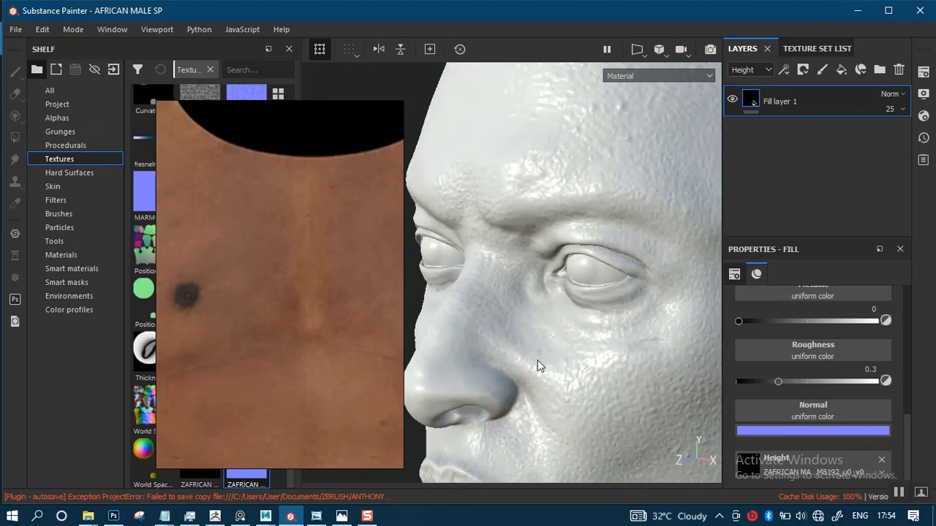
pyautogui.keyDown('alt'); pyautogui.moveTo(538, 360); pyautogui.dragTo(511, 219, button='right'); pyautogui.keyUp('alt')
pyautogui.keyDown('alt'); pyautogui.moveTo(512, 219); pyautogui.dragTo(525, 277); pyautogui.keyUp('alt')
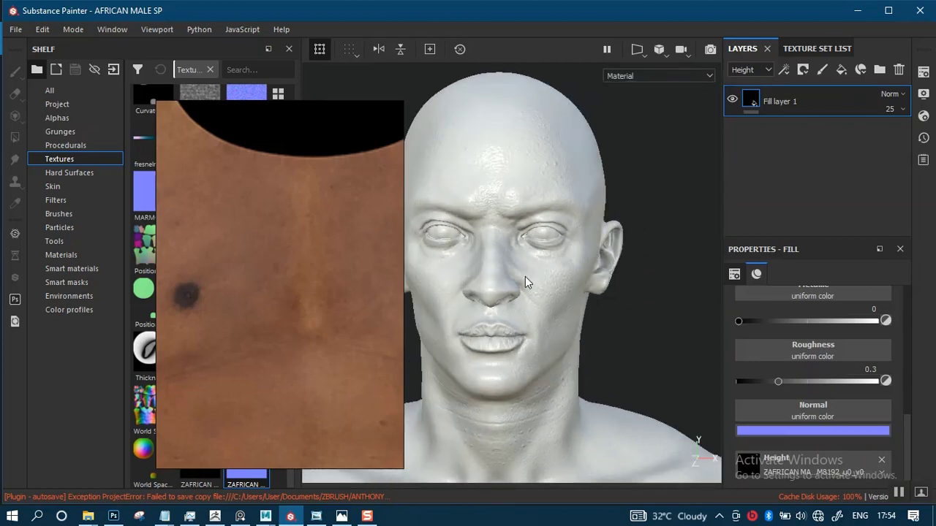
pyautogui.keyDown('alt'); pyautogui.moveTo(525, 276); pyautogui.dragTo(539, 253, button='middle'); pyautogui.keyUp('alt')
pyautogui.keyDown('alt'); pyautogui.moveTo(537, 264); pyautogui.dragTo(542, 284, button='right'); pyautogui.keyUp('alt')
pyautogui.keyDown('alt'); pyautogui.moveTo(517, 268); pyautogui.dragTo(534, 243); pyautogui.keyUp('alt')
pyautogui.keyDown('alt'); pyautogui.moveTo(534, 244); pyautogui.dragTo(537, 228, button='right'); pyautogui.keyUp('alt')
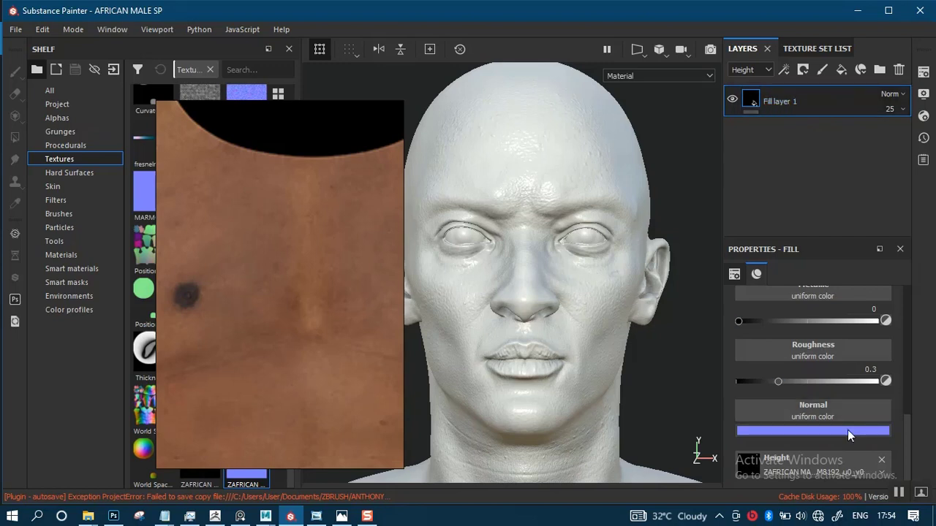
# Rename the existing fill layer HEIGHT and add a new fill layer above it.
pyautogui.doubleClick(778, 102)
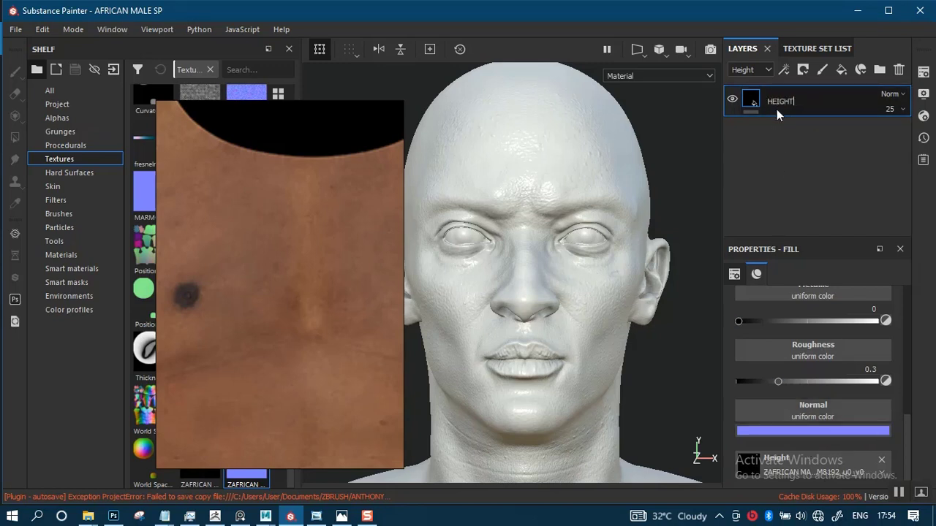
pyautogui.press('Return')
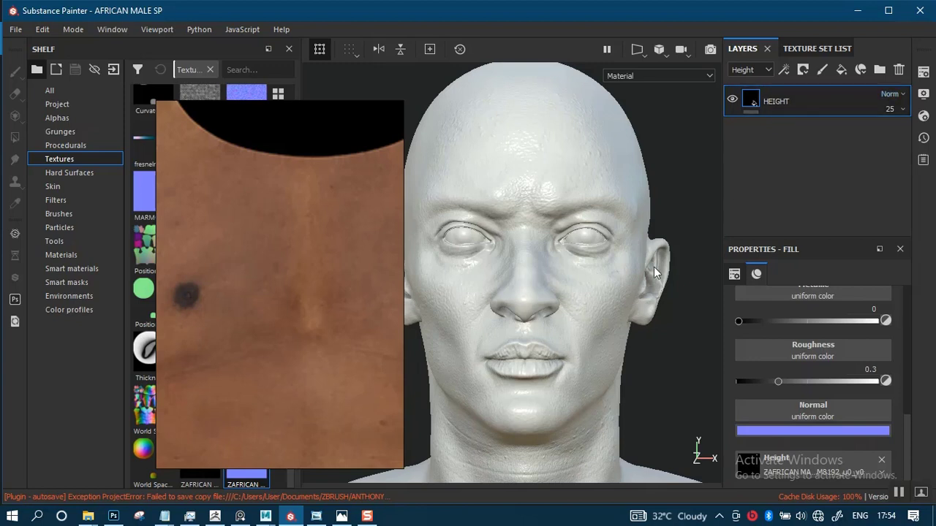
pyautogui.keyDown('alt'); pyautogui.moveTo(654, 268); pyautogui.dragTo(637, 213, button='right'); pyautogui.keyUp('alt')
pyautogui.keyDown('alt'); pyautogui.moveTo(608, 253); pyautogui.dragTo(602, 274, button='middle'); pyautogui.keyUp('alt')
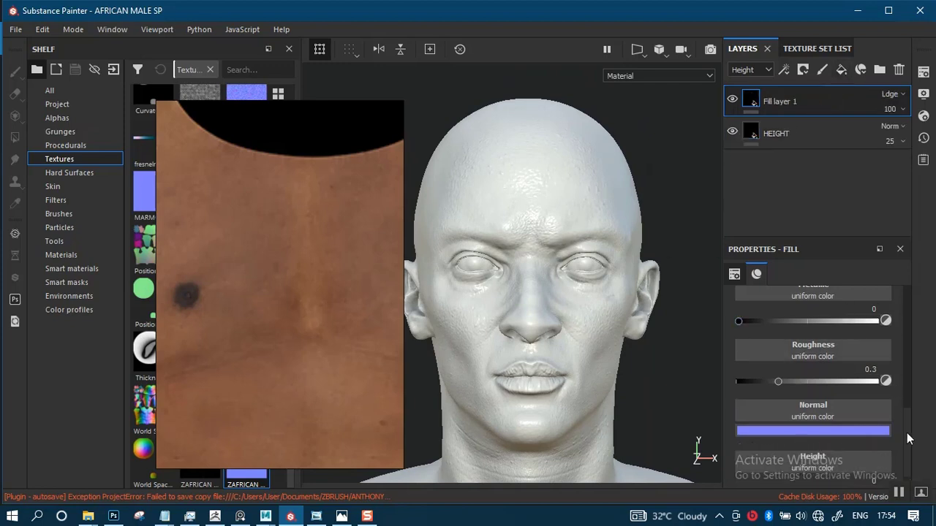
# Turn off the height, nrm and metal channels of the new fill layer and set its roughness to 0.6280.
pyautogui.moveTo(905, 433); pyautogui.dragTo(905, 396)
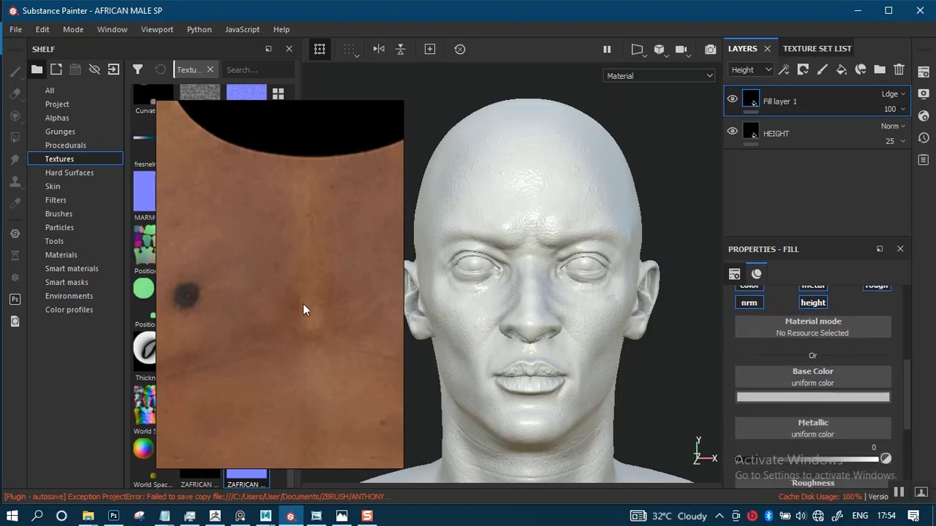
pyautogui.moveTo(907, 400); pyautogui.dragTo(905, 381)
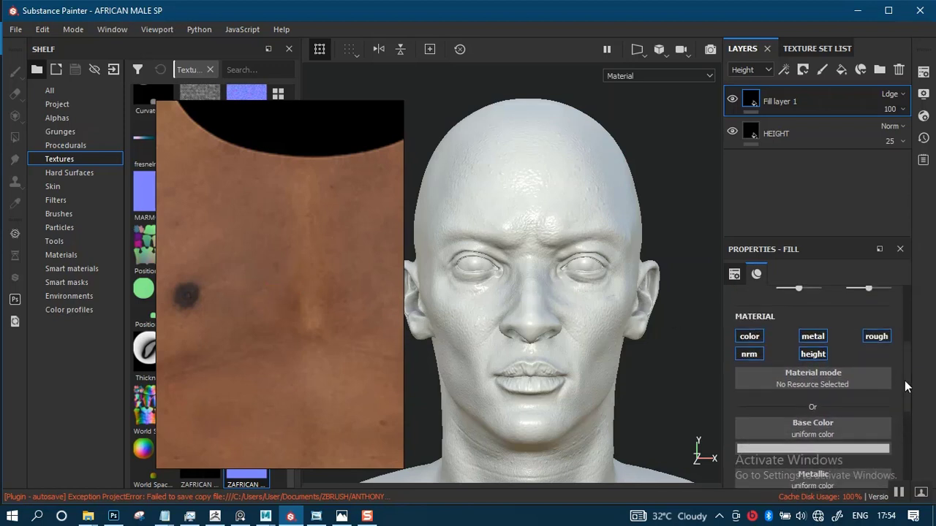
pyautogui.click(799, 359)
pyautogui.click(749, 355)
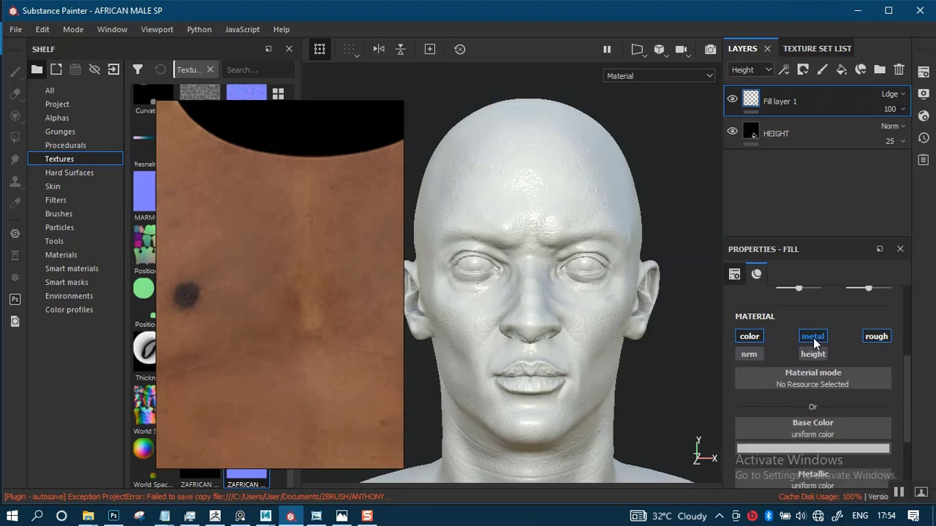
pyautogui.click(814, 337)
pyautogui.scroll(-1, 807, 436)
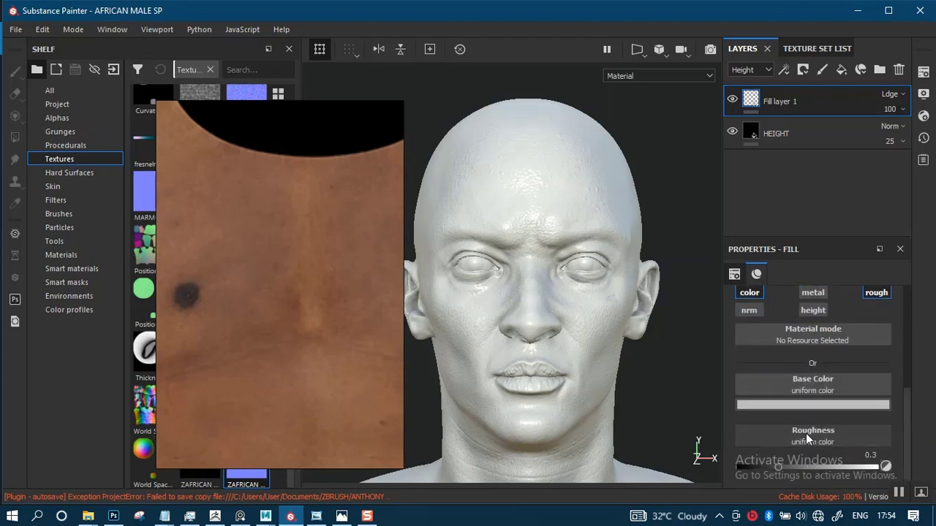
pyautogui.moveTo(777, 465); pyautogui.dragTo(824, 465)
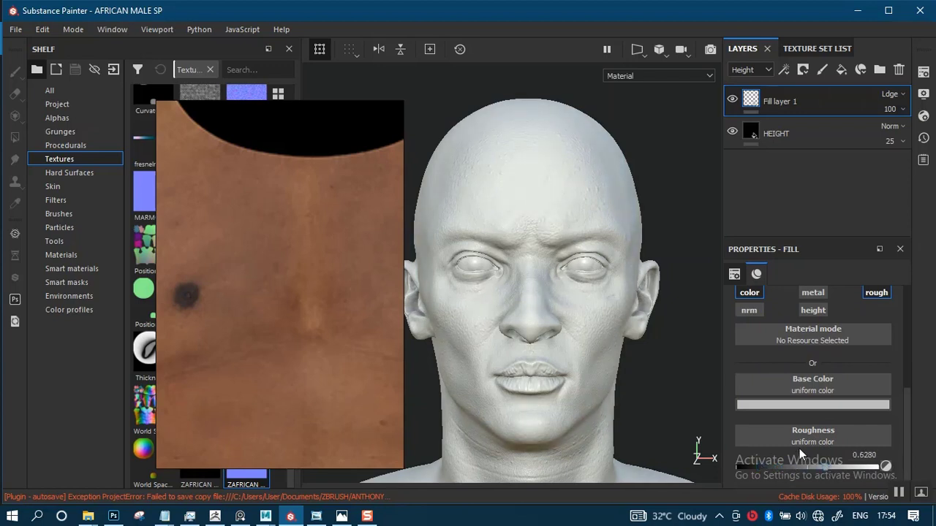
# Set the new fill layer's base color to the brown skin tone sampled from the chest in the reference image (RGB 0.223, 0.098, 0.065).
pyautogui.click(780, 404)
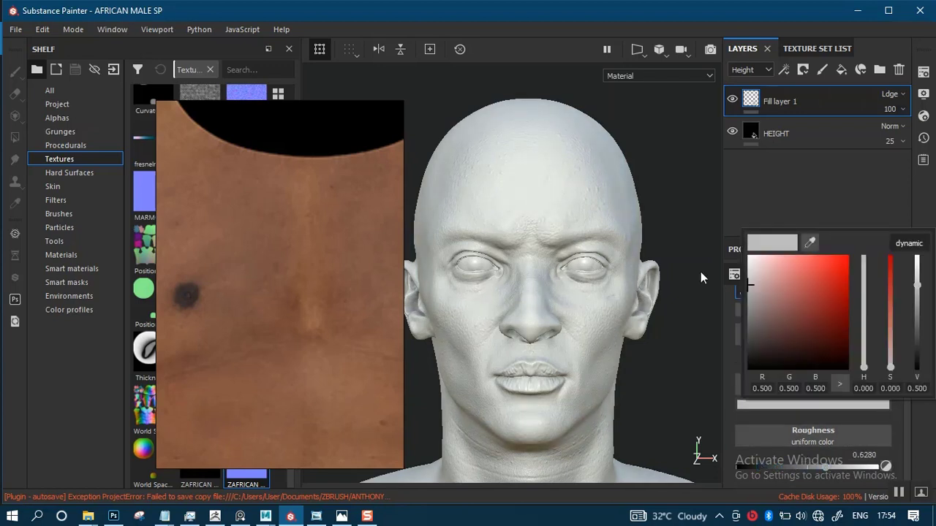
pyautogui.click(810, 244)
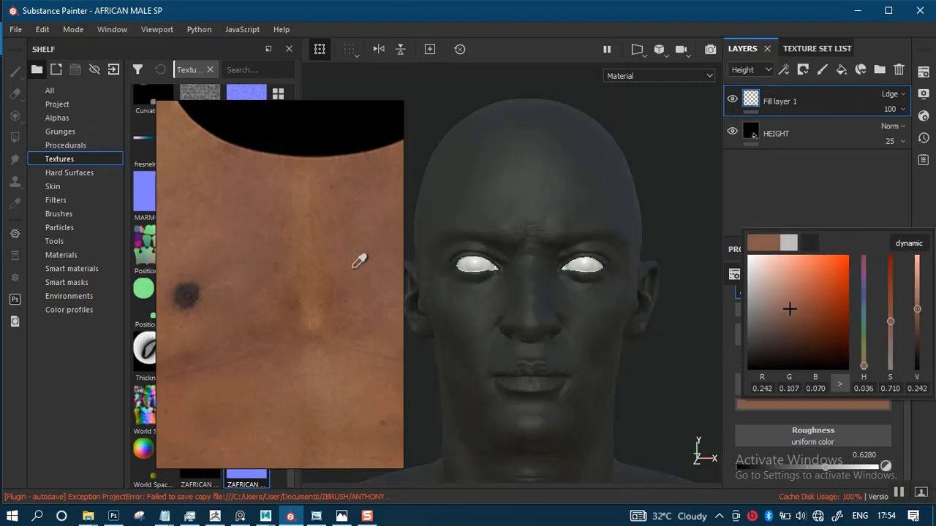
pyautogui.click(359, 261)
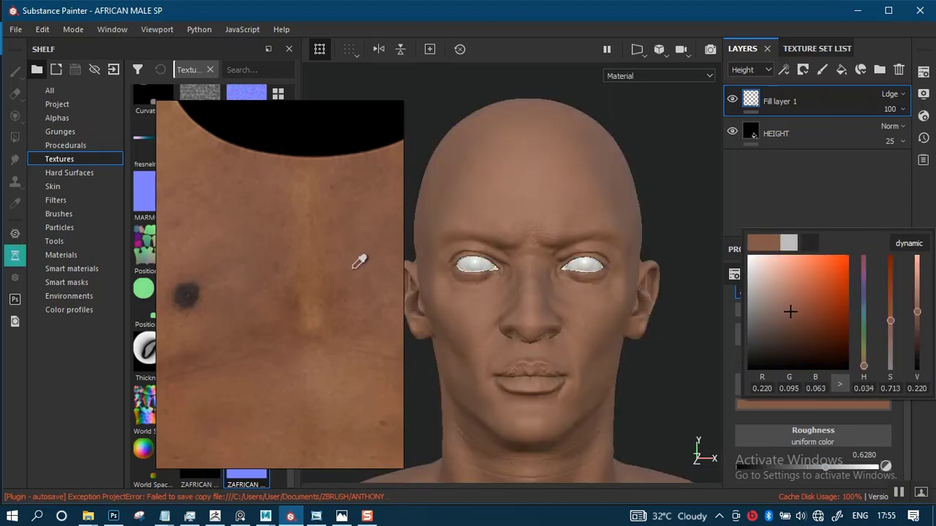
pyautogui.click(353, 269)
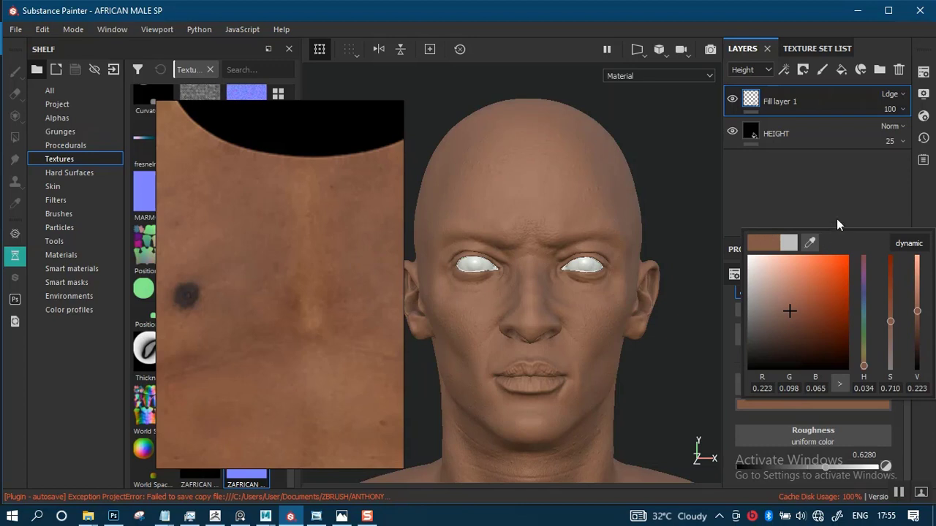
pyautogui.click(925, 207)
# Set the layer stack's displayed channel to Base Color.
pyautogui.keyDown('alt'); pyautogui.moveTo(576, 323); pyautogui.dragTo(583, 303, button='middle'); pyautogui.keyUp('alt')
pyautogui.scroll(3, 585, 265)
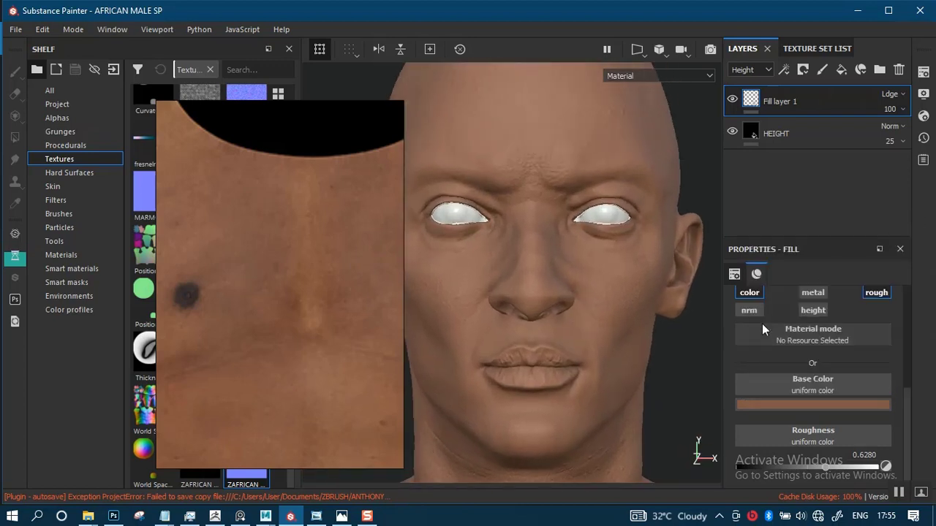
pyautogui.click(762, 72)
pyautogui.click(756, 86)
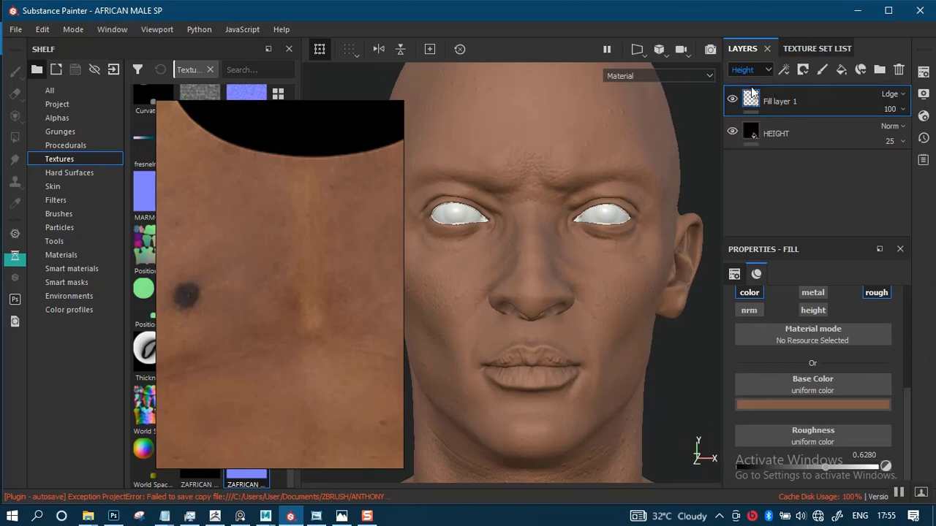
# Examine the brown base skin color on the head, neck and upper chest against the reference image.
pyautogui.keyDown('alt'); pyautogui.moveTo(593, 284); pyautogui.dragTo(534, 258, button='right'); pyautogui.keyUp('alt')
pyautogui.keyDown('alt'); pyautogui.moveTo(534, 292); pyautogui.dragTo(543, 348); pyautogui.keyUp('alt')
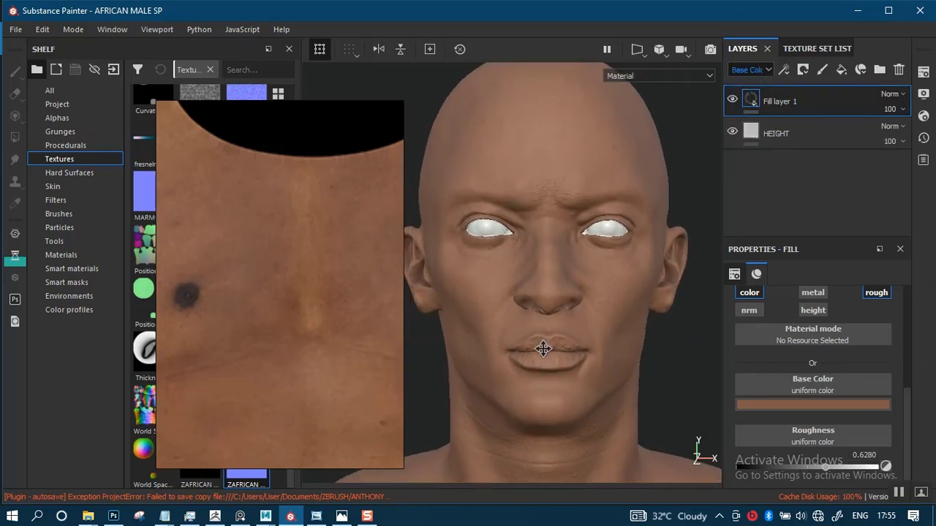
pyautogui.keyDown('alt'); pyautogui.moveTo(543, 349); pyautogui.dragTo(561, 204, button='middle'); pyautogui.keyUp('alt')
pyautogui.keyDown('alt'); pyautogui.moveTo(539, 335); pyautogui.dragTo(528, 239, button='right'); pyautogui.keyUp('alt')
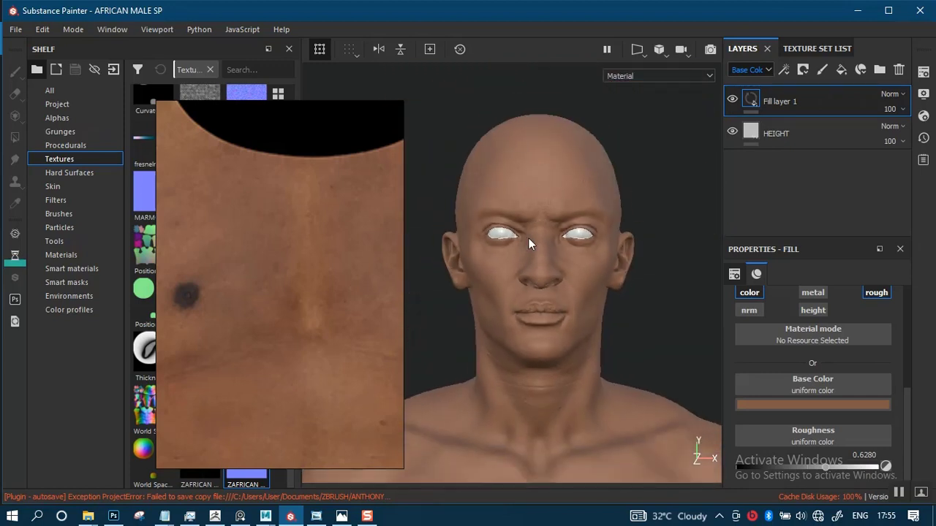
pyautogui.keyDown('alt'); pyautogui.moveTo(522, 327); pyautogui.dragTo(525, 310, button='middle'); pyautogui.keyUp('alt')
pyautogui.keyDown('alt'); pyautogui.moveTo(558, 352); pyautogui.dragTo(564, 330); pyautogui.keyUp('alt')
pyautogui.keyDown('alt'); pyautogui.moveTo(564, 330); pyautogui.dragTo(557, 294, button='middle'); pyautogui.keyUp('alt')
pyautogui.keyDown('alt'); pyautogui.moveTo(562, 322); pyautogui.dragTo(577, 417, button='right'); pyautogui.keyUp('alt')
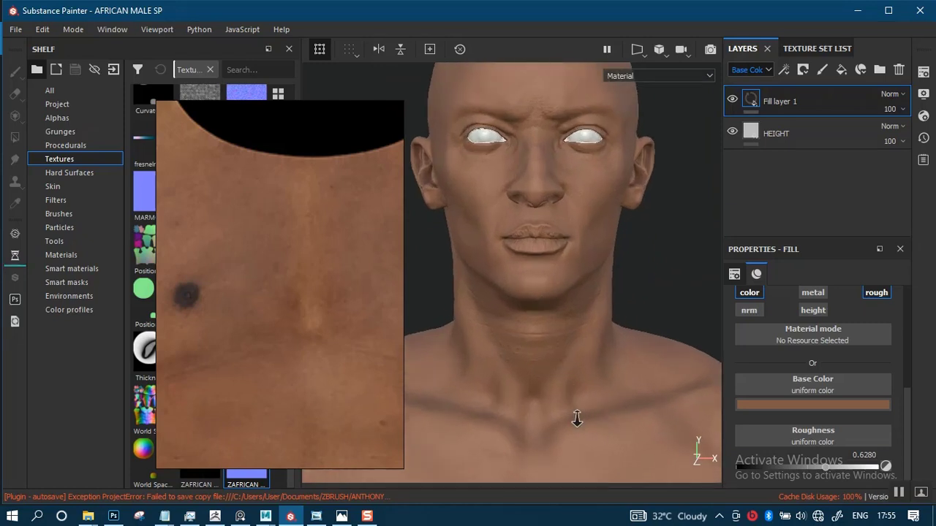
pyautogui.keyDown('alt'); pyautogui.moveTo(591, 297); pyautogui.dragTo(595, 345, button='middle'); pyautogui.keyUp('alt')
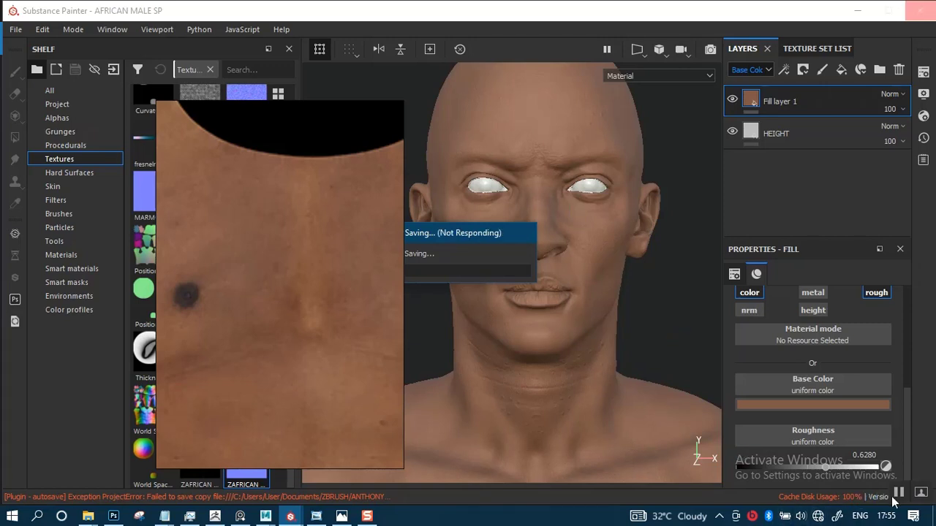
# Rename the brown fill layer as BASE COLOUR.
pyautogui.keyDown('alt'); pyautogui.moveTo(599, 299); pyautogui.dragTo(610, 270); pyautogui.keyUp('alt')
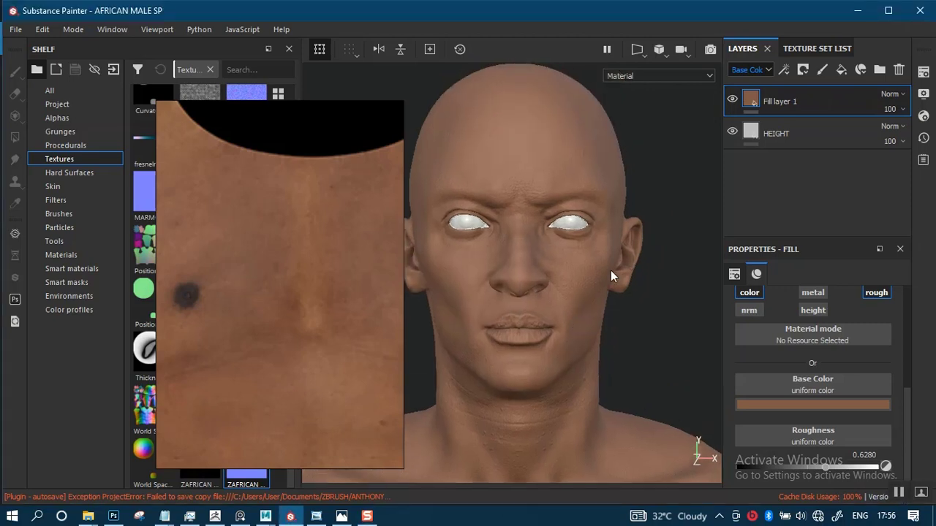
pyautogui.doubleClick(777, 101)
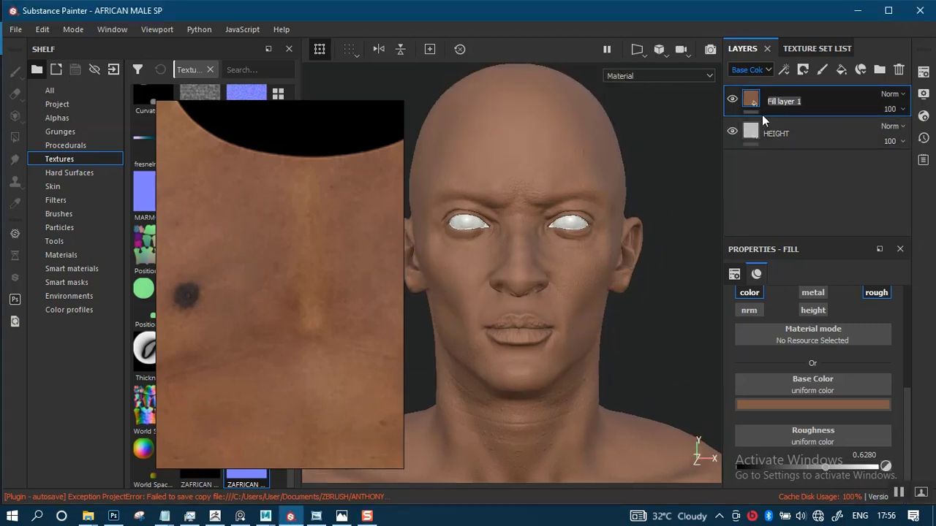
pyautogui.write('BASE COLOUR')
pyautogui.press('Return')
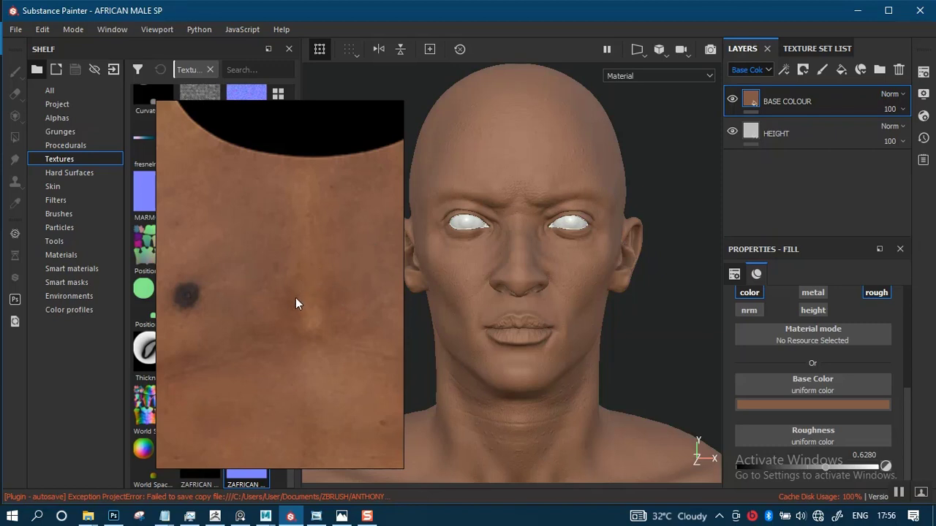
# Move the floating reference image clear of the shelf and reframe the view on the whole head.
pyautogui.moveTo(297, 299)
pyautogui.mouseDown()
pyautogui.moveTo(345, 173)
pyautogui.moveTo(443, 107)
pyautogui.moveTo(285, 212)
pyautogui.moveTo(329, 231)
pyautogui.moveTo(485, 149)
pyautogui.moveTo(408, 55)
pyautogui.moveTo(354, 10)
pyautogui.moveTo(373, 51)
pyautogui.mouseUp()
pyautogui.keyDown('alt'); pyautogui.moveTo(467, 340); pyautogui.dragTo(448, 278, button='right'); pyautogui.keyUp('alt')
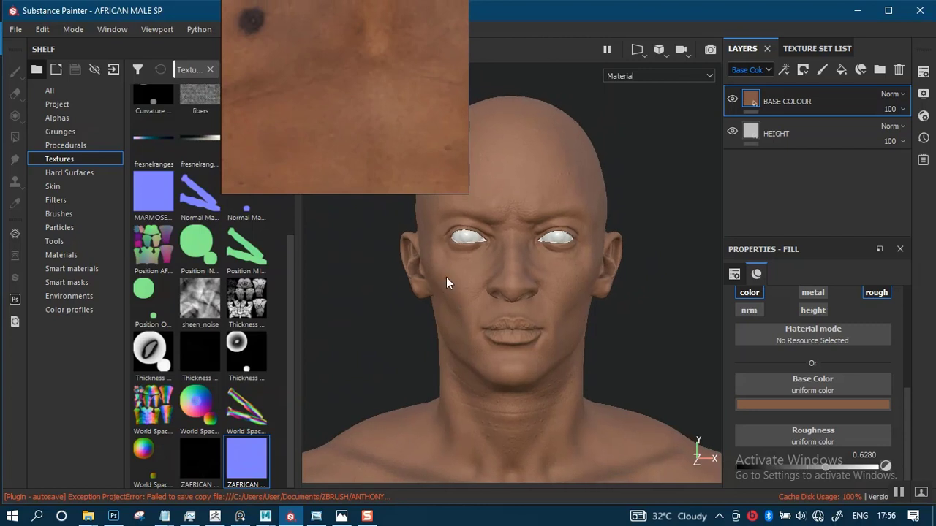
pyautogui.keyDown('alt'); pyautogui.moveTo(456, 292); pyautogui.dragTo(443, 333, button='middle'); pyautogui.keyUp('alt')
pyautogui.keyDown('alt'); pyautogui.moveTo(443, 334); pyautogui.dragTo(447, 367, button='right'); pyautogui.keyUp('alt')
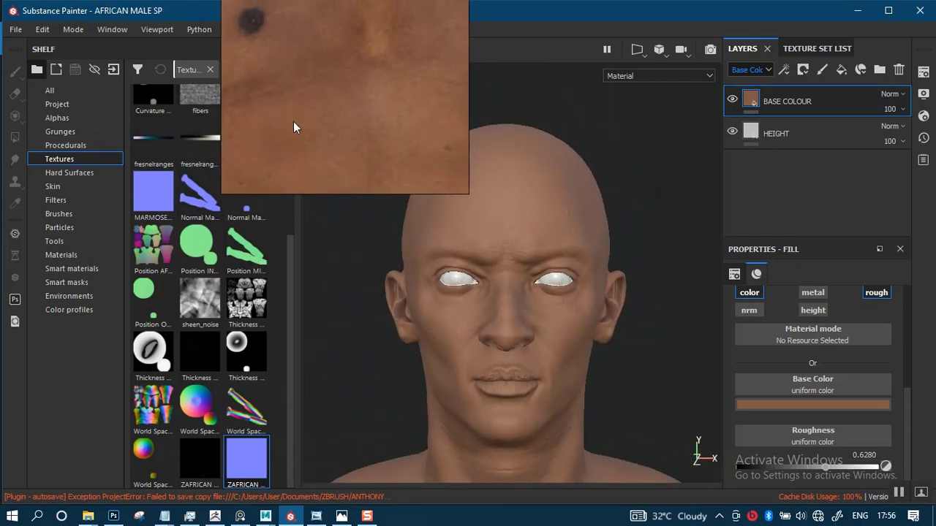
pyautogui.moveTo(293, 122); pyautogui.dragTo(385, 136, button='right')
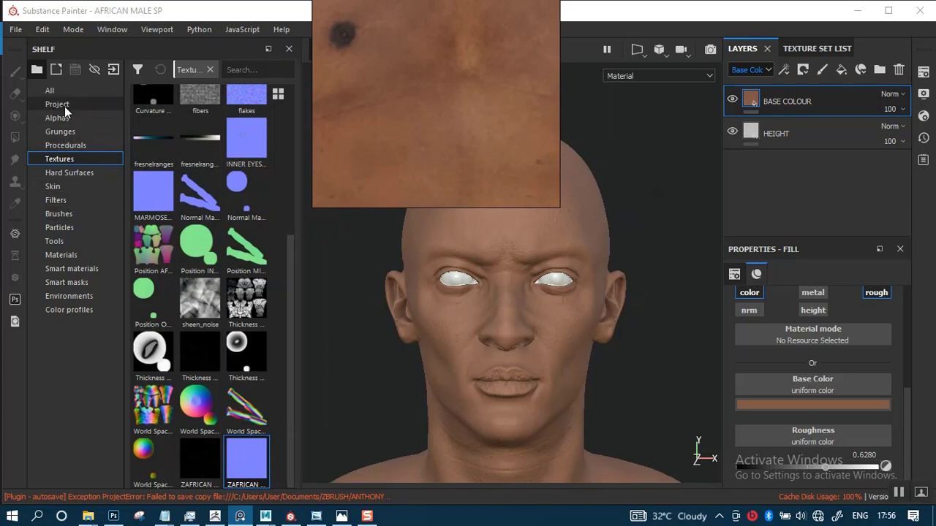
# Search the smart materials for SKIN and apply the Skin Face smart material to the head above the BASE COLOUR layer.
pyautogui.click(69, 270)
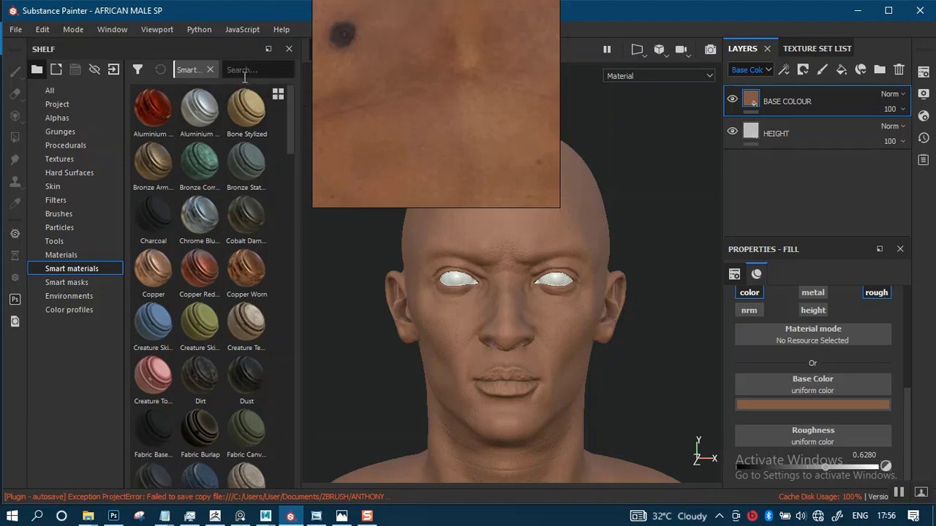
pyautogui.click(245, 71)
pyautogui.write('sKIN')
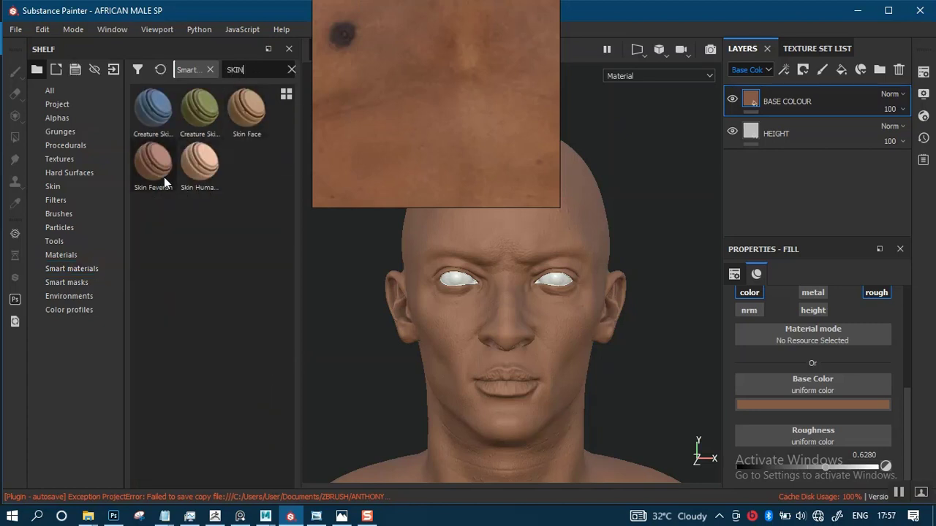
pyautogui.click(243, 126)
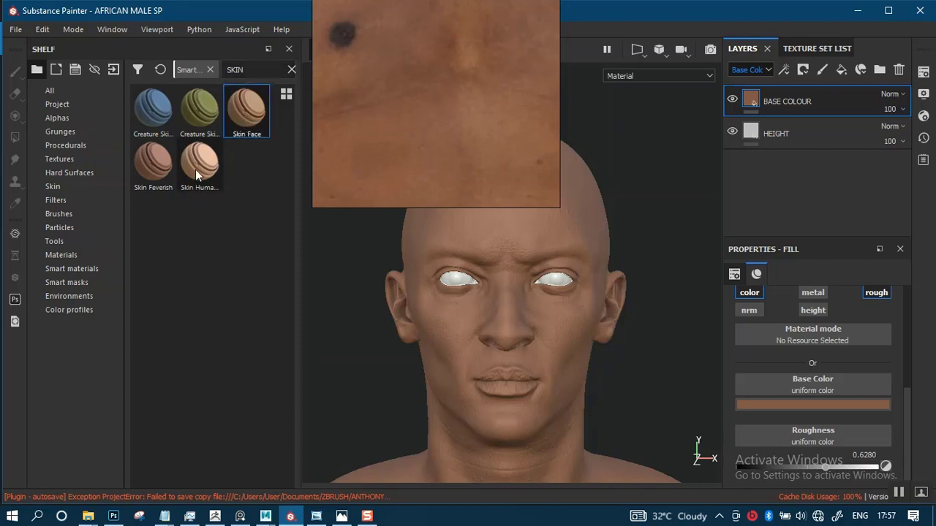
pyautogui.moveTo(196, 172)
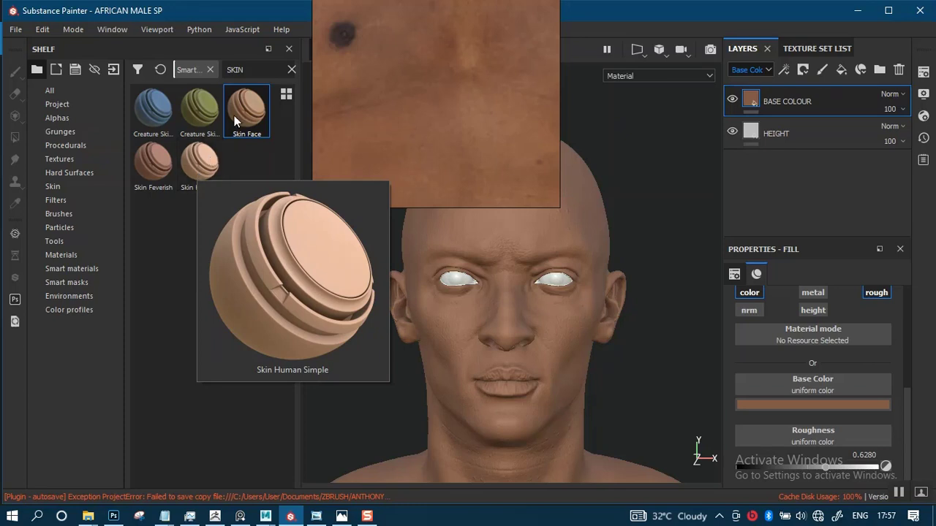
pyautogui.moveTo(196, 174); pyautogui.dragTo(543, 366)
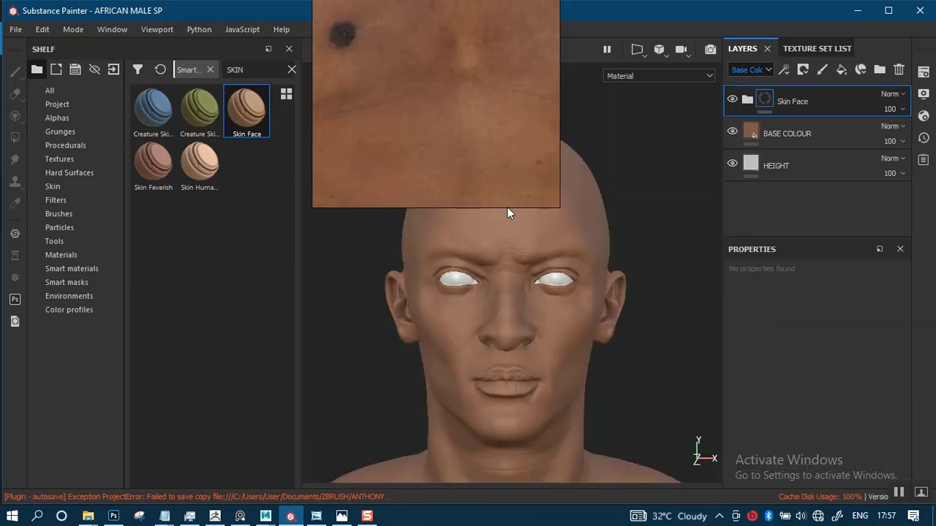
# Expand the Skin Face folder and hide its Base Skin layer.
pyautogui.moveTo(448, 76); pyautogui.dragTo(411, 163, button='middle')
pyautogui.moveTo(452, 108); pyautogui.dragTo(394, 171, button='middle')
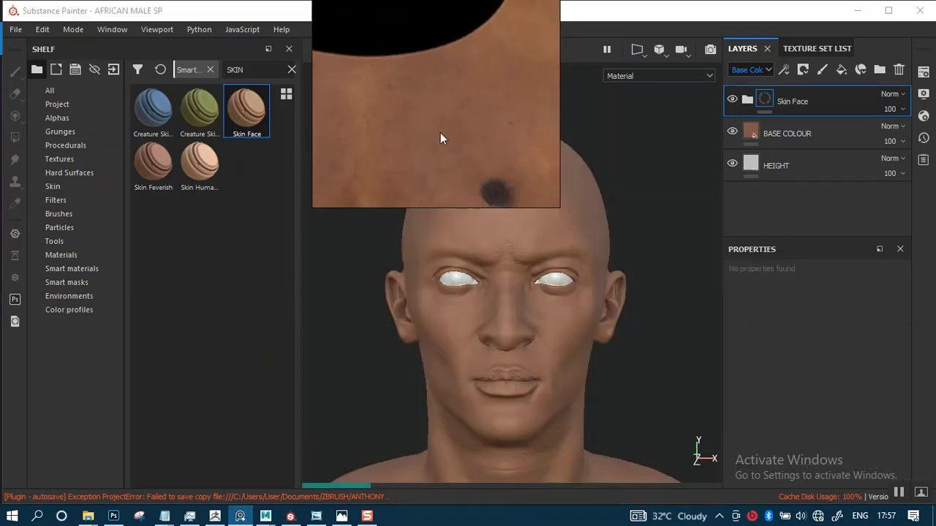
pyautogui.moveTo(440, 137)
pyautogui.mouseDown(button='middle')
pyautogui.moveTo(443, 122)
pyautogui.moveTo(407, 117)
pyautogui.moveTo(407, 127)
pyautogui.moveTo(406, 117)
pyautogui.moveTo(414, 133)
pyautogui.moveTo(441, 78)
pyautogui.moveTo(424, 124)
pyautogui.moveTo(456, 88)
pyautogui.moveTo(486, 73)
pyautogui.moveTo(439, 135)
pyautogui.moveTo(470, 114)
pyautogui.moveTo(428, 124)
pyautogui.mouseUp(button='middle')
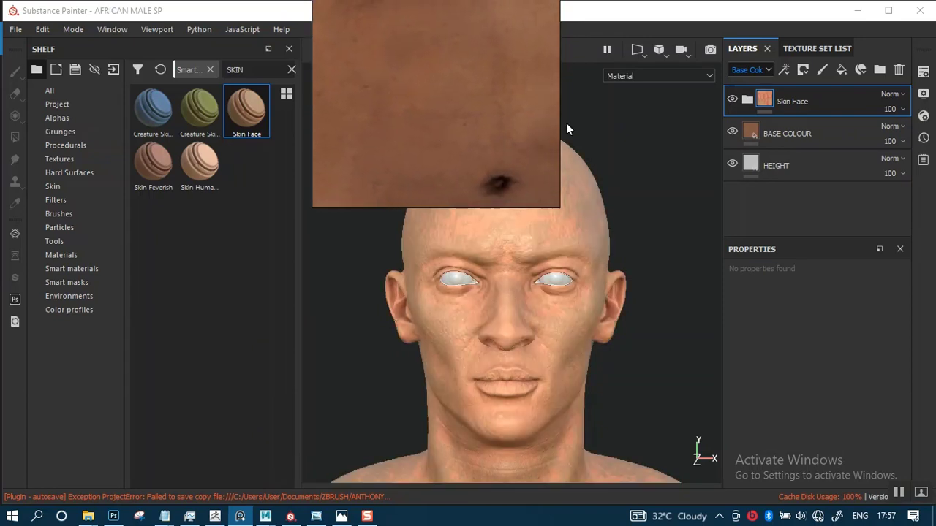
pyautogui.click(747, 99)
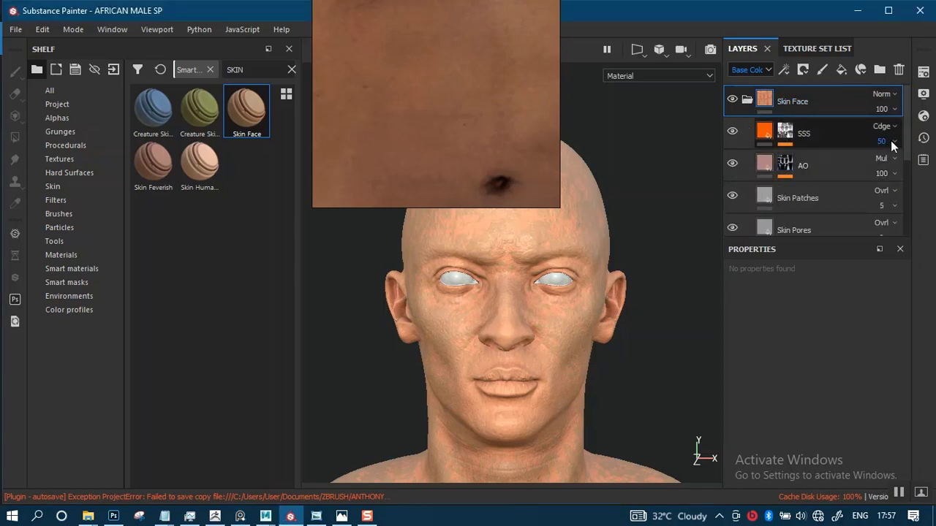
pyautogui.moveTo(908, 153); pyautogui.dragTo(894, 201)
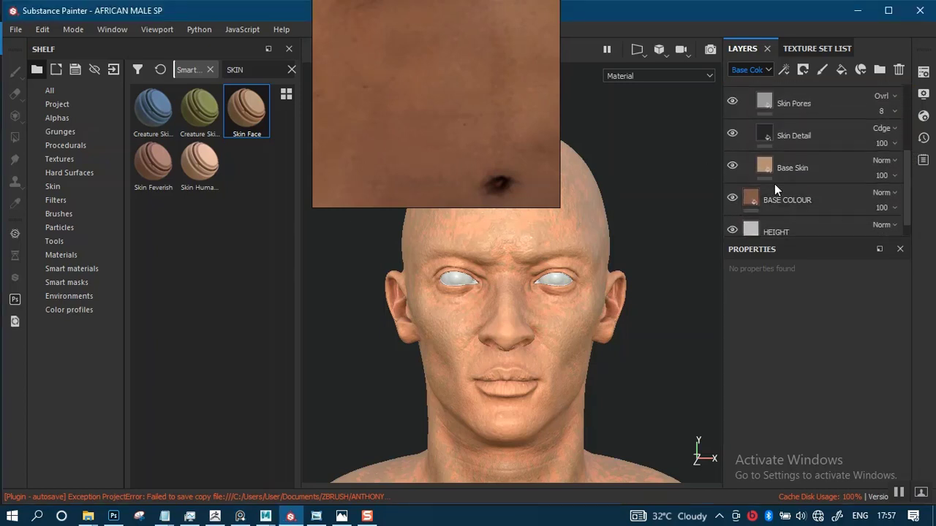
pyautogui.click(732, 165)
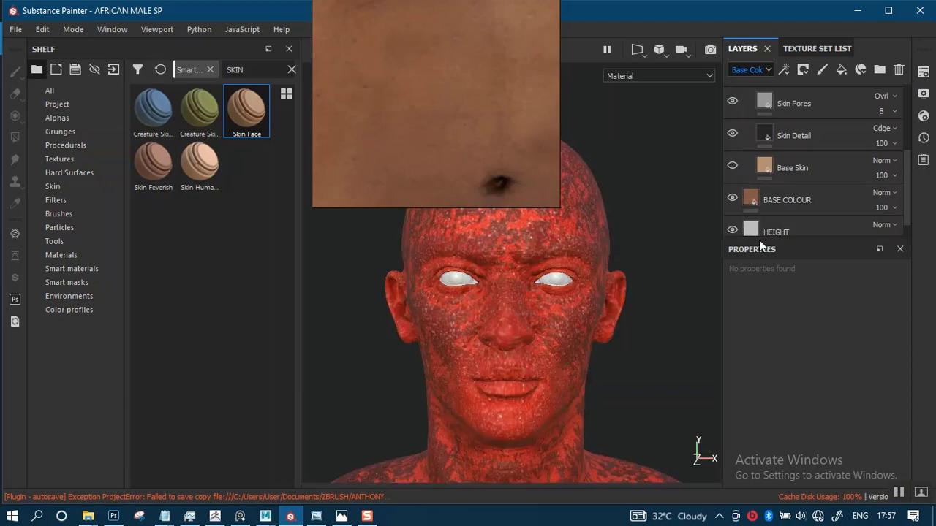
# Toggle the visibility of the SSS, Skin Patches and BASE COLOUR layers to examine what each contributes to the skin.
pyautogui.moveTo(907, 188); pyautogui.dragTo(911, 133)
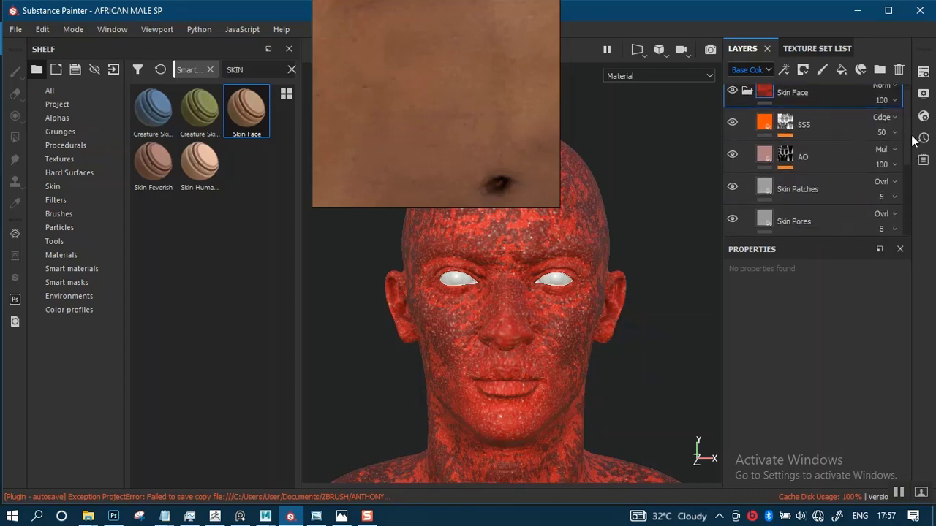
pyautogui.click(731, 124)
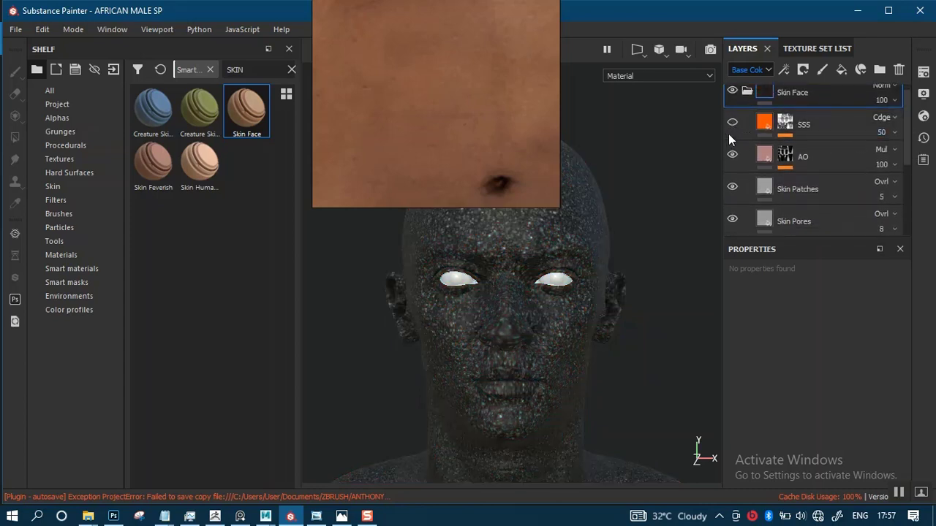
pyautogui.click(732, 124)
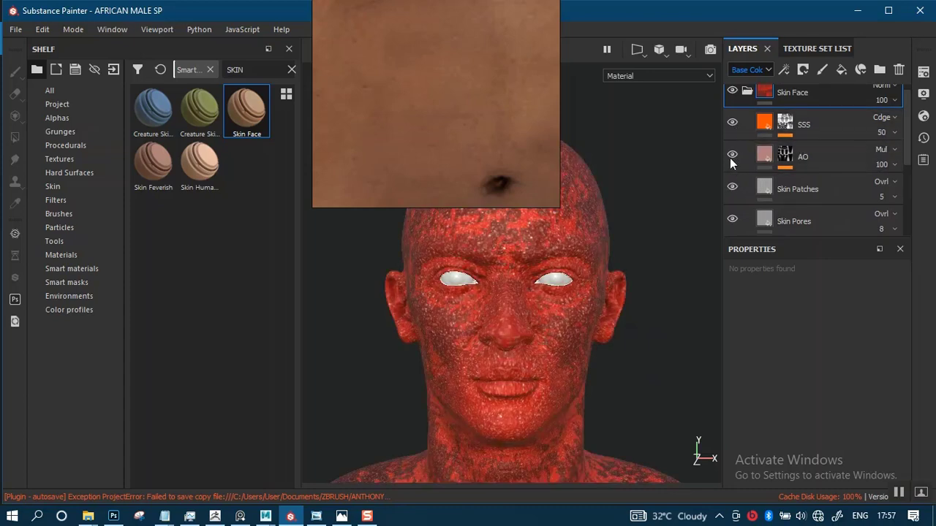
pyautogui.click(731, 189)
pyautogui.click(731, 188)
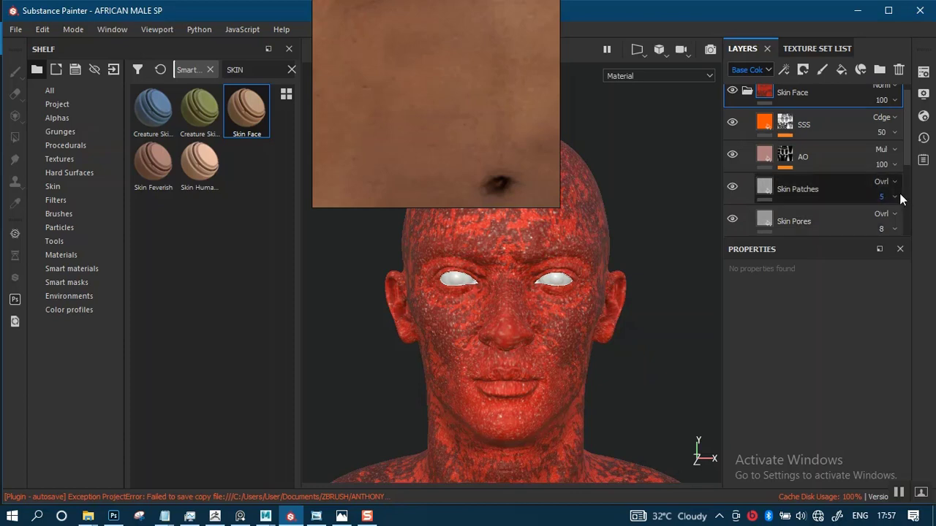
pyautogui.scroll(-3, 905, 183)
pyautogui.scroll(1, 904, 197)
pyautogui.scroll(-2, 905, 193)
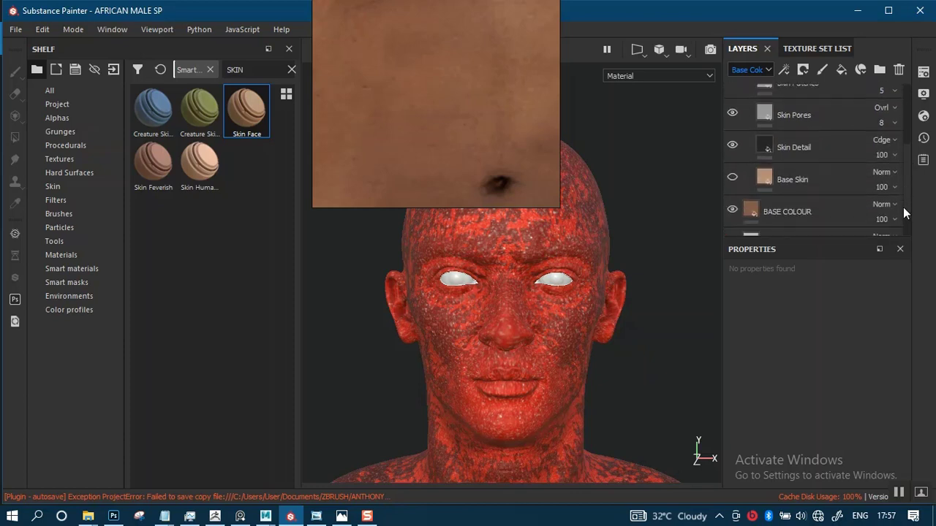
pyautogui.scroll(2, 903, 210)
pyautogui.scroll(-1, 903, 203)
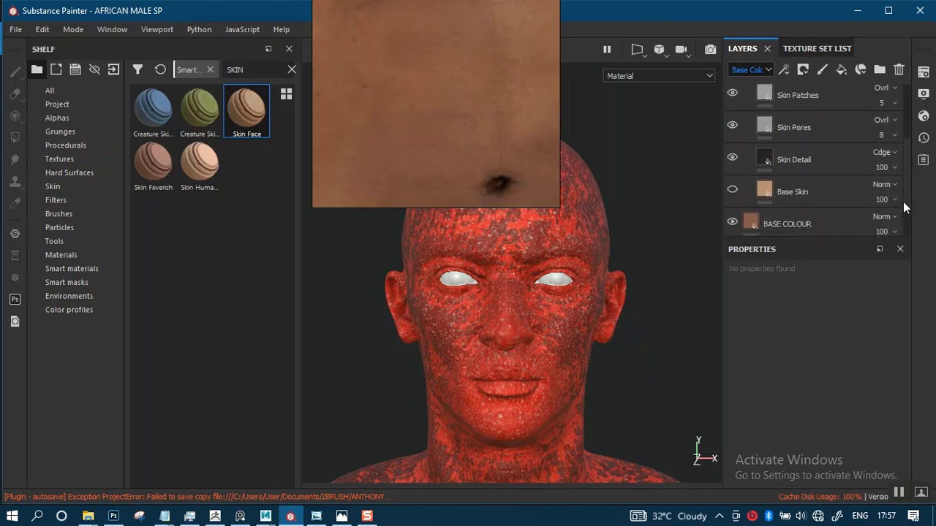
pyautogui.click(734, 222)
pyautogui.click(732, 222)
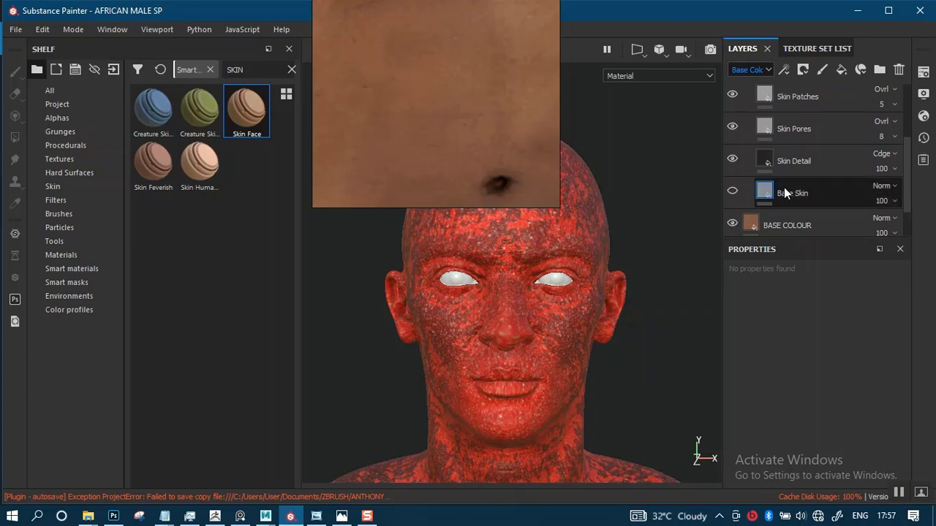
pyautogui.scroll(3, 906, 161)
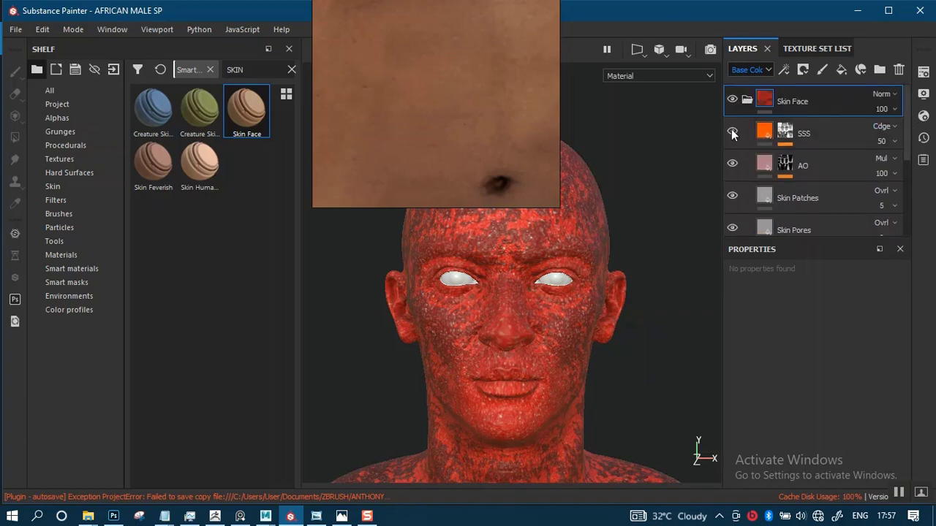
pyautogui.click(732, 133)
pyautogui.click(732, 133)
pyautogui.click(734, 133)
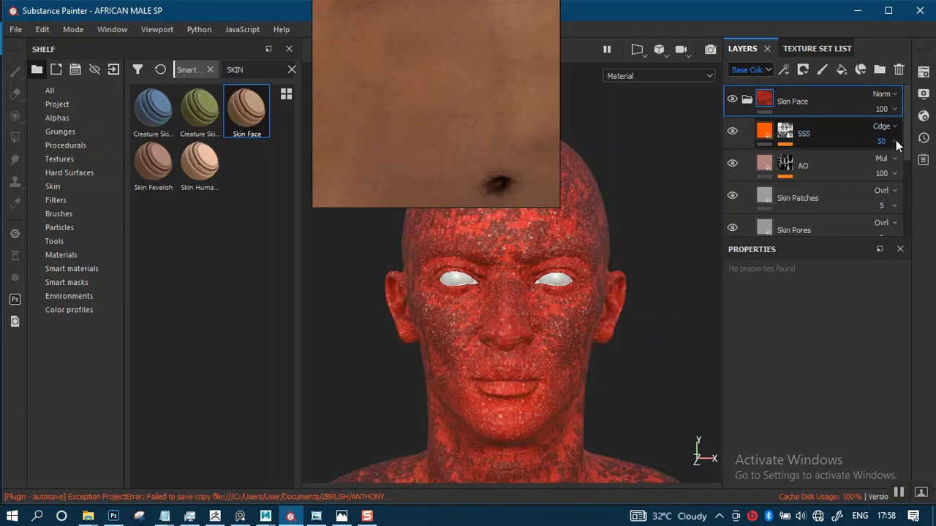
# Reduce the opacity of the SSS layer in the Skin Face folder to slightly above 11.
pyautogui.click(896, 140)
pyautogui.moveTo(890, 167); pyautogui.dragTo(875, 165)
pyautogui.click(866, 169)
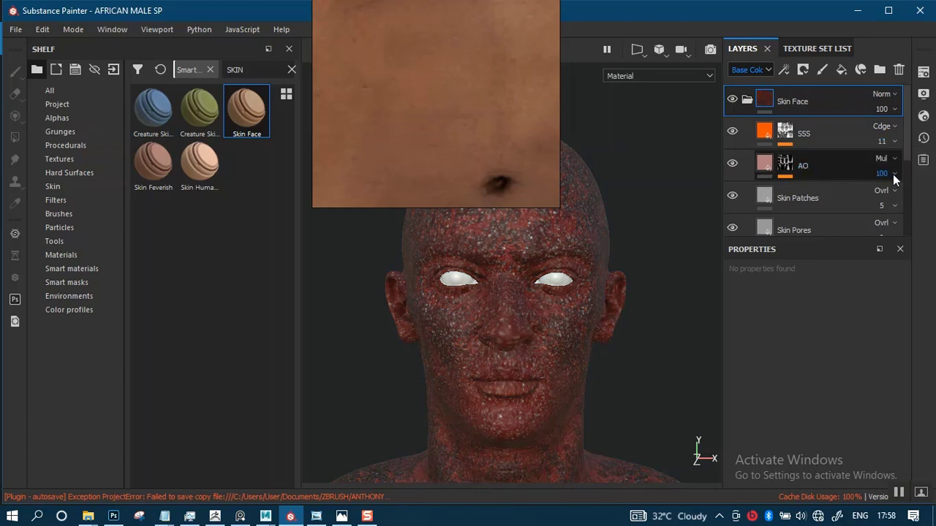
pyautogui.click(893, 141)
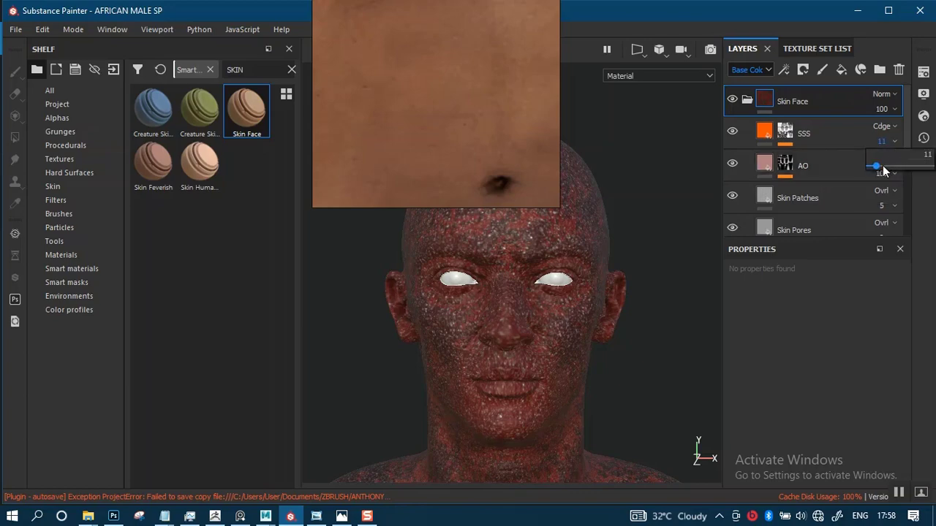
pyautogui.moveTo(876, 165)
pyautogui.mouseDown()
pyautogui.moveTo(917, 170)
pyautogui.moveTo(882, 170)
pyautogui.mouseUp()
pyautogui.click(893, 141)
# Collapse the Skin Face folder and set its Base Color blend mode to Lighten (Max).
pyautogui.scroll(-2, 905, 190)
pyautogui.scroll(-2, 906, 190)
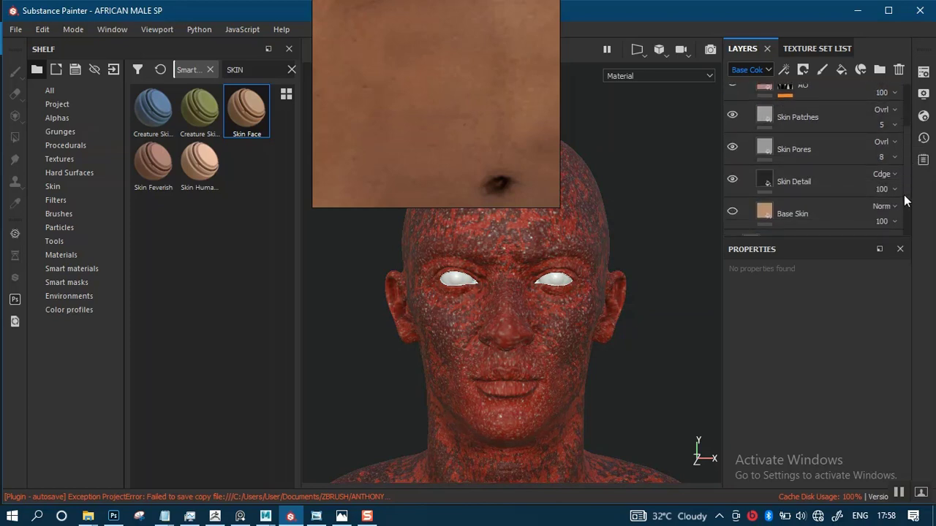
pyautogui.scroll(5, 905, 190)
pyautogui.click(749, 101)
pyautogui.click(748, 100)
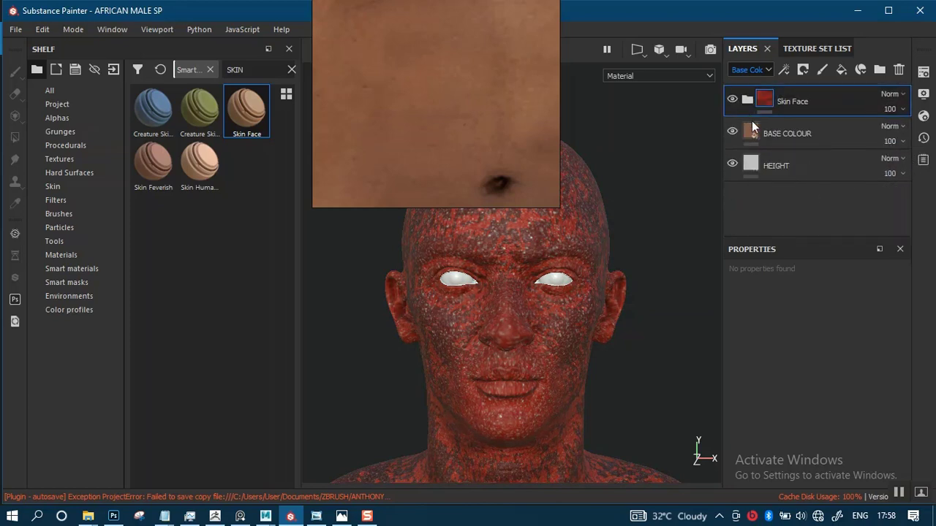
pyautogui.click(902, 103)
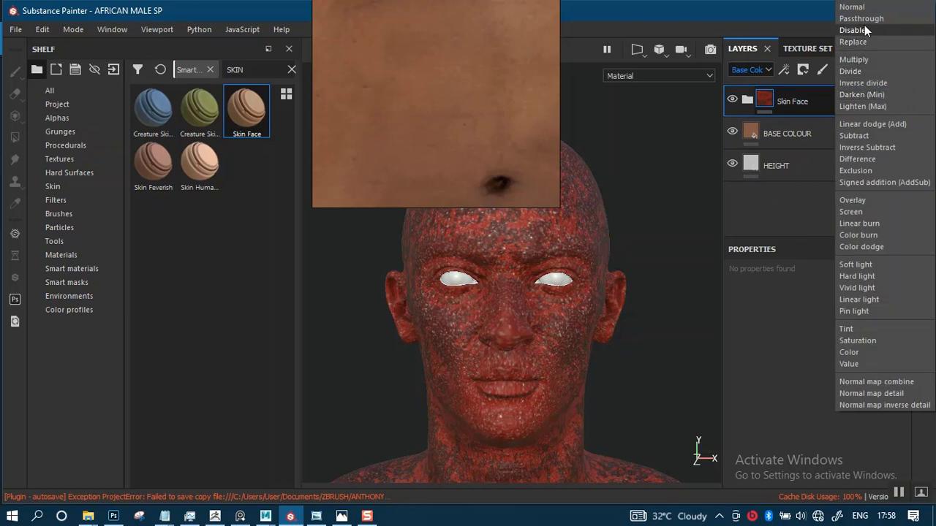
pyautogui.click(854, 6)
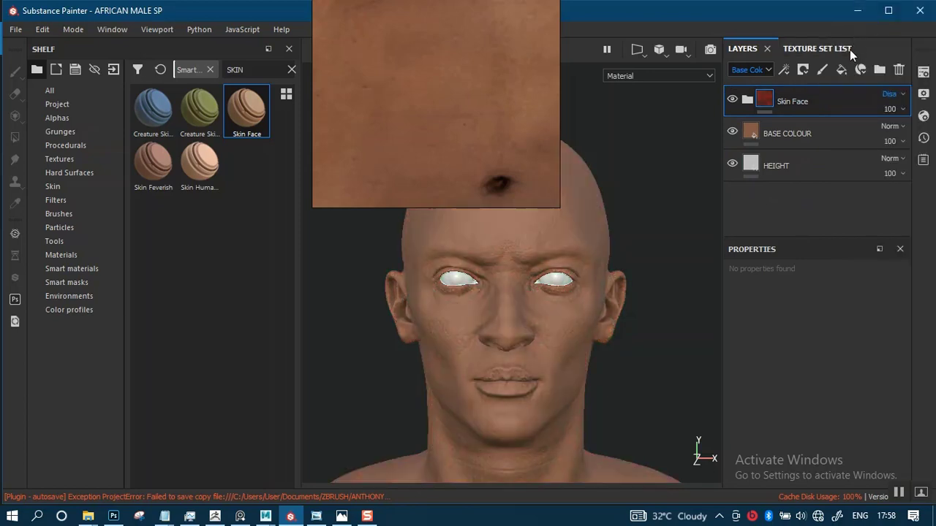
pyautogui.press('Up')
pyautogui.press('Down')
pyautogui.press('Down')
pyautogui.press('Down')
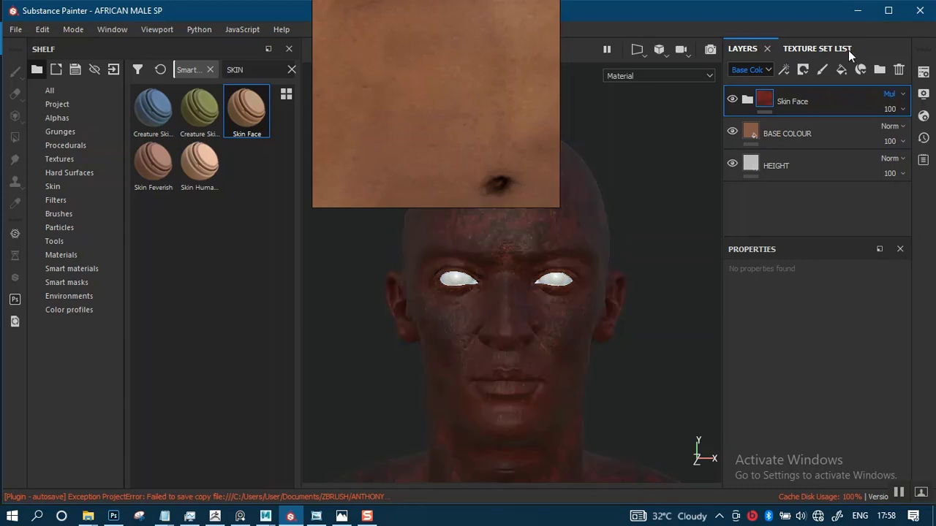
pyautogui.press('Down')
pyautogui.press('Down')
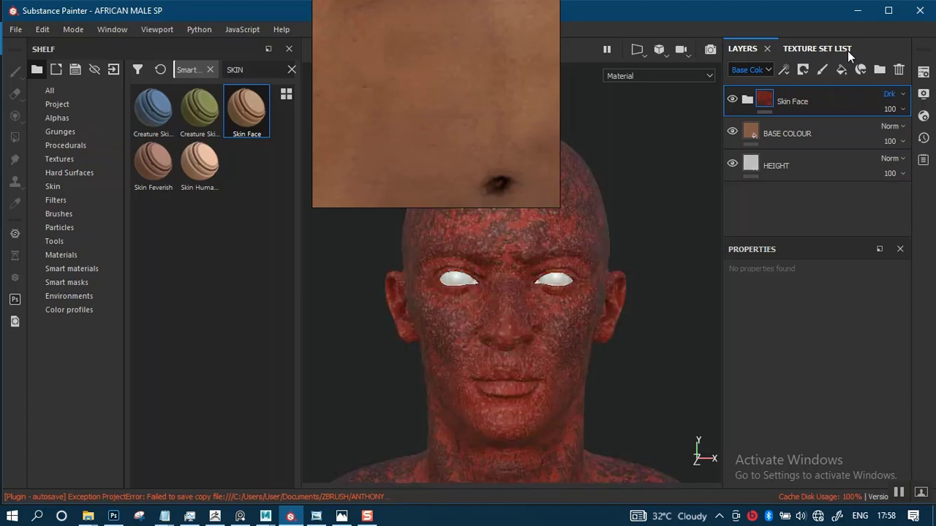
pyautogui.press('Down')
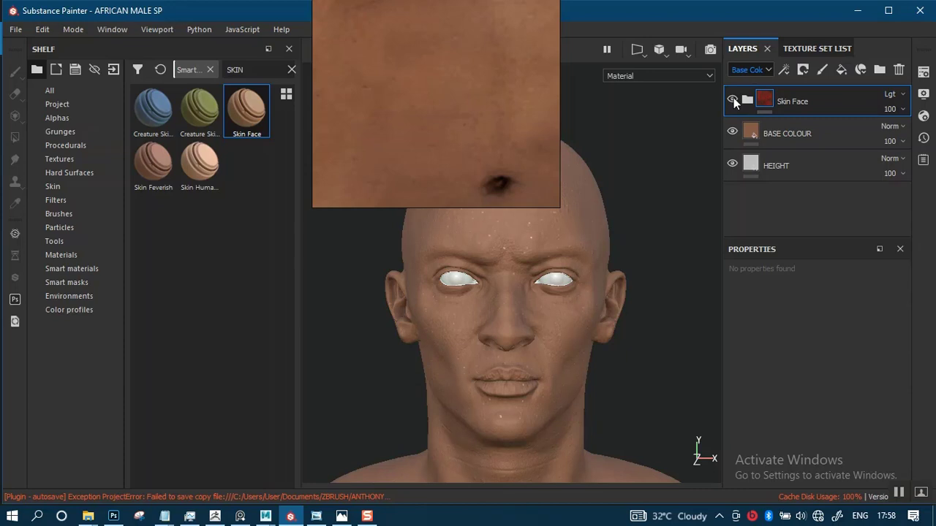
# Toggle the Skin Face folder's visibility to compare the forehead and eye area with and without it.
pyautogui.scroll(6, 512, 332)
pyautogui.keyDown('alt'); pyautogui.moveTo(566, 307); pyautogui.dragTo(602, 407, button='middle'); pyautogui.keyUp('alt')
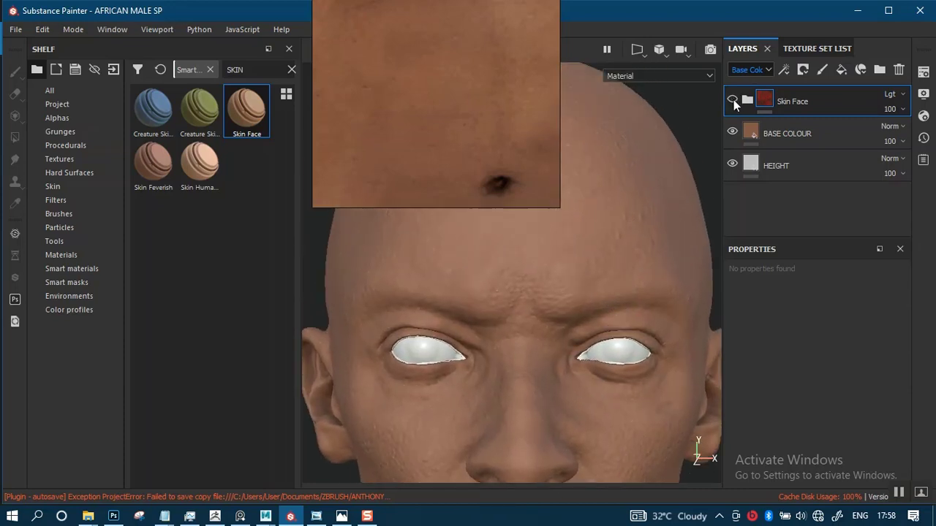
pyautogui.click(733, 99)
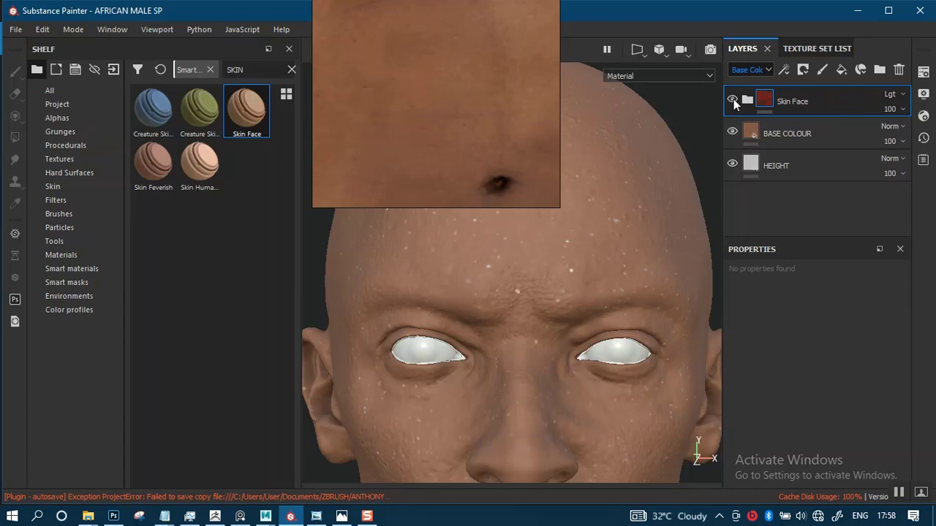
# Try successive Base Color blend modes on the Skin Face folder, starting with Darken (Min), and settle on Pin light.
pyautogui.click(902, 93)
pyautogui.click(901, 81)
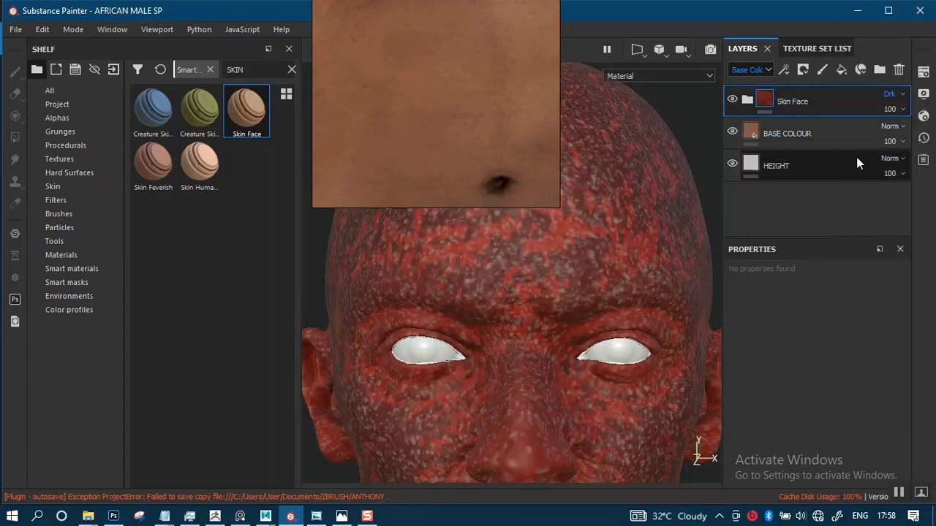
pyautogui.hotkey('ctrl', 'z')
pyautogui.press('Down')
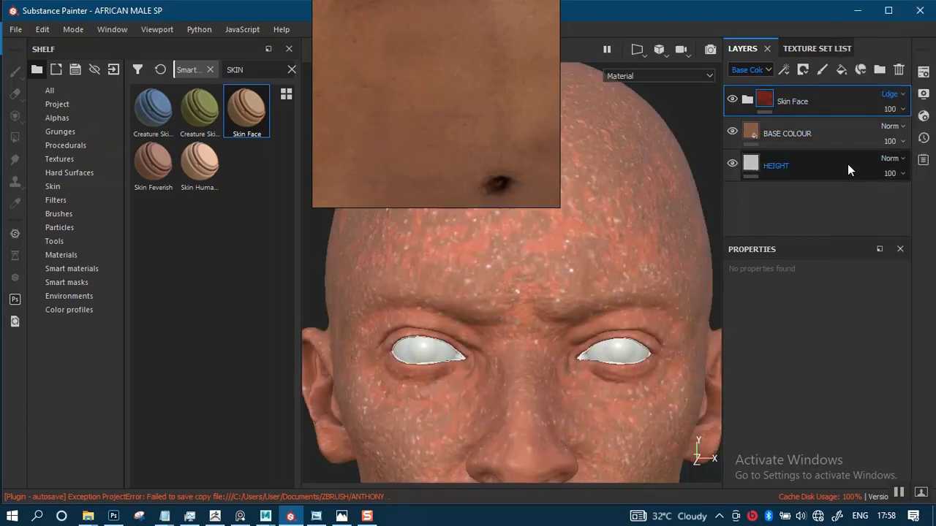
pyautogui.press('Down')
pyautogui.press('Down')
pyautogui.press('Down')
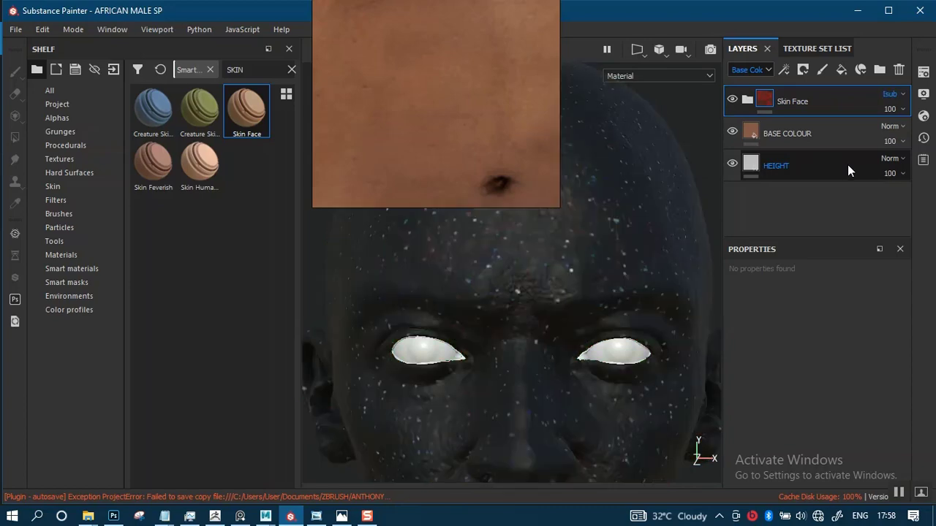
pyautogui.press('Down')
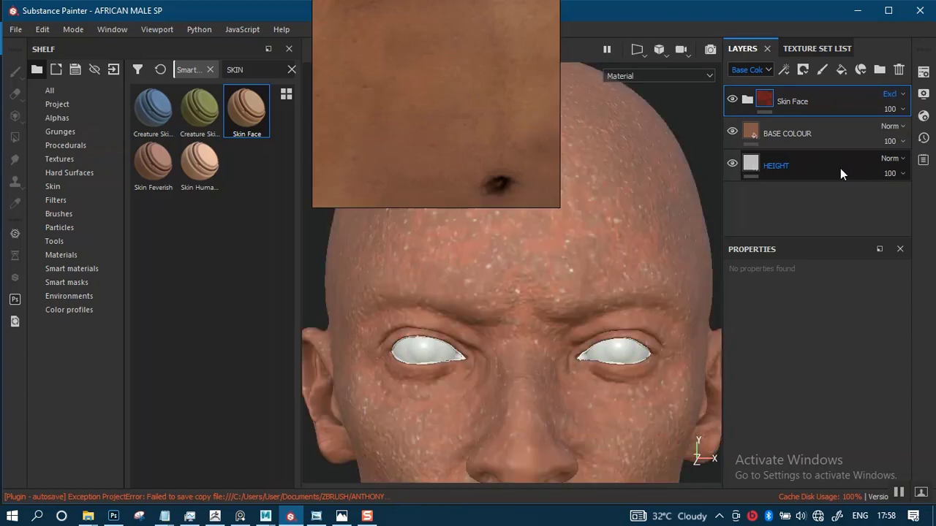
pyautogui.click(755, 166)
pyautogui.press('Down')
pyautogui.press('Down')
pyautogui.press('Down')
pyautogui.press('Down')
pyautogui.press('Down')
pyautogui.press('Down')
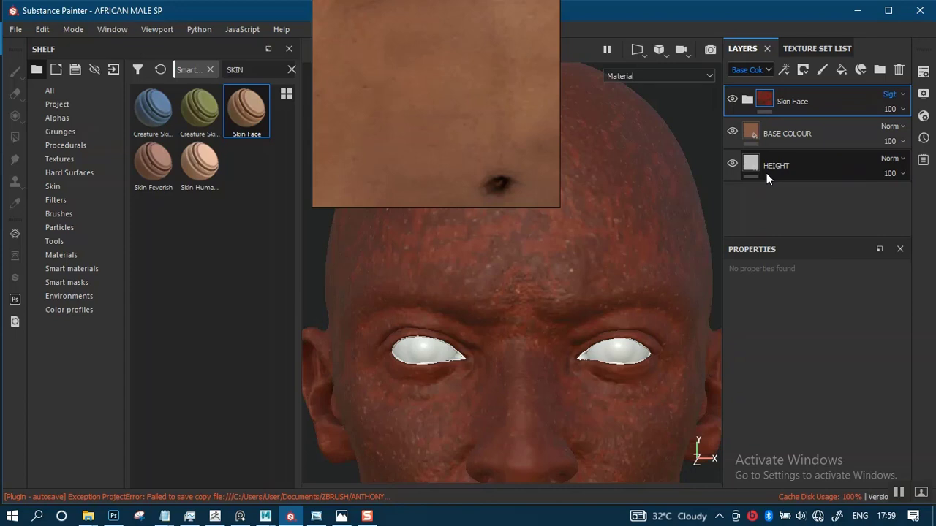
pyautogui.press('Down')
pyautogui.press('Down')
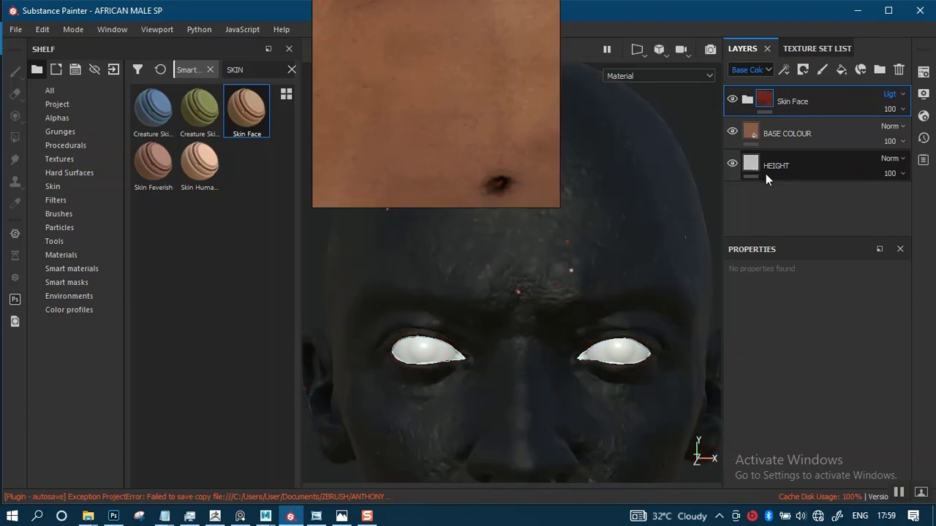
pyautogui.press('Down')
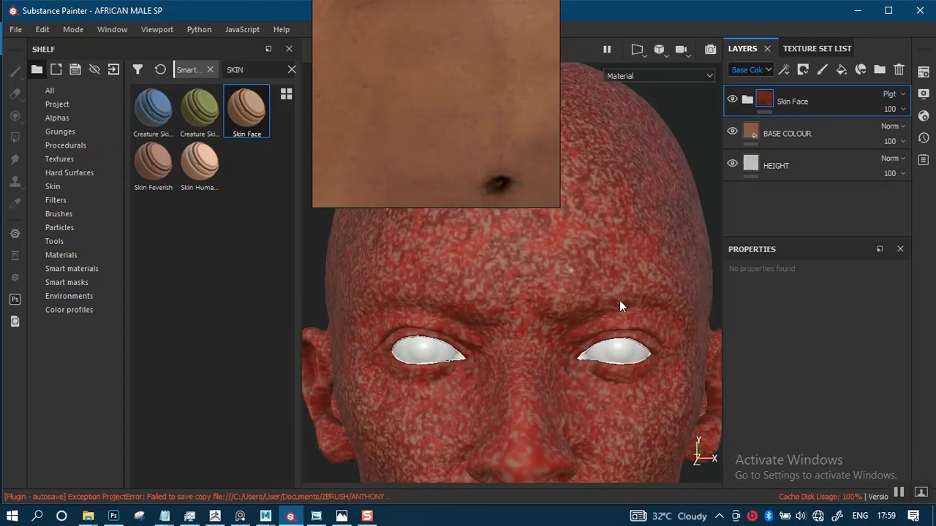
# Reduce the Skin Face folder's opacity to 17 and compare the face with the folder shown and hidden.
pyautogui.keyDown('alt'); pyautogui.moveTo(575, 383); pyautogui.dragTo(579, 169, button='right'); pyautogui.keyUp('alt')
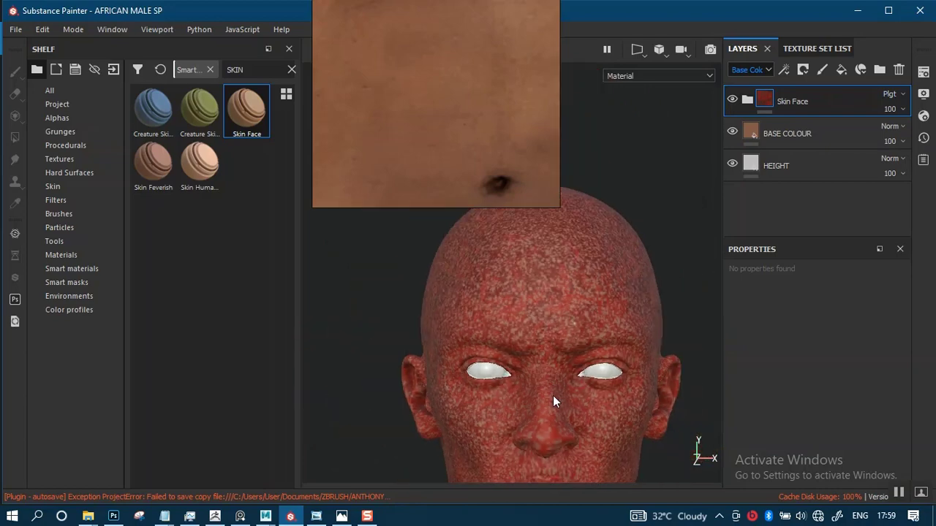
pyautogui.keyDown('alt'); pyautogui.moveTo(553, 396); pyautogui.dragTo(547, 223, button='middle'); pyautogui.keyUp('alt')
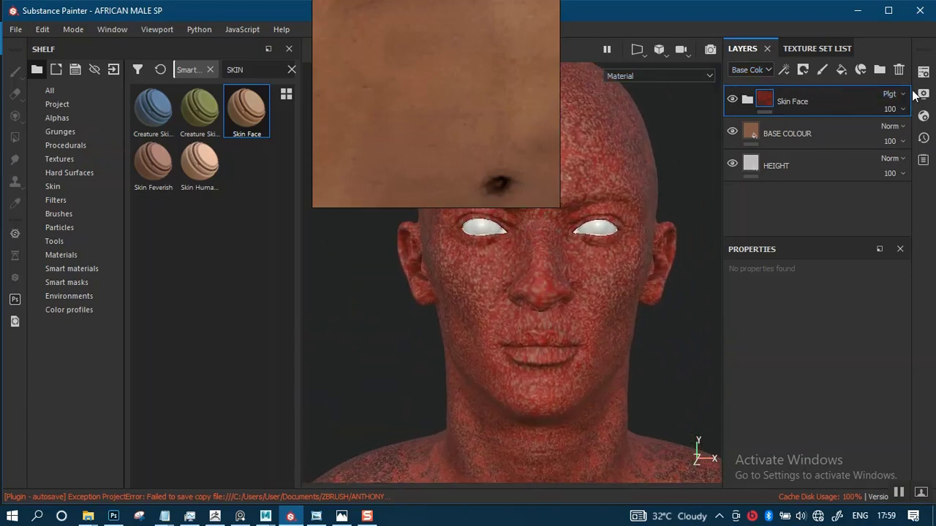
pyautogui.click(902, 109)
pyautogui.moveTo(885, 138); pyautogui.dragTo(882, 139)
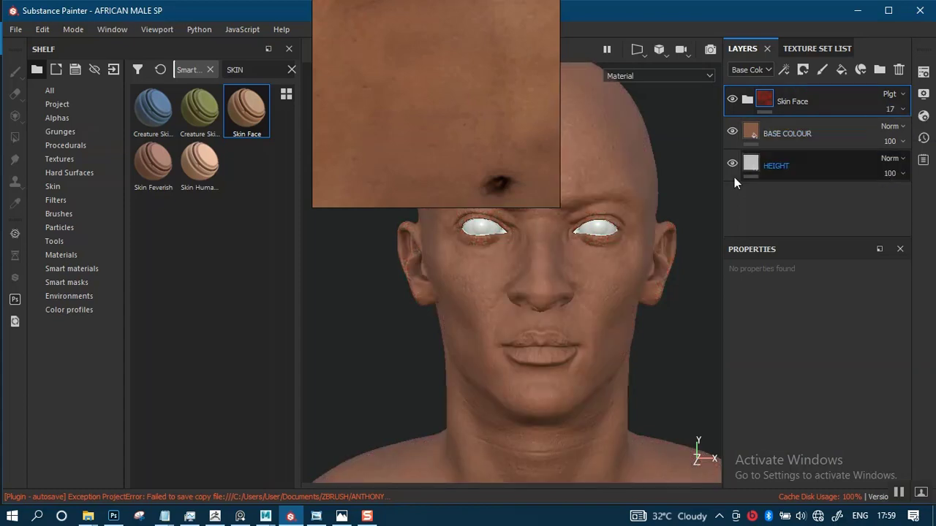
pyautogui.click(734, 101)
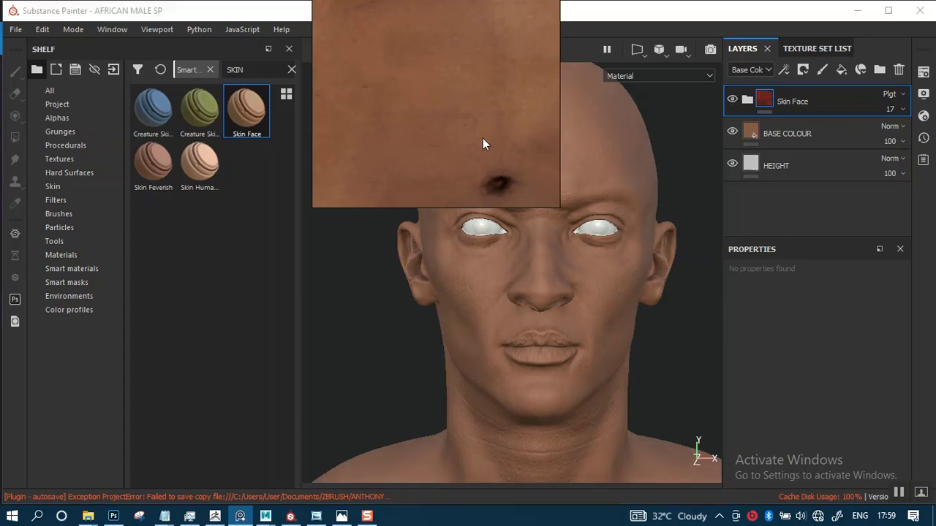
# Move the reference texture image clear of the head and examine the skin around the nose, cheeks and mouth.
pyautogui.moveTo(483, 139); pyautogui.dragTo(199, 235, button='right')
pyautogui.keyDown('alt'); pyautogui.moveTo(550, 431); pyautogui.dragTo(542, 208, button='right'); pyautogui.keyUp('alt')
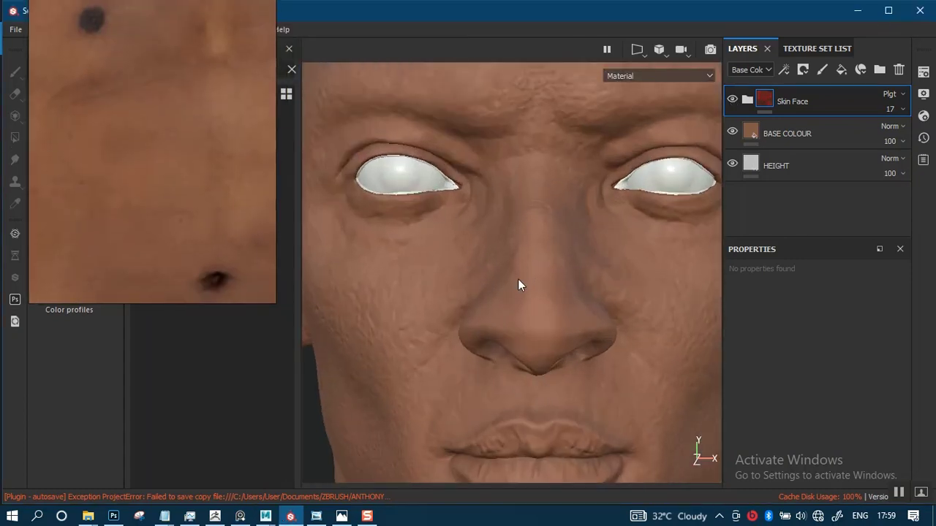
pyautogui.keyDown('alt'); pyautogui.moveTo(516, 290); pyautogui.dragTo(490, 421, button='middle'); pyautogui.keyUp('alt')
pyautogui.keyDown('alt'); pyautogui.moveTo(515, 327); pyautogui.dragTo(517, 360); pyautogui.keyUp('alt')
pyautogui.scroll(-4, 507, 315)
pyautogui.scroll(-3, 507, 314)
pyautogui.keyDown('alt'); pyautogui.moveTo(486, 309); pyautogui.dragTo(519, 132, button='middle'); pyautogui.keyUp('alt')
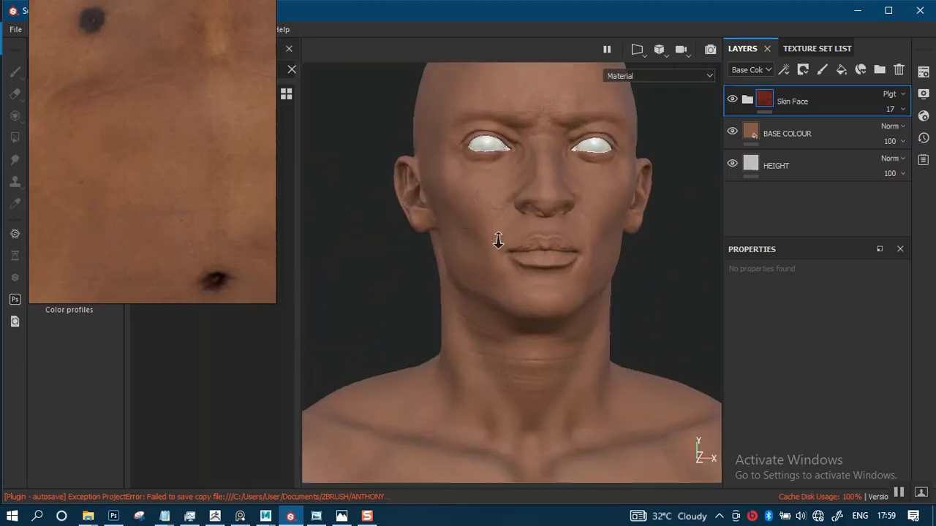
pyautogui.keyDown('alt'); pyautogui.moveTo(497, 242); pyautogui.dragTo(503, 194, button='right'); pyautogui.keyUp('alt')
pyautogui.keyDown('alt'); pyautogui.moveTo(520, 346); pyautogui.dragTo(529, 301); pyautogui.keyUp('alt')
pyautogui.scroll(4, 531, 308)
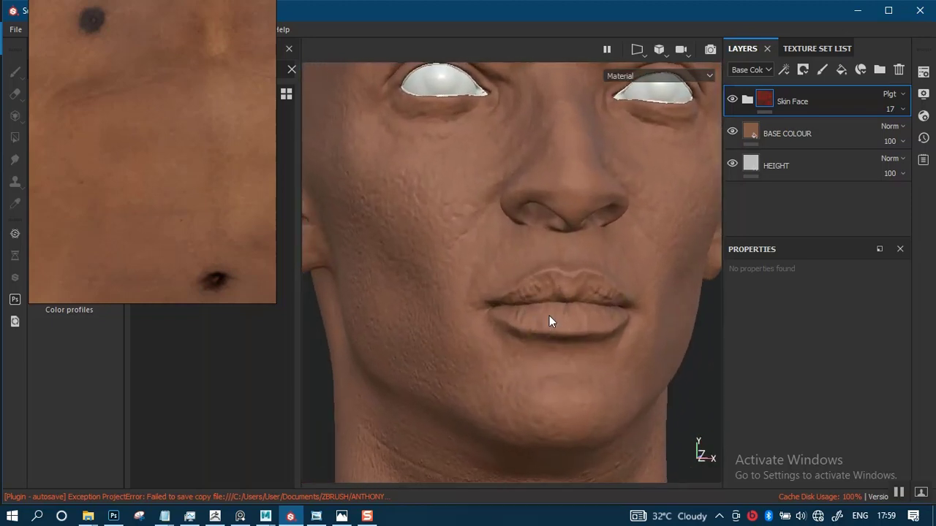
# Examine the skin from several angles across the head, neck, shoulders and chest.
pyautogui.click(732, 164)
pyautogui.scroll(-5, 542, 287)
pyautogui.moveTo(543, 288)
pyautogui.keyDown('alt'); pyautogui.mouseDown()
pyautogui.moveTo(518, 307)
pyautogui.moveTo(535, 298)
pyautogui.mouseUp(); pyautogui.keyUp('alt')
pyautogui.keyDown('alt'); pyautogui.moveTo(536, 298); pyautogui.dragTo(486, 373, button='middle'); pyautogui.keyUp('alt')
pyautogui.keyDown('alt'); pyautogui.moveTo(485, 373); pyautogui.dragTo(519, 348, button='right'); pyautogui.keyUp('alt')
pyautogui.keyDown('alt'); pyautogui.moveTo(519, 347); pyautogui.dragTo(431, 310); pyautogui.keyUp('alt')
pyautogui.keyDown('alt'); pyautogui.moveTo(496, 310); pyautogui.dragTo(490, 190, button='middle'); pyautogui.keyUp('alt')
pyautogui.keyDown('alt'); pyautogui.moveTo(516, 303); pyautogui.dragTo(498, 289, button='right'); pyautogui.keyUp('alt')
pyautogui.keyDown('alt'); pyautogui.moveTo(498, 288); pyautogui.dragTo(504, 320); pyautogui.keyUp('alt')
pyautogui.keyDown('alt'); pyautogui.moveTo(504, 319); pyautogui.dragTo(543, 199, button='right'); pyautogui.keyUp('alt')
pyautogui.keyDown('alt'); pyautogui.moveTo(522, 246); pyautogui.dragTo(543, 261); pyautogui.keyUp('alt')
pyautogui.keyDown('alt'); pyautogui.moveTo(533, 272); pyautogui.dragTo(590, 152, button='middle'); pyautogui.keyUp('alt')
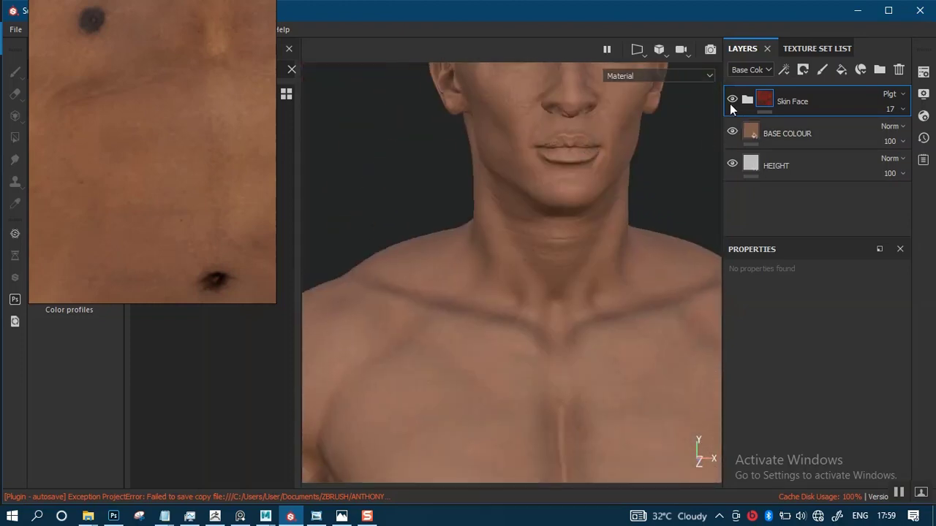
# Toggle the Skin Face folder's visibility to compare its effect on the neck and chest skin.
pyautogui.click(732, 100)
pyautogui.click(730, 101)
pyautogui.keyDown('alt'); pyautogui.moveTo(492, 327); pyautogui.dragTo(536, 348, button='right'); pyautogui.keyUp('alt')
pyautogui.keyDown('alt'); pyautogui.moveTo(538, 344); pyautogui.dragTo(507, 397, button='middle'); pyautogui.keyUp('alt')
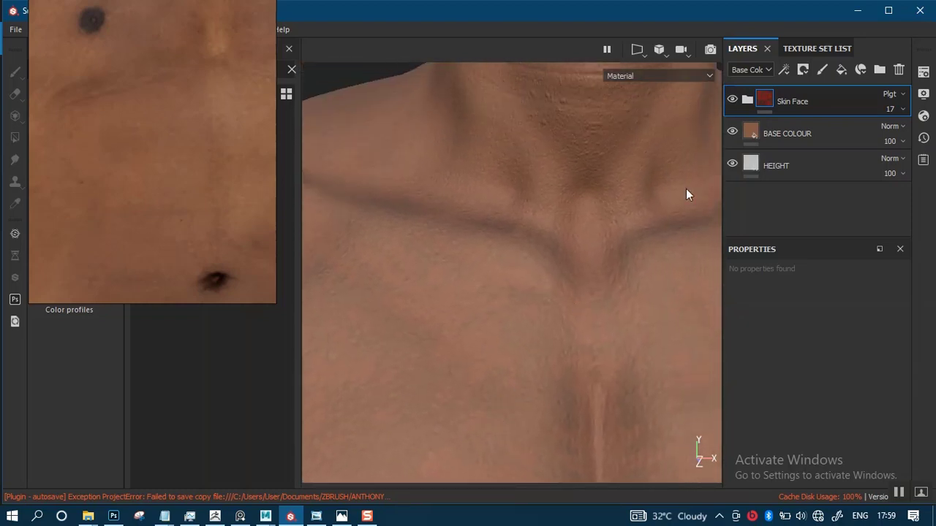
pyautogui.click(729, 99)
pyautogui.click(731, 99)
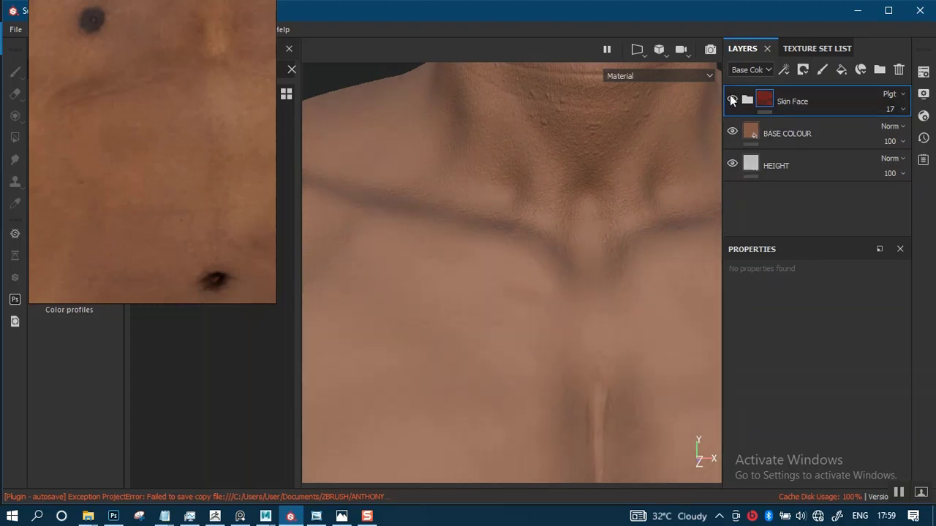
pyautogui.click(731, 99)
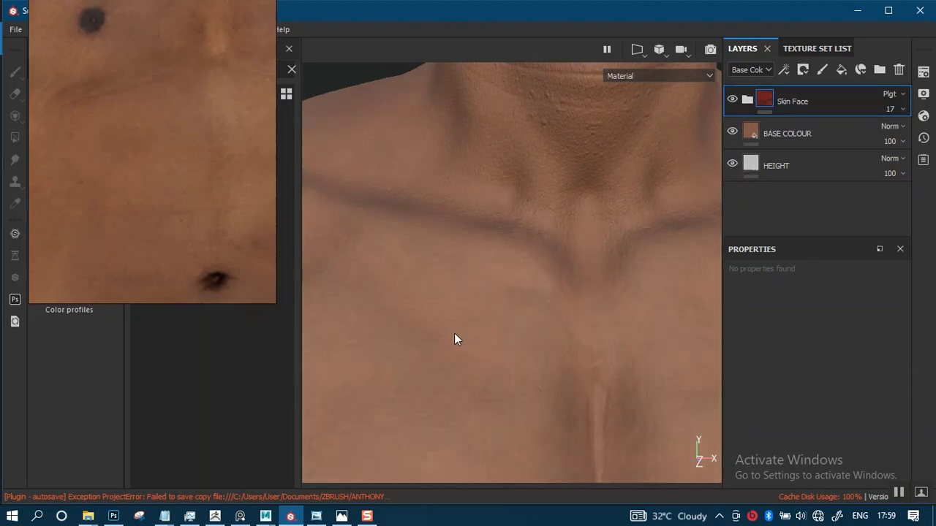
# Try an opacity of 15 on the Skin Face folder, then set it to 18.
pyautogui.click(902, 109)
pyautogui.moveTo(877, 134); pyautogui.dragTo(880, 137)
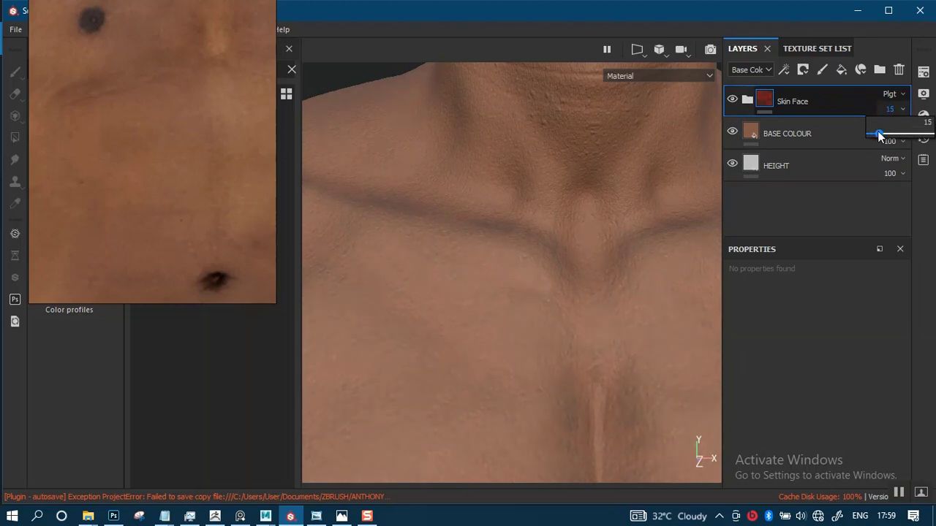
pyautogui.click(902, 115)
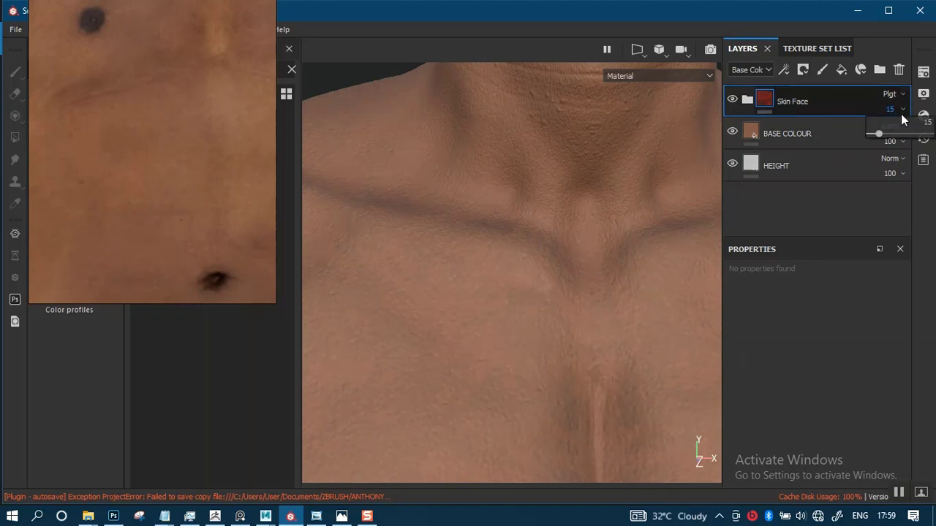
pyautogui.moveTo(878, 135); pyautogui.dragTo(876, 137)
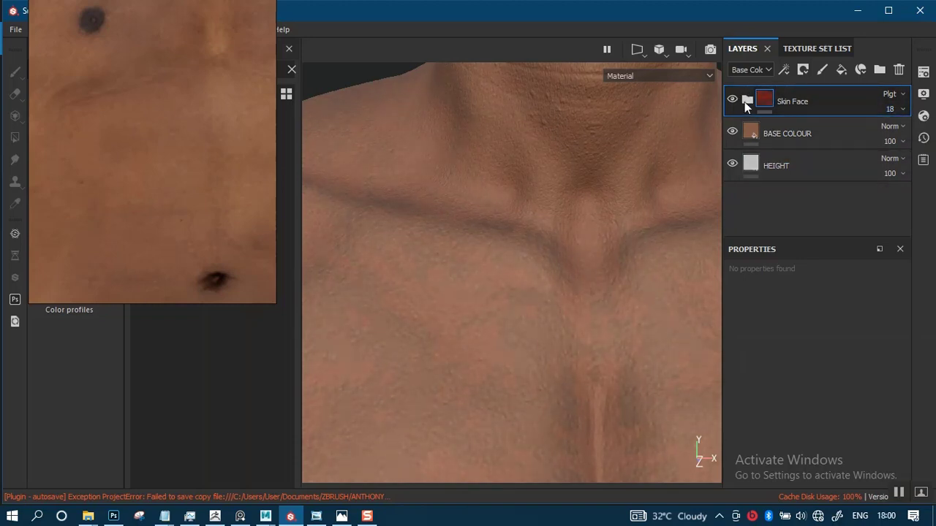
# Expand the Skin Face folder and duplicate its SSS layer.
pyautogui.click(746, 100)
pyautogui.click(733, 133)
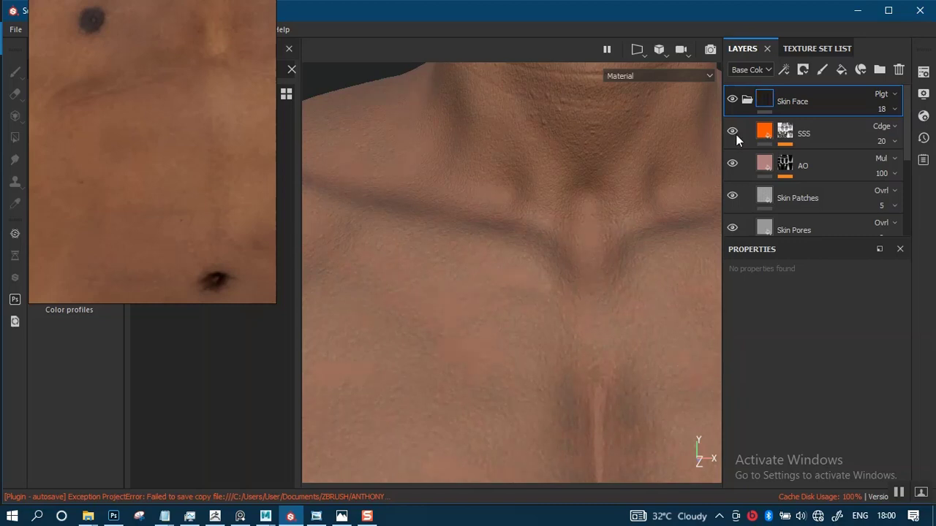
pyautogui.click(895, 141)
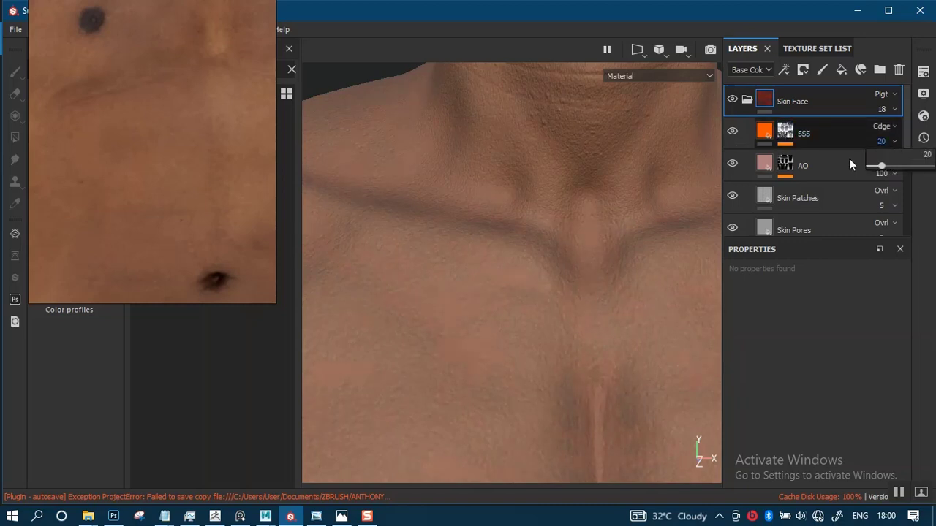
pyautogui.click(764, 133)
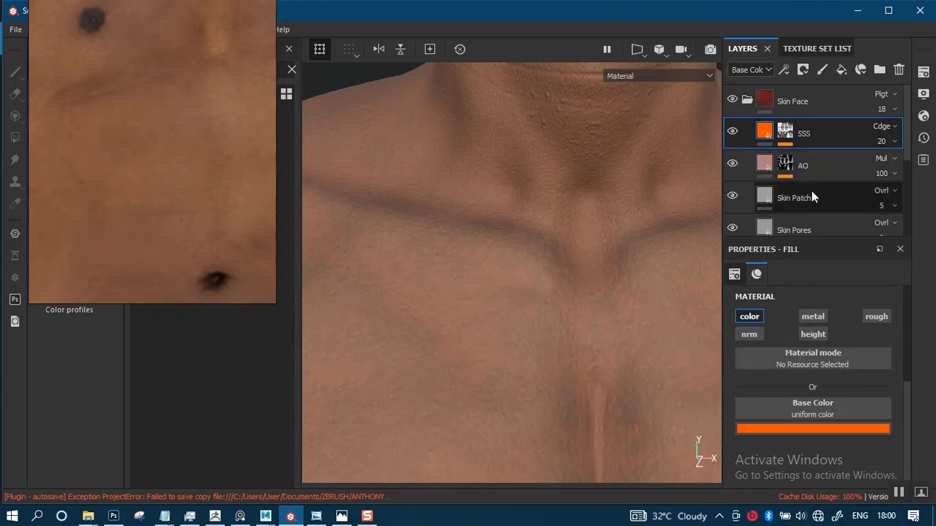
pyautogui.hotkey('ctrl', 'd')
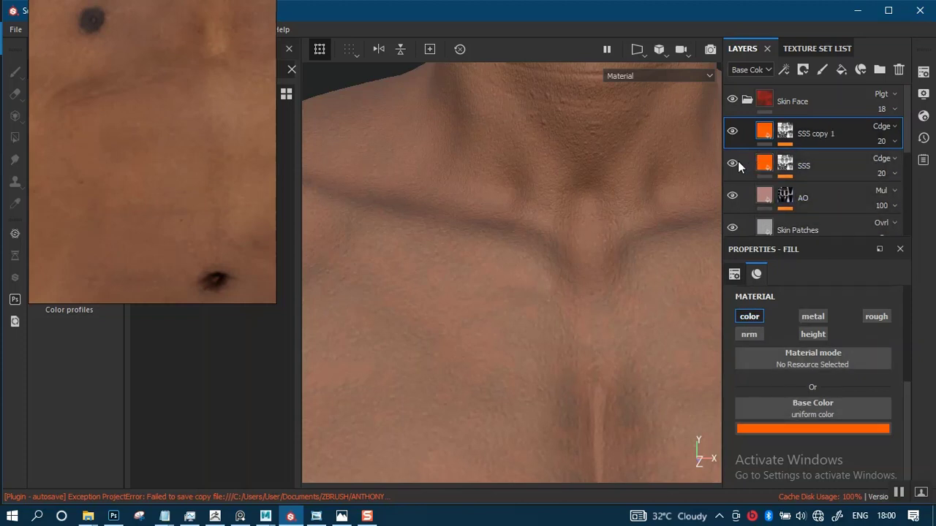
# Hide the original SSS layer and give SSS copy 1 a brown base color sampled from the reference texture.
pyautogui.click(793, 430)
pyautogui.click(809, 271)
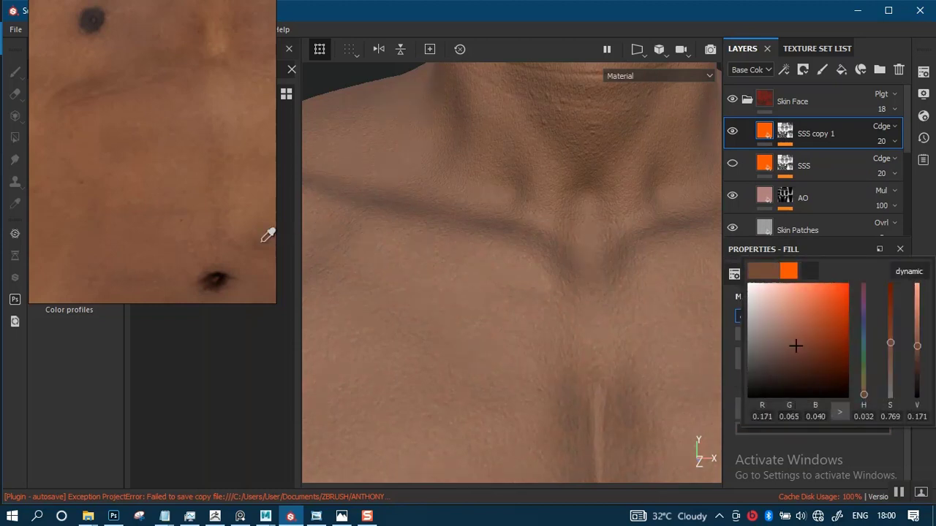
pyautogui.click(236, 216)
pyautogui.click(930, 178)
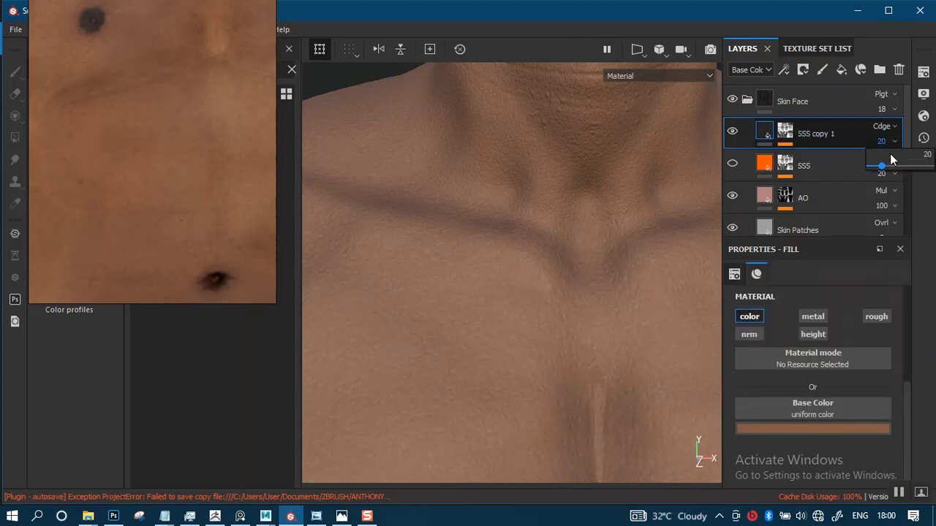
# Raise the SSS copy 1 layer's opacity to 53 and compare the chest skin with the reference texture.
pyautogui.moveTo(887, 168); pyautogui.dragTo(899, 170)
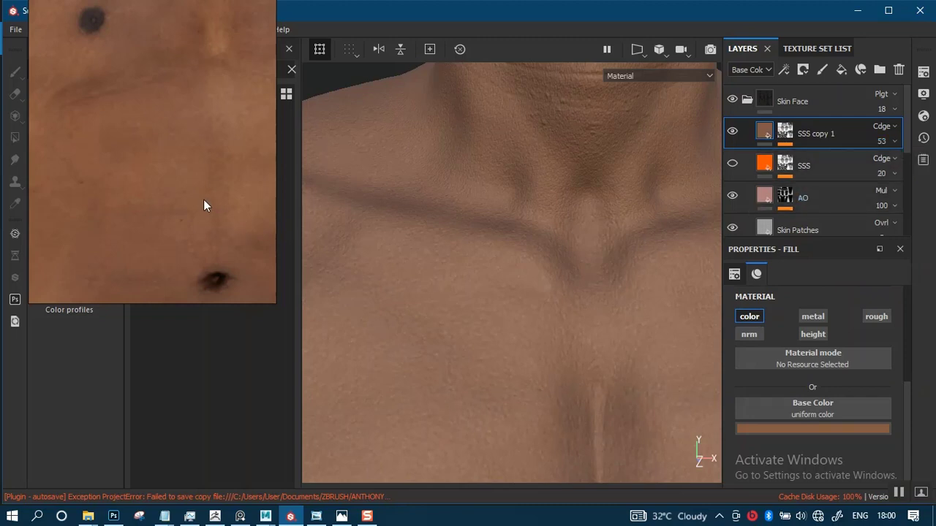
pyautogui.scroll(-4, 197, 212)
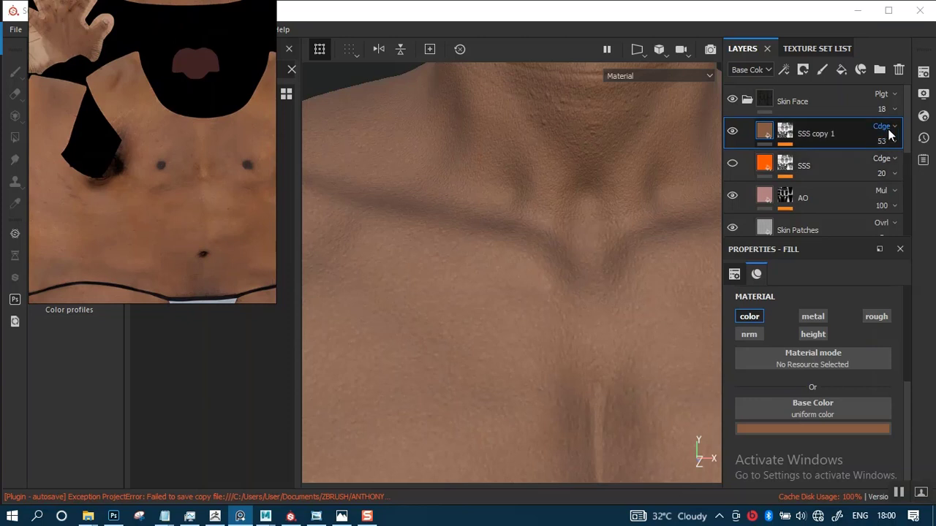
pyautogui.click(895, 128)
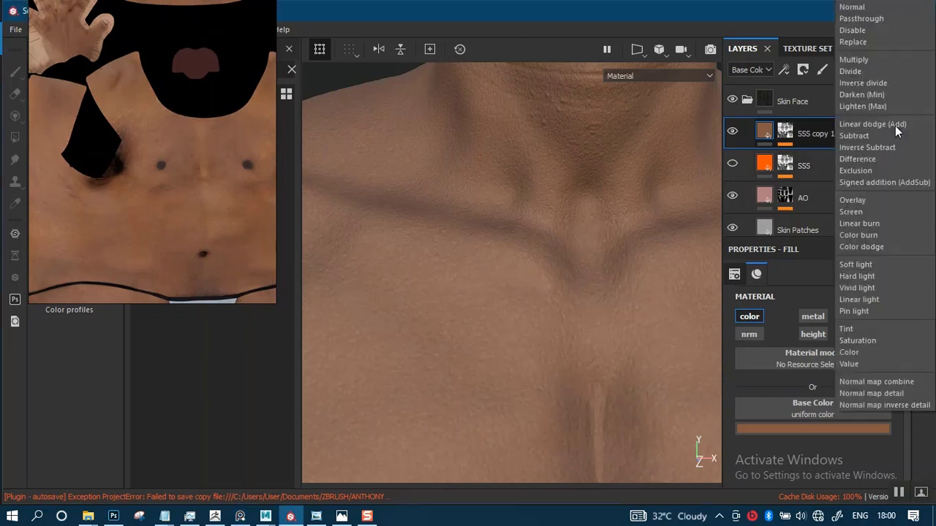
pyautogui.click(809, 138)
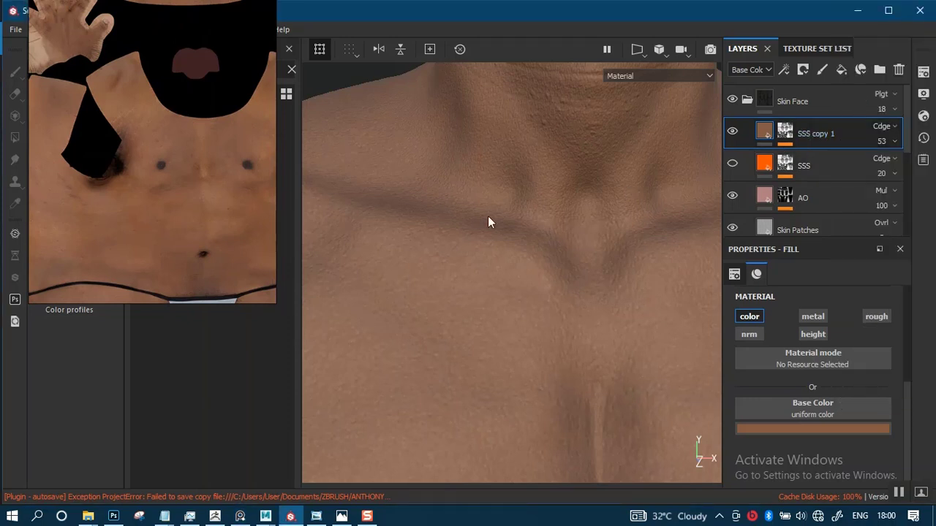
pyautogui.scroll(5, 168, 219)
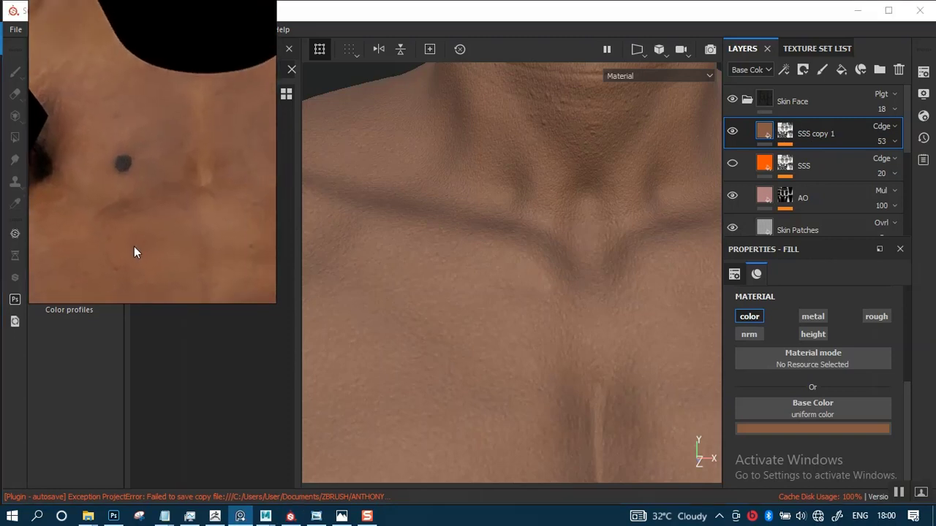
pyautogui.scroll(-5, 125, 255)
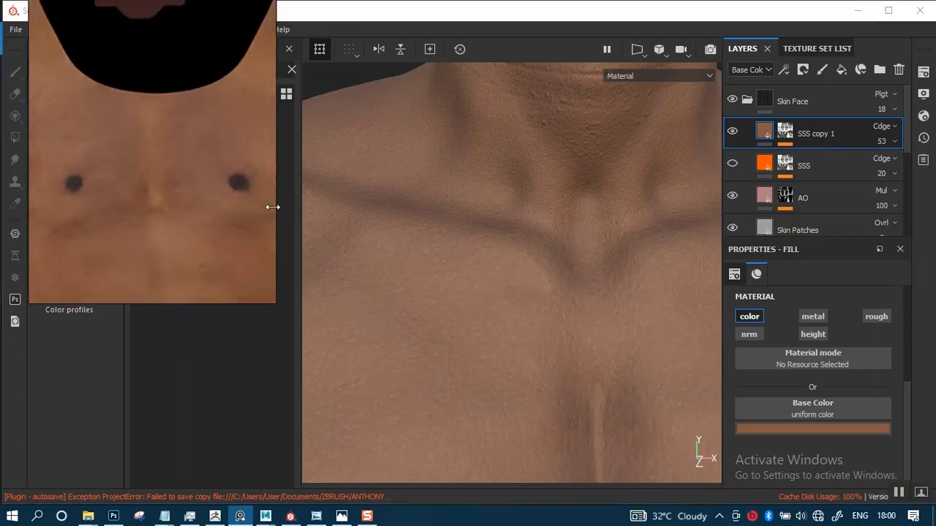
# Compare the chest with the original SSS layer shown and hidden, and set SSS copy 1's blending mode to Normal.
pyautogui.click(733, 164)
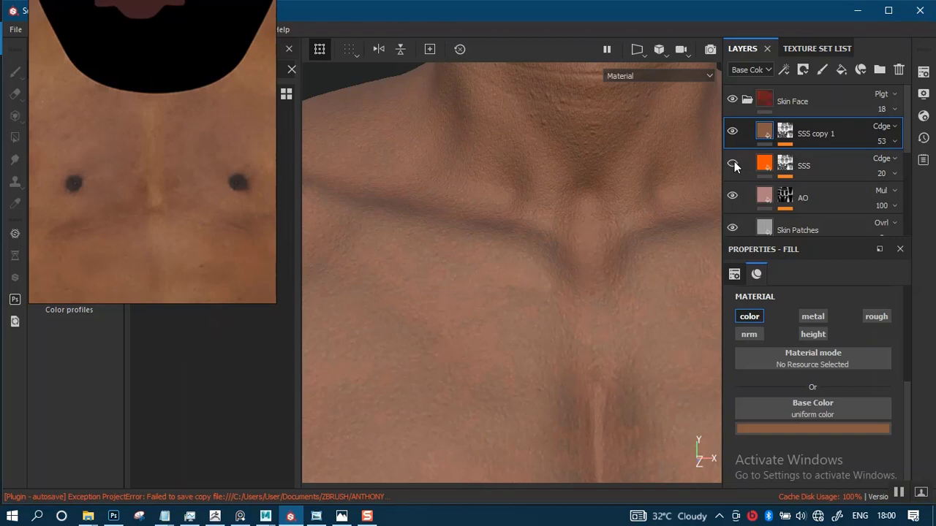
pyautogui.click(735, 132)
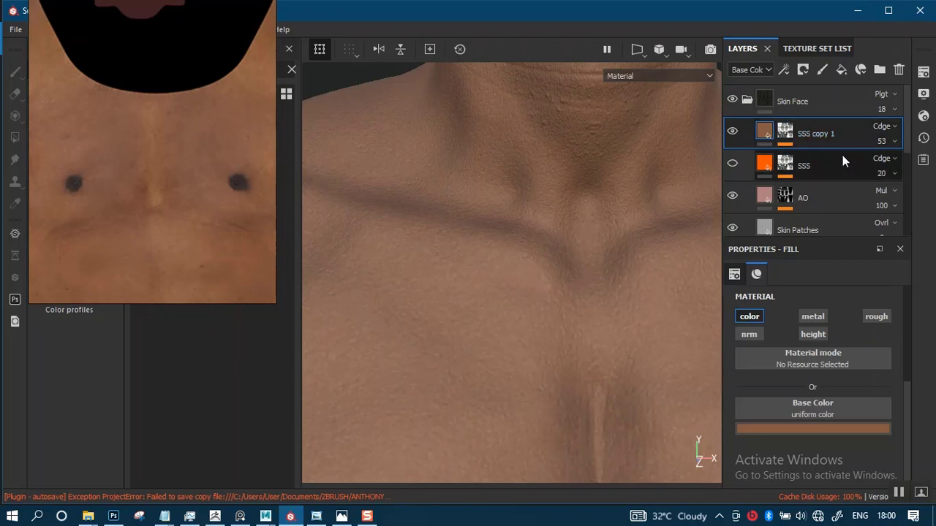
pyautogui.click(896, 126)
pyautogui.click(885, 10)
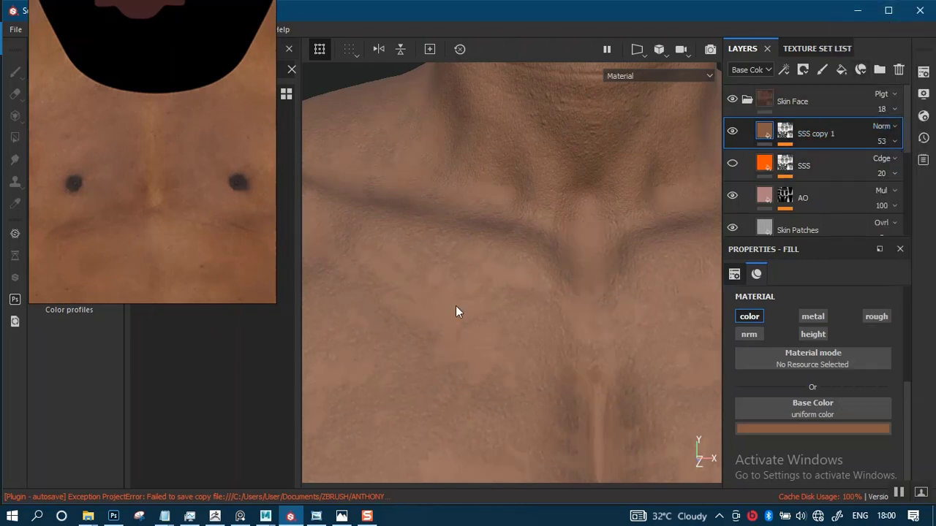
pyautogui.keyDown('alt'); pyautogui.moveTo(497, 286); pyautogui.dragTo(712, 252, button='right'); pyautogui.keyUp('alt')
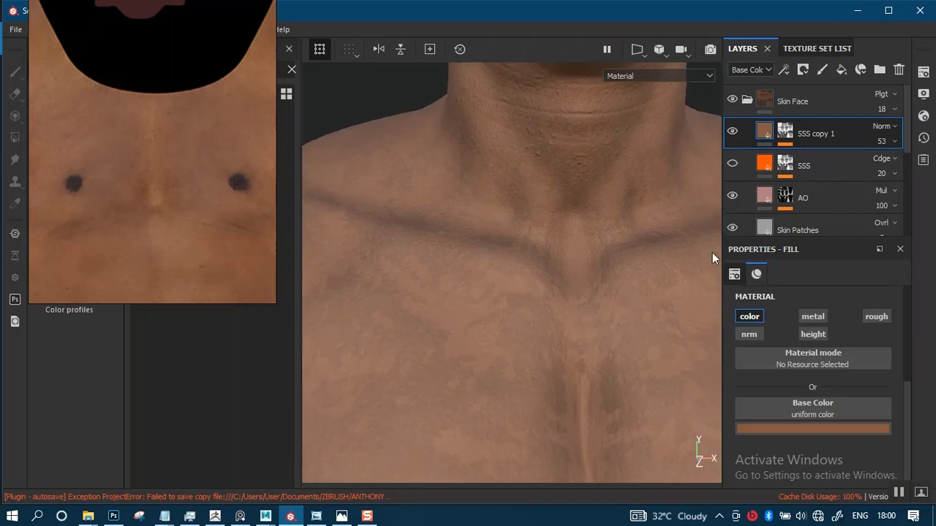
# Sample a new brown base color for SSS copy 1 from the reference torso and raise the layer's opacity to 100.
pyautogui.click(789, 429)
pyautogui.click(812, 270)
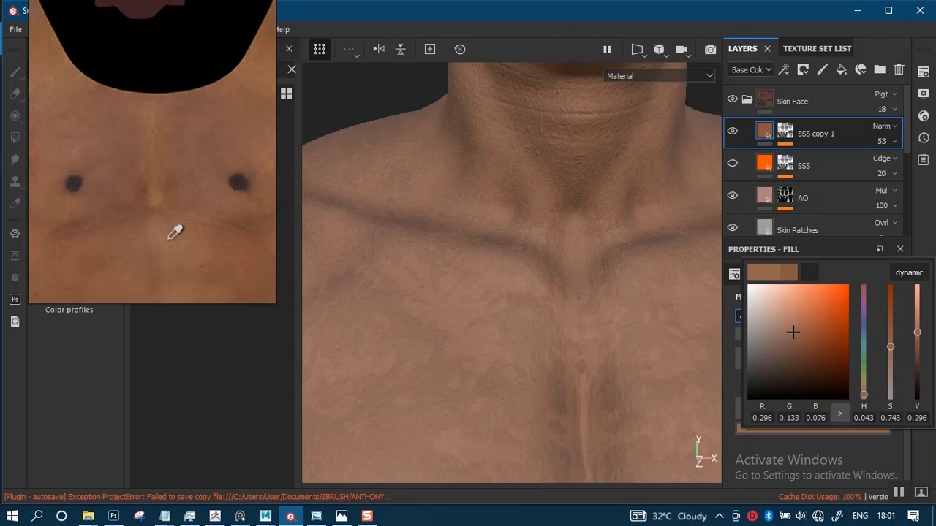
pyautogui.click(889, 141)
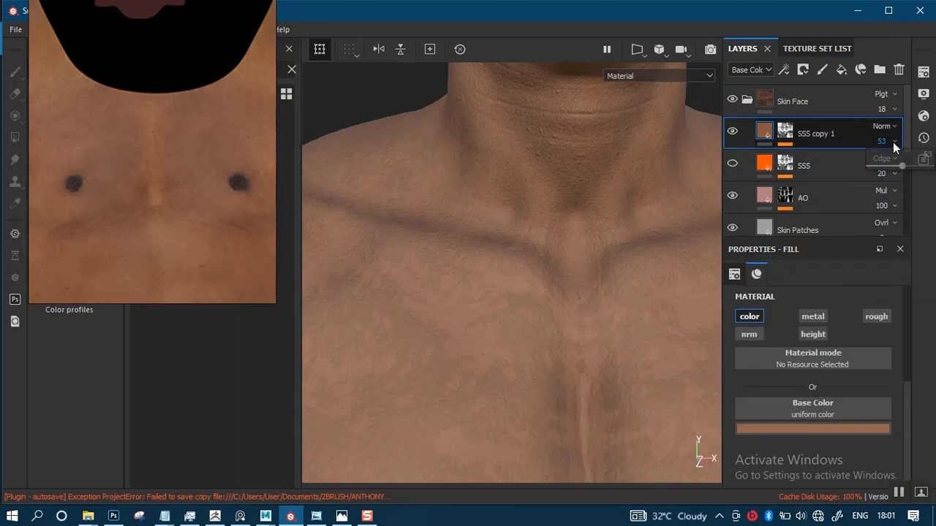
pyautogui.moveTo(905, 173); pyautogui.dragTo(932, 169)
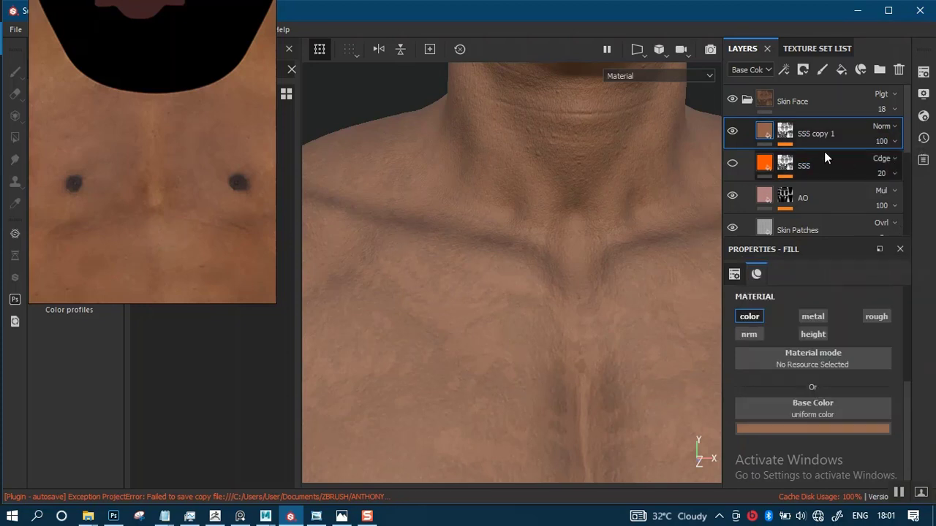
# Resample SSS copy 1's base color from the light strip along the middle of the reference texture's chest.
pyautogui.scroll(-5, 146, 219)
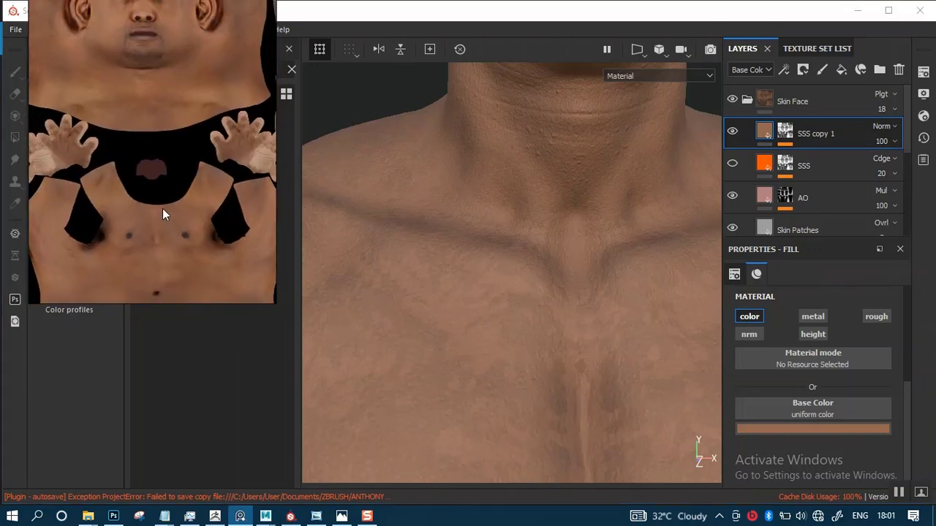
pyautogui.scroll(8, 163, 227)
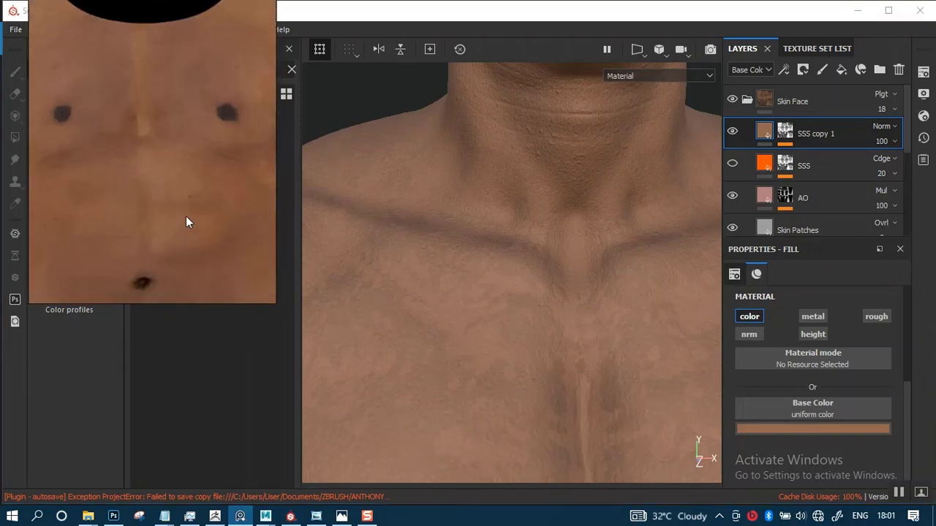
pyautogui.scroll(3, 187, 204)
pyautogui.moveTo(188, 201); pyautogui.dragTo(179, 300, button='middle')
pyautogui.scroll(-4, 185, 237)
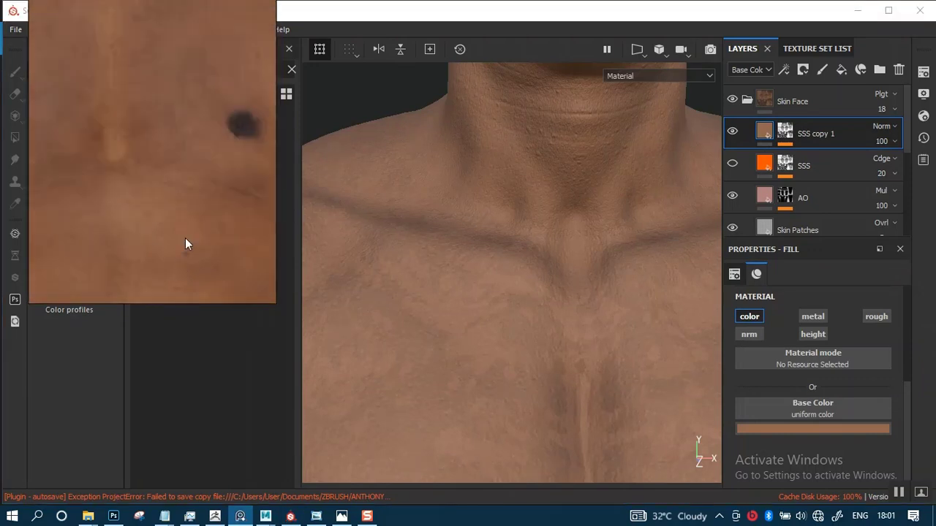
pyautogui.click(795, 410)
pyautogui.click(794, 405)
pyautogui.click(815, 212)
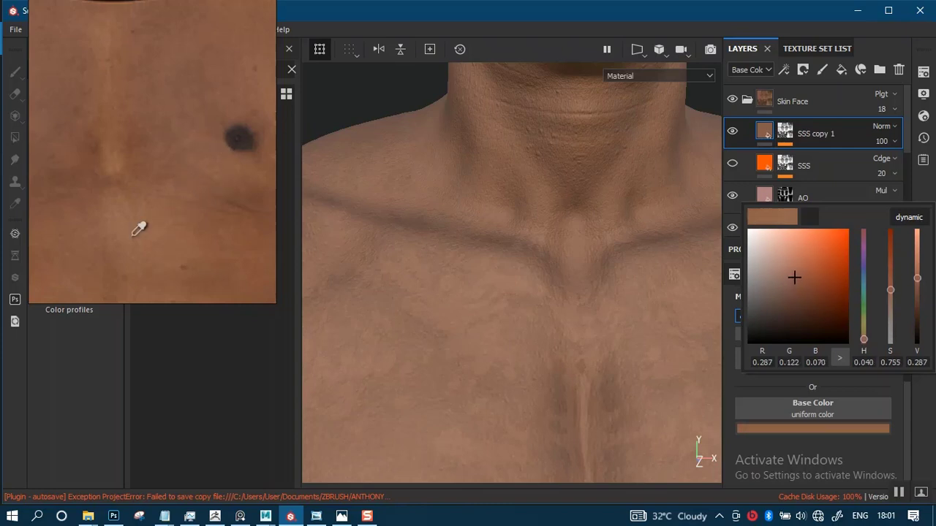
pyautogui.click(117, 152)
# Set SSS copy 1's base color to a warm brown sampled from the cheek beside the nose on the reference texture.
pyautogui.scroll(-4, 761, 194)
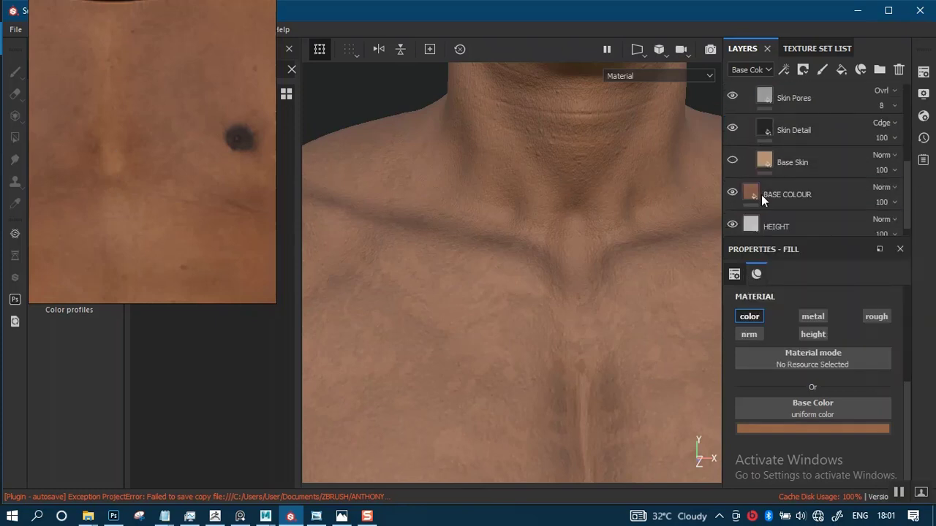
pyautogui.scroll(2, 785, 191)
pyautogui.scroll(3, 786, 191)
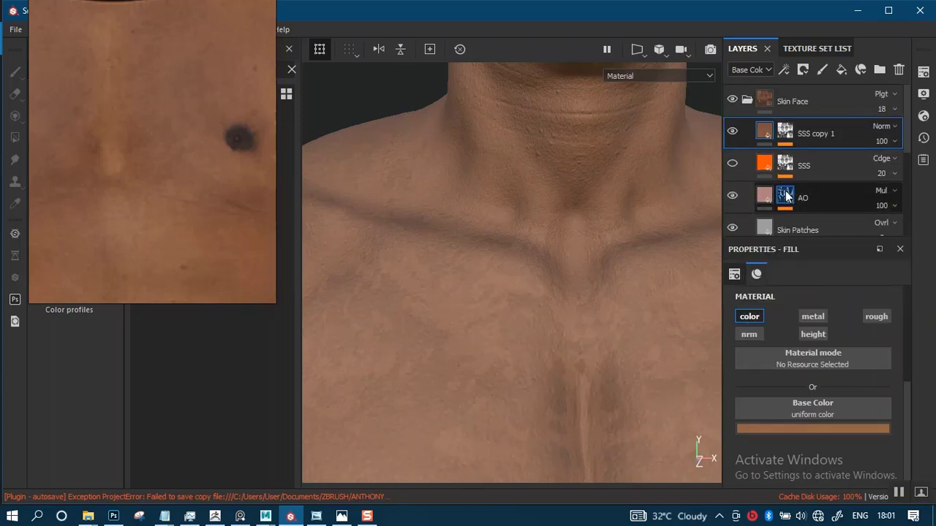
pyautogui.scroll(-3, 220, 204)
pyautogui.moveTo(183, 193); pyautogui.dragTo(110, 212, button='middle')
pyautogui.moveTo(204, 208)
pyautogui.mouseDown(button='middle')
pyautogui.moveTo(134, 207)
pyautogui.moveTo(198, 206)
pyautogui.mouseUp(button='middle')
pyautogui.scroll(5, 206, 226)
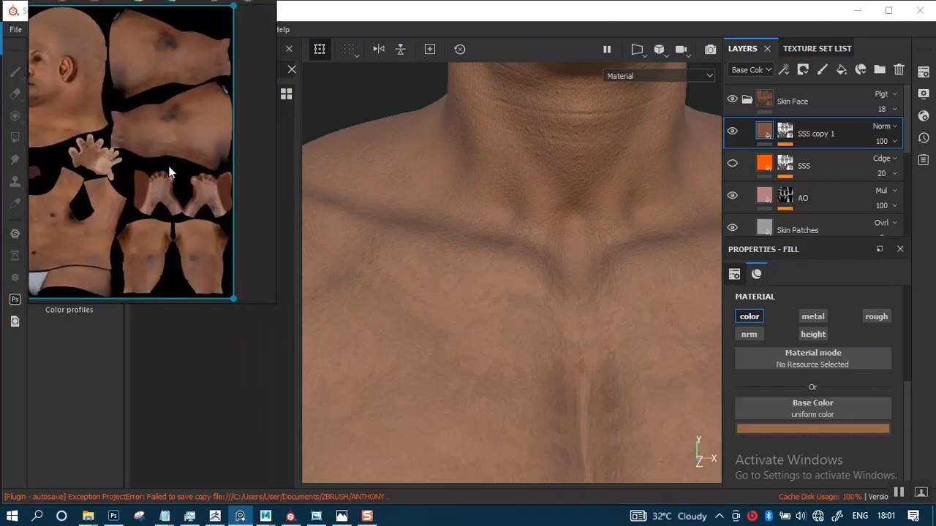
pyautogui.moveTo(80, 146); pyautogui.dragTo(133, 199, button='middle')
pyautogui.scroll(5, 167, 174)
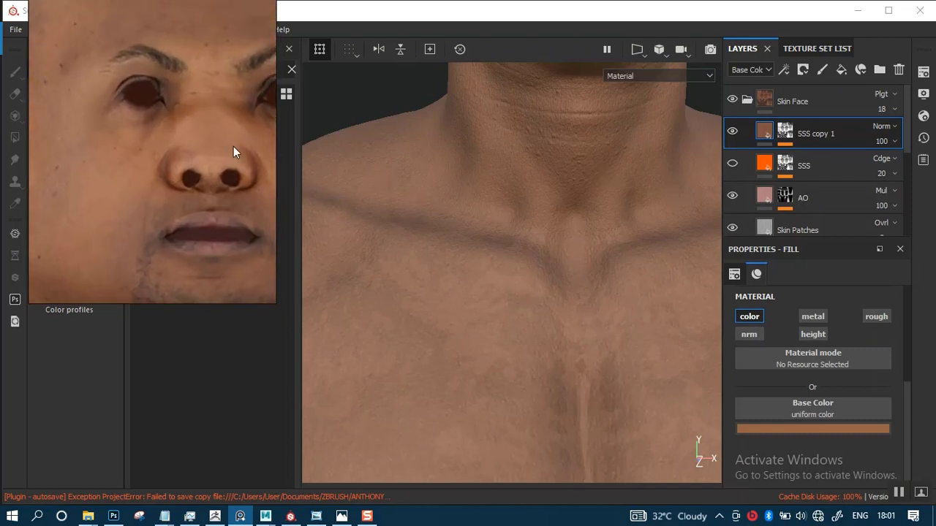
pyautogui.scroll(3, 233, 146)
pyautogui.moveTo(204, 141); pyautogui.dragTo(228, 180, button='middle')
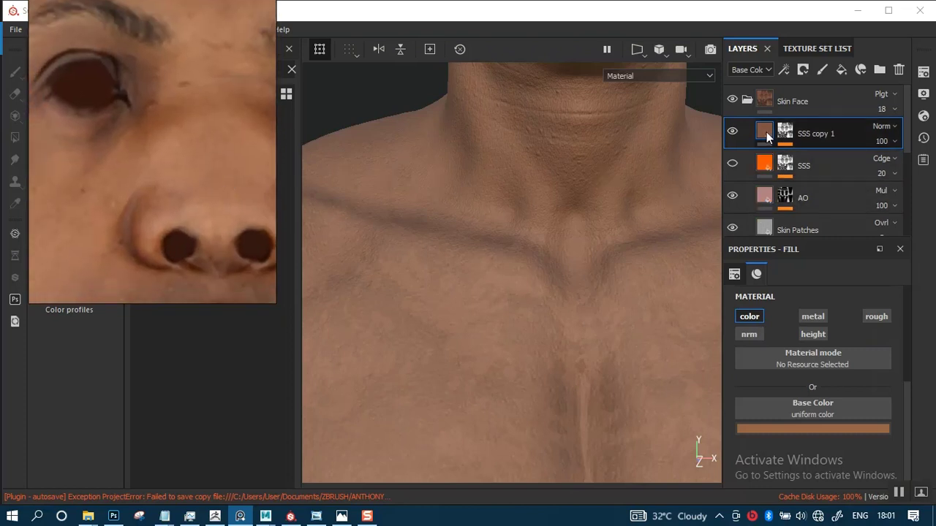
pyautogui.click(802, 429)
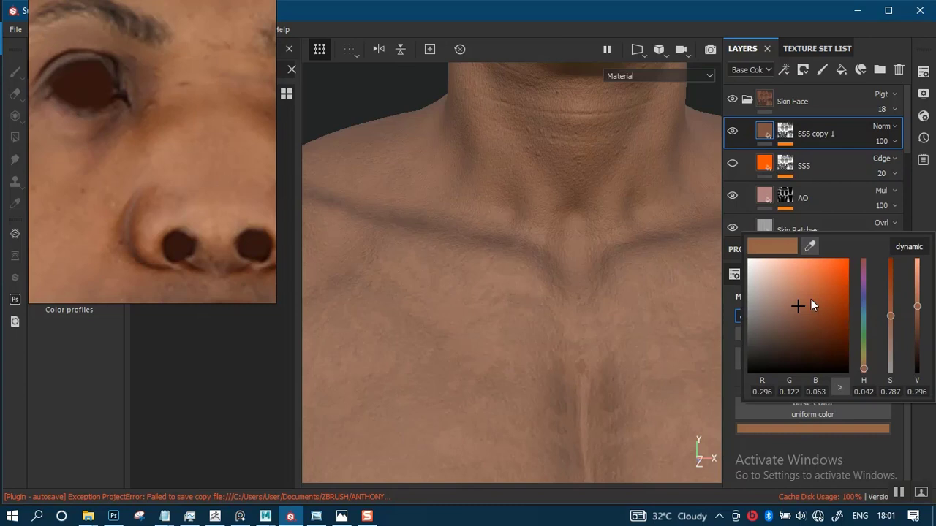
pyautogui.click(808, 247)
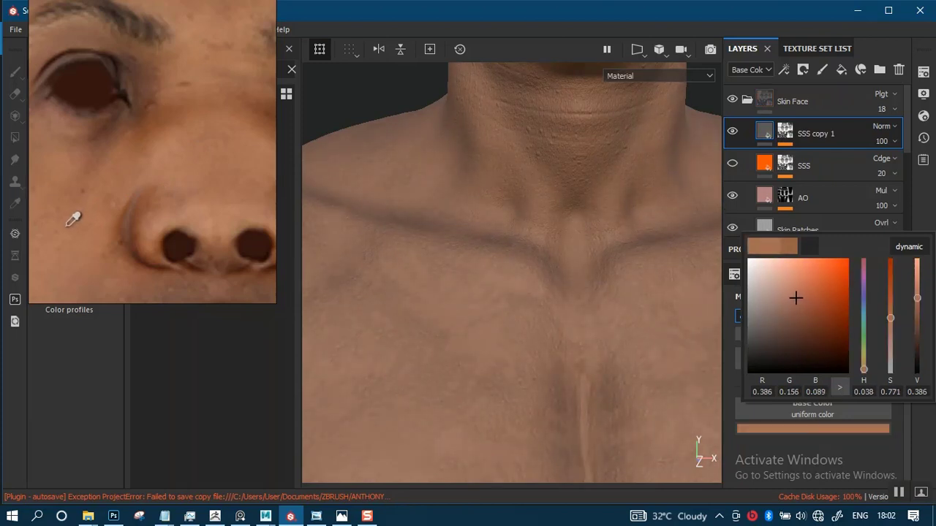
pyautogui.click(67, 225)
# Show the fill effect in SSS copy 1's mask and try an opacity of 11 on the layer.
pyautogui.keyDown('alt'); pyautogui.moveTo(443, 348); pyautogui.dragTo(507, 228, button='right'); pyautogui.keyUp('alt')
pyautogui.keyDown('alt'); pyautogui.moveTo(545, 347); pyautogui.dragTo(532, 213, button='middle'); pyautogui.keyUp('alt')
pyautogui.keyDown('alt'); pyautogui.moveTo(532, 226); pyautogui.dragTo(517, 376, button='right'); pyautogui.keyUp('alt')
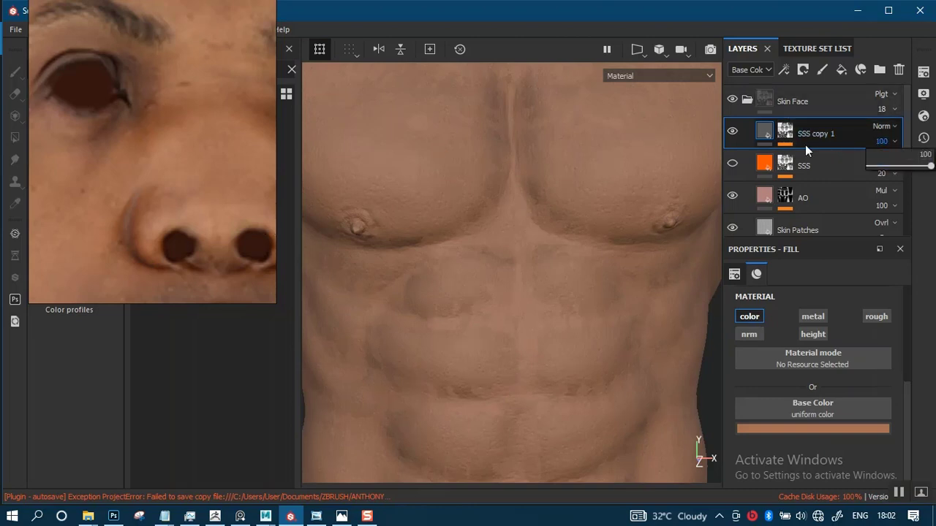
pyautogui.click(781, 140)
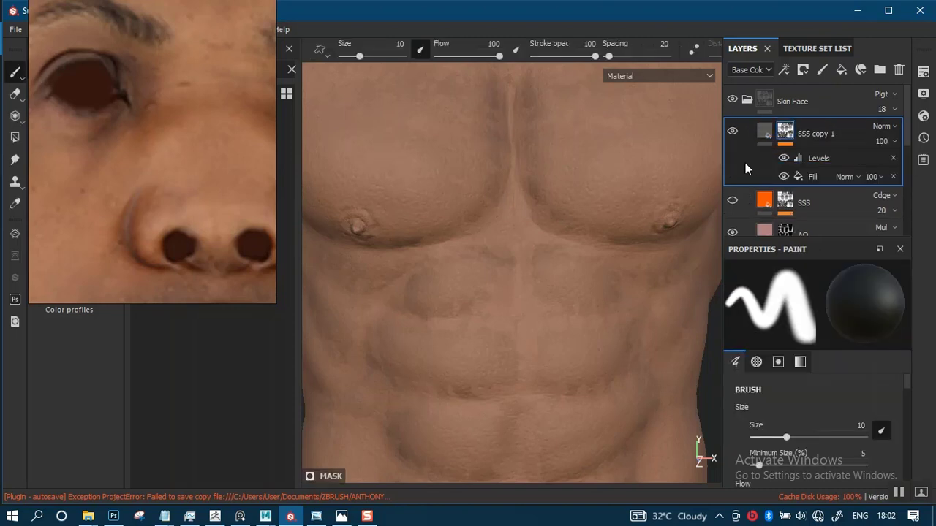
pyautogui.click(818, 176)
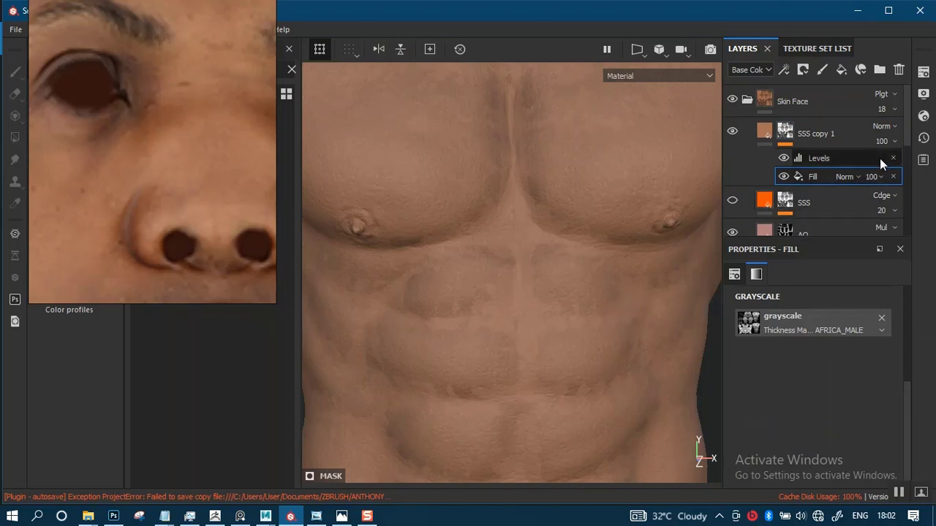
pyautogui.click(894, 140)
pyautogui.moveTo(889, 170); pyautogui.dragTo(874, 166)
pyautogui.scroll(3, 611, 326)
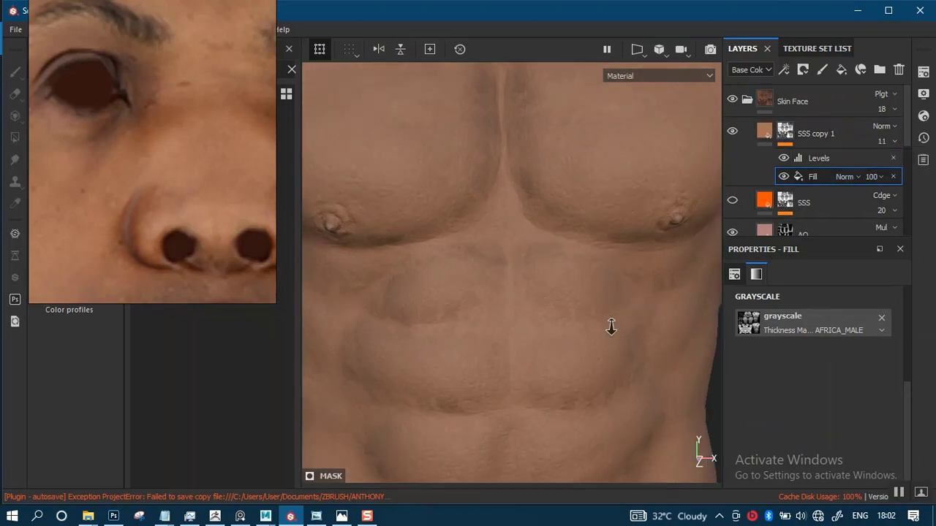
# Try an opacity of 13 on SSS copy 1 and check the chest and abdomen.
pyautogui.click(894, 141)
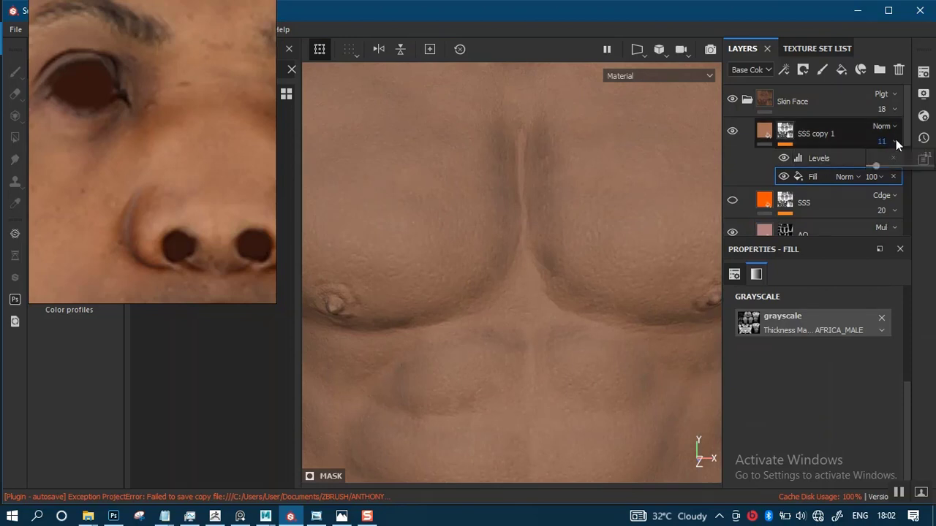
pyautogui.moveTo(873, 171); pyautogui.dragTo(869, 170)
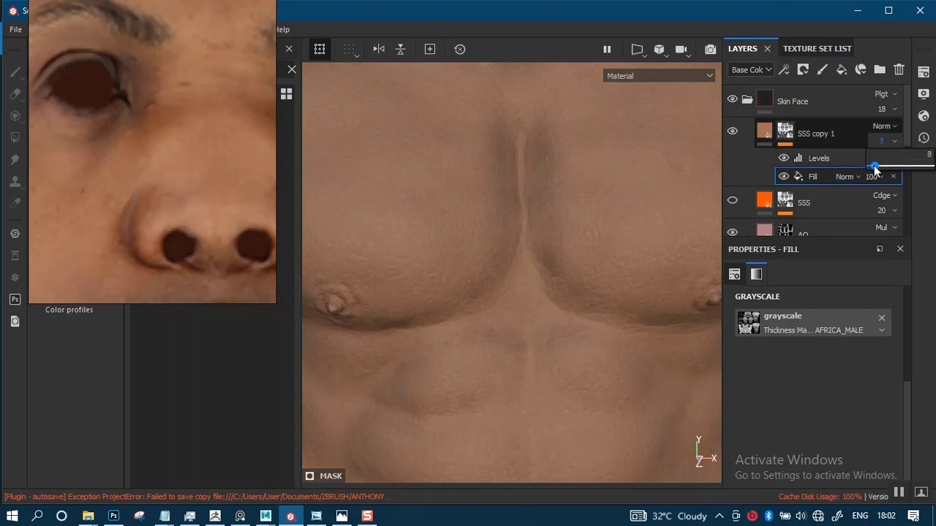
pyautogui.scroll(-5, 604, 276)
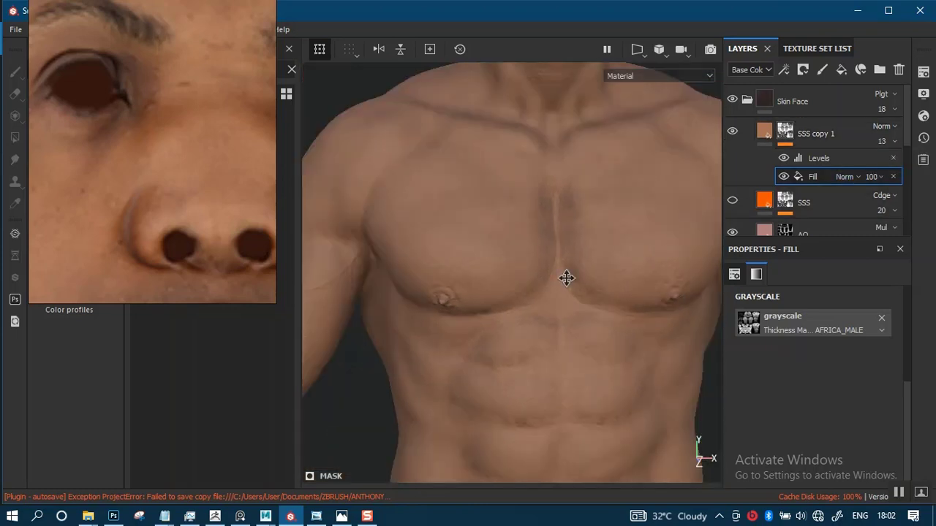
pyautogui.scroll(2, 571, 374)
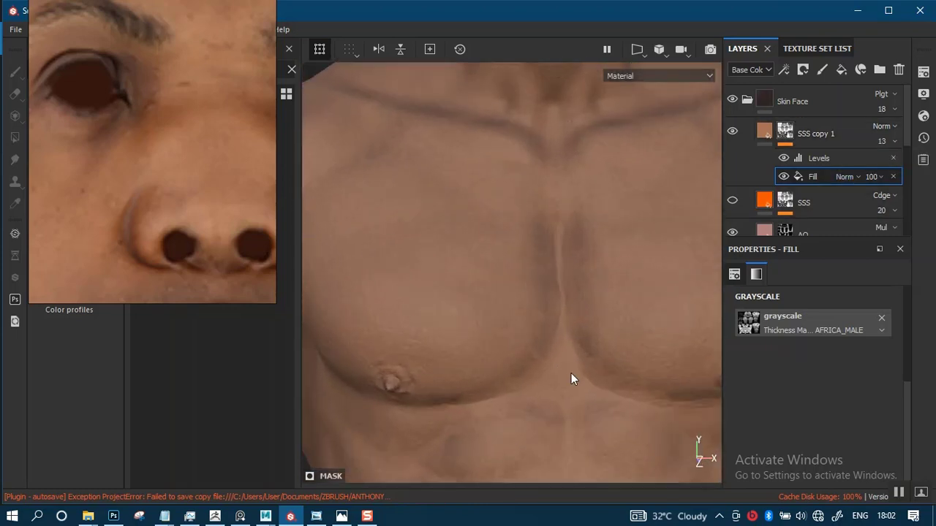
# Compare the chest with SSS copy 1 hidden and shown, and lower the layer's opacity to 8.
pyautogui.click(732, 132)
pyautogui.click(732, 132)
pyautogui.click(732, 133)
pyautogui.click(732, 132)
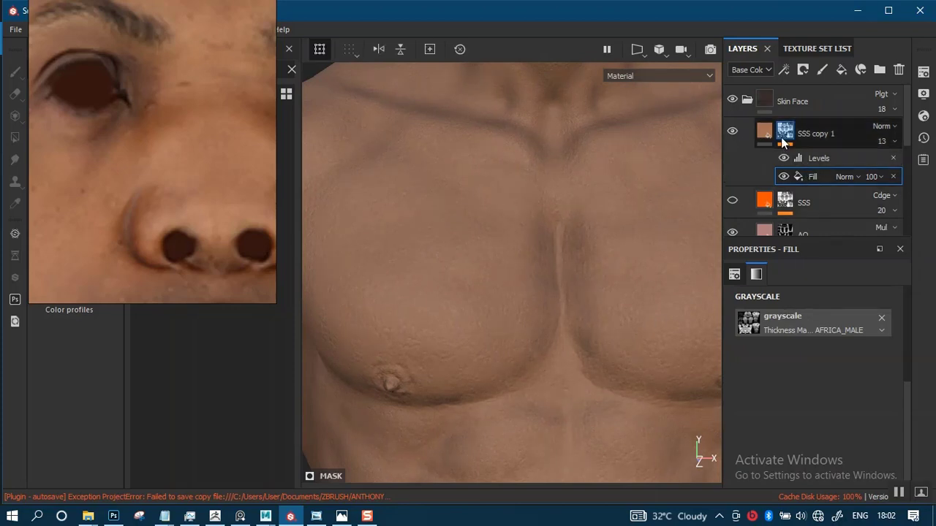
pyautogui.click(892, 141)
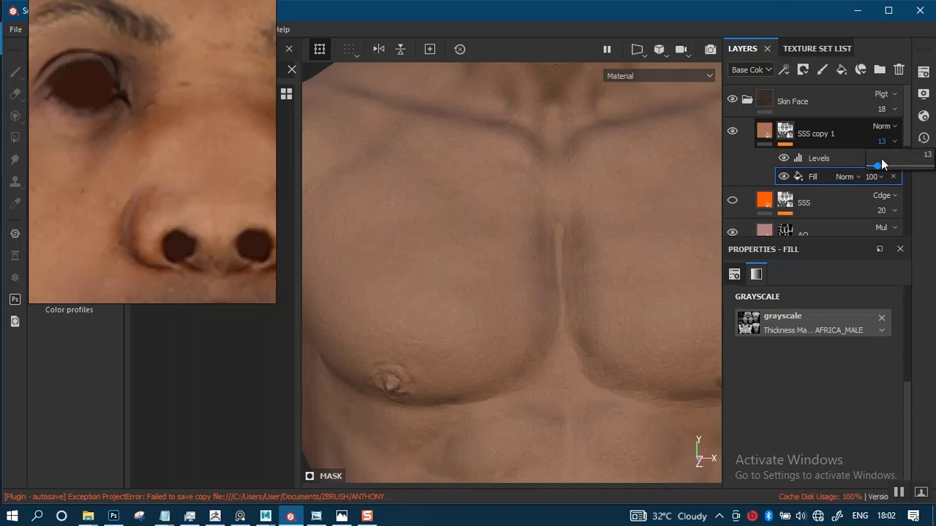
pyautogui.moveTo(877, 169); pyautogui.dragTo(875, 171)
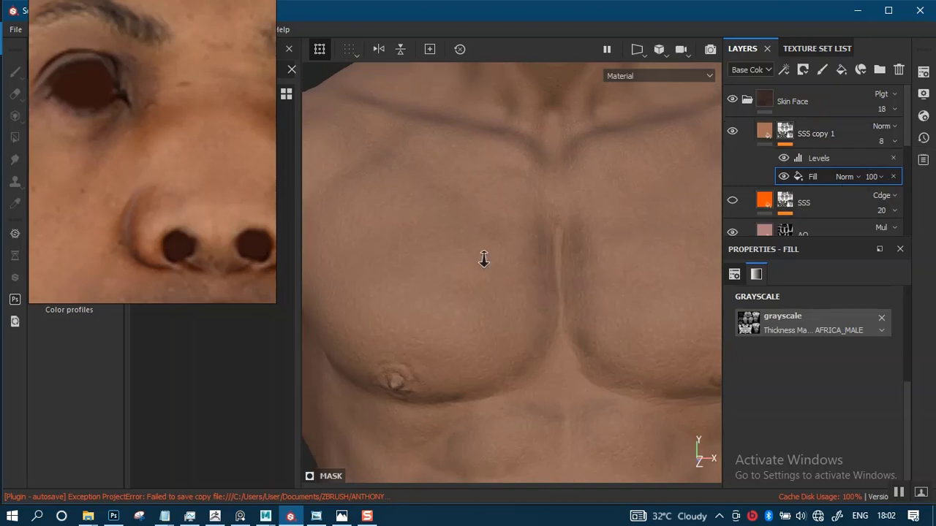
# Collapse and select the Skin Face folder, comparing the upper body with the BASE COLOUR layer and Skin Face folder hidden and shown.
pyautogui.scroll(-5, 483, 259)
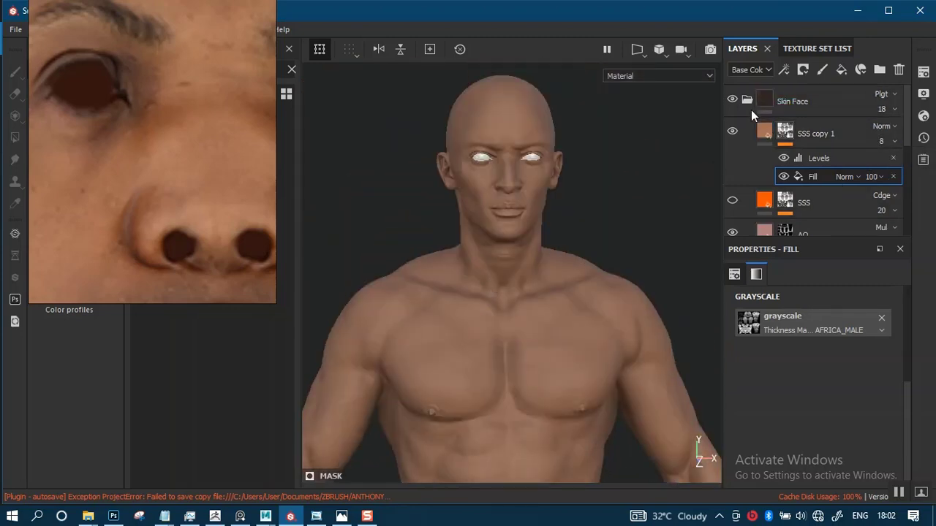
pyautogui.click(746, 101)
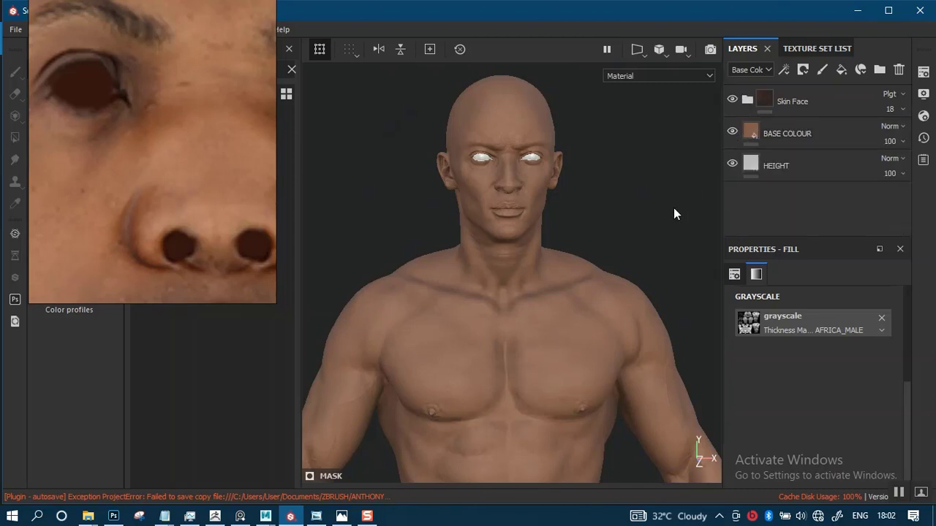
pyautogui.click(732, 131)
pyautogui.click(732, 131)
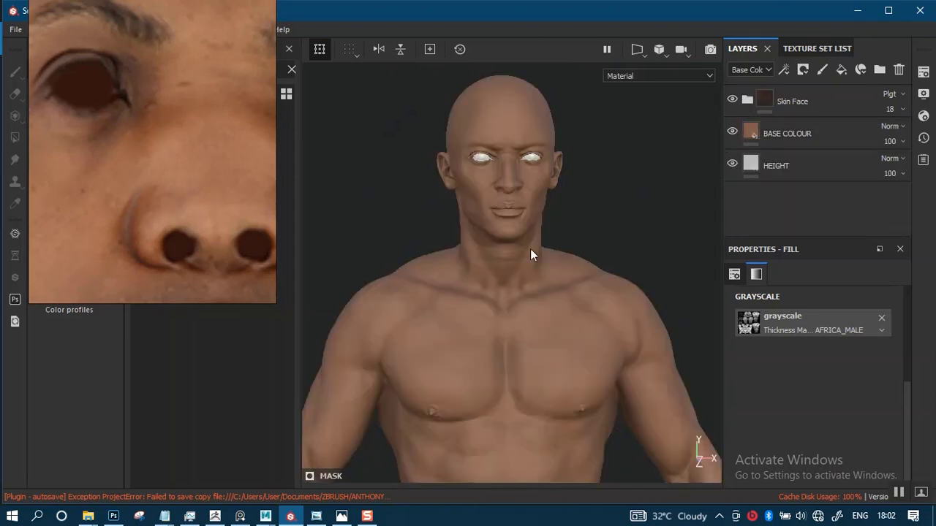
pyautogui.scroll(2, 532, 254)
pyautogui.click(731, 100)
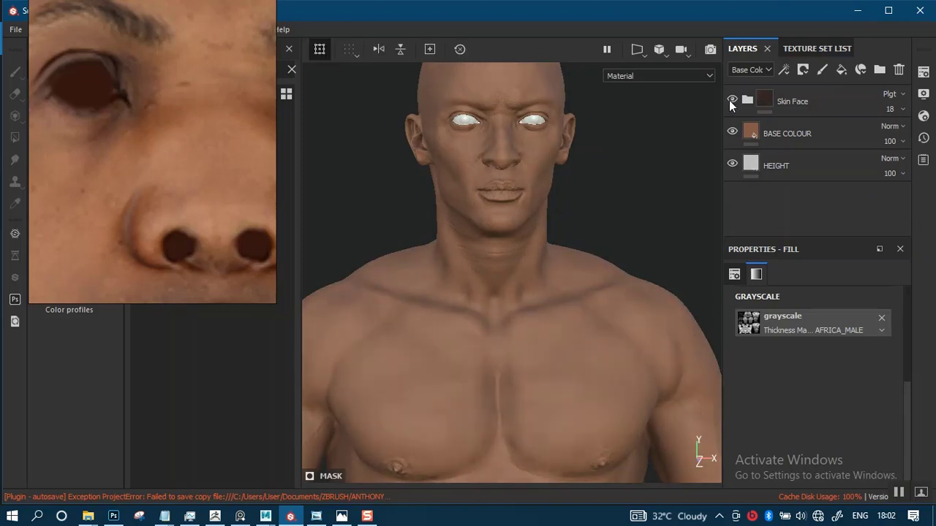
pyautogui.scroll(-4, 532, 283)
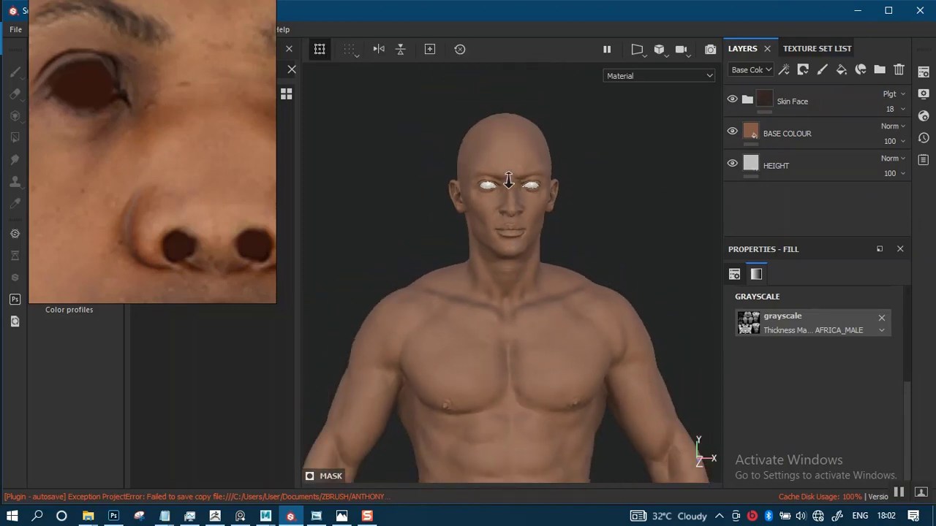
pyautogui.click(813, 102)
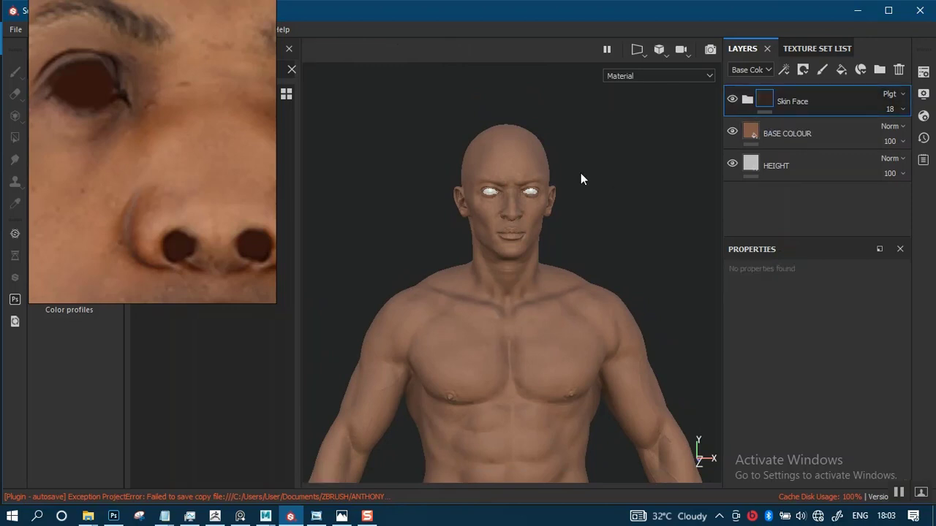
# Examine the skin tones of the face and chest in the reference texture.
pyautogui.scroll(-10, 157, 165)
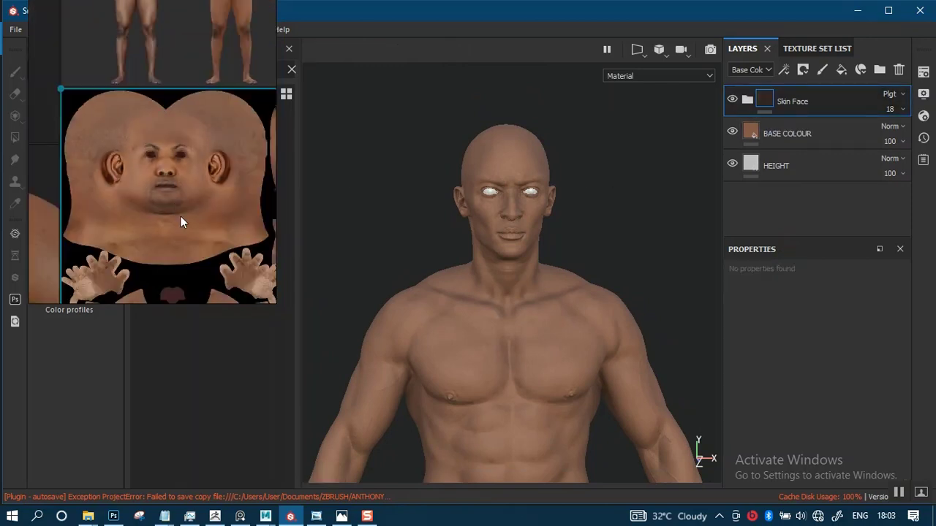
pyautogui.moveTo(177, 272); pyautogui.dragTo(167, 176, button='middle')
pyautogui.scroll(10, 167, 176)
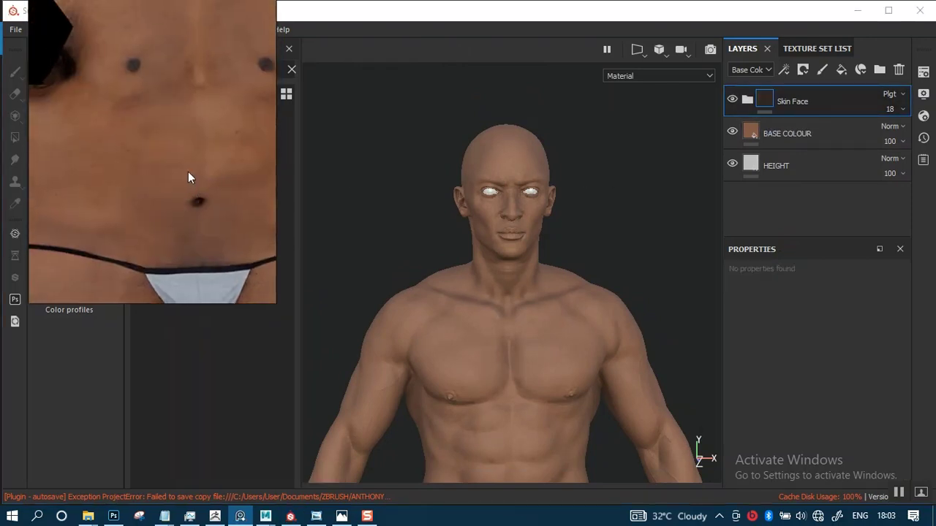
pyautogui.moveTo(171, 149); pyautogui.dragTo(114, 200, button='middle')
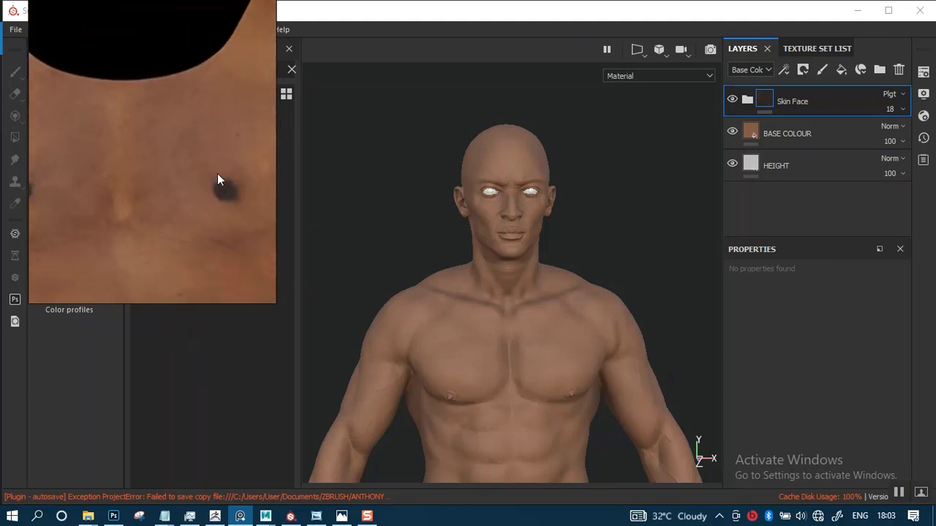
pyautogui.scroll(4, 217, 174)
pyautogui.moveTo(134, 168); pyautogui.dragTo(180, 193, button='middle')
pyautogui.scroll(-2, 168, 193)
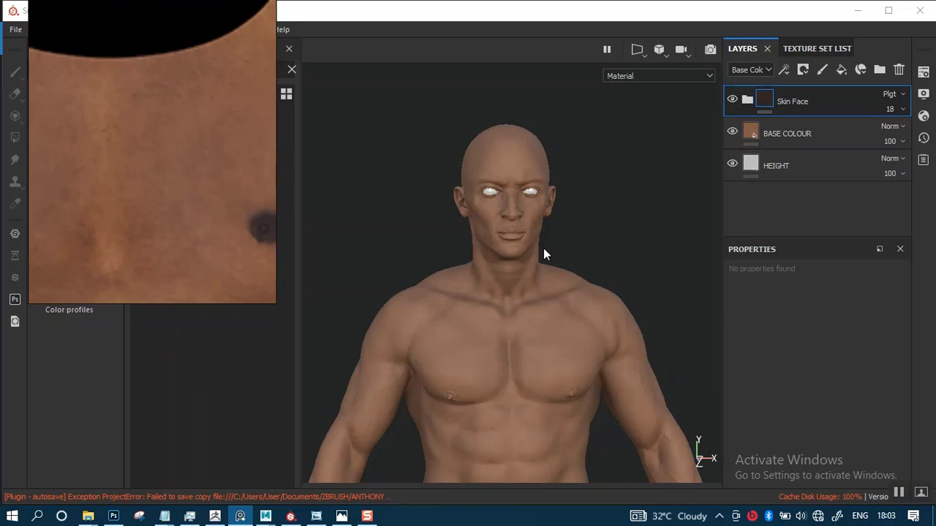
# Duplicate the BASE COLOUR layer and move the copy above the Skin Face folder.
pyautogui.keyDown('alt'); pyautogui.moveTo(562, 238); pyautogui.dragTo(570, 202, button='right'); pyautogui.keyUp('alt')
pyautogui.keyDown('alt'); pyautogui.moveTo(570, 203); pyautogui.dragTo(564, 247, button='middle'); pyautogui.keyUp('alt')
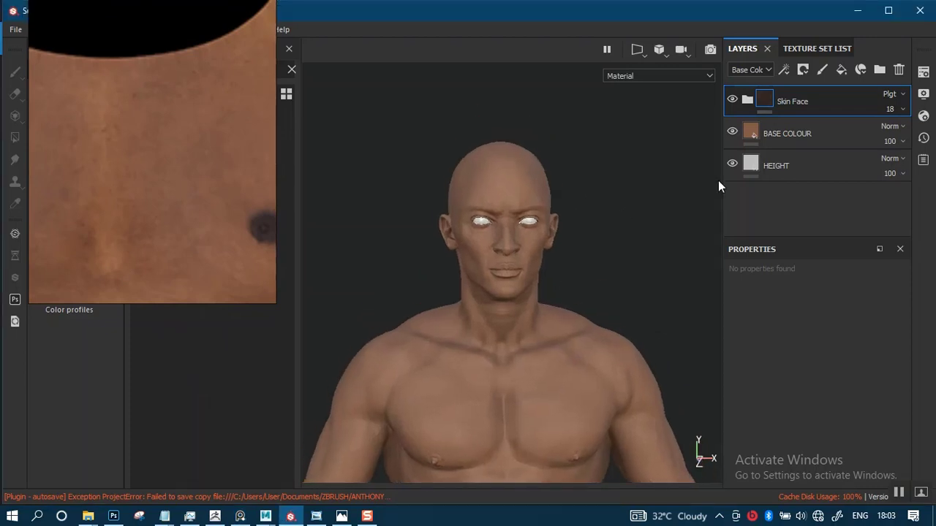
pyautogui.click(817, 138)
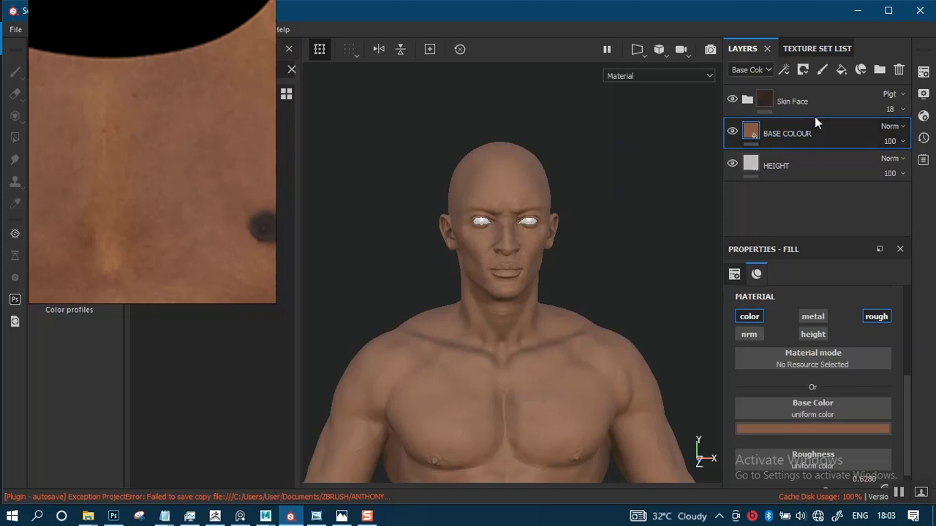
pyautogui.hotkey('ctrl', 'd')
pyautogui.moveTo(815, 131); pyautogui.dragTo(792, 87)
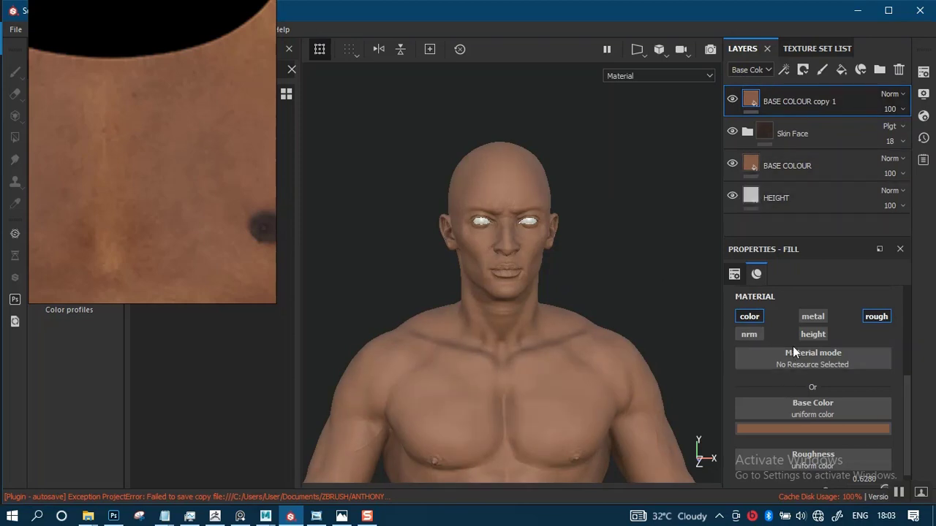
# Enlarge the view of the reference texture and examine the colour variation across its chest and abdomen.
pyautogui.moveTo(128, 159); pyautogui.dragTo(286, 225, button='right')
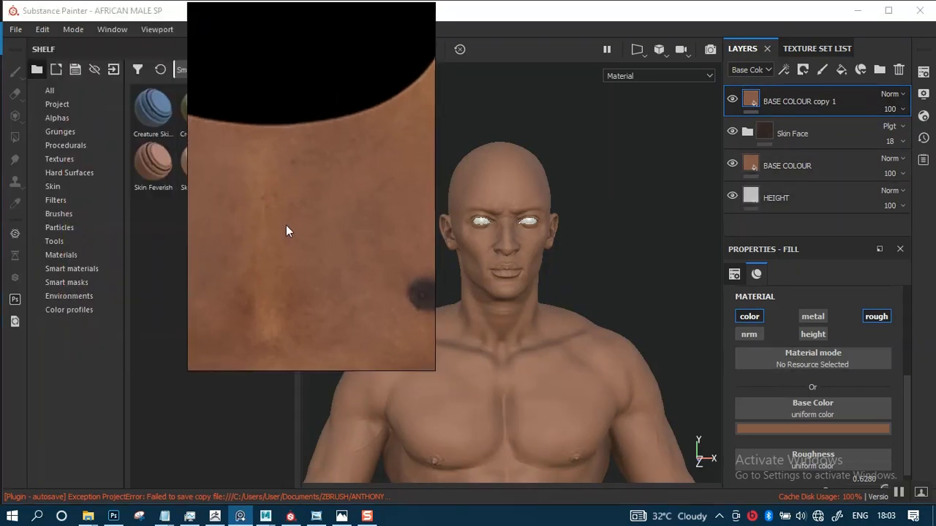
pyautogui.scroll(3, 285, 217)
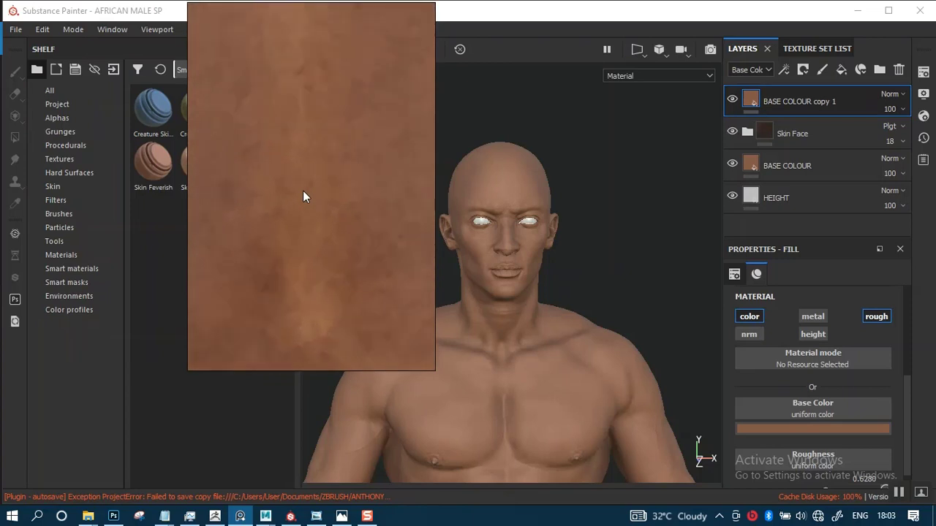
pyautogui.scroll(-6, 303, 193)
pyautogui.moveTo(332, 239); pyautogui.dragTo(242, 256, button='middle')
pyautogui.scroll(2, 364, 243)
pyautogui.moveTo(304, 258); pyautogui.dragTo(233, 256, button='middle')
pyautogui.moveTo(380, 253); pyautogui.dragTo(361, 238, button='middle')
pyautogui.scroll(3, 336, 259)
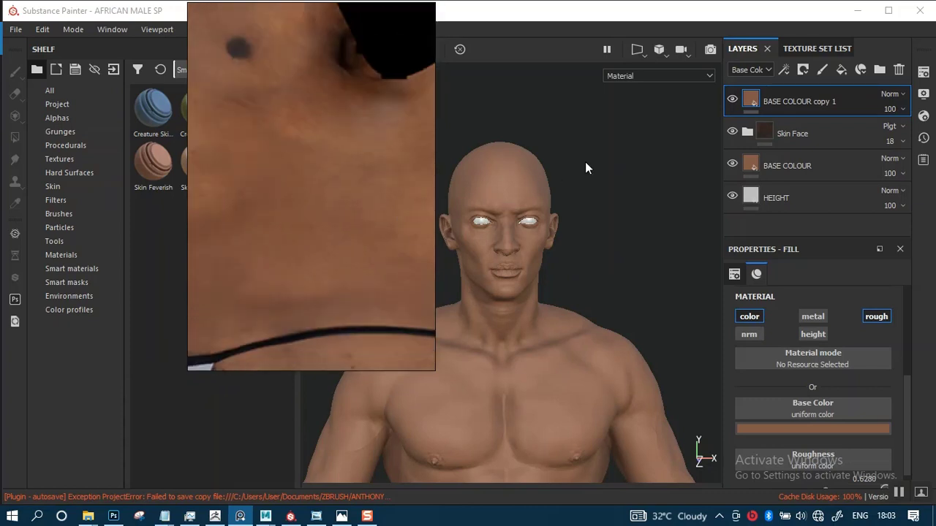
pyautogui.rightClick(755, 101)
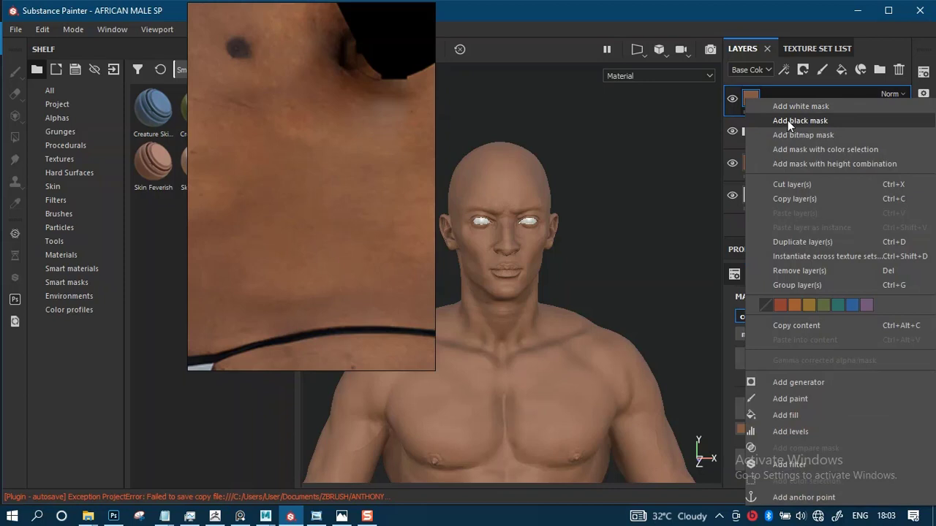
pyautogui.click(787, 120)
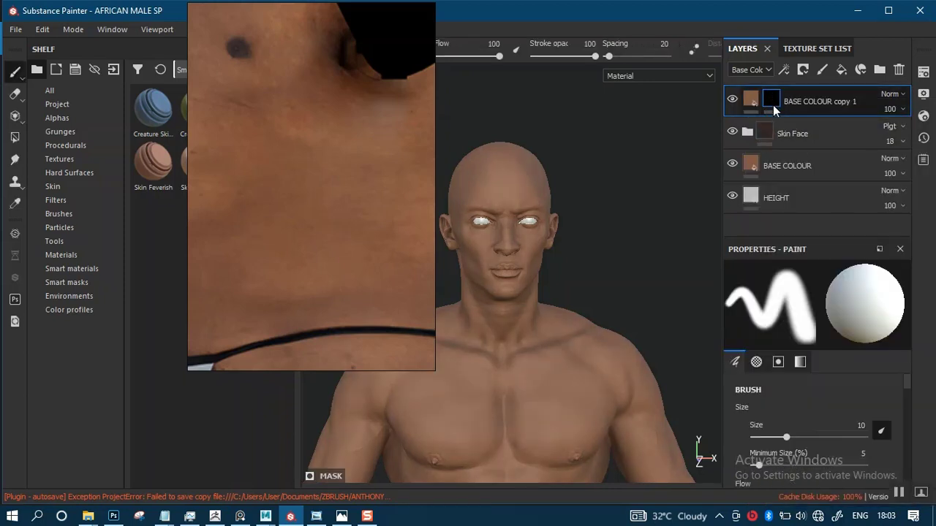
pyautogui.hotkey('ctrl', 'z')
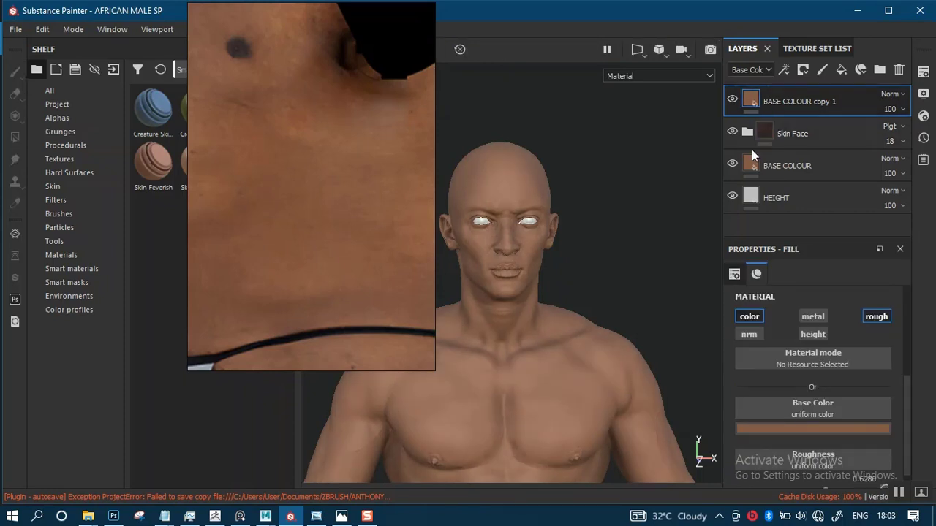
# Inspect the skin on the model's face, neck and chest up close beside the reference texture.
pyautogui.keyDown('alt'); pyautogui.moveTo(612, 352); pyautogui.dragTo(731, 264, button='middle'); pyautogui.keyUp('alt')
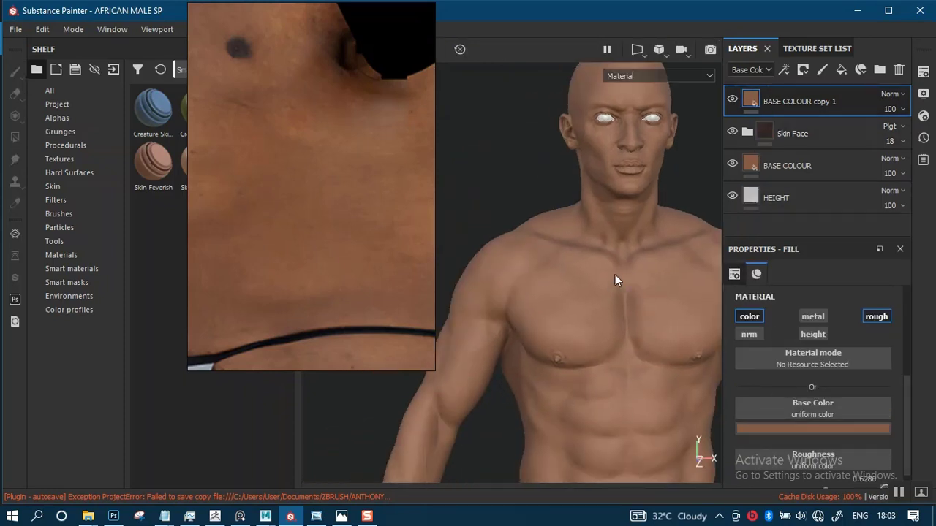
pyautogui.keyDown('alt'); pyautogui.moveTo(615, 274); pyautogui.dragTo(583, 281, button='middle'); pyautogui.keyUp('alt')
pyautogui.keyDown('alt'); pyautogui.moveTo(583, 281); pyautogui.dragTo(637, 350, button='right'); pyautogui.keyUp('alt')
pyautogui.keyDown('alt'); pyautogui.moveTo(650, 227); pyautogui.dragTo(612, 283, button='middle'); pyautogui.keyUp('alt')
pyautogui.keyDown('alt'); pyautogui.moveTo(612, 283); pyautogui.dragTo(616, 301, button='right'); pyautogui.keyUp('alt')
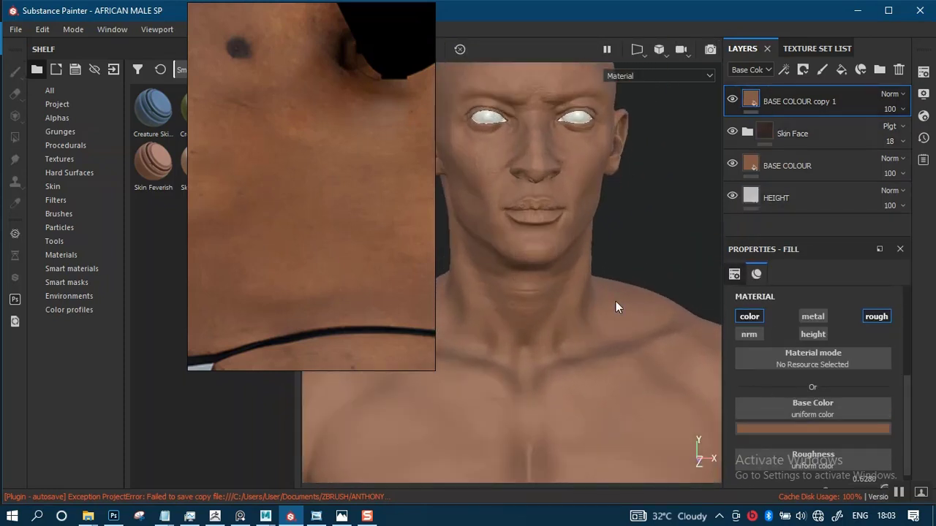
pyautogui.keyDown('alt'); pyautogui.moveTo(616, 301); pyautogui.dragTo(615, 209, button='middle'); pyautogui.keyUp('alt')
pyautogui.keyDown('alt'); pyautogui.moveTo(616, 208); pyautogui.dragTo(656, 426, button='right'); pyautogui.keyUp('alt')
pyautogui.keyDown('alt'); pyautogui.moveTo(643, 311); pyautogui.dragTo(626, 238, button='middle'); pyautogui.keyUp('alt')
pyautogui.keyDown('alt'); pyautogui.moveTo(626, 238); pyautogui.dragTo(607, 371, button='right'); pyautogui.keyUp('alt')
pyautogui.keyDown('alt'); pyautogui.moveTo(607, 371); pyautogui.dragTo(652, 373); pyautogui.keyUp('alt')
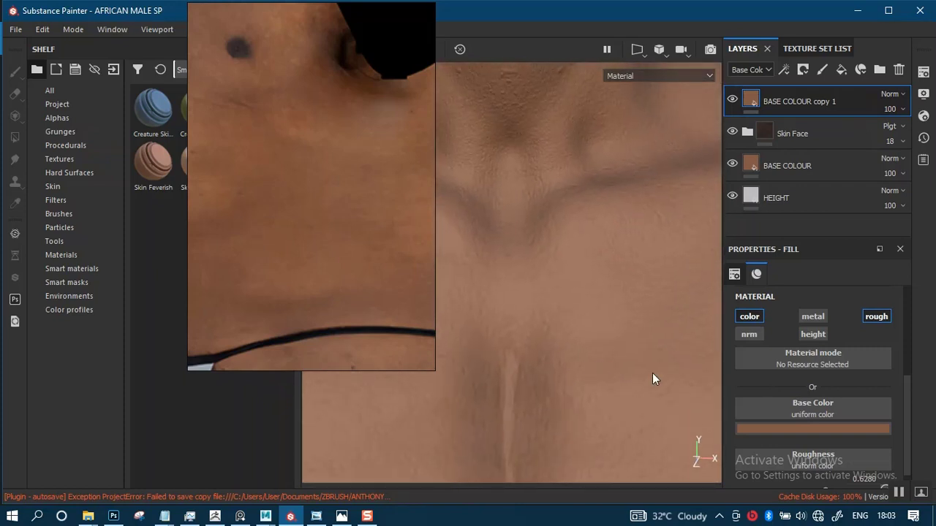
pyautogui.keyDown('alt'); pyautogui.moveTo(636, 332); pyautogui.dragTo(617, 215, button='right'); pyautogui.keyUp('alt')
pyautogui.keyDown('alt'); pyautogui.moveTo(616, 216); pyautogui.dragTo(620, 161, button='middle'); pyautogui.keyUp('alt')
# Set BASE COLOUR copy 1's base color by sampling the reference texture's lower abdomen, and check the torso.
pyautogui.click(779, 427)
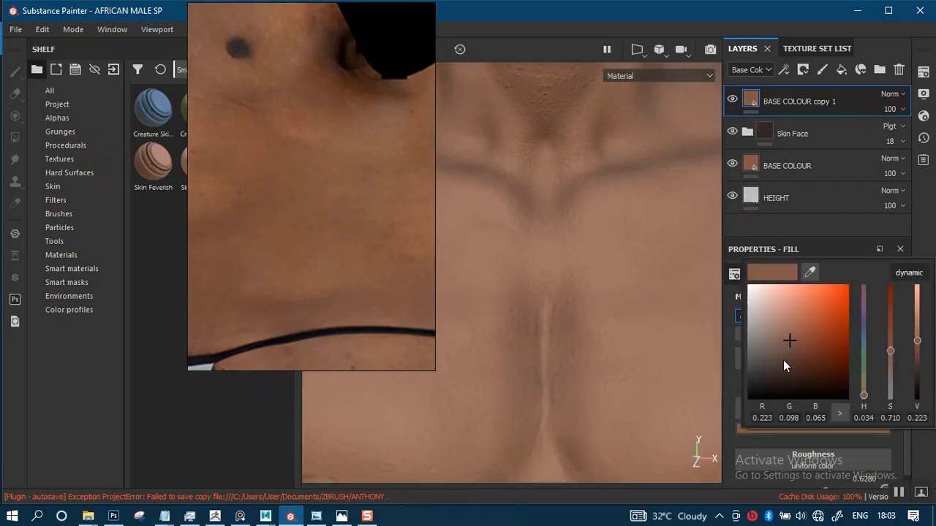
pyautogui.click(810, 274)
pyautogui.click(380, 281)
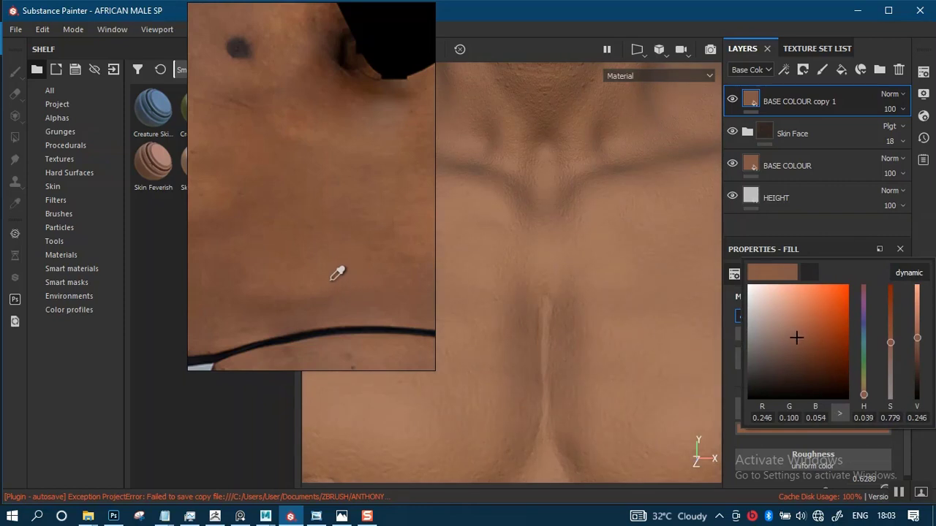
pyautogui.click(331, 281)
pyautogui.keyDown('alt'); pyautogui.moveTo(570, 211); pyautogui.dragTo(599, 128, button='right'); pyautogui.keyUp('alt')
pyautogui.keyDown('alt'); pyautogui.moveTo(580, 360); pyautogui.dragTo(552, 200, button='middle'); pyautogui.keyUp('alt')
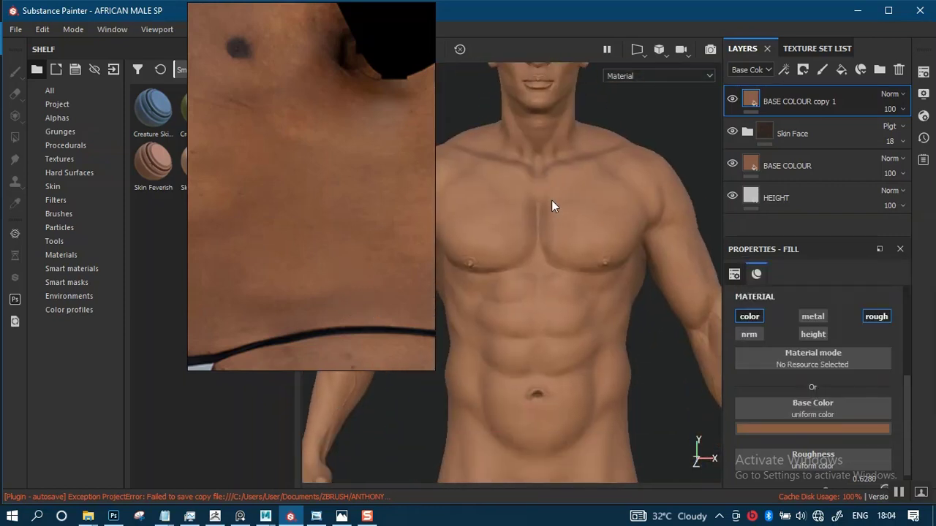
pyautogui.keyDown('alt'); pyautogui.moveTo(577, 293); pyautogui.dragTo(584, 234, button='right'); pyautogui.keyUp('alt')
pyautogui.keyDown('alt'); pyautogui.moveTo(623, 189); pyautogui.dragTo(628, 245, button='middle'); pyautogui.keyUp('alt')
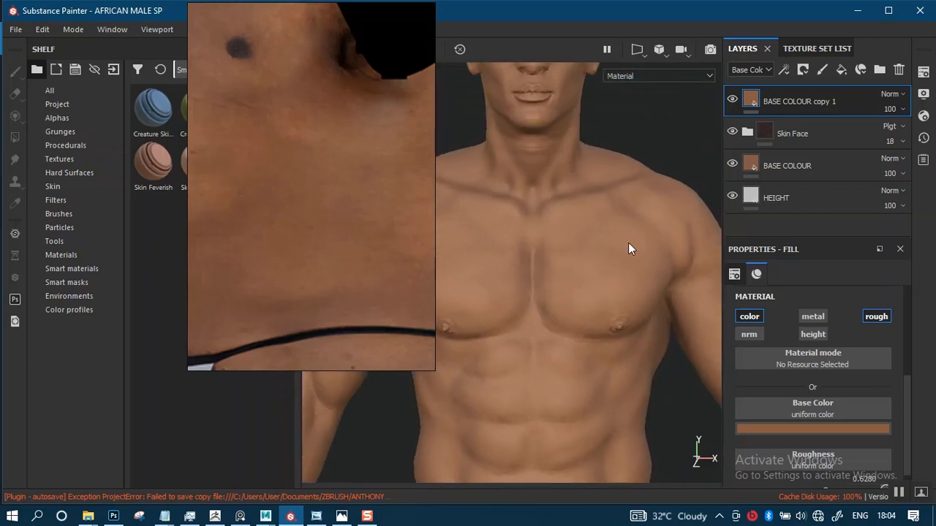
# Add a black mask to BASE COLOUR copy 1 and put a fill effect in the mask.
pyautogui.rightClick(751, 97)
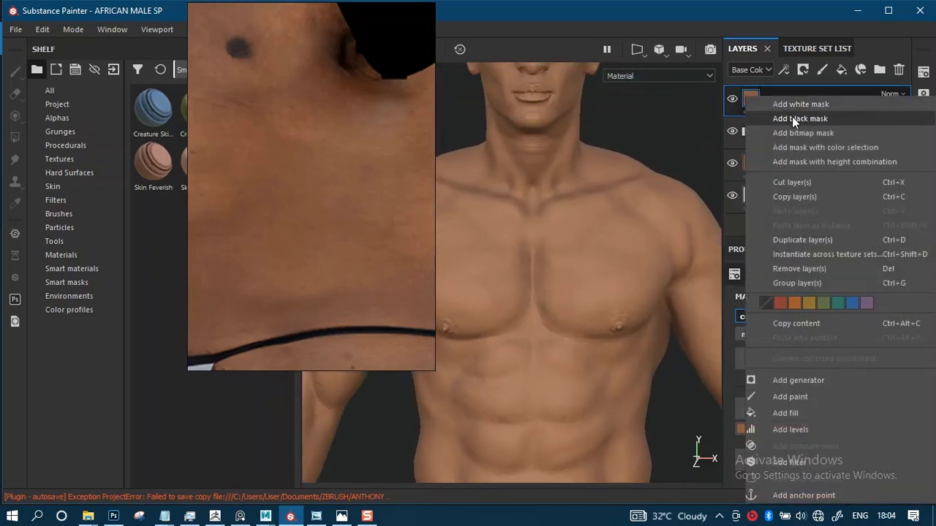
pyautogui.click(792, 116)
pyautogui.click(771, 98)
pyautogui.rightClick(771, 98)
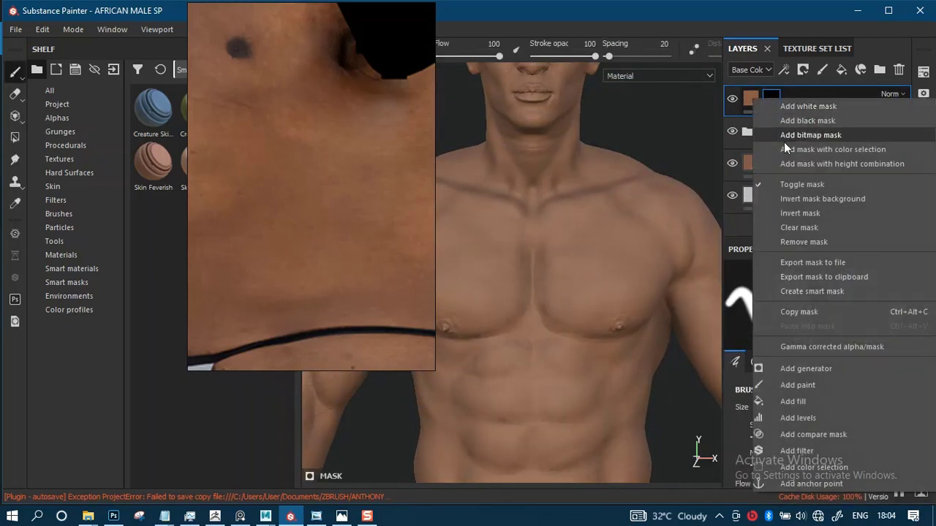
pyautogui.click(795, 401)
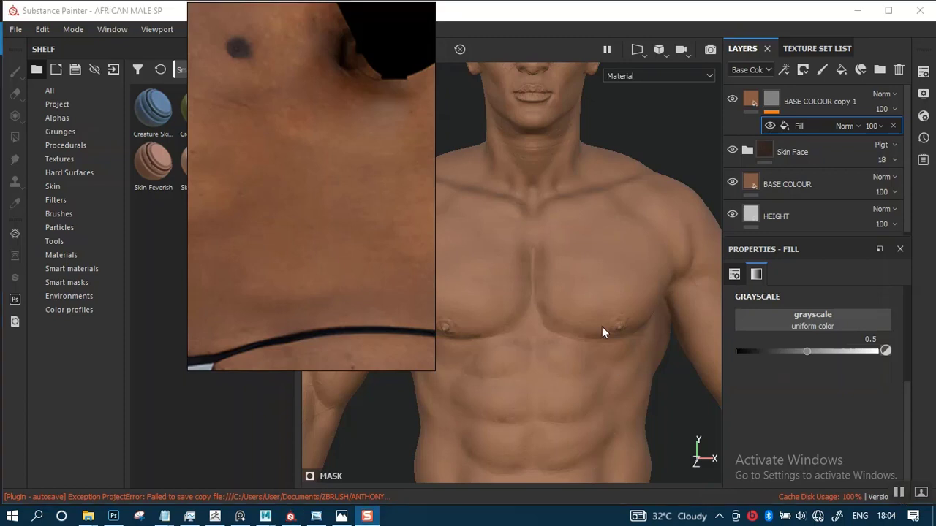
# Compare the model's chest with the chest and abdomen patches in the reference texture.
pyautogui.keyDown('alt'); pyautogui.moveTo(593, 362); pyautogui.dragTo(585, 326, button='right'); pyautogui.keyUp('alt')
pyautogui.keyDown('alt'); pyautogui.moveTo(590, 335); pyautogui.dragTo(594, 418, button='middle'); pyautogui.keyUp('alt')
pyautogui.keyDown('alt'); pyautogui.moveTo(594, 348); pyautogui.dragTo(600, 320, button='right'); pyautogui.keyUp('alt')
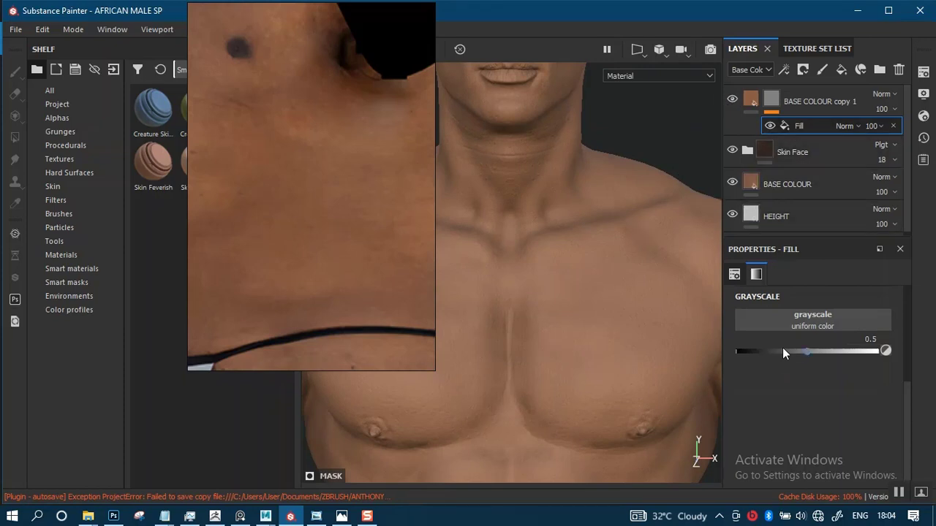
pyautogui.click(781, 323)
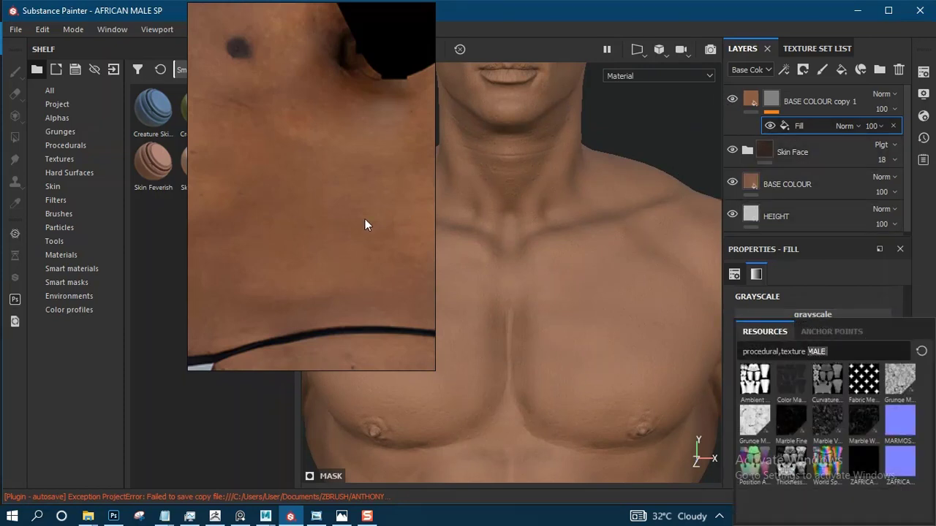
pyautogui.moveTo(359, 222)
pyautogui.mouseDown(button='middle')
pyautogui.moveTo(273, 282)
pyautogui.moveTo(337, 228)
pyautogui.moveTo(385, 233)
pyautogui.mouseUp(button='middle')
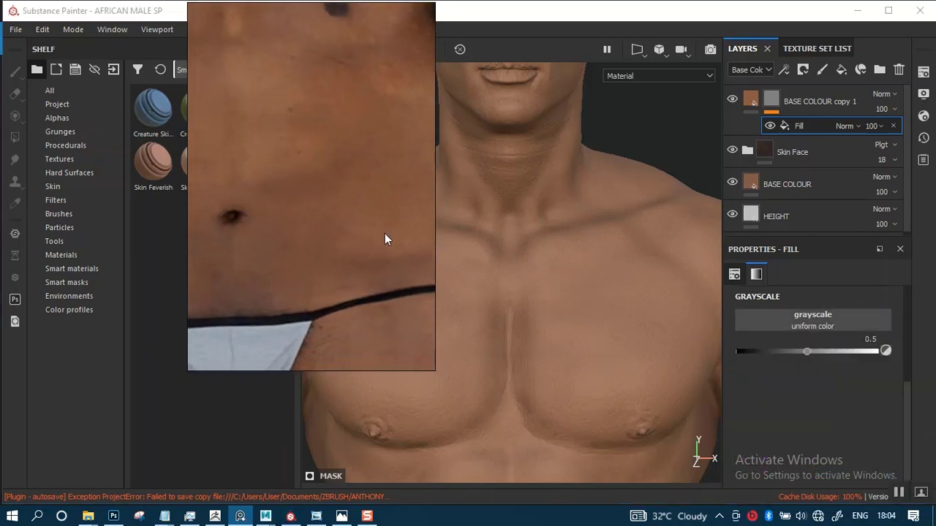
pyautogui.moveTo(317, 231)
pyautogui.mouseDown(button='middle')
pyautogui.moveTo(372, 205)
pyautogui.moveTo(419, 198)
pyautogui.mouseUp(button='middle')
pyautogui.moveTo(355, 228)
pyautogui.mouseDown(button='middle')
pyautogui.moveTo(333, 319)
pyautogui.moveTo(324, 292)
pyautogui.moveTo(309, 286)
pyautogui.moveTo(321, 278)
pyautogui.mouseUp(button='middle')
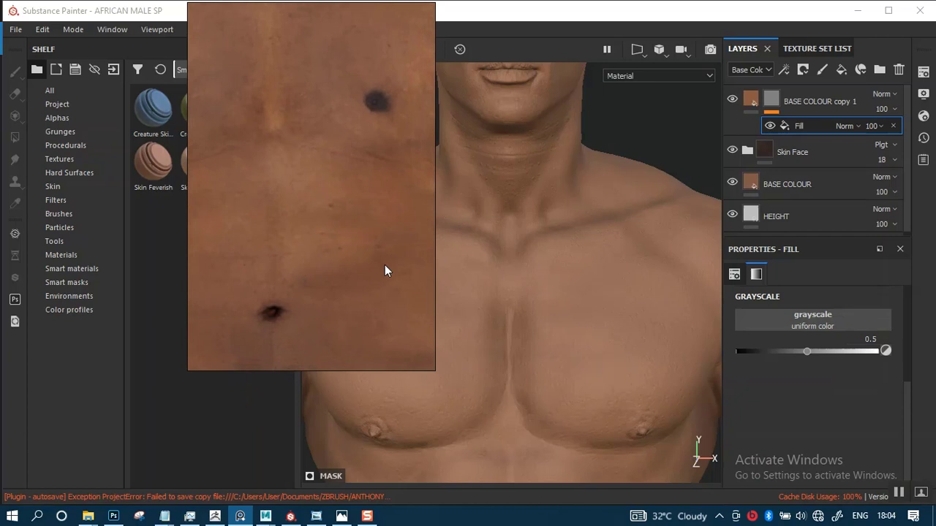
# Search the grayscale resources for BW and apply BnW Spots 3 to the mask's fill.
pyautogui.click(781, 322)
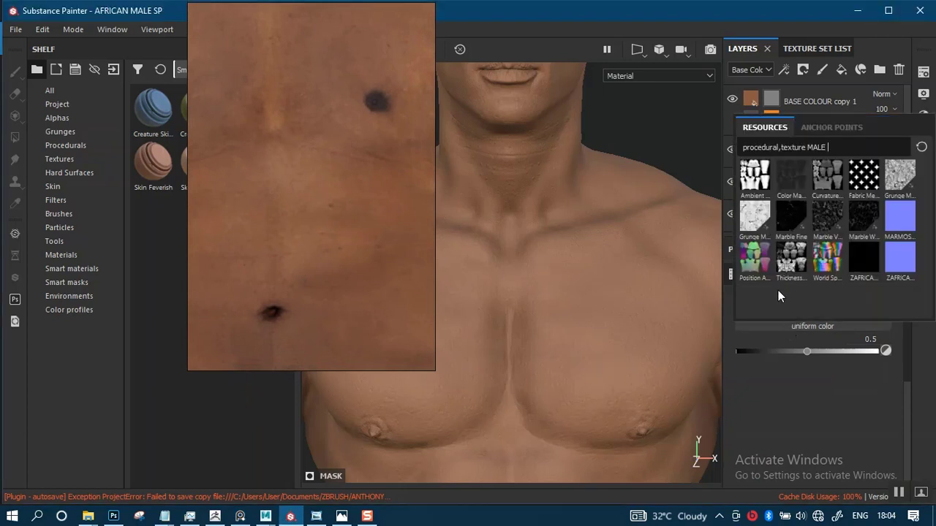
pyautogui.press('BackSpace')
pyautogui.press('BackSpace')
pyautogui.press('BackSpace')
pyautogui.write('BW')
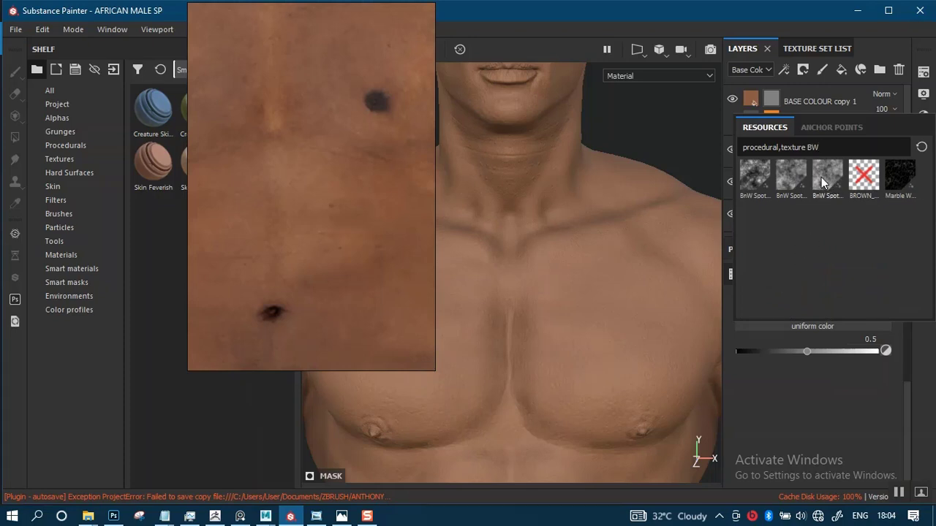
pyautogui.moveTo(824, 183)
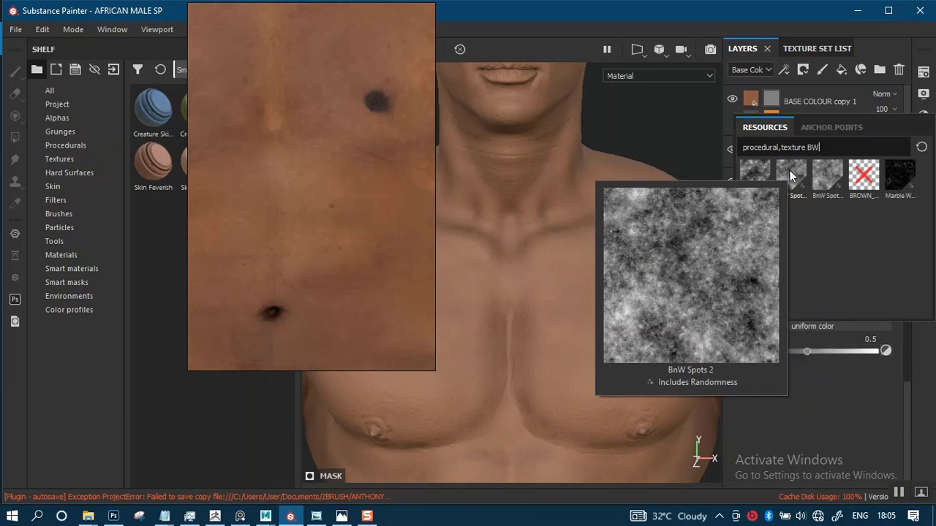
pyautogui.click(831, 178)
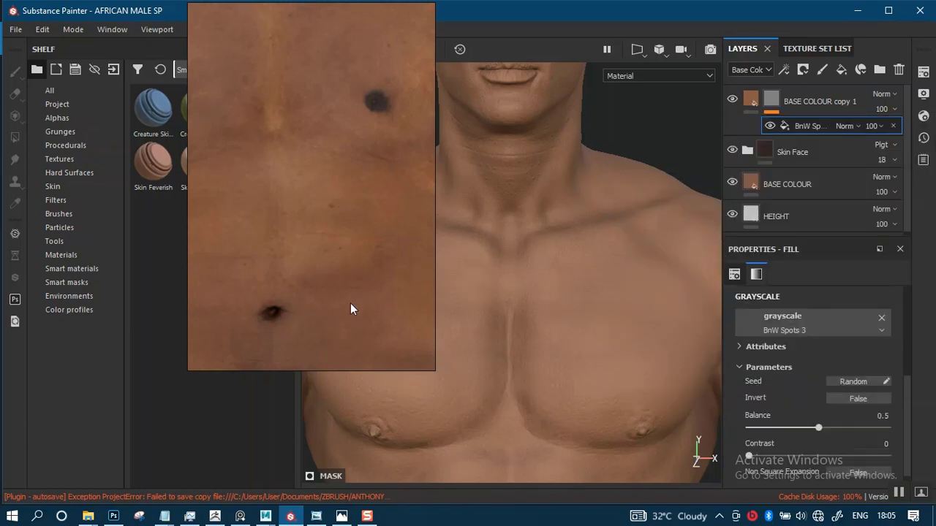
# Set the reference texture aside, show only the Base Color channel and inspect the torso's colour variation up close.
pyautogui.moveTo(374, 291); pyautogui.dragTo(216, 304)
pyautogui.keyDown('alt'); pyautogui.moveTo(438, 214); pyautogui.dragTo(471, 253, button='right'); pyautogui.keyUp('alt')
pyautogui.keyDown('alt'); pyautogui.moveTo(470, 253); pyautogui.dragTo(476, 188, button='middle'); pyautogui.keyUp('alt')
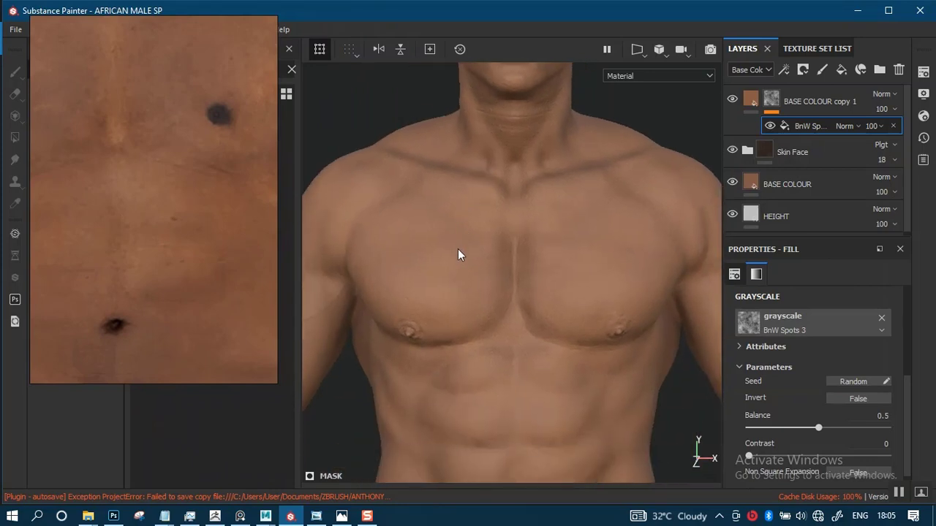
pyautogui.press('c')
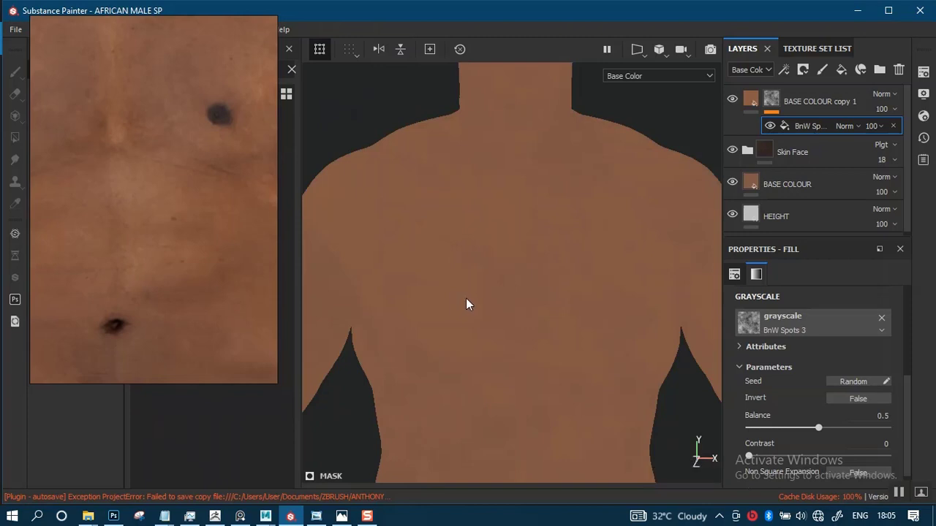
pyautogui.keyDown('alt'); pyautogui.moveTo(491, 277); pyautogui.dragTo(500, 335, button='right'); pyautogui.keyUp('alt')
pyautogui.keyDown('alt'); pyautogui.moveTo(482, 303); pyautogui.dragTo(490, 254, button='middle'); pyautogui.keyUp('alt')
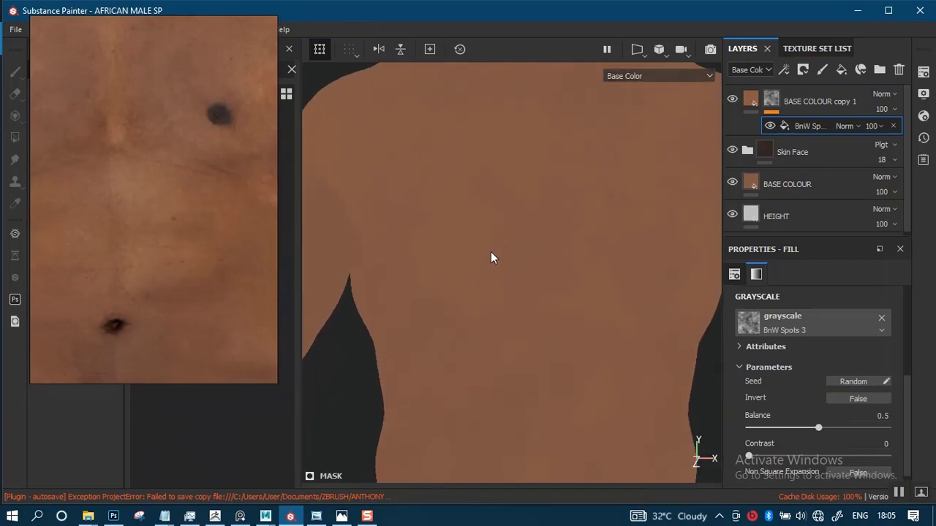
pyautogui.keyDown('alt'); pyautogui.moveTo(491, 254); pyautogui.dragTo(507, 274, button='right'); pyautogui.keyUp('alt')
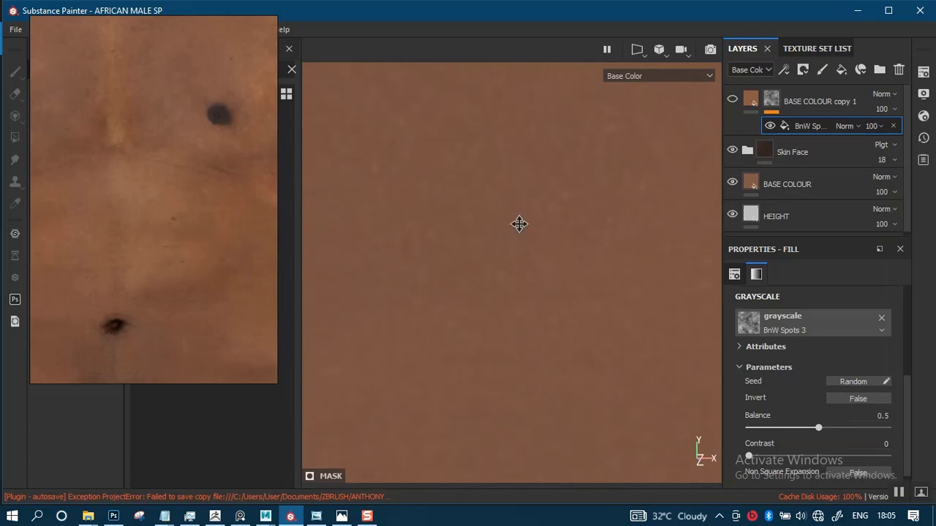
# Make BASE COLOUR copy 1 visible again and examine its BnW Spots 3 mask across the torso in the Mask channel.
pyautogui.click(732, 99)
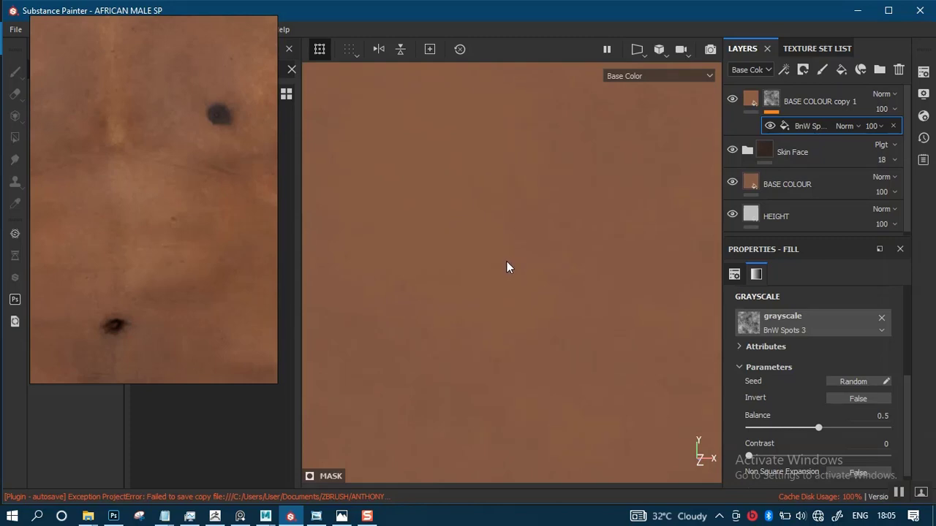
pyautogui.press('m')
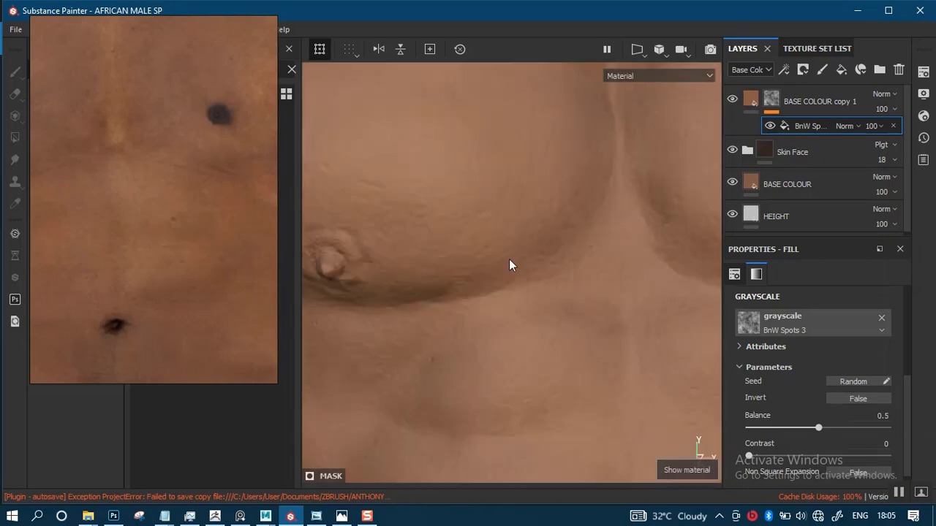
pyautogui.press('c')
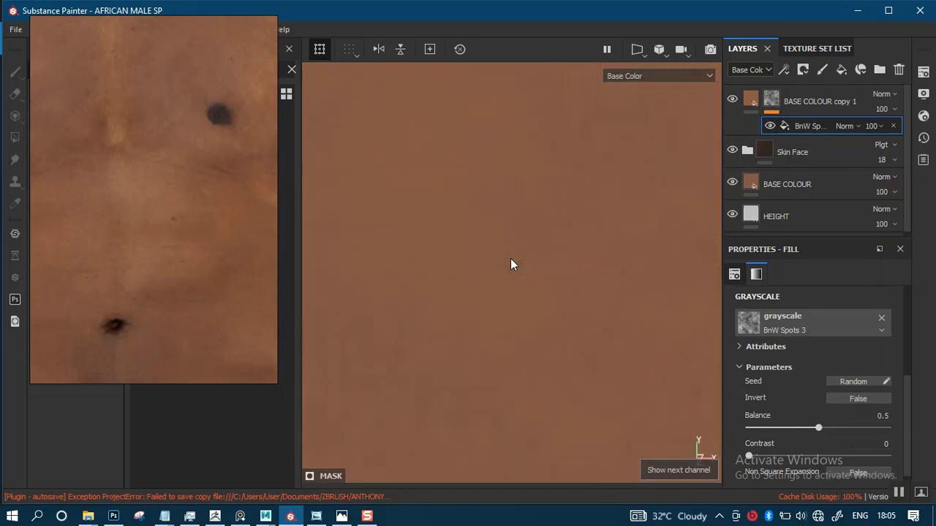
pyautogui.press('c')
pyautogui.press('c')
pyautogui.press('c')
pyautogui.press('c')
pyautogui.press('c')
pyautogui.press('c')
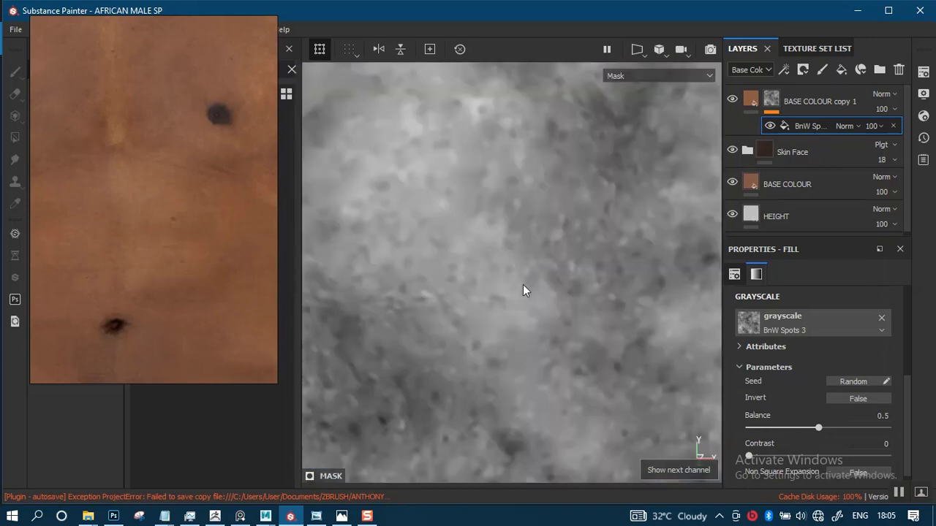
pyautogui.scroll(-10, 522, 285)
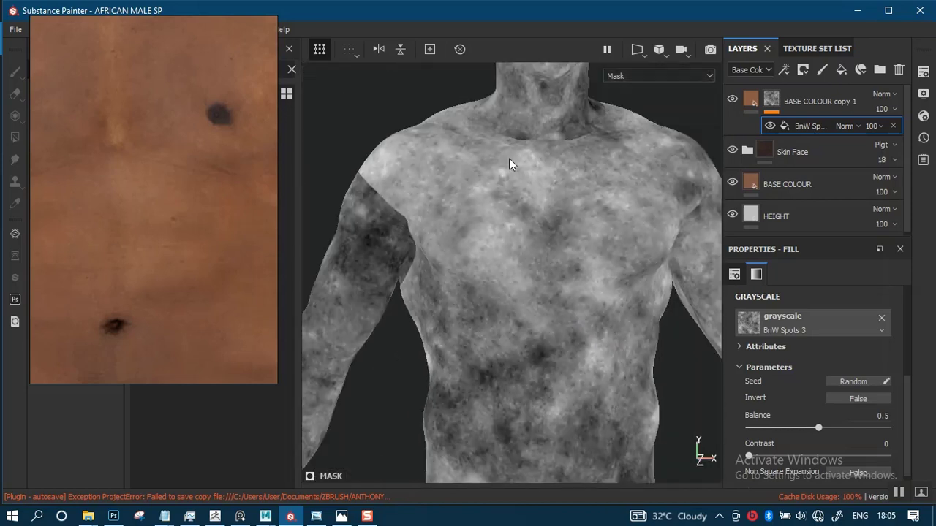
pyautogui.scroll(5, 532, 251)
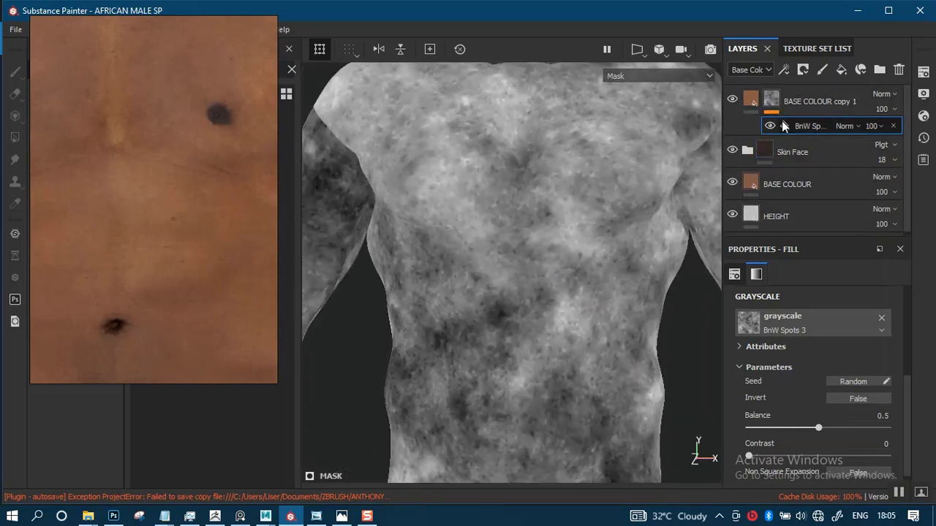
# Set the BnW Spots 3 mask fill to Tri-planar projection and check the pattern across the torso and arms.
pyautogui.moveTo(905, 421); pyautogui.dragTo(908, 329)
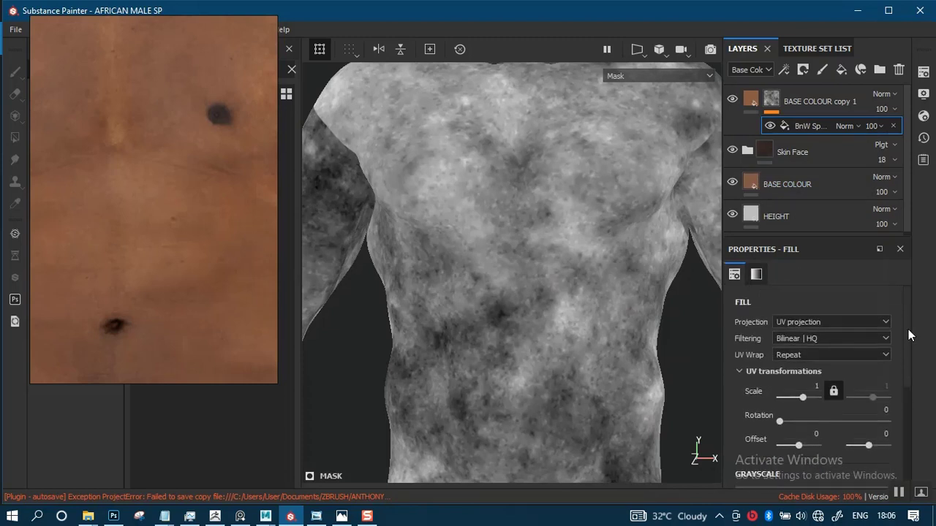
pyautogui.click(824, 322)
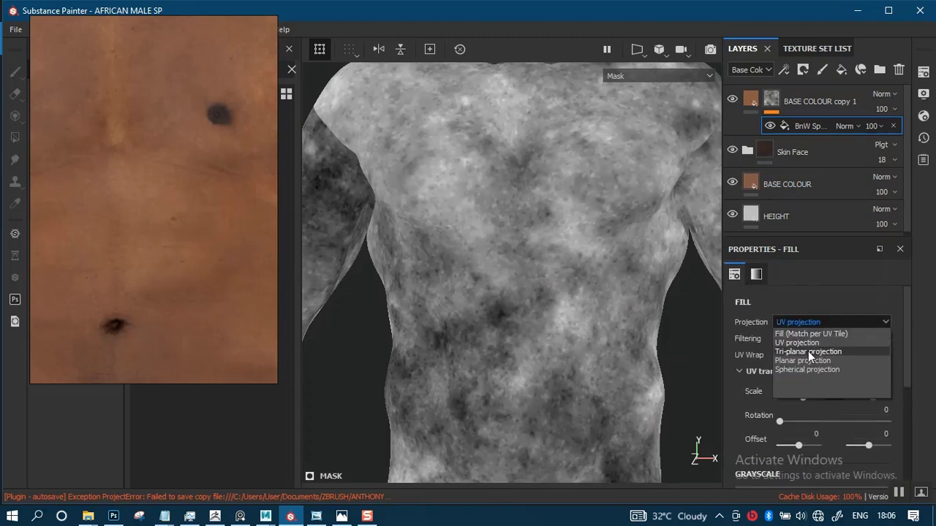
pyautogui.click(695, 337)
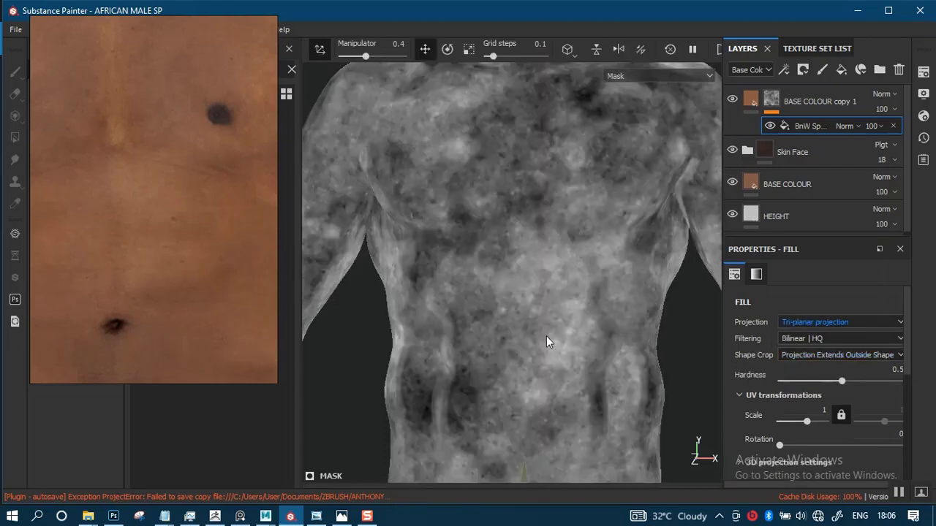
pyautogui.keyDown('alt'); pyautogui.moveTo(590, 363); pyautogui.dragTo(553, 265, button='right'); pyautogui.keyUp('alt')
pyautogui.moveTo(554, 265)
pyautogui.keyDown('alt'); pyautogui.mouseDown(button='middle')
pyautogui.moveTo(556, 296)
pyautogui.moveTo(546, 265)
pyautogui.mouseUp(button='middle'); pyautogui.keyUp('alt')
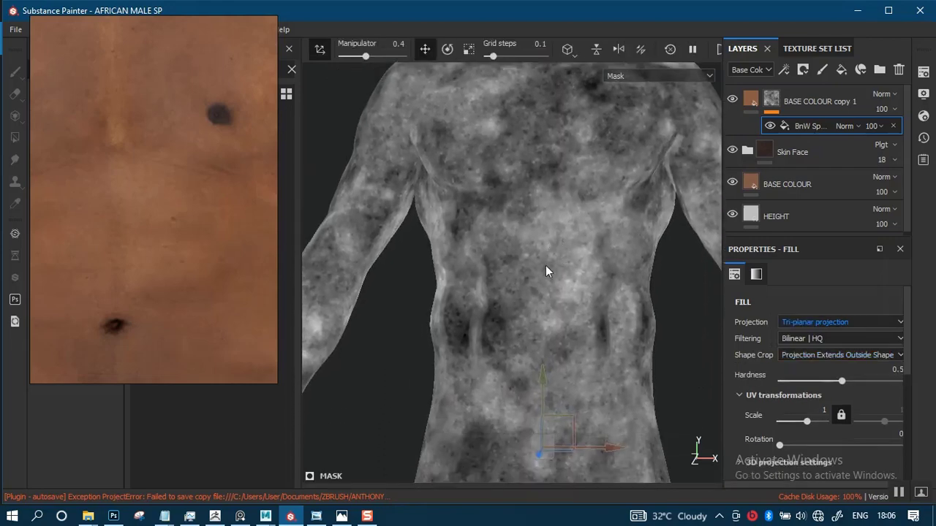
pyautogui.keyDown('alt'); pyautogui.moveTo(529, 275); pyautogui.dragTo(546, 335, button='right'); pyautogui.keyUp('alt')
pyautogui.keyDown('alt'); pyautogui.moveTo(546, 336); pyautogui.dragTo(527, 295, button='middle'); pyautogui.keyUp('alt')
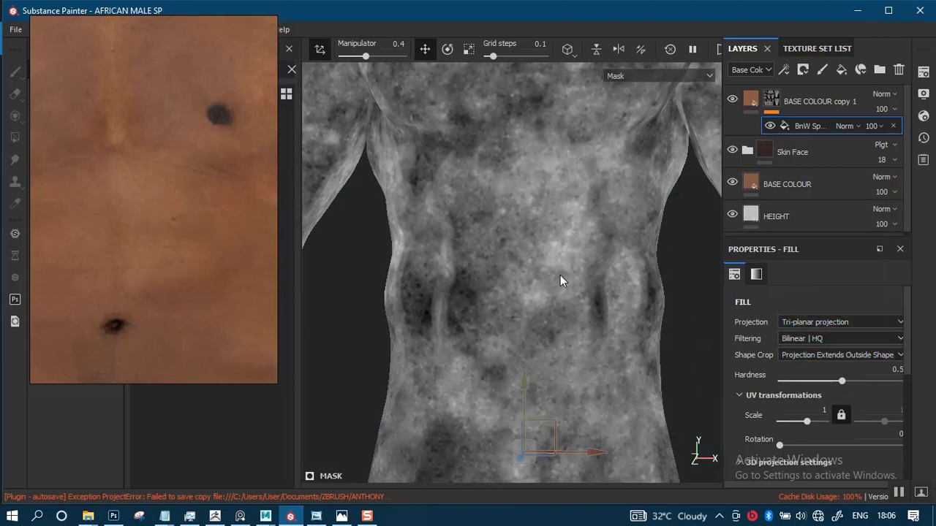
# Compare the torso's material with BASE COLOUR copy 1 hidden and shown, leaving the layer visible.
pyautogui.press('m')
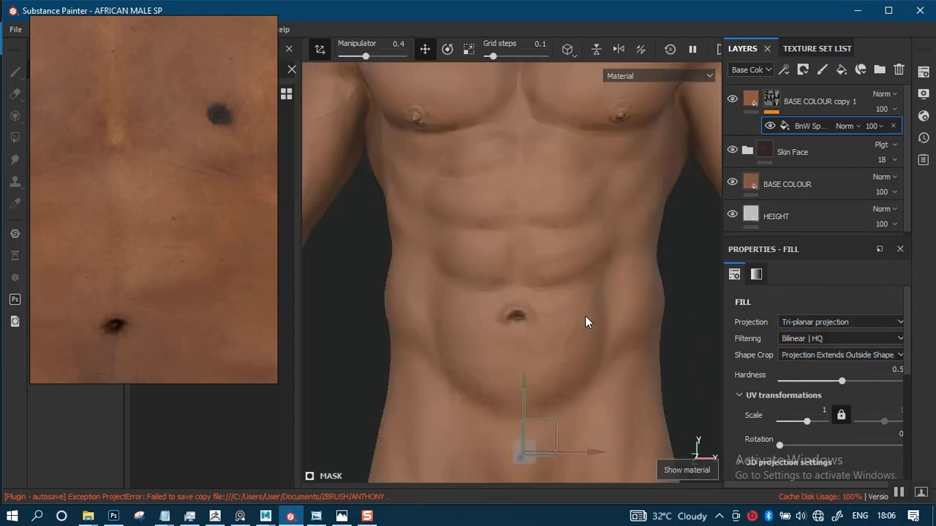
pyautogui.click(732, 100)
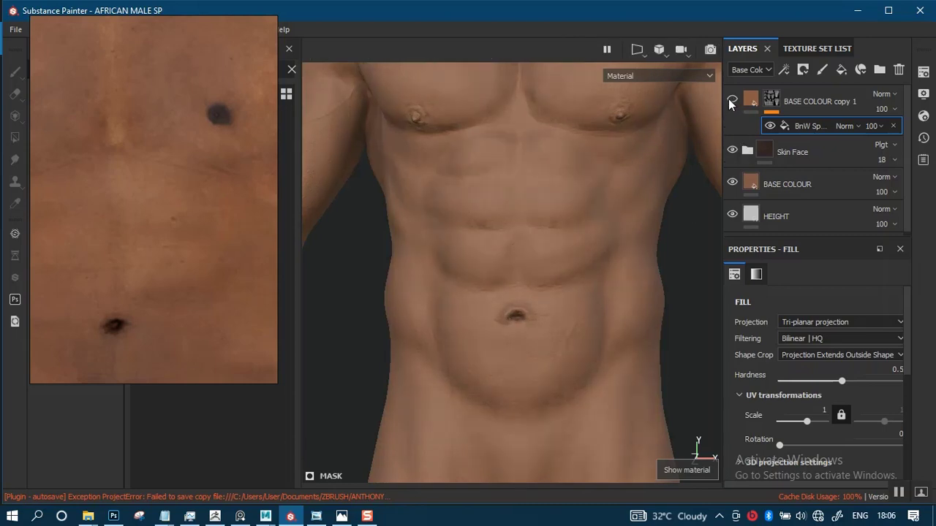
pyautogui.click(732, 100)
pyautogui.click(732, 100)
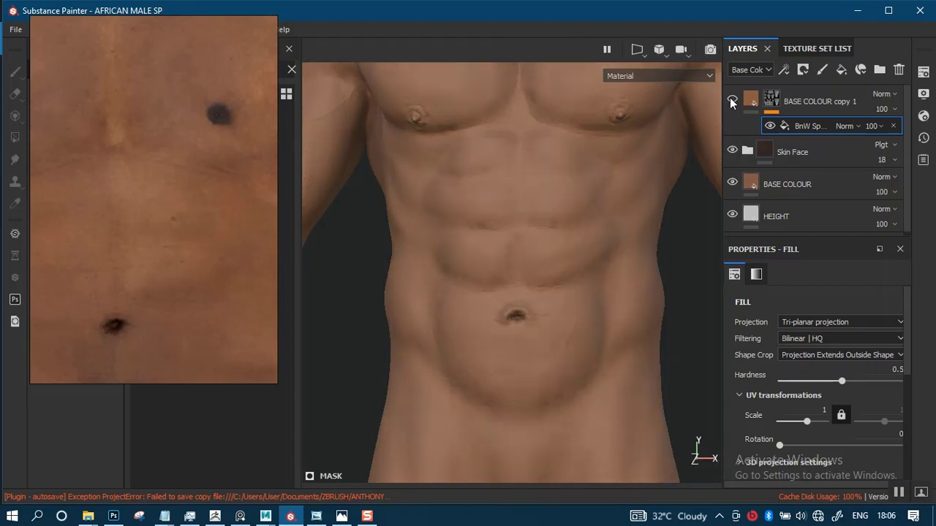
pyautogui.click(732, 100)
pyautogui.click(732, 100)
pyautogui.click(732, 100)
pyautogui.click(732, 100)
pyautogui.click(732, 100)
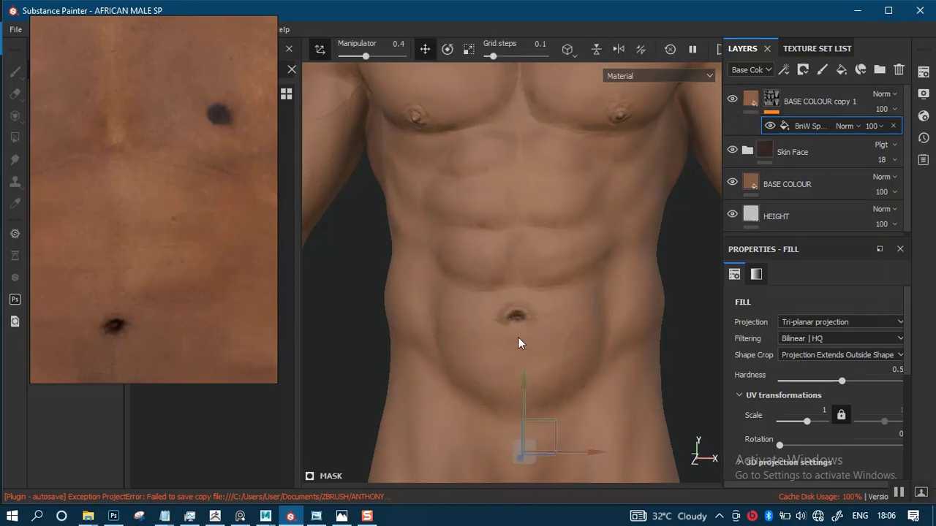
pyautogui.scroll(-5, 521, 342)
pyautogui.scroll(8, 515, 356)
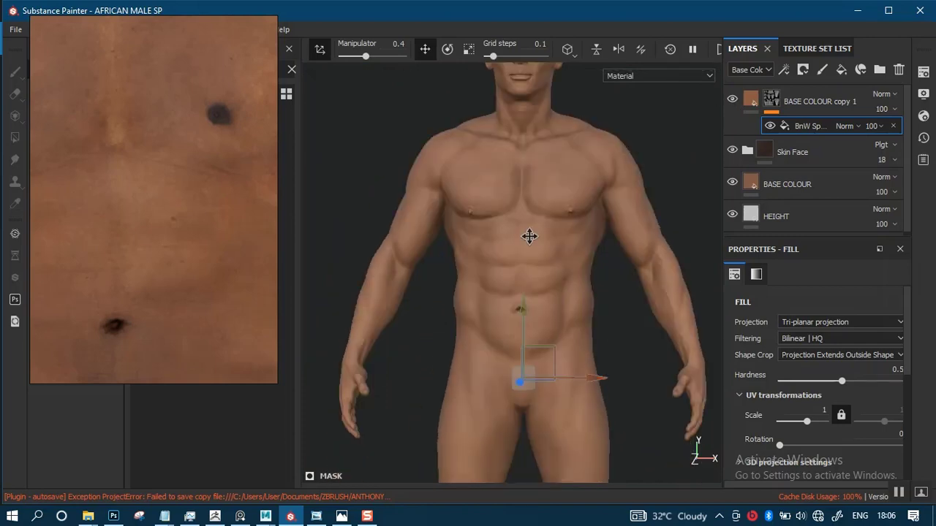
pyautogui.scroll(3, 563, 302)
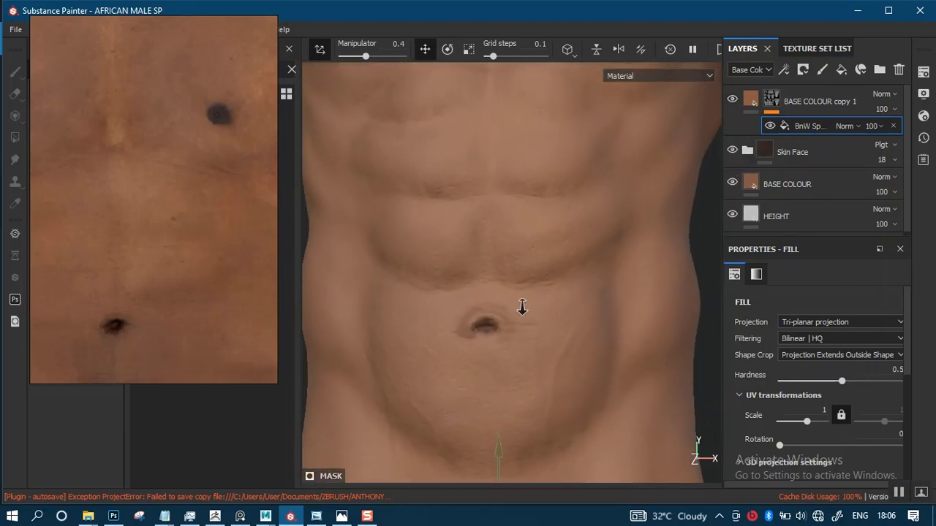
# Cycle through the baked mesh maps and examine the Curvature map on the chest and abdomen.
pyautogui.press('b')
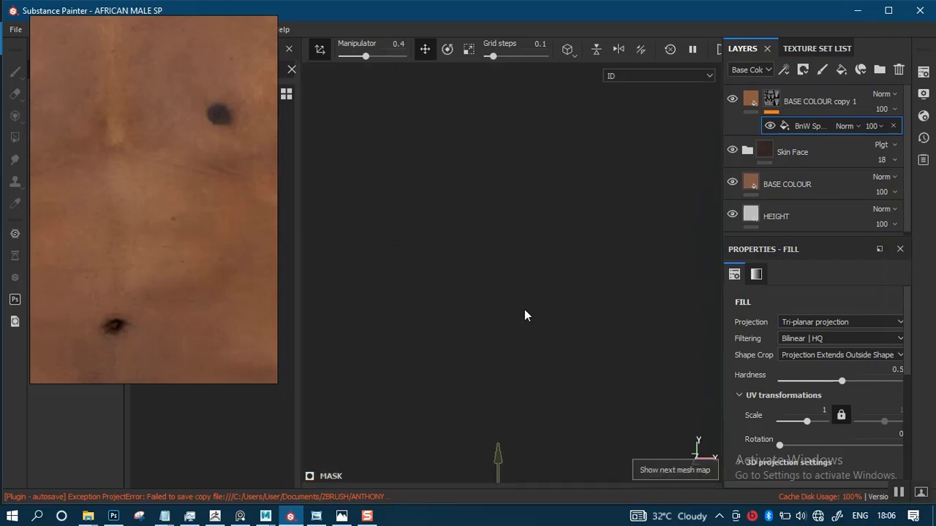
pyautogui.press('b')
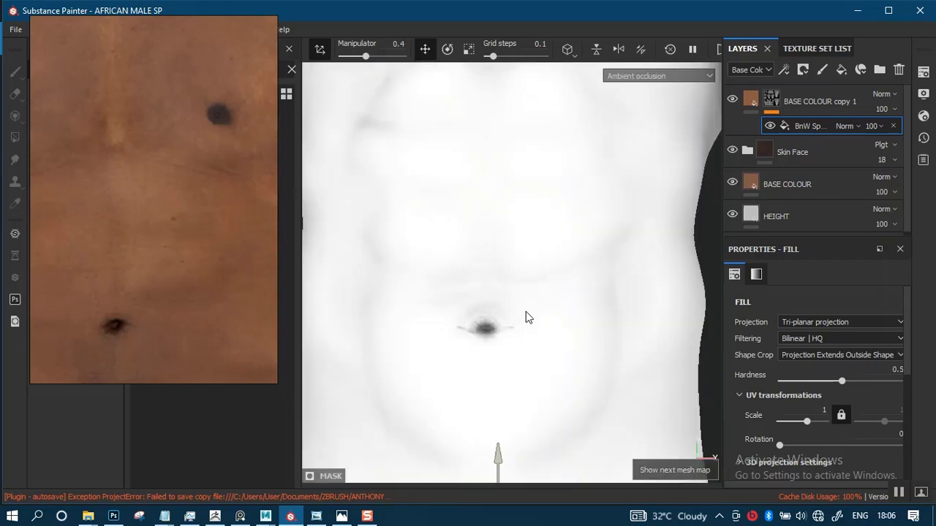
pyautogui.press('b')
pyautogui.press('b')
pyautogui.press('b')
pyautogui.press('b')
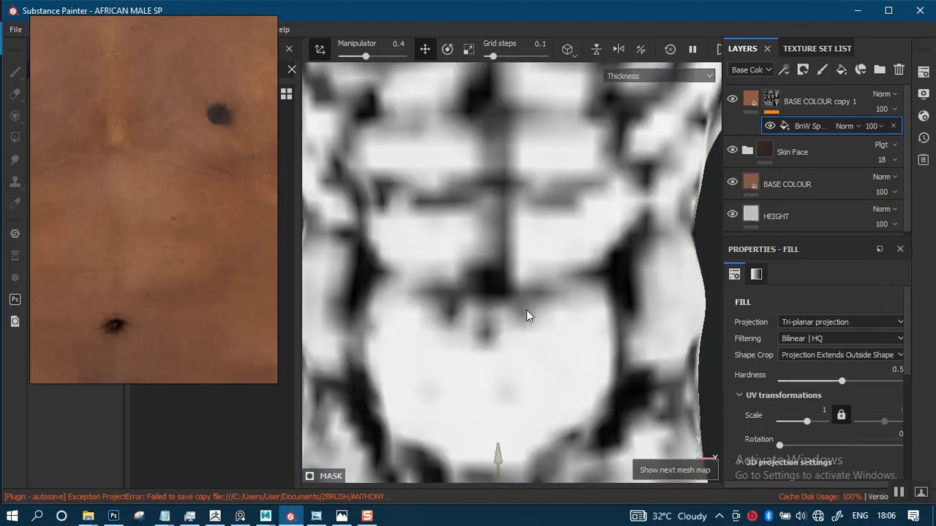
pyautogui.press('b')
pyautogui.press('b')
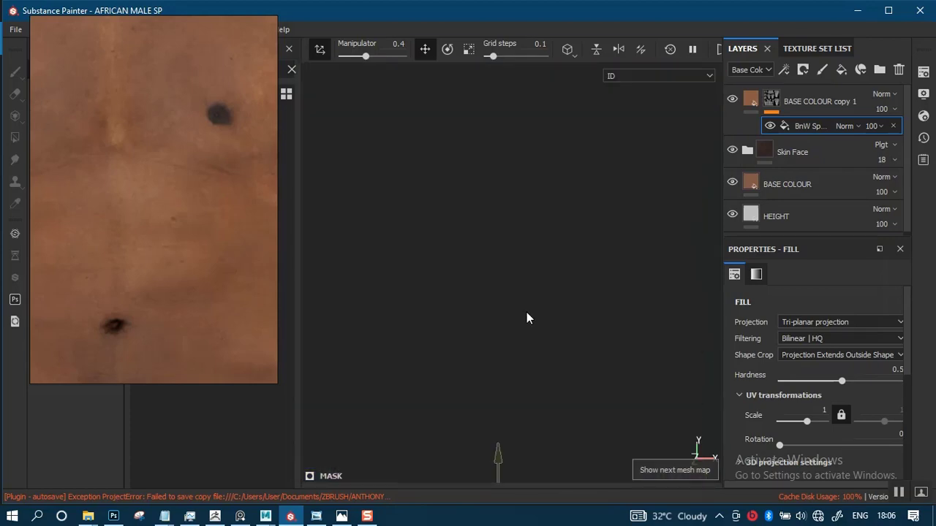
pyautogui.press('b')
pyautogui.press('b')
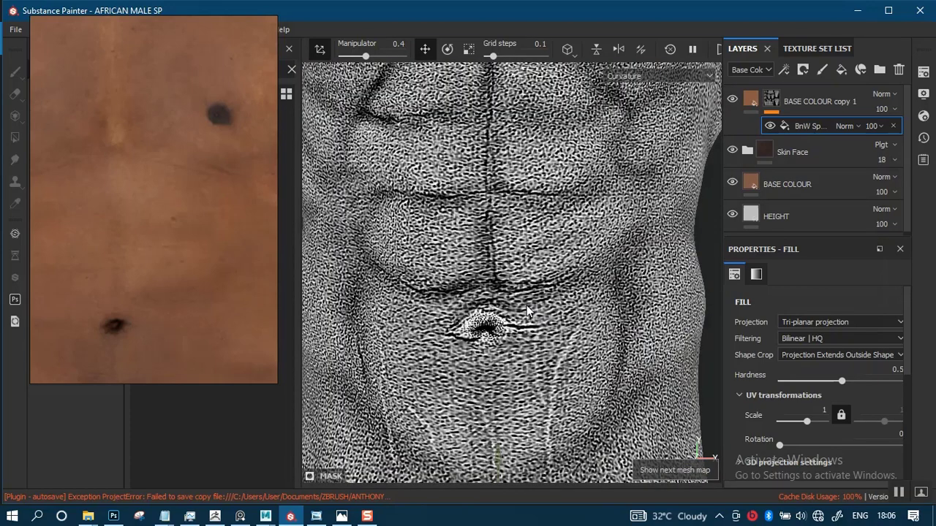
pyautogui.scroll(-6, 534, 315)
pyautogui.moveTo(543, 397); pyautogui.dragTo(545, 422, button='middle')
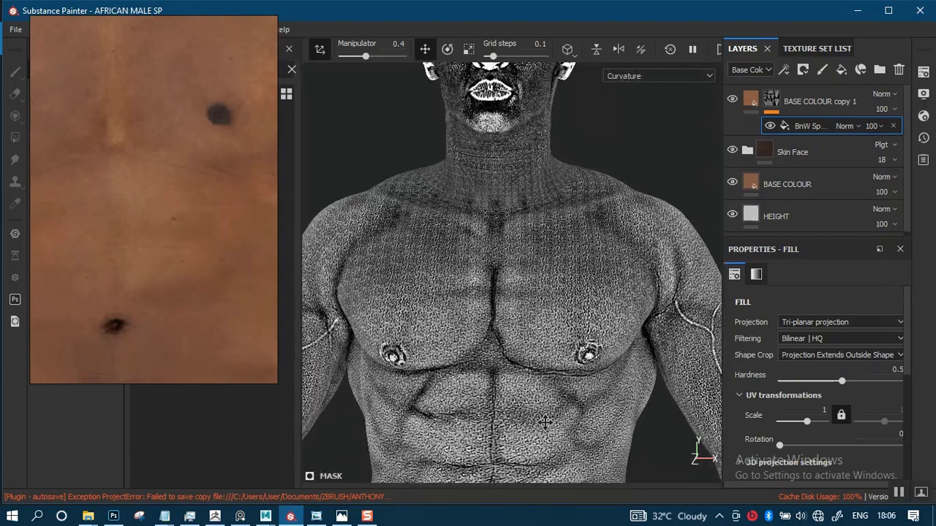
pyautogui.scroll(-1, 544, 419)
pyautogui.keyDown('alt'); pyautogui.moveTo(525, 274); pyautogui.dragTo(554, 200, button='middle'); pyautogui.keyUp('alt')
pyautogui.scroll(1, 532, 393)
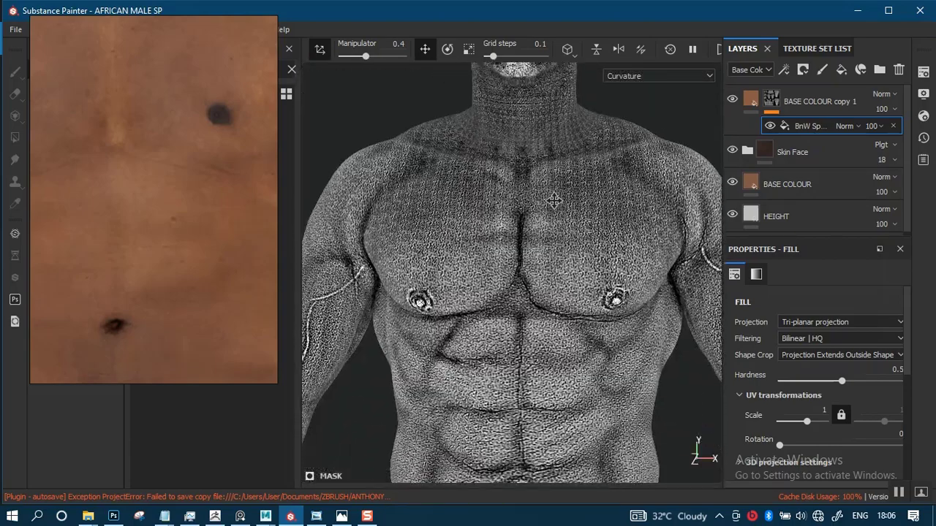
pyautogui.scroll(1, 548, 341)
pyautogui.keyDown('alt'); pyautogui.moveTo(548, 340); pyautogui.dragTo(538, 290, button='middle'); pyautogui.keyUp('alt')
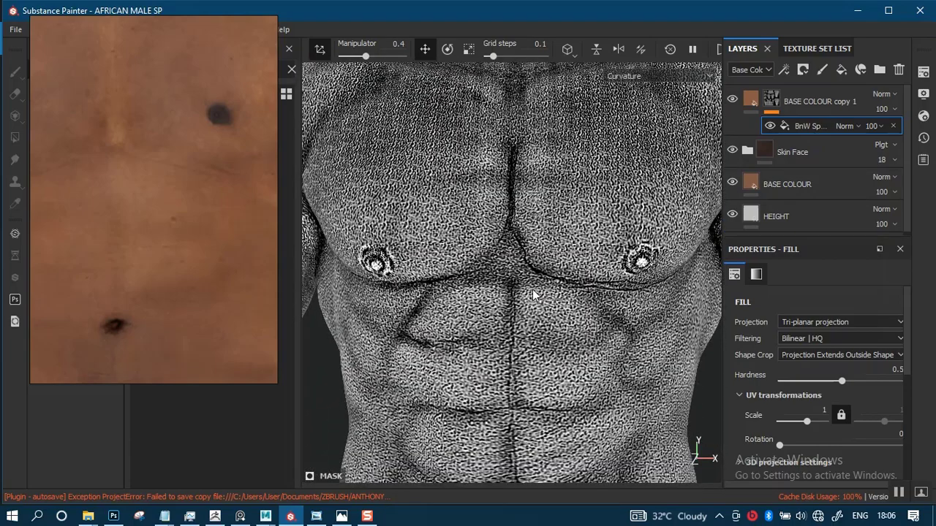
# Examine the tri-planar BnW Spots 3 mask on the chest and shoulders in the Mask channel.
pyautogui.press('c')
pyautogui.scroll(-1, 601, 355)
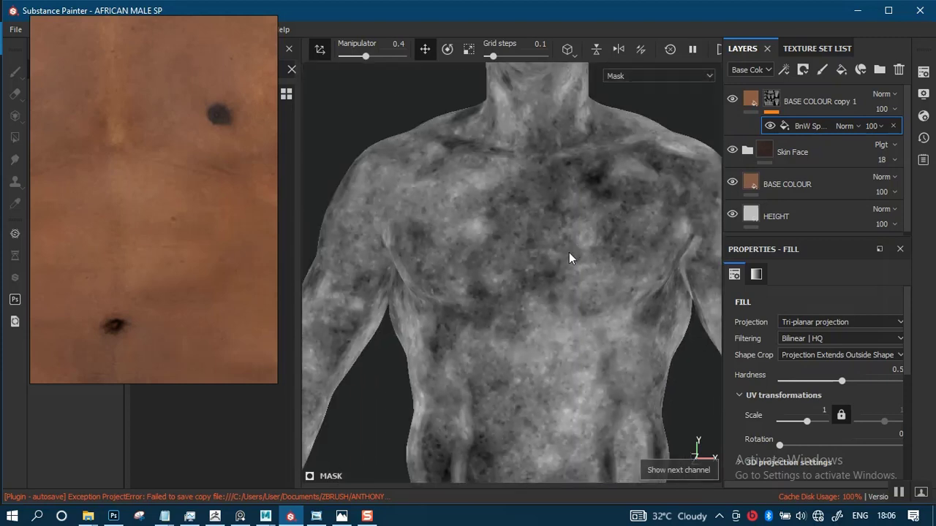
pyautogui.keyDown('alt'); pyautogui.moveTo(568, 257); pyautogui.dragTo(560, 297, button='middle'); pyautogui.keyUp('alt')
pyautogui.scroll(2, 560, 298)
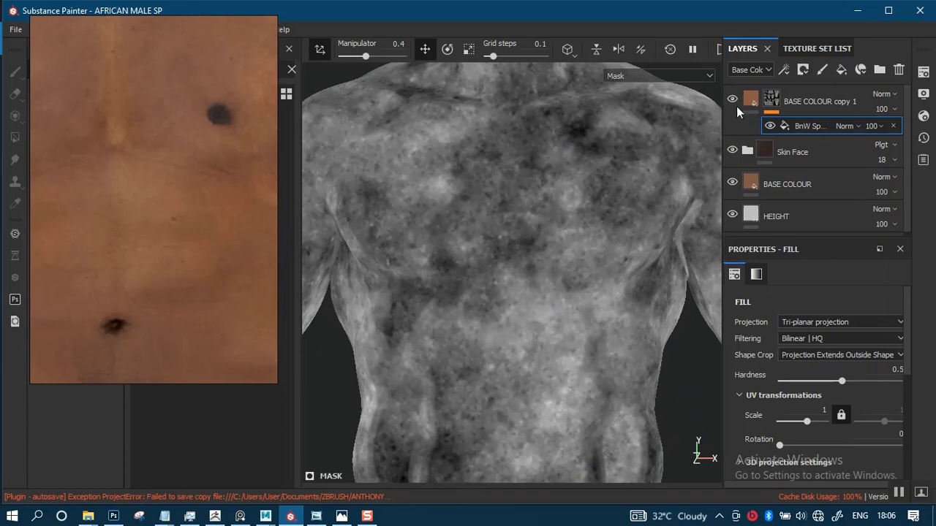
# Select BASE COLOUR copy 1, return to the Material display and compare the torso with the reference texture's chest and abdomen.
pyautogui.click(748, 101)
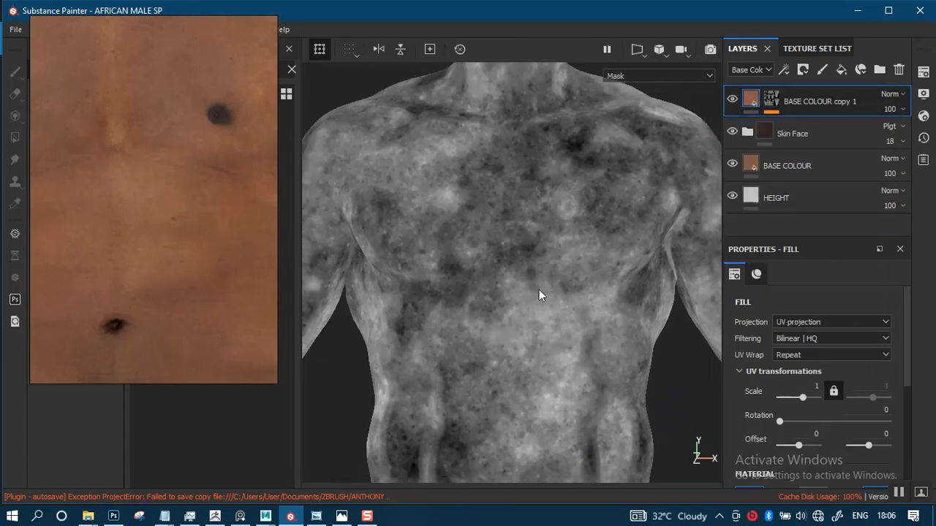
pyautogui.press('m')
pyautogui.moveTo(538, 342); pyautogui.dragTo(557, 299, button='middle')
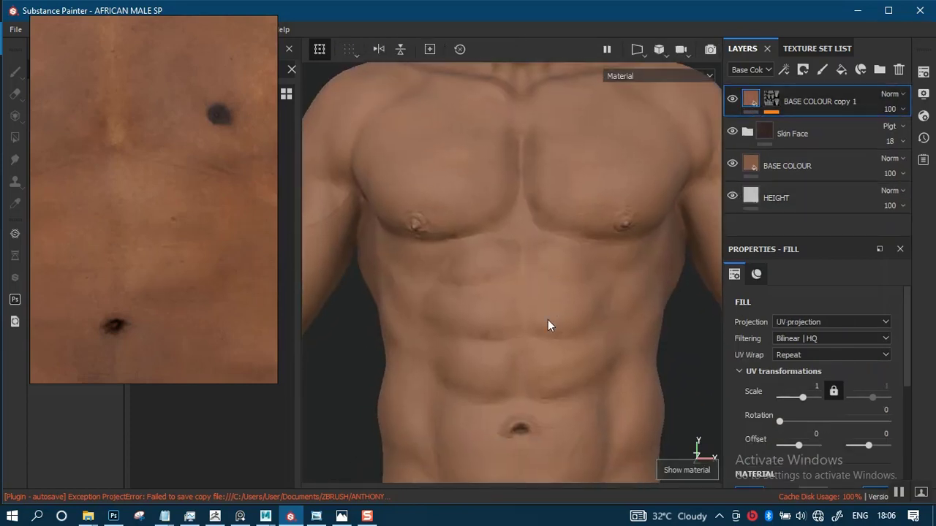
pyautogui.keyDown('alt'); pyautogui.moveTo(548, 319); pyautogui.dragTo(447, 231, button='right'); pyautogui.keyUp('alt')
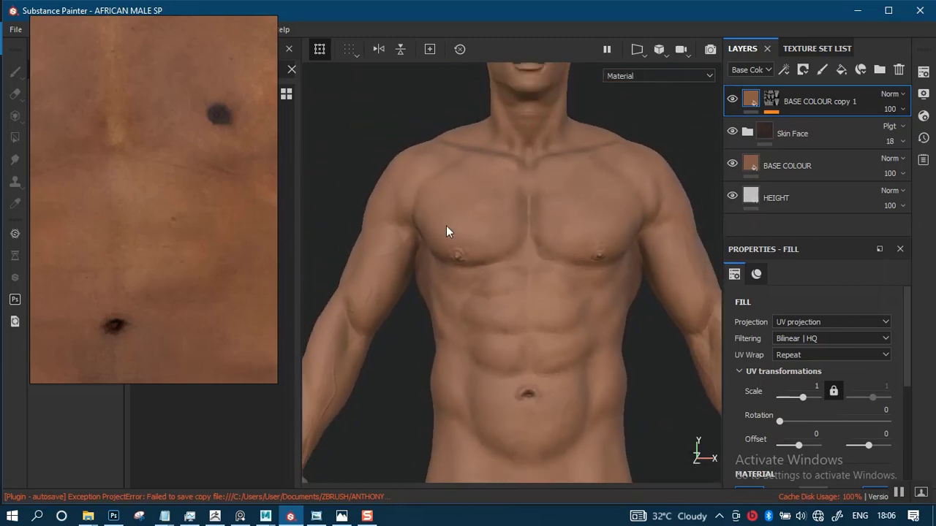
pyautogui.scroll(-4, 127, 214)
pyautogui.scroll(-2, 157, 244)
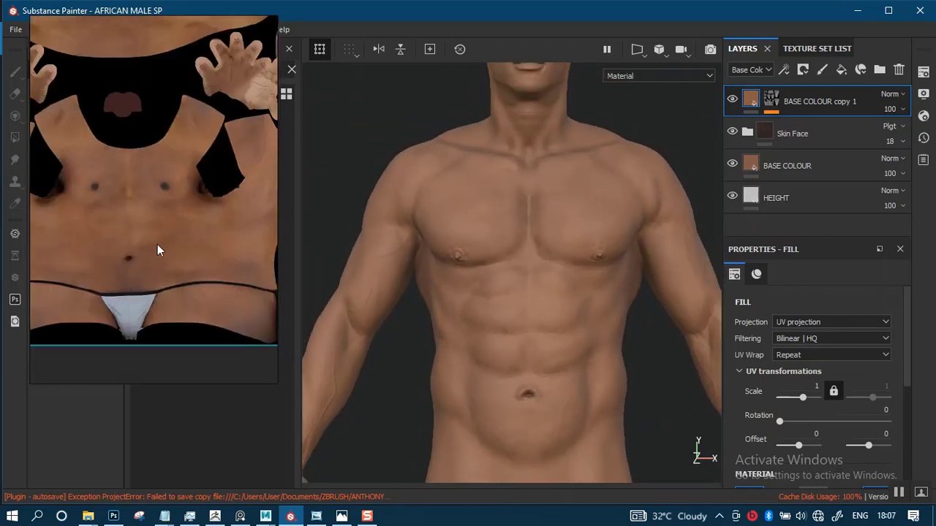
pyautogui.moveTo(157, 245); pyautogui.dragTo(162, 246, button='middle')
pyautogui.scroll(3, 168, 249)
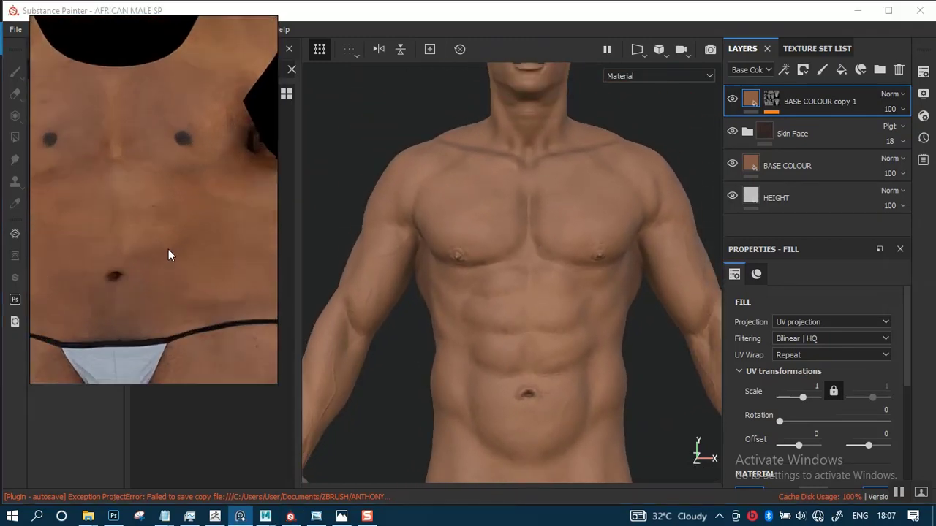
# Duplicate the BASE COLOUR copy 1 layer with its mask and bring up the duplicate's Base Color property.
pyautogui.click(754, 98)
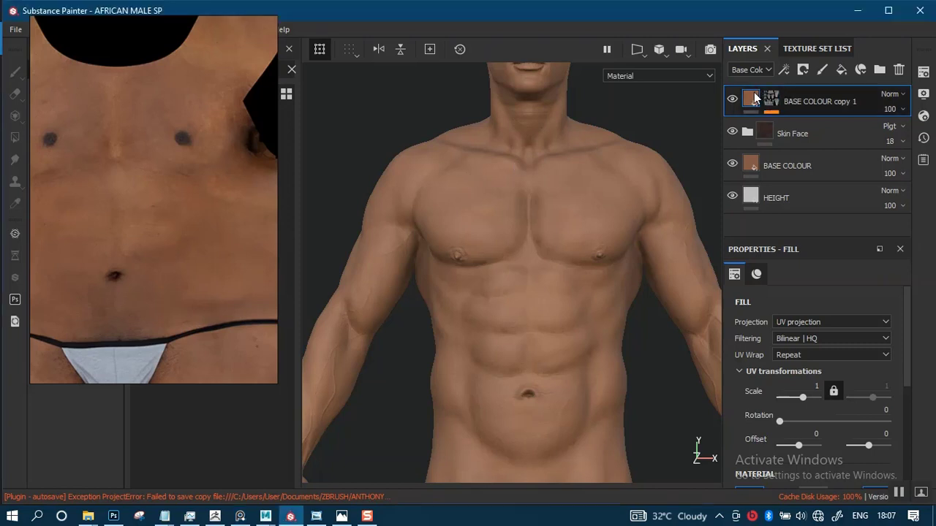
pyautogui.doubleClick(819, 103)
pyautogui.hotkey('ctrl', 'd')
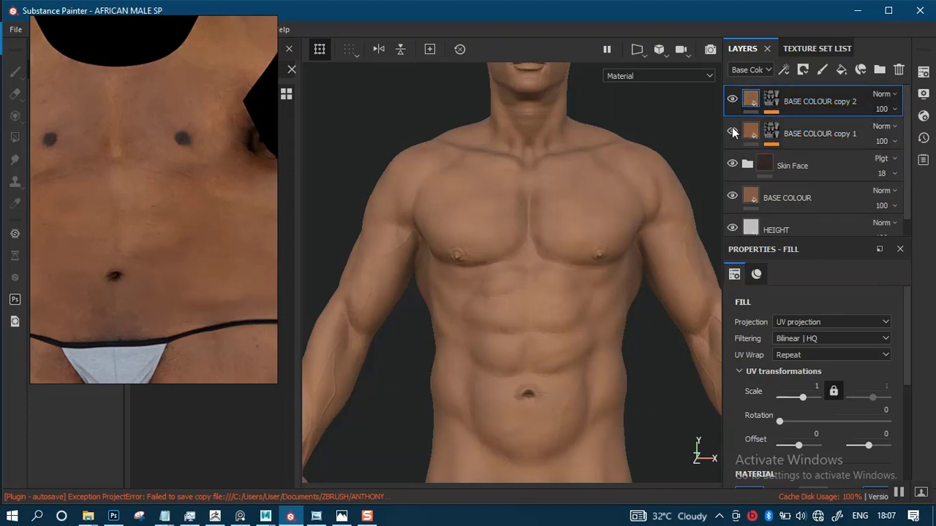
pyautogui.scroll(-5, 795, 398)
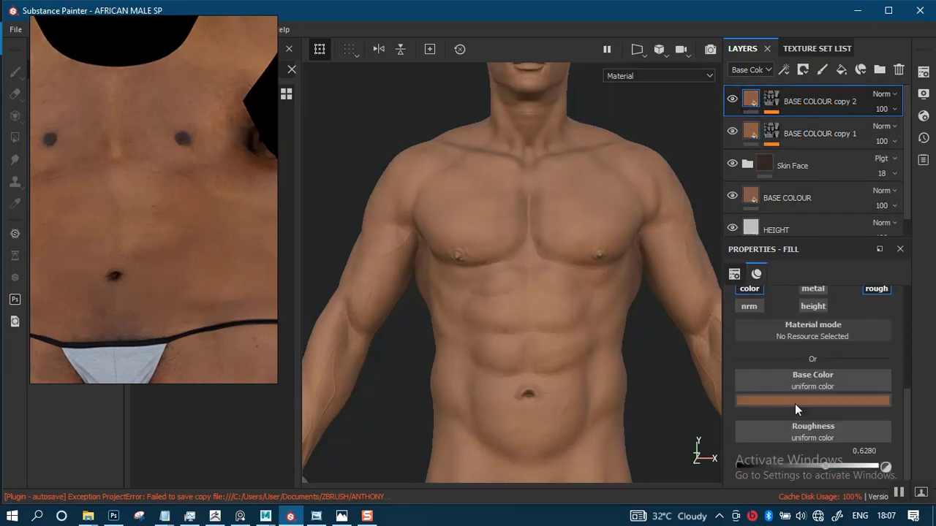
# Raise the saturation of BASE COLOUR copy 2's base color to 0.849 and check the chest and abdomen.
pyautogui.click(803, 405)
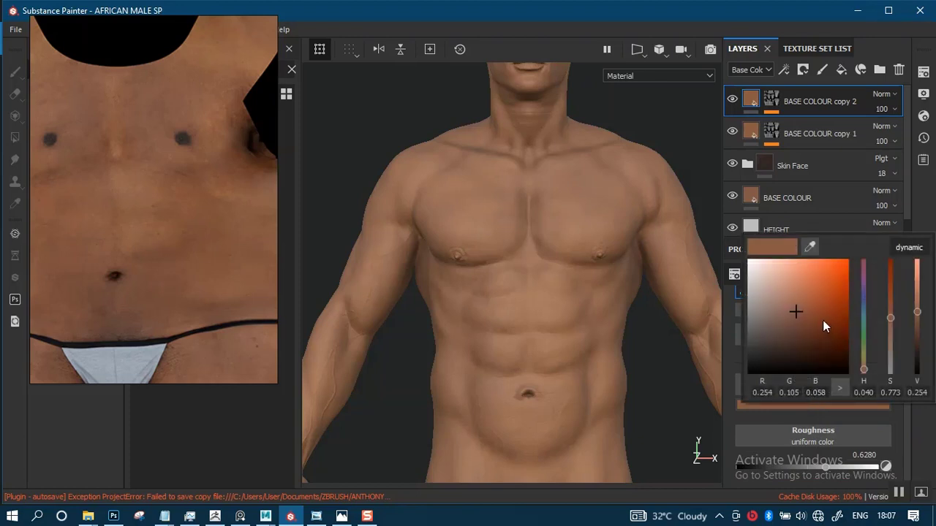
pyautogui.moveTo(888, 314)
pyautogui.mouseDown()
pyautogui.moveTo(888, 298)
pyautogui.moveTo(887, 305)
pyautogui.mouseUp()
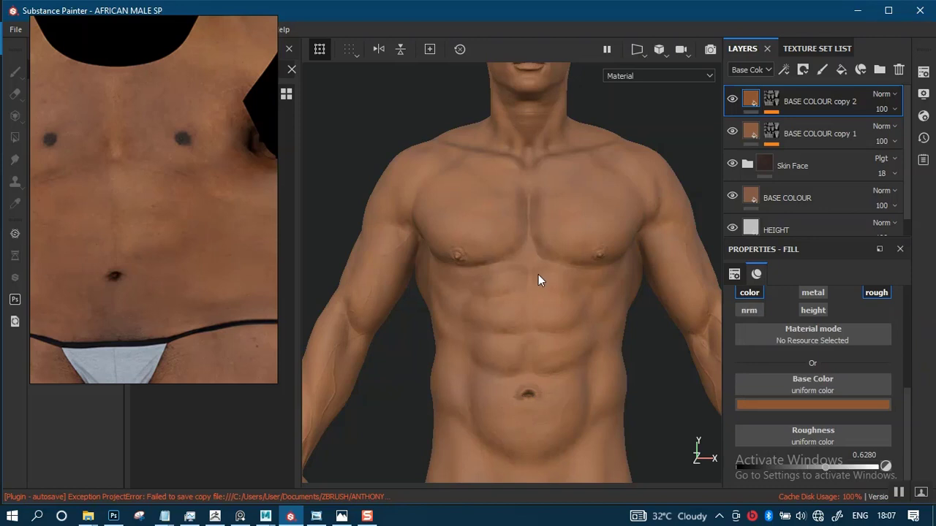
pyautogui.scroll(4, 494, 248)
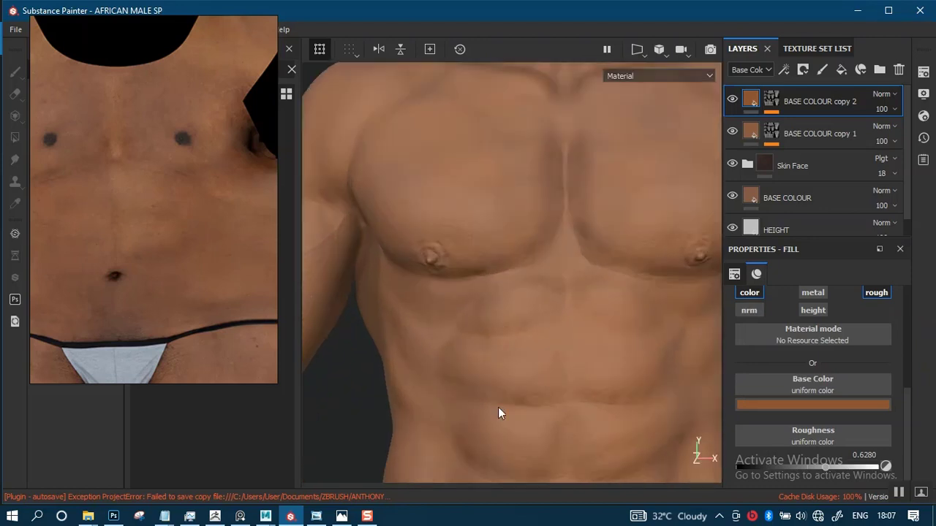
pyautogui.keyDown('alt'); pyautogui.moveTo(509, 253); pyautogui.dragTo(468, 261, button='middle'); pyautogui.keyUp('alt')
pyautogui.keyDown('alt'); pyautogui.moveTo(468, 260); pyautogui.dragTo(493, 325, button='right'); pyautogui.keyUp('alt')
pyautogui.keyDown('alt'); pyautogui.moveTo(493, 324); pyautogui.dragTo(476, 268, button='middle'); pyautogui.keyUp('alt')
# Cycle through the channel displays and come back to the Mask channel on the torso.
pyautogui.press('c')
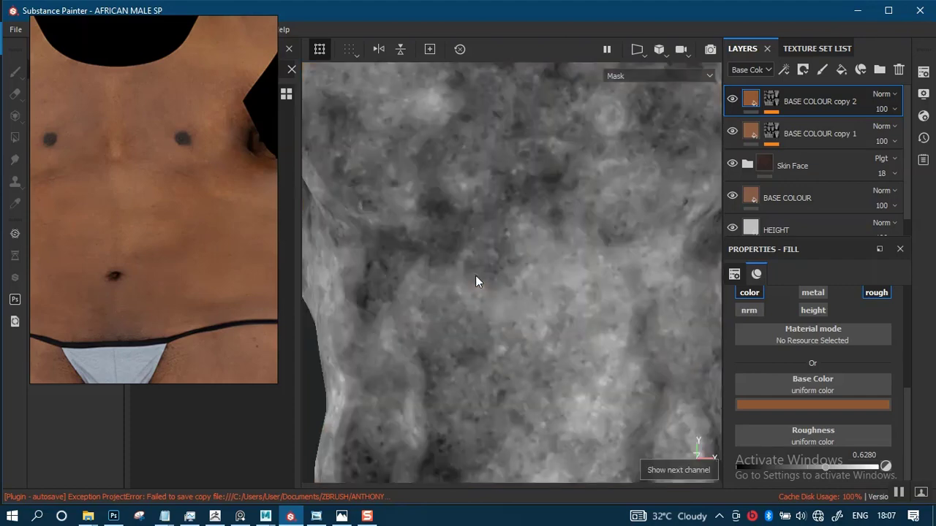
pyautogui.press('c')
pyautogui.press('c')
pyautogui.press('c')
pyautogui.press('c')
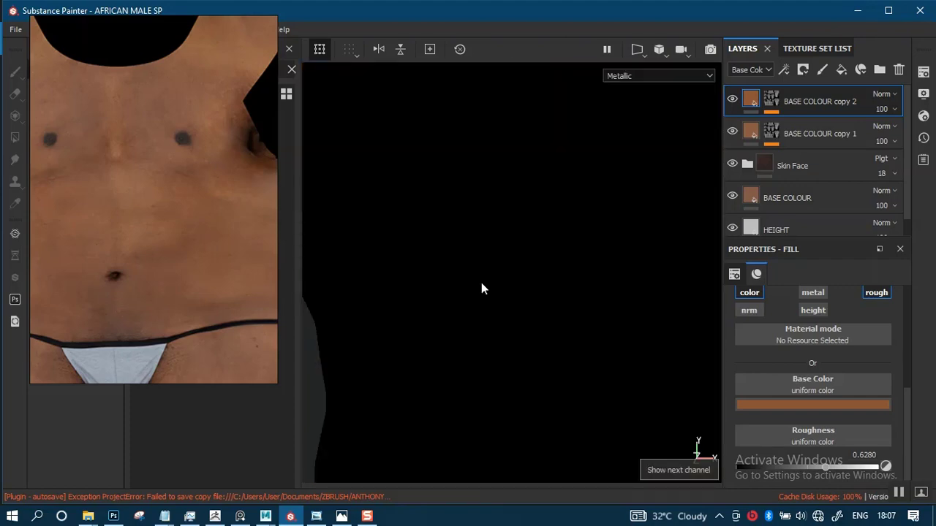
pyautogui.press('c')
pyautogui.press('c')
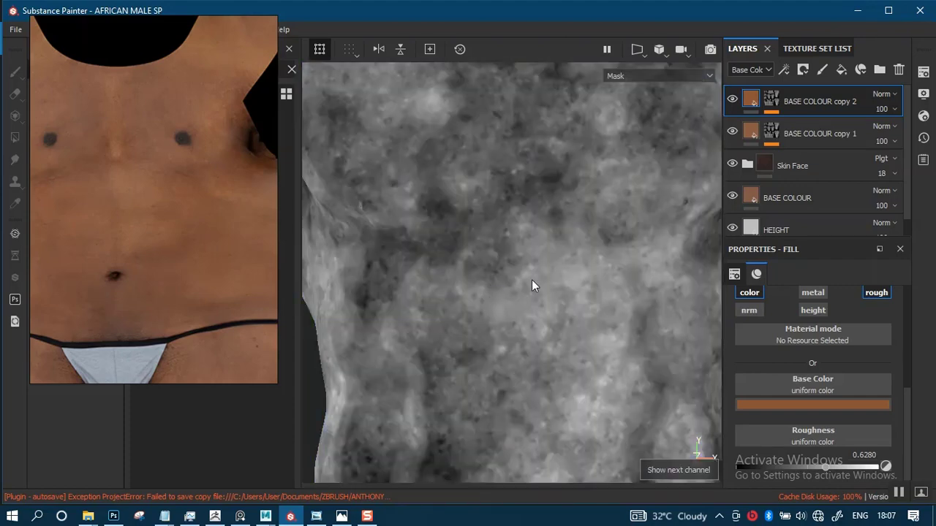
# Hide BASE COLOUR copy 1 and select the BnW Spots 3 fill in BASE COLOUR copy 2's mask.
pyautogui.click(772, 100)
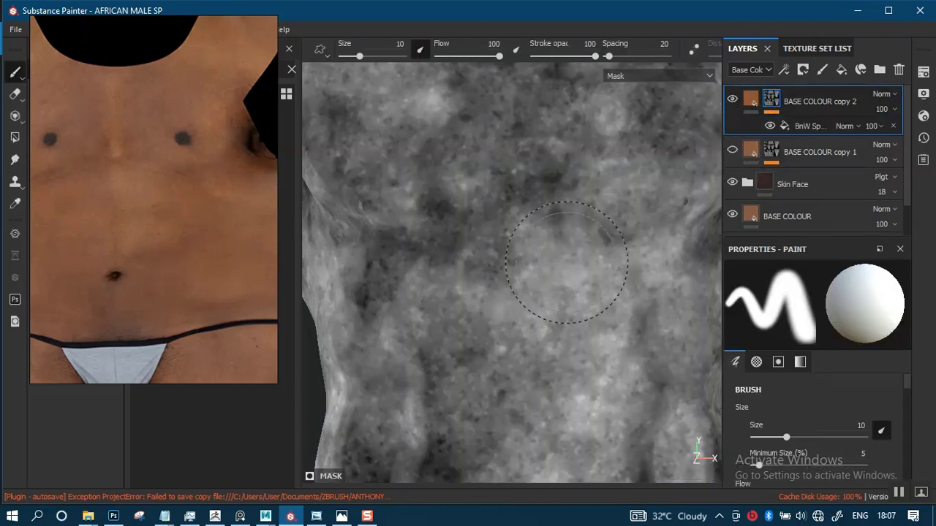
pyautogui.scroll(-5, 561, 249)
pyautogui.scroll(4, 515, 263)
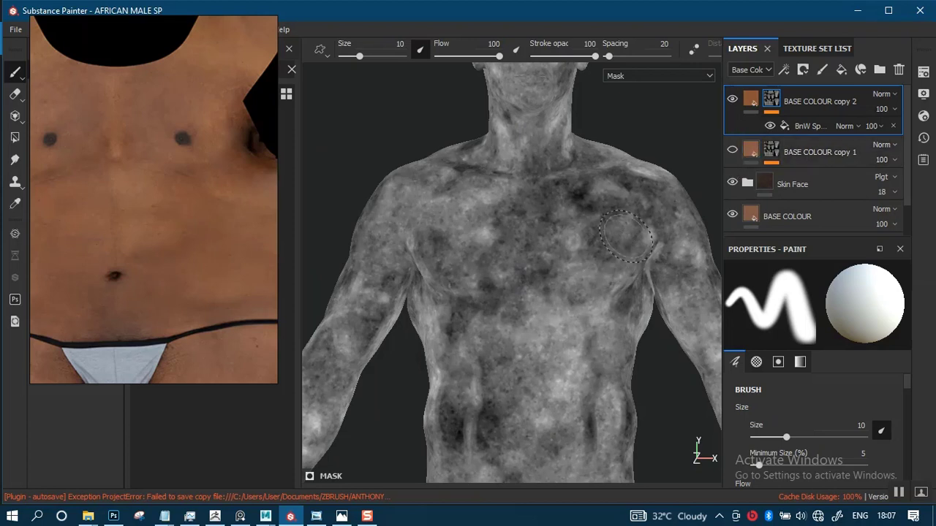
pyautogui.click(807, 126)
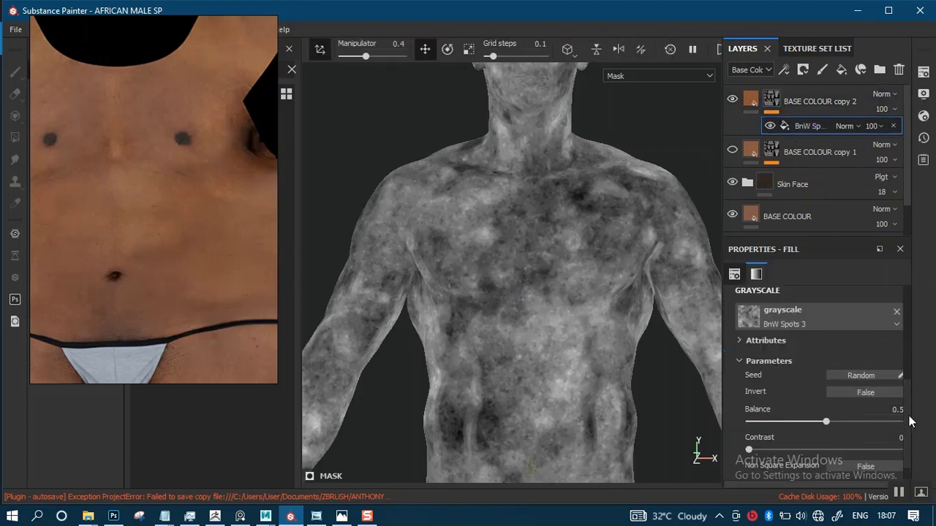
# Try a UV scale of 20 on the BnW Spots 3 mask fill.
pyautogui.scroll(3, 906, 369)
pyautogui.scroll(3, 906, 366)
pyautogui.click(815, 381)
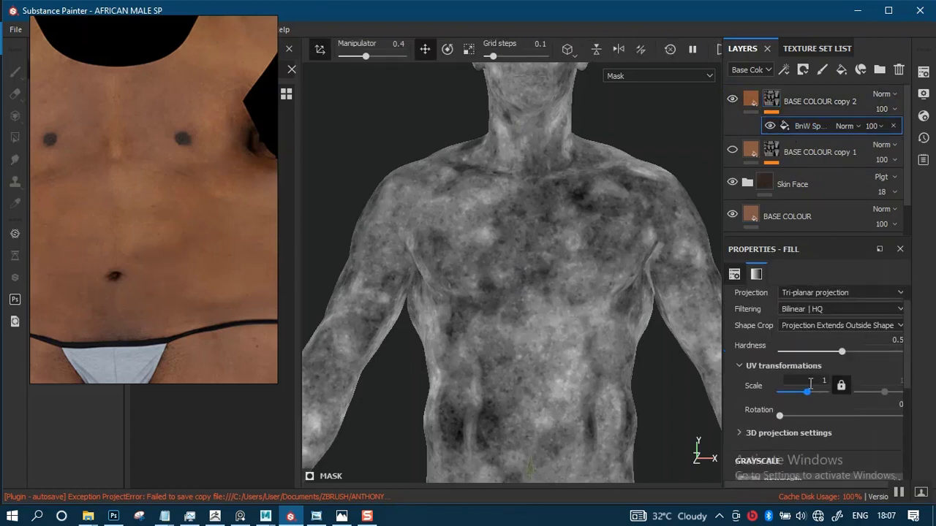
pyautogui.write('20')
pyautogui.press('Return')
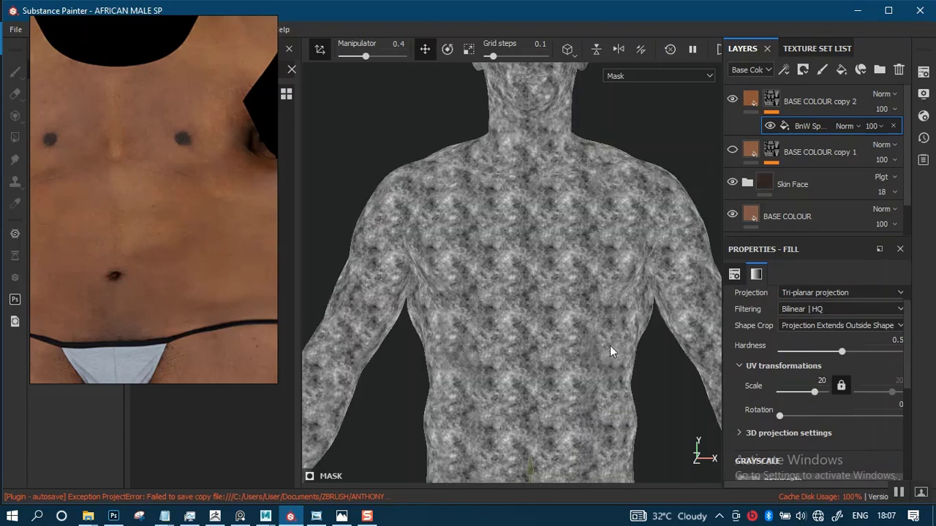
pyautogui.scroll(2, 530, 344)
pyautogui.keyDown('alt'); pyautogui.moveTo(523, 377); pyautogui.dragTo(525, 228, button='middle'); pyautogui.keyUp('alt')
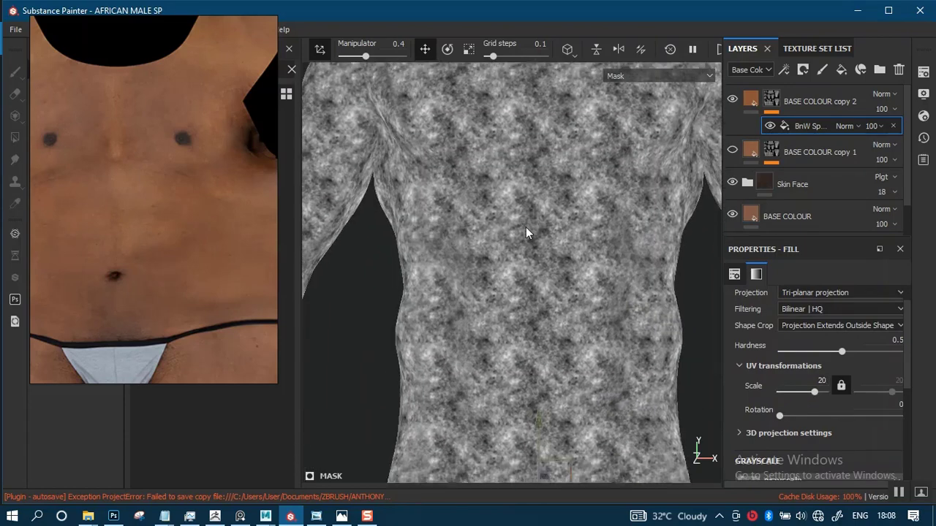
# Set the UV scale of the BnW Spots 3 mask fill to 5.
pyautogui.keyDown('alt'); pyautogui.moveTo(539, 304); pyautogui.dragTo(538, 285); pyautogui.keyUp('alt')
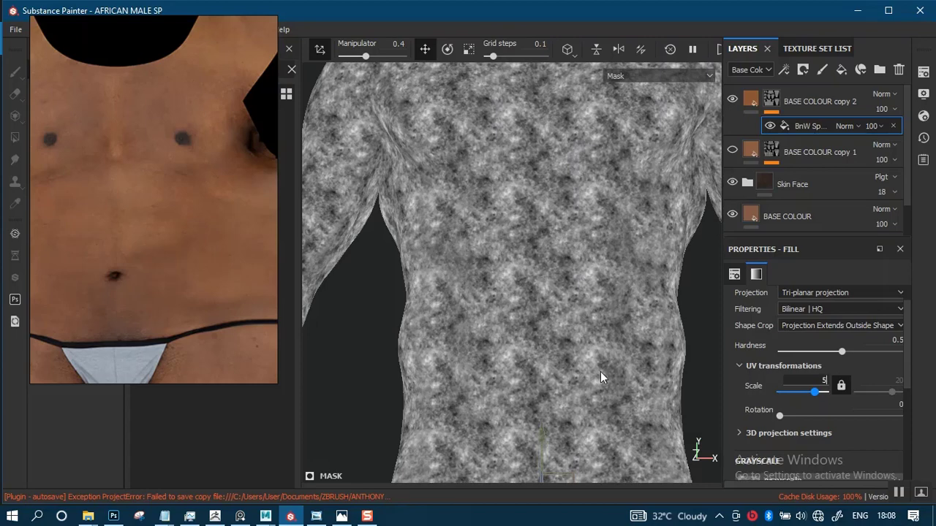
pyautogui.press('Return')
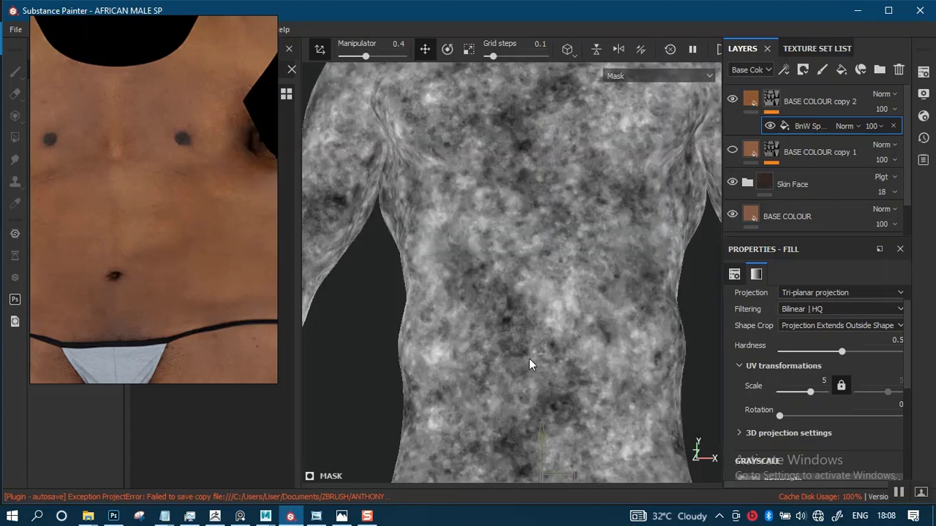
pyautogui.keyDown('alt'); pyautogui.moveTo(528, 358); pyautogui.dragTo(537, 315, button='right'); pyautogui.keyUp('alt')
pyautogui.keyDown('alt'); pyautogui.moveTo(540, 348); pyautogui.dragTo(540, 260, button='middle'); pyautogui.keyUp('alt')
pyautogui.keyDown('alt'); pyautogui.moveTo(540, 262); pyautogui.dragTo(557, 389, button='right'); pyautogui.keyUp('alt')
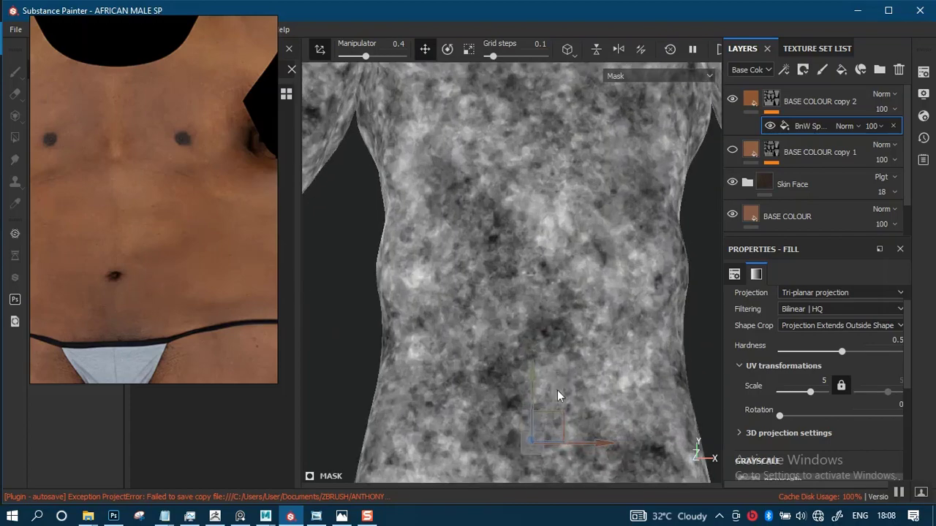
# Examine the rescaled spot pattern of the mask over the whole body and close up on the abdomen.
pyautogui.keyDown('alt'); pyautogui.moveTo(560, 388); pyautogui.dragTo(569, 358); pyautogui.keyUp('alt')
pyautogui.keyDown('alt'); pyautogui.moveTo(569, 321); pyautogui.dragTo(560, 168, button='right'); pyautogui.keyUp('alt')
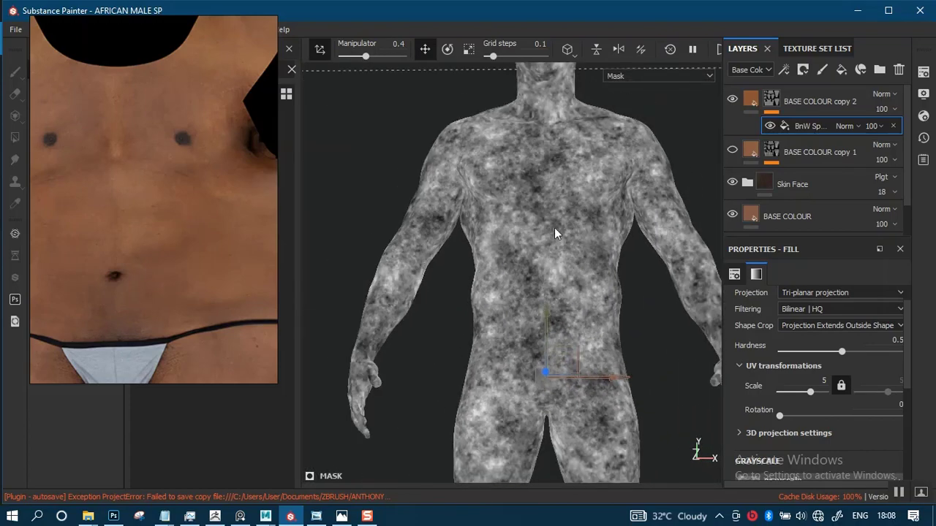
pyautogui.keyDown('alt'); pyautogui.moveTo(554, 234); pyautogui.dragTo(547, 327); pyautogui.keyUp('alt')
pyautogui.keyDown('alt'); pyautogui.moveTo(545, 361); pyautogui.dragTo(548, 266, button='middle'); pyautogui.keyUp('alt')
pyautogui.keyDown('alt'); pyautogui.moveTo(532, 268); pyautogui.dragTo(547, 380, button='right'); pyautogui.keyUp('alt')
pyautogui.keyDown('alt'); pyautogui.moveTo(526, 320); pyautogui.dragTo(517, 248, button='middle'); pyautogui.keyUp('alt')
pyautogui.keyDown('alt'); pyautogui.moveTo(512, 267); pyautogui.dragTo(533, 334, button='right'); pyautogui.keyUp('alt')
pyautogui.keyDown('alt'); pyautogui.moveTo(533, 335); pyautogui.dragTo(566, 331); pyautogui.keyUp('alt')
pyautogui.keyDown('alt'); pyautogui.moveTo(566, 331); pyautogui.dragTo(570, 298, button='middle'); pyautogui.keyUp('alt')
pyautogui.keyDown('alt'); pyautogui.moveTo(570, 298); pyautogui.dragTo(542, 301); pyautogui.keyUp('alt')
pyautogui.keyDown('alt'); pyautogui.moveTo(541, 301); pyautogui.dragTo(521, 337, button='middle'); pyautogui.keyUp('alt')
pyautogui.keyDown('alt'); pyautogui.moveTo(529, 286); pyautogui.dragTo(549, 257, button='middle'); pyautogui.keyUp('alt')
pyautogui.keyDown('alt'); pyautogui.moveTo(549, 257); pyautogui.dragTo(565, 317, button='right'); pyautogui.keyUp('alt')
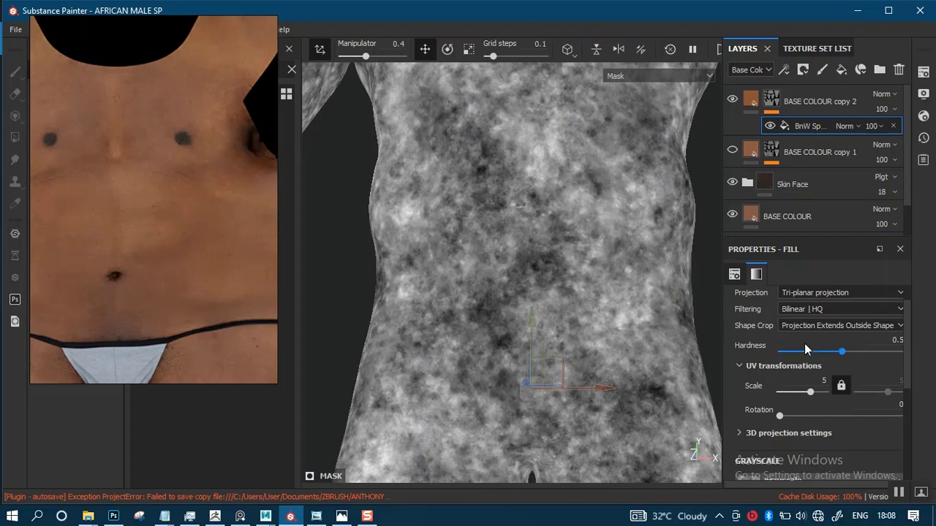
# Set the contrast of the BnW Spots 3 mask fill to 0.19 and check the abdomen and thighs.
pyautogui.moveTo(907, 379); pyautogui.dragTo(902, 452)
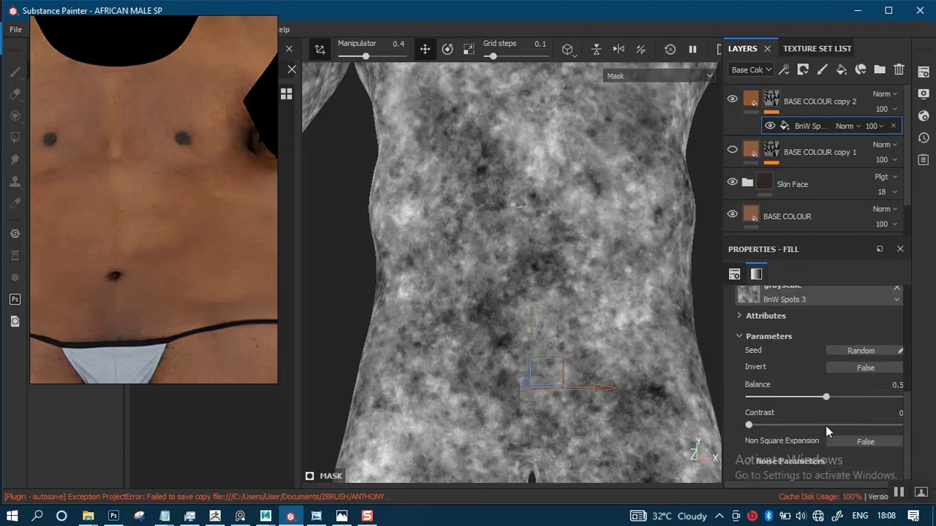
pyautogui.moveTo(767, 425); pyautogui.dragTo(782, 424)
pyautogui.keyDown('alt'); pyautogui.moveTo(560, 304); pyautogui.dragTo(543, 282, button='right'); pyautogui.keyUp('alt')
pyautogui.keyDown('alt'); pyautogui.moveTo(543, 282); pyautogui.dragTo(535, 253, button='middle'); pyautogui.keyUp('alt')
pyautogui.keyDown('alt'); pyautogui.moveTo(535, 253); pyautogui.dragTo(580, 299); pyautogui.keyUp('alt')
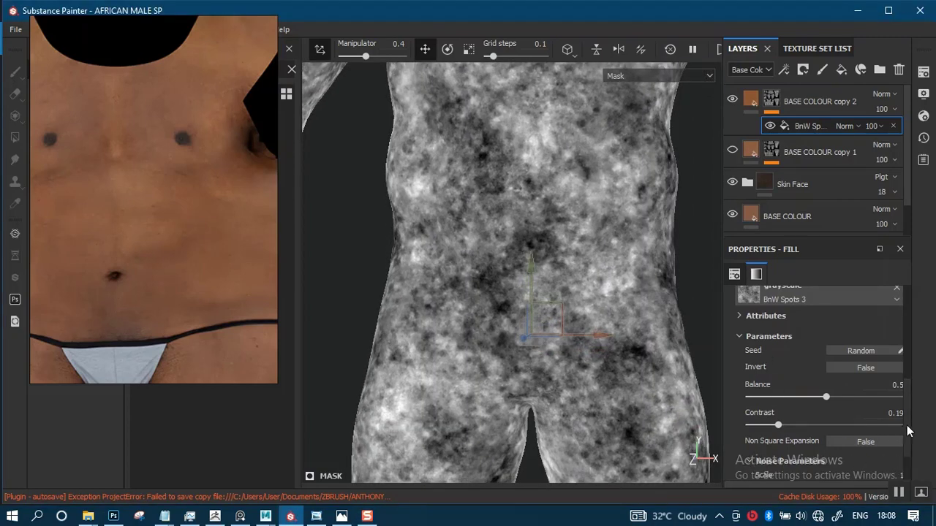
# Set the noise scale of the BnW Spots 3 mask fill to 4 and check the pattern on the torso.
pyautogui.click(757, 461)
pyautogui.scroll(-1, 780, 446)
pyautogui.moveTo(766, 434); pyautogui.dragTo(780, 437)
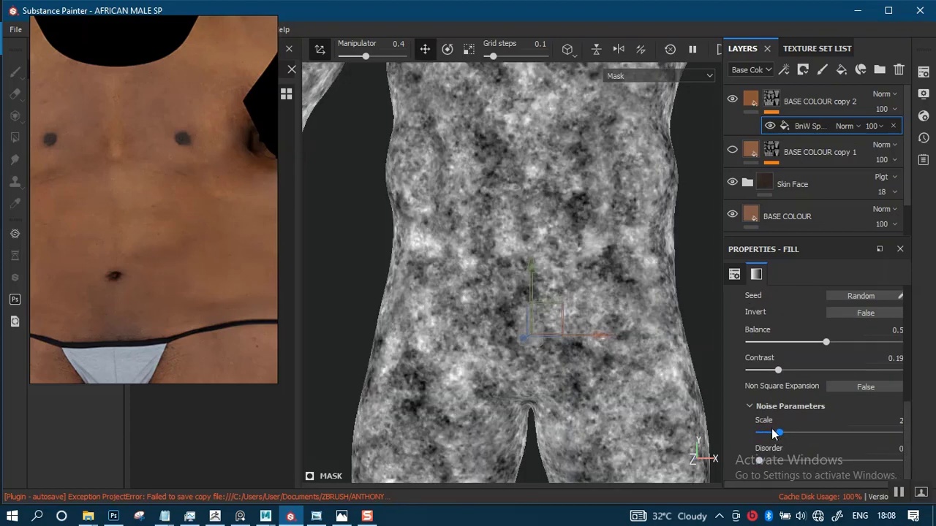
pyautogui.scroll(-3, 643, 344)
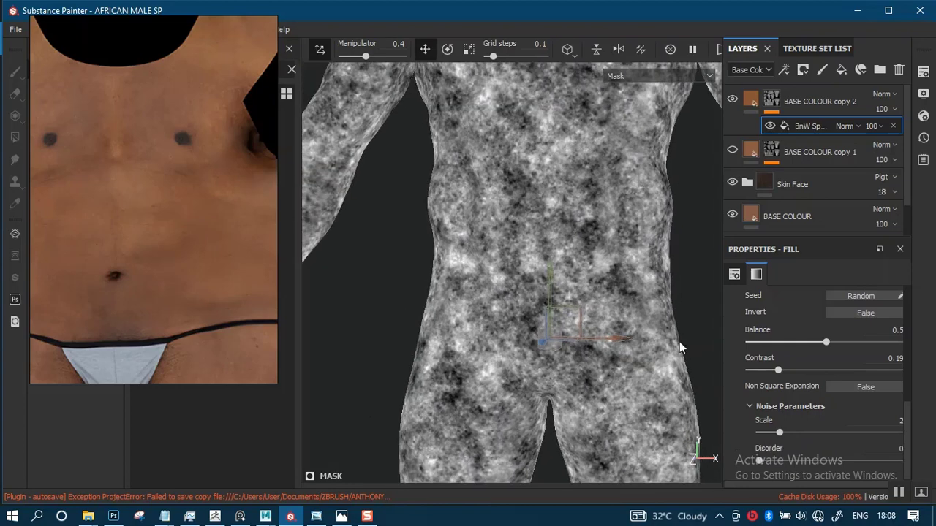
pyautogui.moveTo(780, 433); pyautogui.dragTo(825, 434)
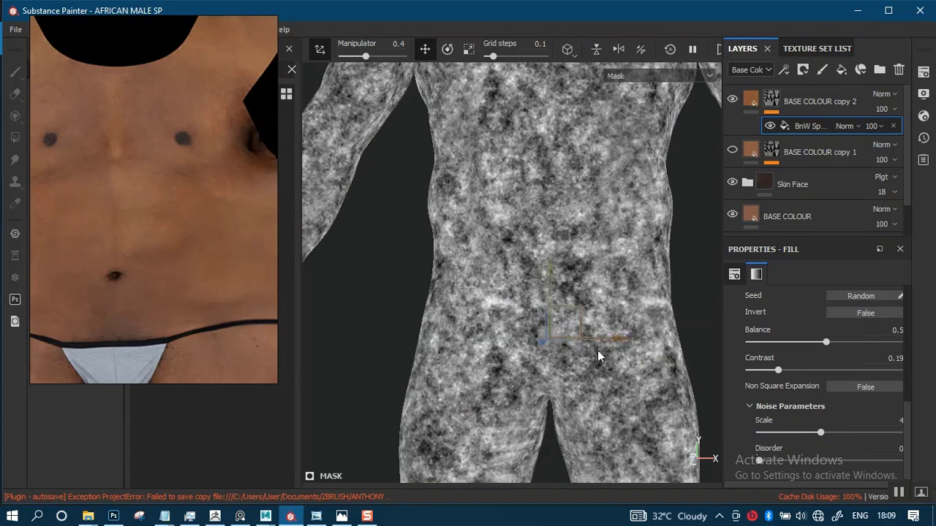
pyautogui.keyDown('alt'); pyautogui.moveTo(597, 310); pyautogui.dragTo(572, 264, button='right'); pyautogui.keyUp('alt')
pyautogui.keyDown('alt'); pyautogui.moveTo(572, 264); pyautogui.dragTo(570, 299, button='middle'); pyautogui.keyUp('alt')
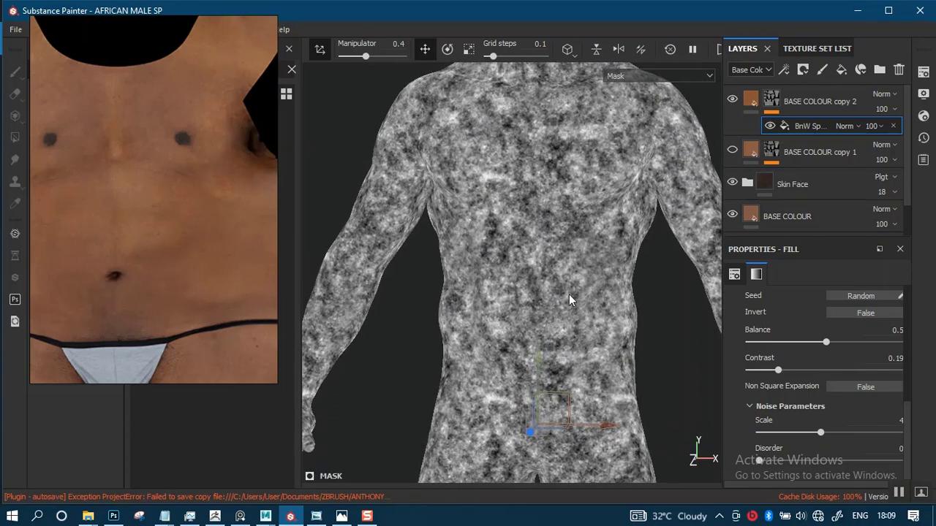
pyautogui.keyDown('alt'); pyautogui.moveTo(570, 299); pyautogui.dragTo(580, 324, button='right'); pyautogui.keyUp('alt')
pyautogui.keyDown('alt'); pyautogui.moveTo(579, 324); pyautogui.dragTo(596, 265, button='middle'); pyautogui.keyUp('alt')
pyautogui.keyDown('alt'); pyautogui.moveTo(595, 266); pyautogui.dragTo(619, 391, button='right'); pyautogui.keyUp('alt')
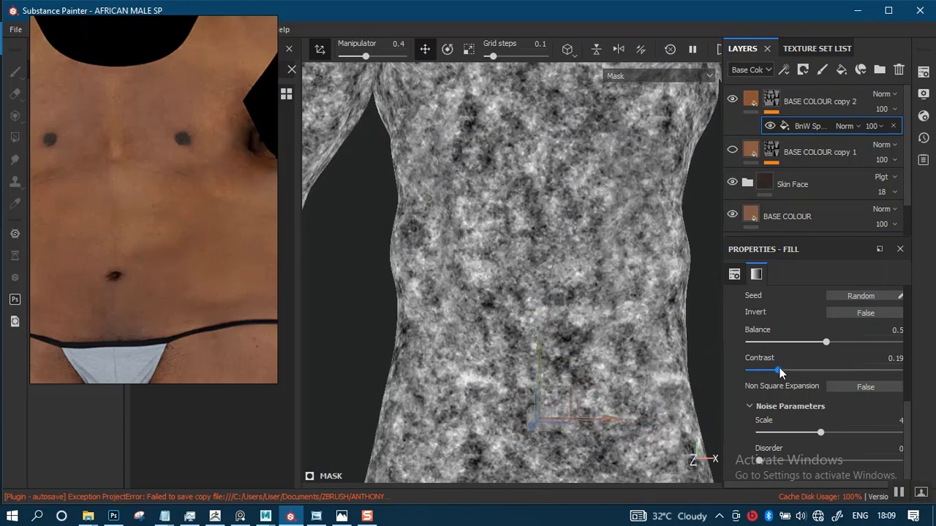
# Set the BnW Spots 3 contrast to 0.27 and compare the Base Color display with a close-up of the reference abdomen.
pyautogui.moveTo(779, 370); pyautogui.dragTo(788, 372)
pyautogui.press('c')
pyautogui.keyDown('alt'); pyautogui.moveTo(528, 263); pyautogui.dragTo(520, 393, button='right'); pyautogui.keyUp('alt')
pyautogui.keyDown('alt'); pyautogui.moveTo(479, 274); pyautogui.dragTo(520, 260); pyautogui.keyUp('alt')
pyautogui.keyDown('alt'); pyautogui.moveTo(520, 261); pyautogui.dragTo(520, 354, button='right'); pyautogui.keyUp('alt')
pyautogui.keyDown('alt'); pyautogui.moveTo(578, 267); pyautogui.dragTo(576, 240, button='right'); pyautogui.keyUp('alt')
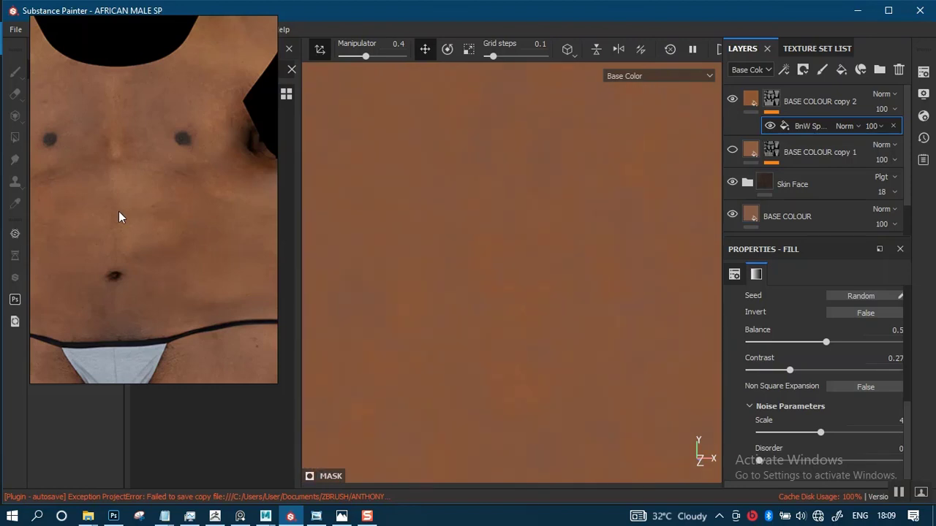
pyautogui.scroll(5, 118, 211)
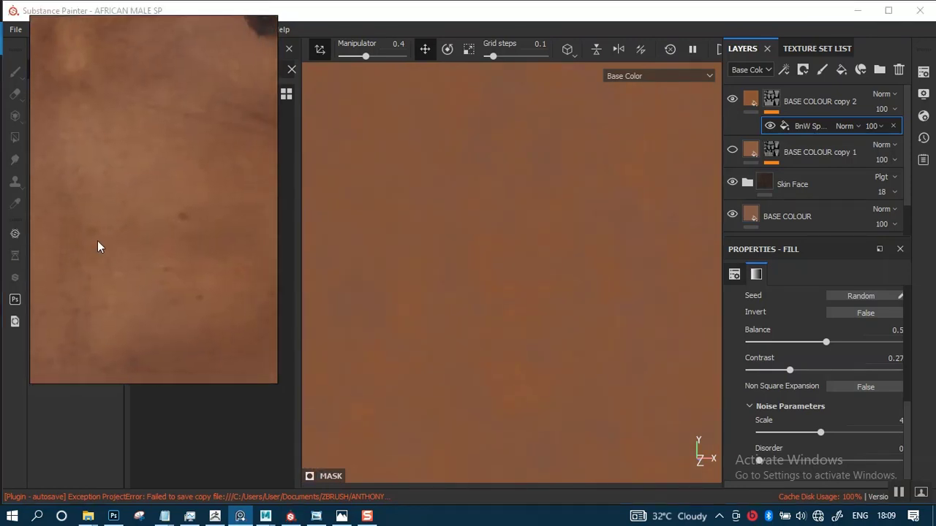
pyautogui.moveTo(538, 303)
pyautogui.keyDown('alt'); pyautogui.mouseDown(button='right')
pyautogui.moveTo(531, 173)
pyautogui.moveTo(535, 264)
pyautogui.moveTo(512, 290)
pyautogui.moveTo(505, 199)
pyautogui.mouseUp(button='right'); pyautogui.keyUp('alt')
pyautogui.keyDown('alt'); pyautogui.moveTo(505, 200); pyautogui.dragTo(471, 318, button='middle'); pyautogui.keyUp('alt')
pyautogui.keyDown('alt'); pyautogui.moveTo(460, 284); pyautogui.dragTo(504, 241, button='middle'); pyautogui.keyUp('alt')
# Slightly lower the saturation of BASE COLOUR copy 2's base color.
pyautogui.click(754, 98)
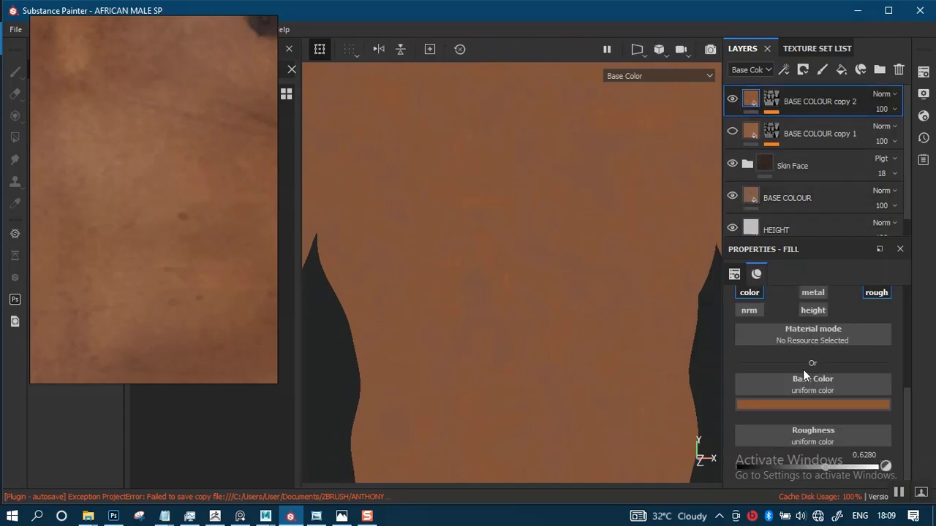
pyautogui.click(810, 403)
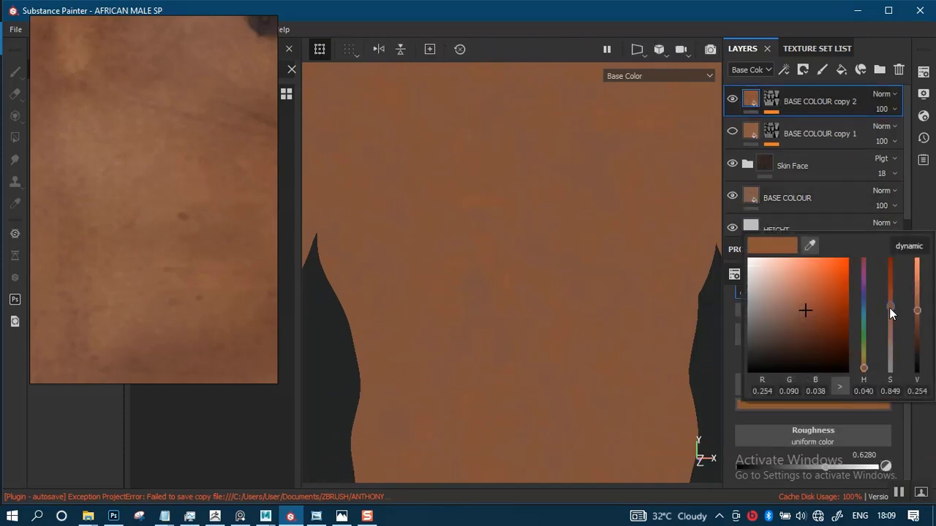
pyautogui.moveTo(889, 308); pyautogui.dragTo(889, 312)
pyautogui.click(519, 296)
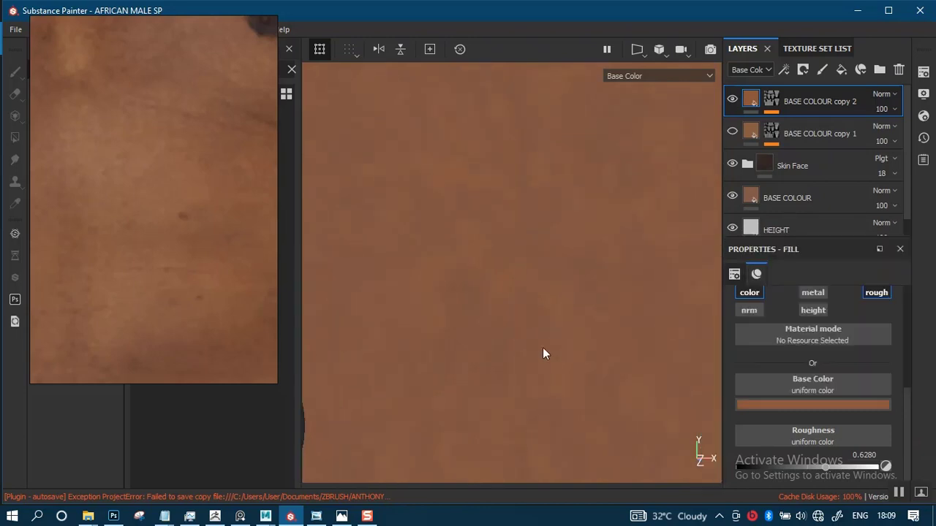
# Switch to the Material display and examine the skin on the abdomen and lower chest.
pyautogui.press('m')
pyautogui.keyDown('alt'); pyautogui.moveTo(547, 368); pyautogui.dragTo(499, 318, button='right'); pyautogui.keyUp('alt')
pyautogui.keyDown('alt'); pyautogui.moveTo(500, 319); pyautogui.dragTo(497, 286); pyautogui.keyUp('alt')
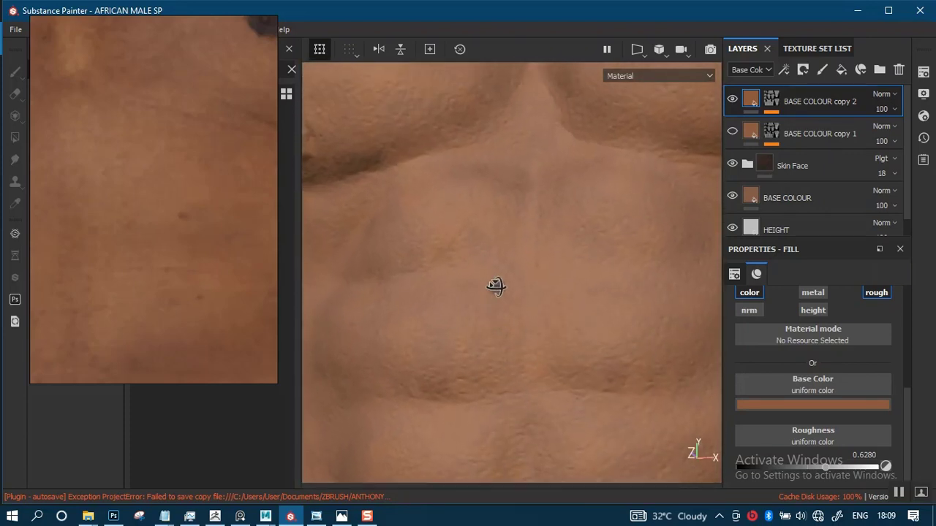
pyautogui.keyDown('alt'); pyautogui.moveTo(497, 286); pyautogui.dragTo(516, 227, button='middle'); pyautogui.keyUp('alt')
pyautogui.moveTo(516, 227)
pyautogui.keyDown('alt'); pyautogui.mouseDown(button='right')
pyautogui.moveTo(515, 332)
pyautogui.moveTo(515, 148)
pyautogui.moveTo(519, 210)
pyautogui.mouseUp(button='right'); pyautogui.keyUp('alt')
# Return to the Base Color display and examine the color variation across the torso against the reference.
pyautogui.press('c')
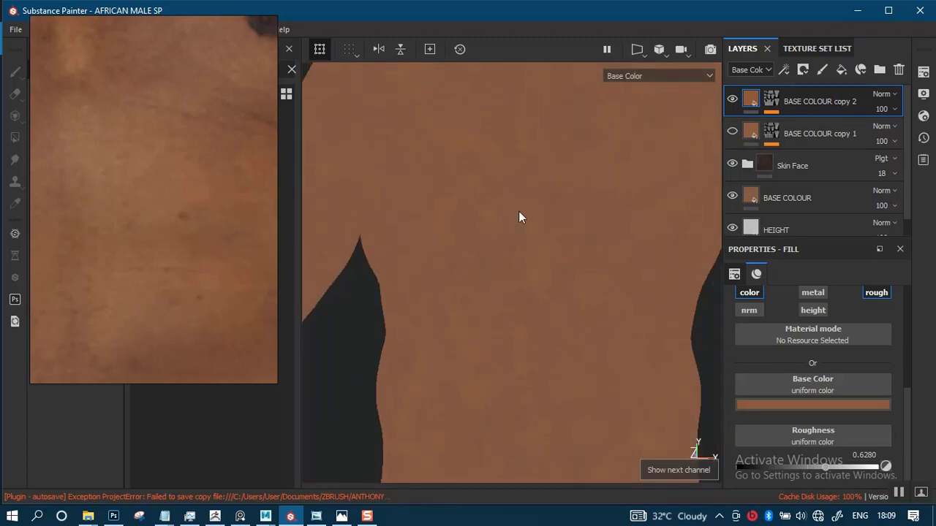
pyautogui.keyDown('alt'); pyautogui.moveTo(505, 305); pyautogui.dragTo(497, 253, button='middle'); pyautogui.keyUp('alt')
pyautogui.keyDown('alt'); pyautogui.moveTo(503, 243); pyautogui.dragTo(517, 227, button='right'); pyautogui.keyUp('alt')
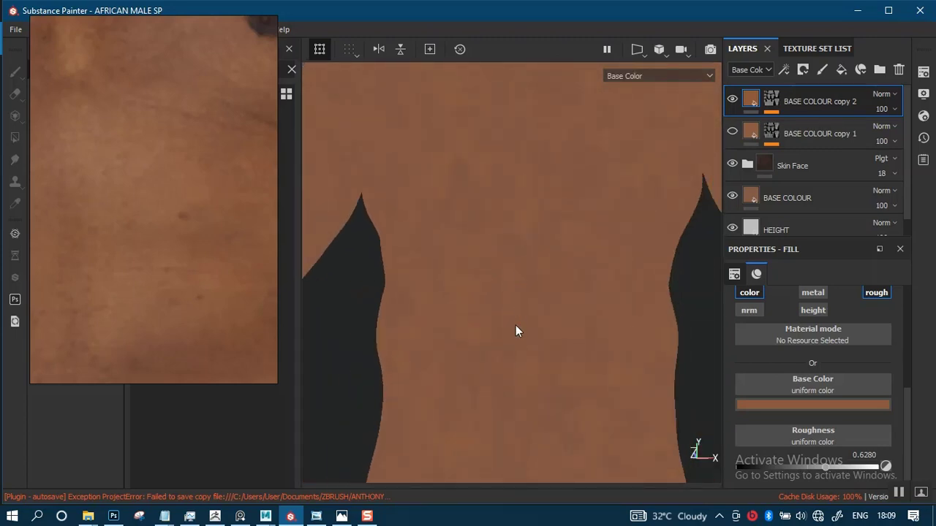
pyautogui.moveTo(516, 327)
pyautogui.keyDown('alt'); pyautogui.mouseDown()
pyautogui.moveTo(524, 251)
pyautogui.moveTo(535, 274)
pyautogui.moveTo(533, 333)
pyautogui.mouseUp(); pyautogui.keyUp('alt')
pyautogui.keyDown('alt'); pyautogui.moveTo(533, 333); pyautogui.dragTo(531, 299, button='middle'); pyautogui.keyUp('alt')
pyautogui.keyDown('alt'); pyautogui.moveTo(531, 299); pyautogui.dragTo(531, 319, button='right'); pyautogui.keyUp('alt')
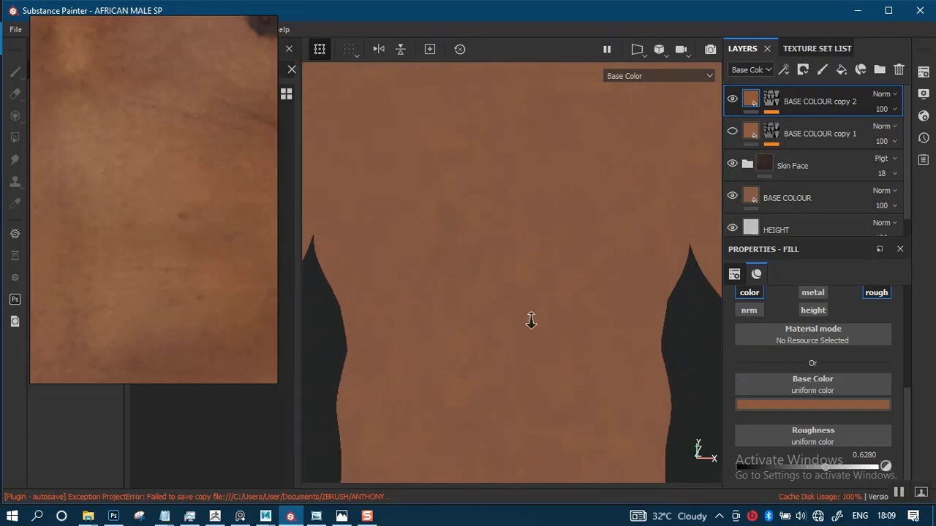
pyautogui.keyDown('alt'); pyautogui.moveTo(531, 319); pyautogui.dragTo(537, 265, button='middle'); pyautogui.keyUp('alt')
pyautogui.keyDown('alt'); pyautogui.moveTo(537, 266); pyautogui.dragTo(524, 150, button='right'); pyautogui.keyUp('alt')
# Make BASE COLOUR copy 1 visible again and check the combined base color on the torso.
pyautogui.keyDown('alt'); pyautogui.moveTo(522, 247); pyautogui.dragTo(566, 119, button='middle'); pyautogui.keyUp('alt')
pyautogui.keyDown('alt'); pyautogui.moveTo(530, 232); pyautogui.dragTo(509, 229, button='middle'); pyautogui.keyUp('alt')
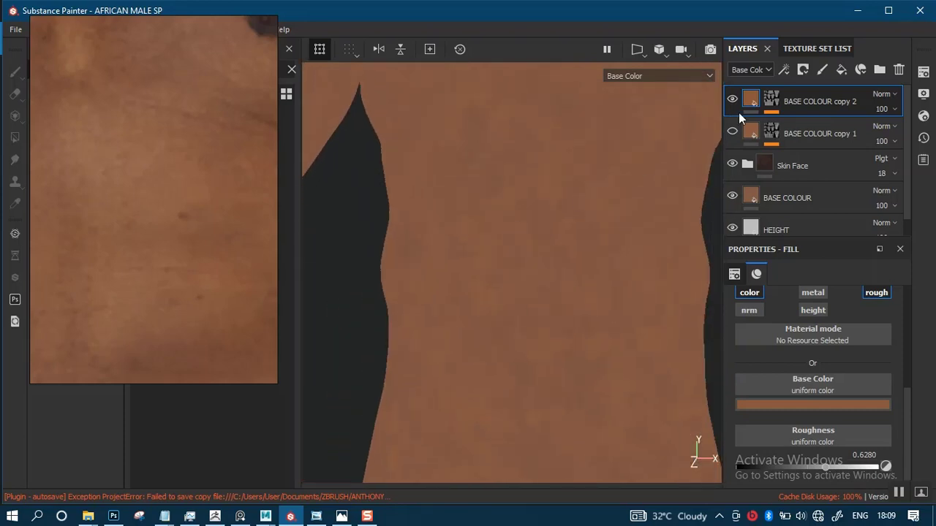
pyautogui.keyDown('alt'); pyautogui.moveTo(533, 257); pyautogui.dragTo(535, 300, button='right'); pyautogui.keyUp('alt')
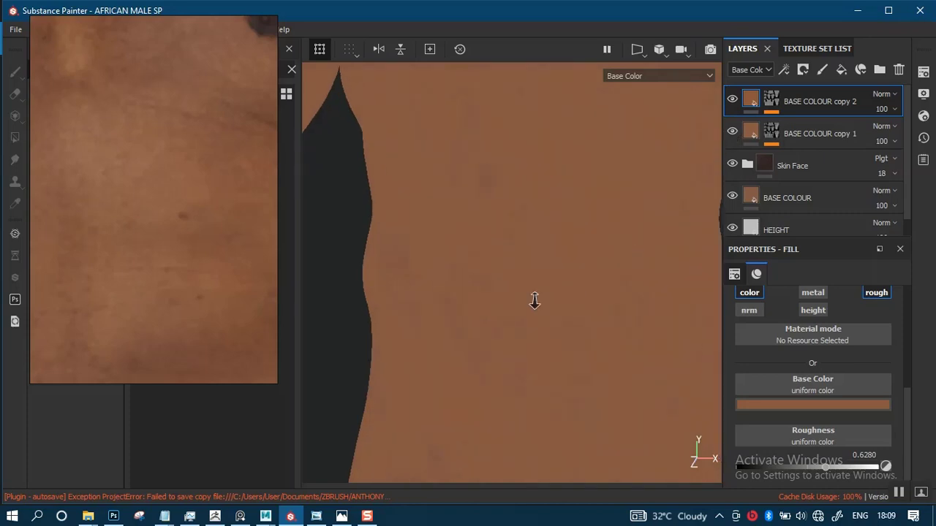
# Move the BASE COLOUR copy 2 layer below BASE COLOUR copy 1 and rename it LIGHT BROWN.
pyautogui.keyDown('alt'); pyautogui.moveTo(583, 301); pyautogui.dragTo(521, 302, button='middle'); pyautogui.keyUp('alt')
pyautogui.keyDown('alt'); pyautogui.moveTo(543, 303); pyautogui.dragTo(541, 367, button='right'); pyautogui.keyUp('alt')
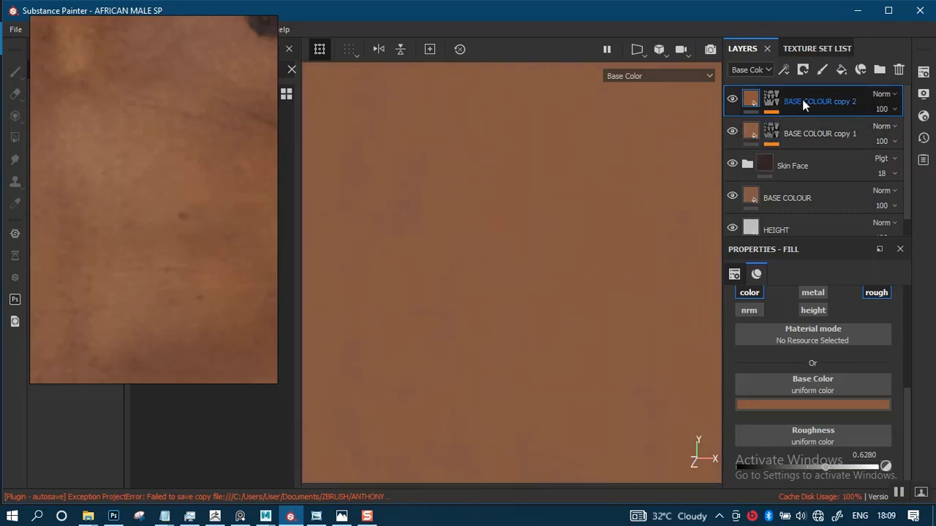
pyautogui.moveTo(802, 102); pyautogui.dragTo(802, 134)
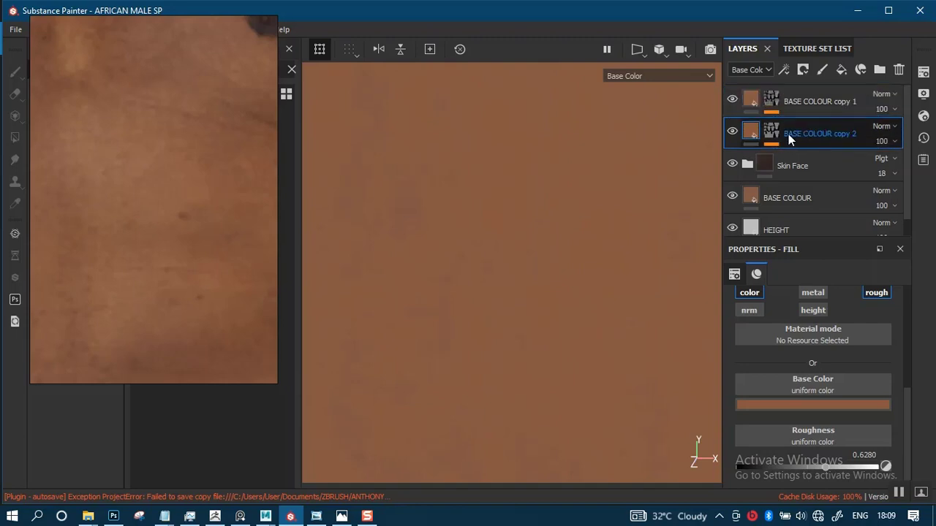
pyautogui.doubleClick(795, 135)
pyautogui.write('LIGHT BROWN')
pyautogui.press('Return')
# Raise the saturation of the LIGHT BROWN layer's base color to 0.870.
pyautogui.click(772, 403)
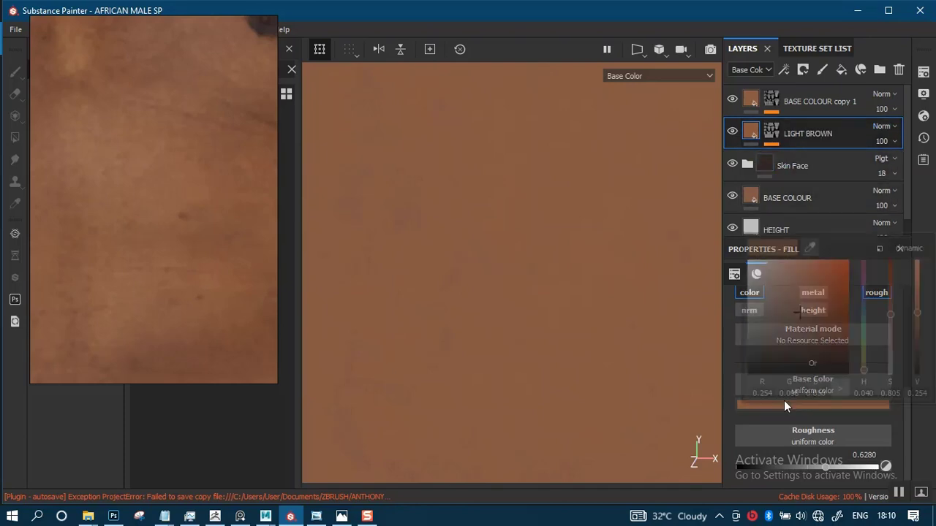
pyautogui.moveTo(890, 318); pyautogui.dragTo(890, 305)
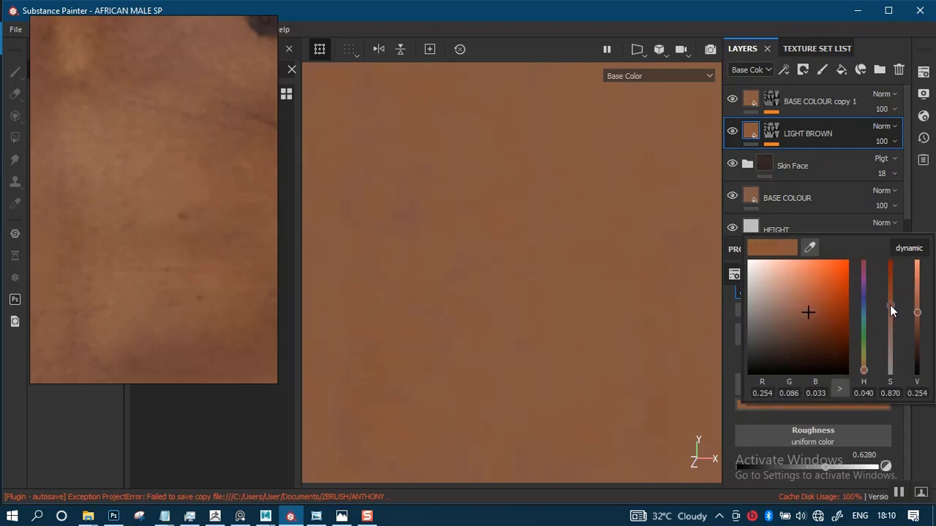
pyautogui.click(582, 316)
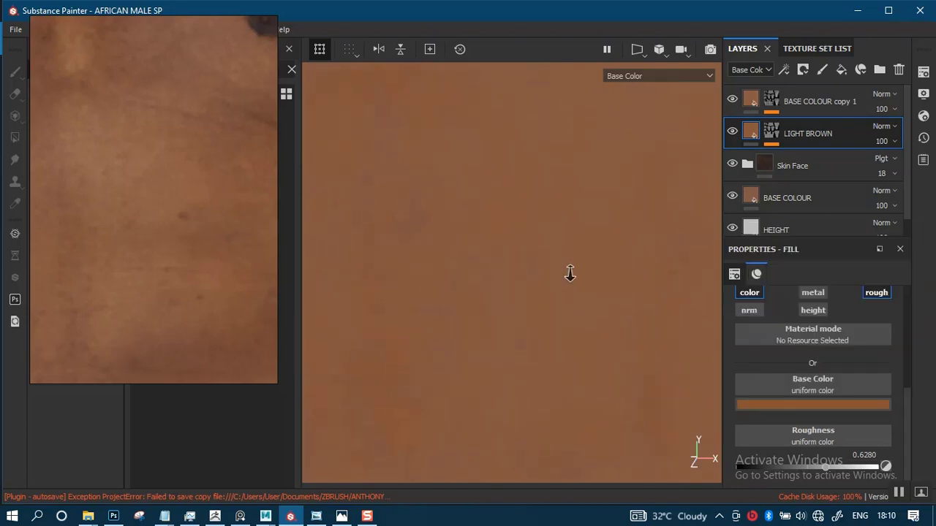
# Rename the BASE COLOUR copy 1 layer as DARK BROWN.
pyautogui.click(751, 102)
pyautogui.doubleClick(812, 101)
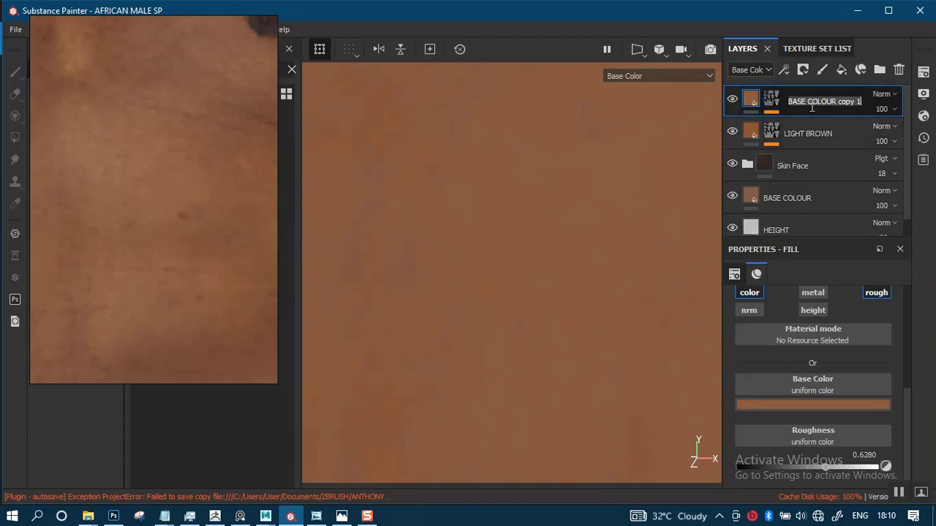
pyautogui.write('DARK BROWN')
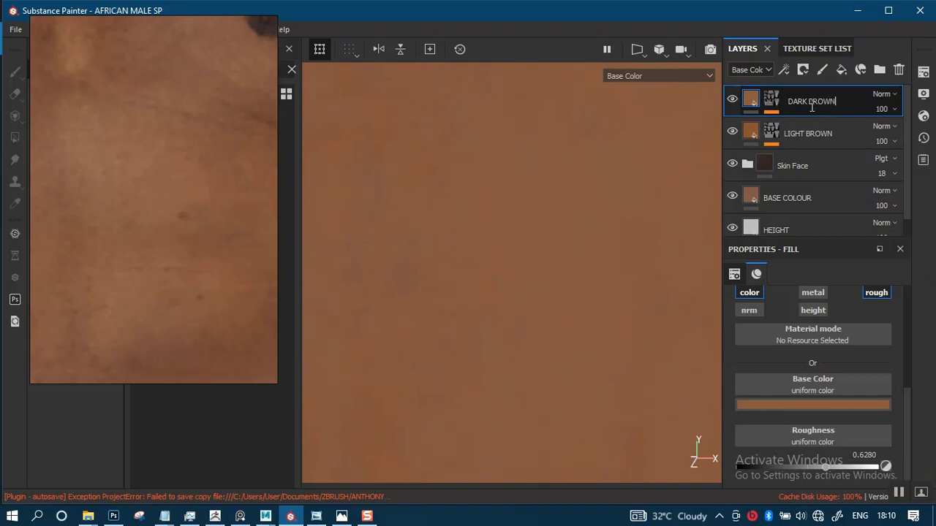
pyautogui.press('Return')
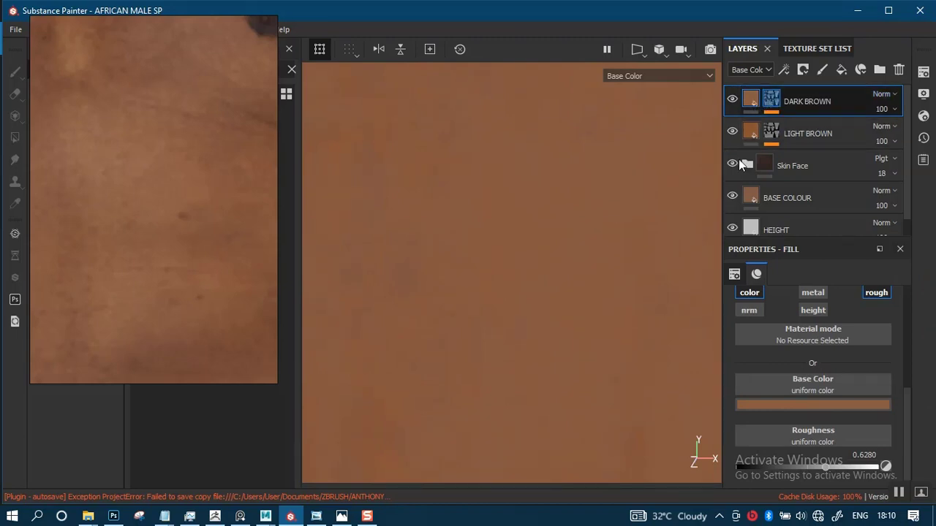
# Replace the BnW Spots 3 grayscale in the DARK BROWN layer's mask with the Clouds 2 procedural texture.
pyautogui.click(772, 101)
pyautogui.click(800, 128)
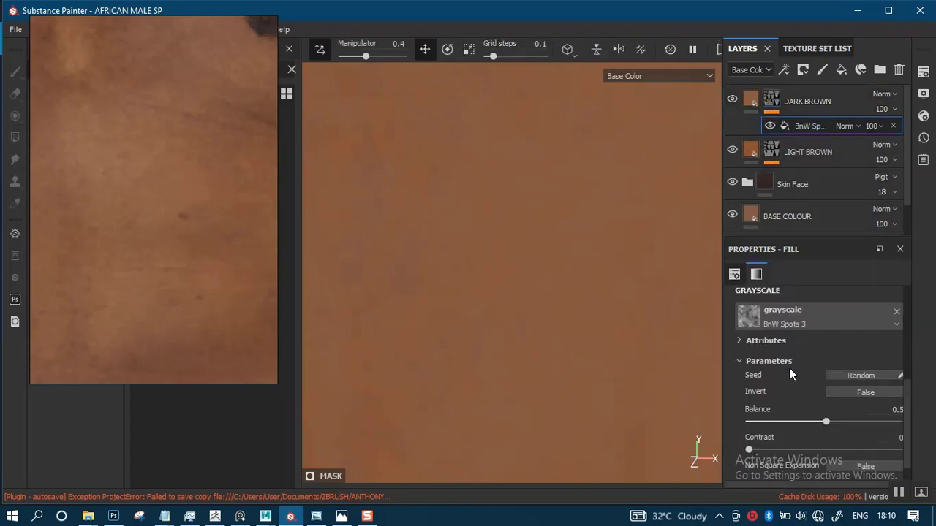
pyautogui.scroll(-1, 907, 408)
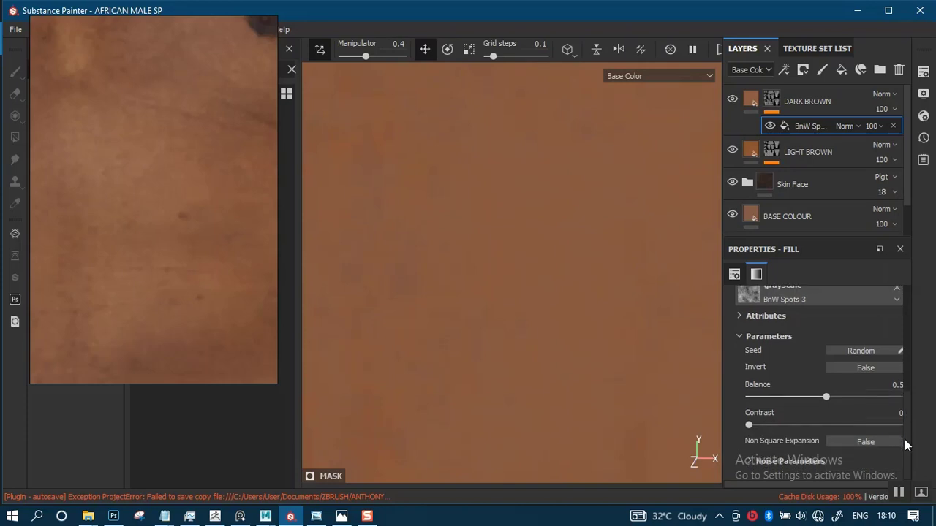
pyautogui.scroll(4, 909, 388)
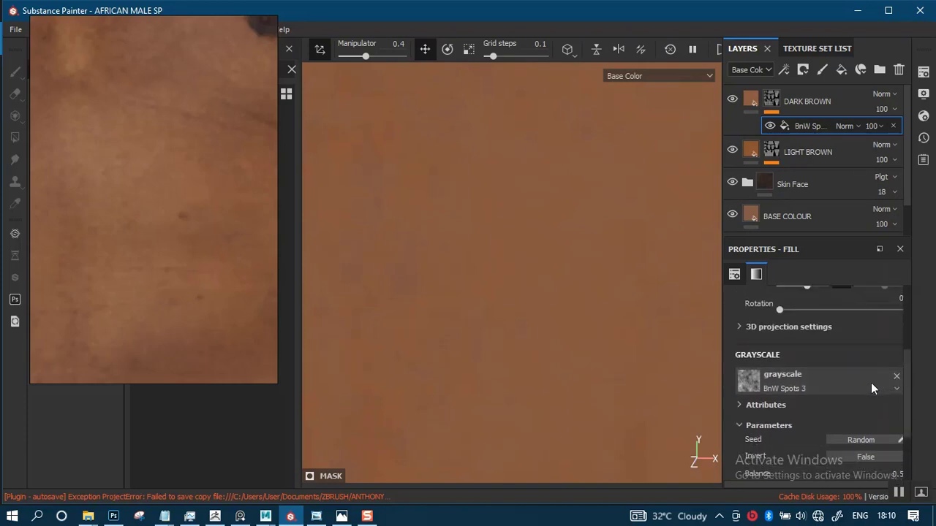
pyautogui.click(822, 389)
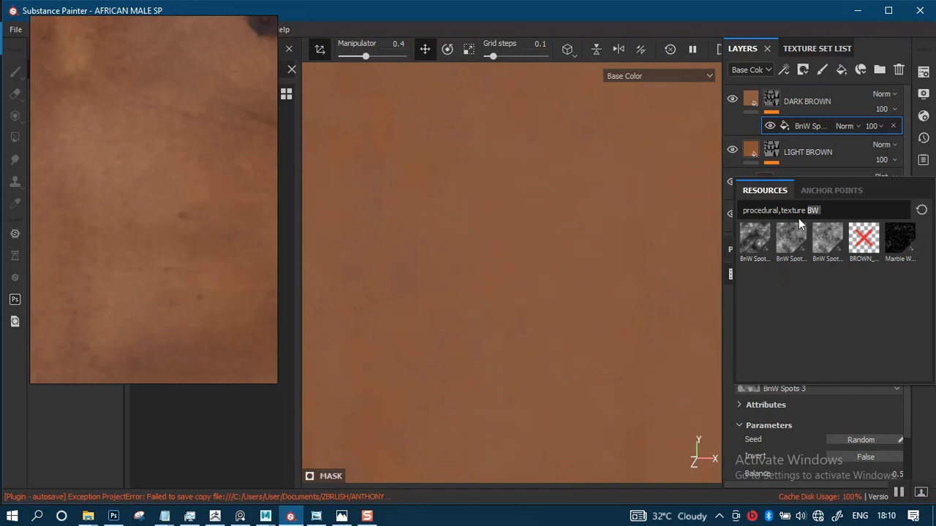
pyautogui.press('BackSpace')
pyautogui.write('CLOU')
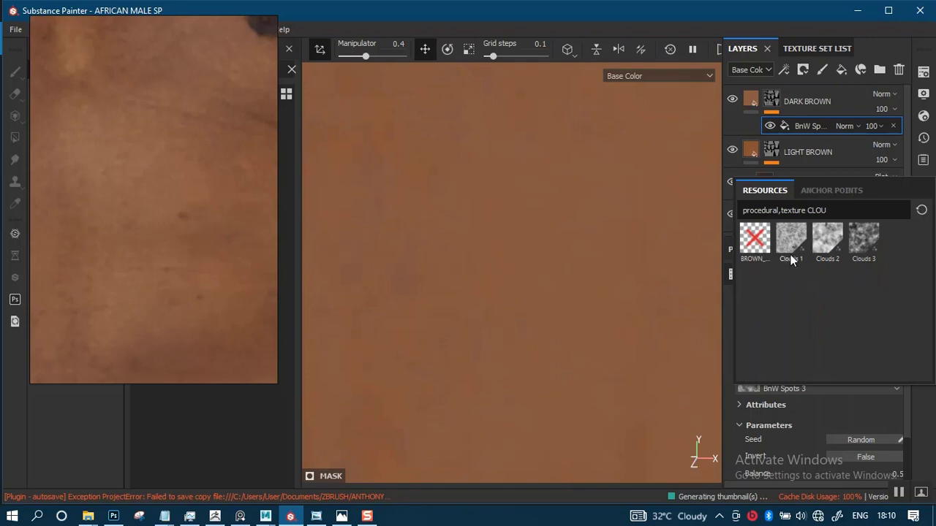
pyautogui.moveTo(795, 248)
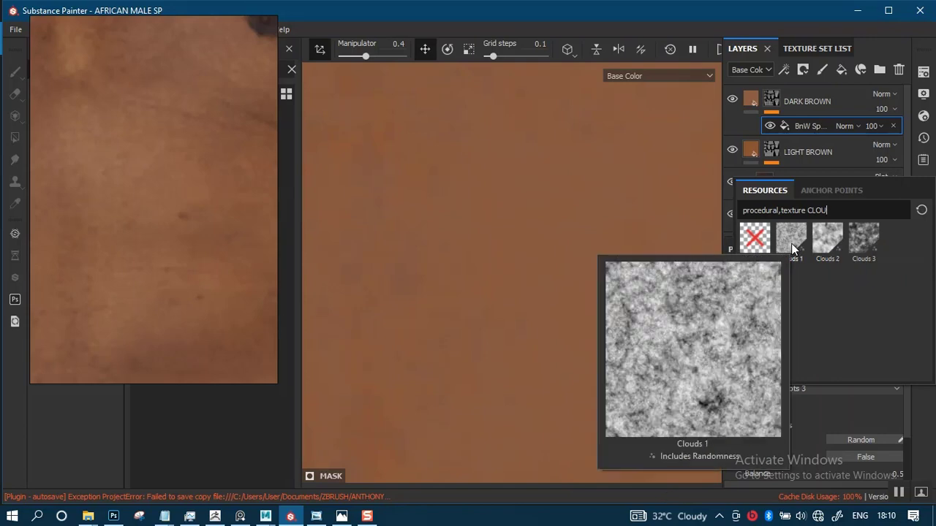
pyautogui.moveTo(826, 240)
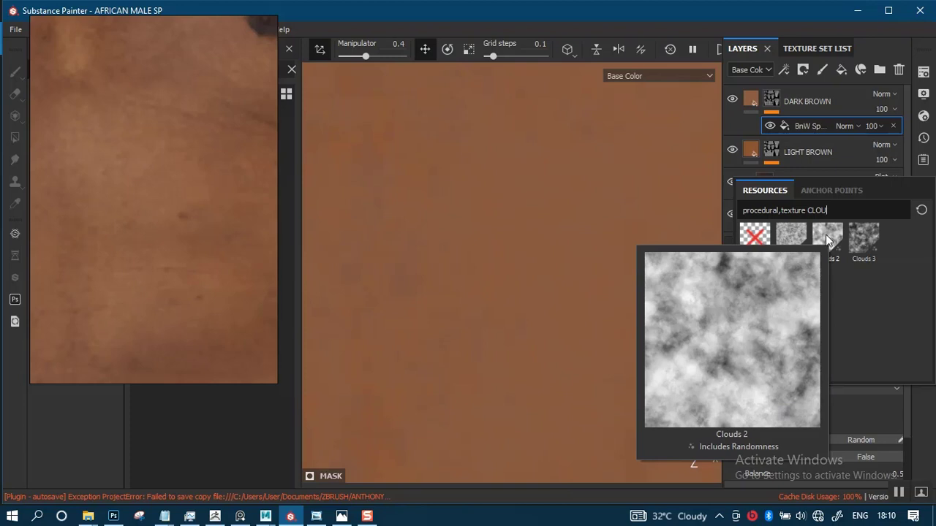
pyautogui.moveTo(875, 236)
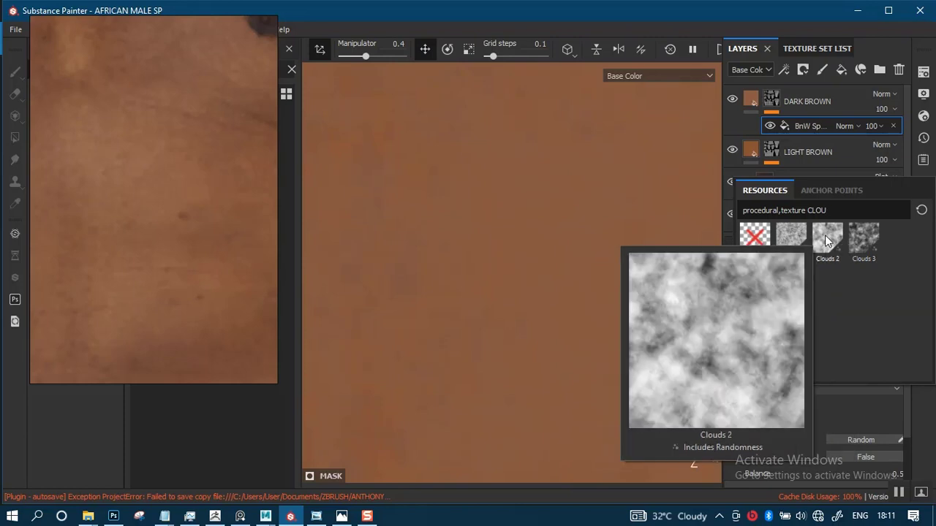
pyautogui.click(827, 240)
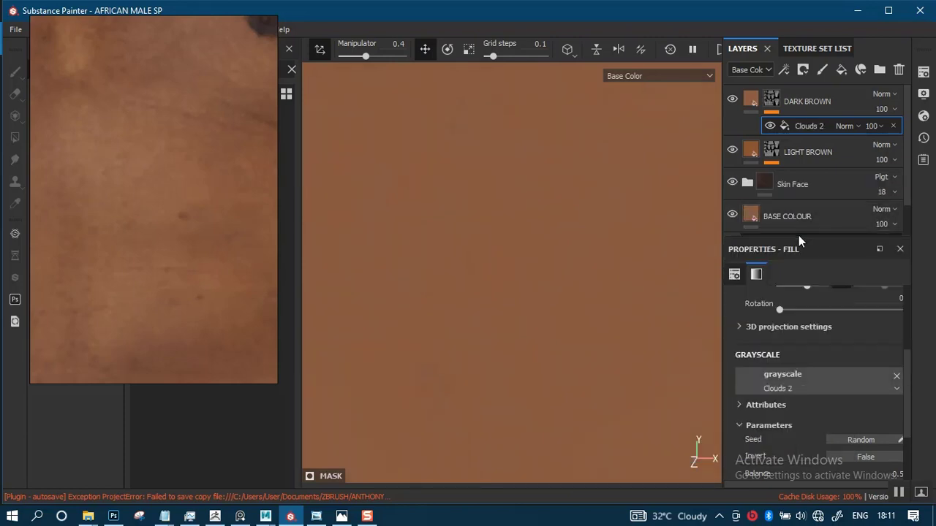
# Switch to the Mask display and examine the Clouds 2 pattern across the torso and arms.
pyautogui.press('c')
pyautogui.press('c')
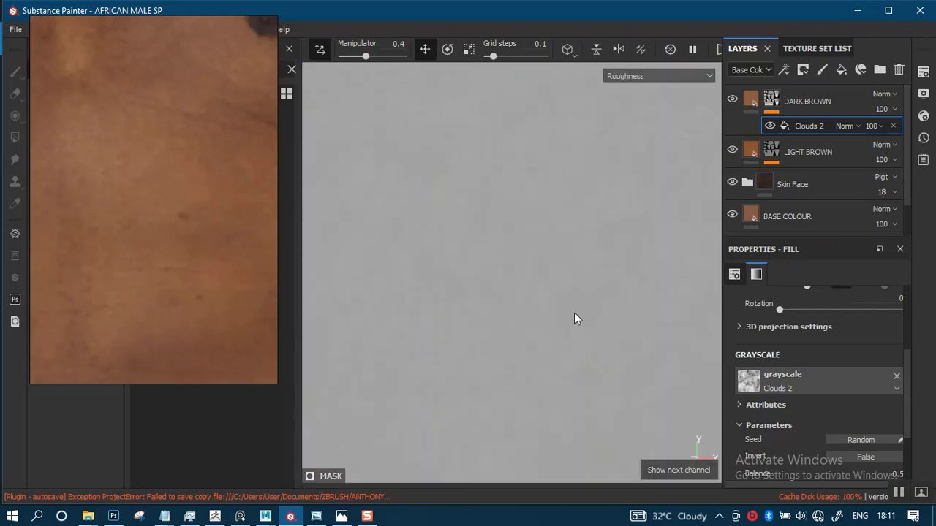
pyautogui.press('c')
pyautogui.press('c')
pyautogui.press('c')
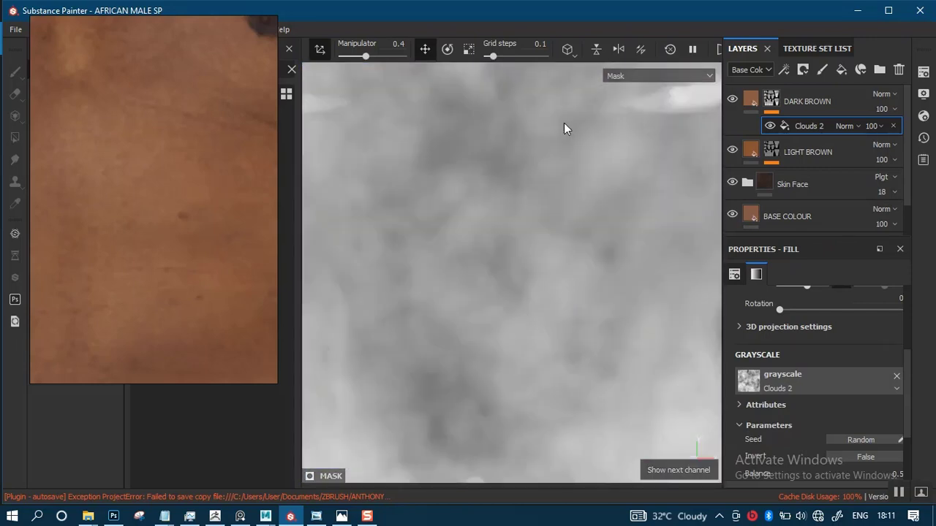
pyautogui.keyDown('alt'); pyautogui.moveTo(556, 312); pyautogui.dragTo(556, 210, button='right'); pyautogui.keyUp('alt')
pyautogui.keyDown('alt'); pyautogui.moveTo(569, 302); pyautogui.dragTo(561, 237, button='right'); pyautogui.keyUp('alt')
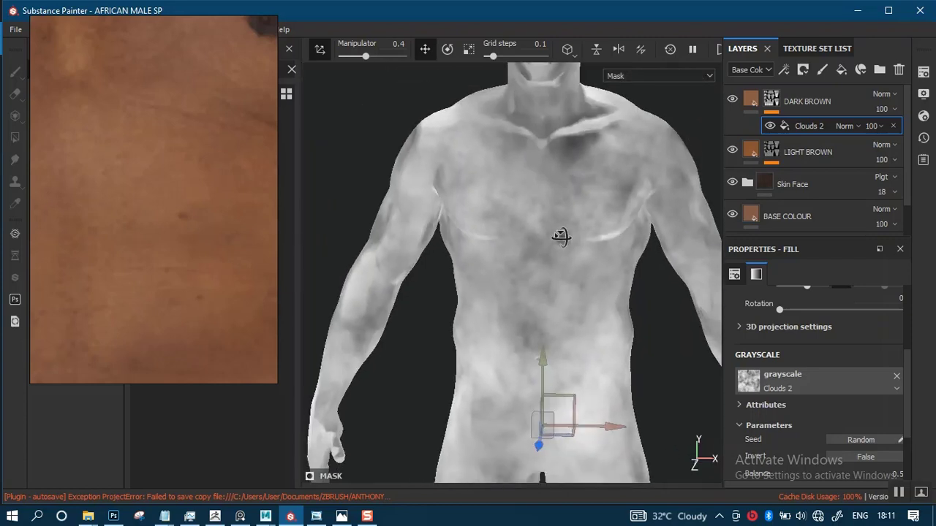
pyautogui.keyDown('alt'); pyautogui.moveTo(561, 237); pyautogui.dragTo(558, 217, button='middle'); pyautogui.keyUp('alt')
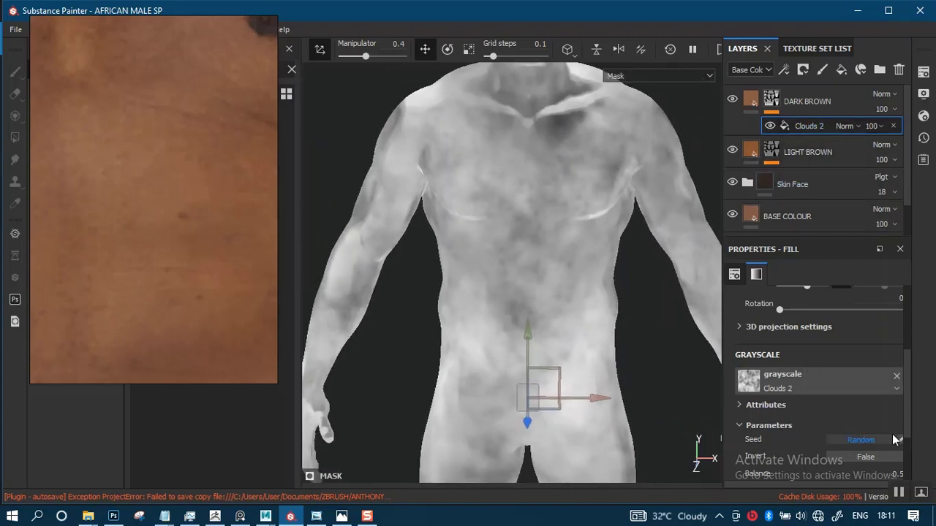
# Set the balance of the Clouds 2 mask fill to 0.42 and its noise scale to about 4.
pyautogui.scroll(-3, 903, 438)
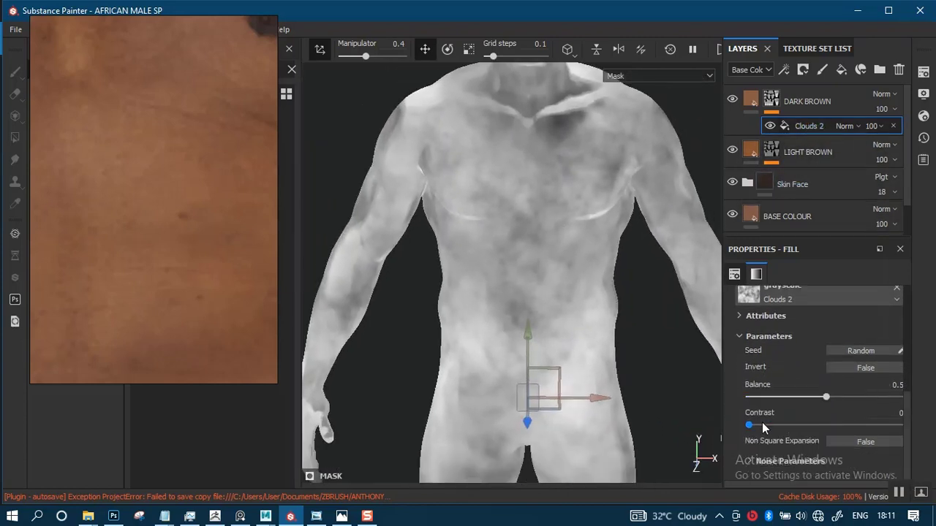
pyautogui.moveTo(747, 426)
pyautogui.mouseDown()
pyautogui.moveTo(819, 426)
pyautogui.moveTo(749, 427)
pyautogui.mouseUp()
pyautogui.moveTo(821, 401)
pyautogui.mouseDown()
pyautogui.moveTo(848, 399)
pyautogui.moveTo(805, 401)
pyautogui.moveTo(836, 409)
pyautogui.mouseUp()
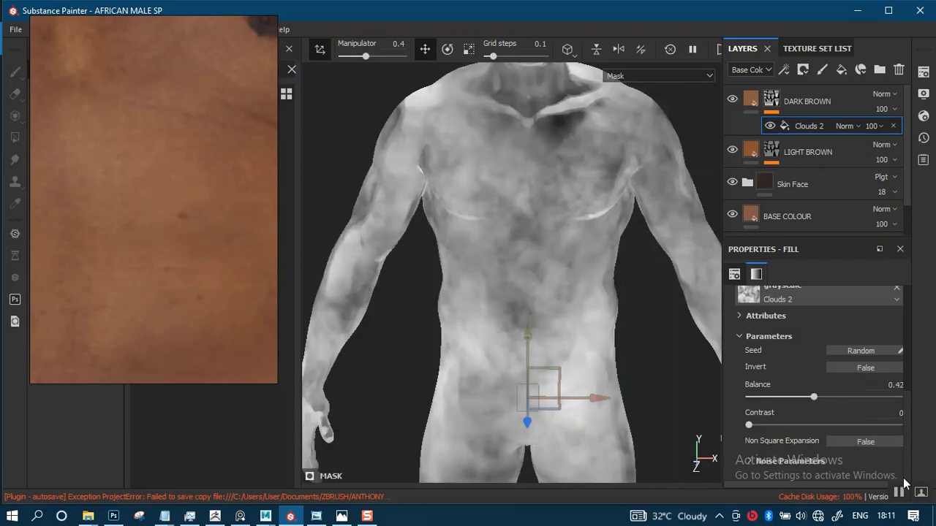
pyautogui.click(751, 460)
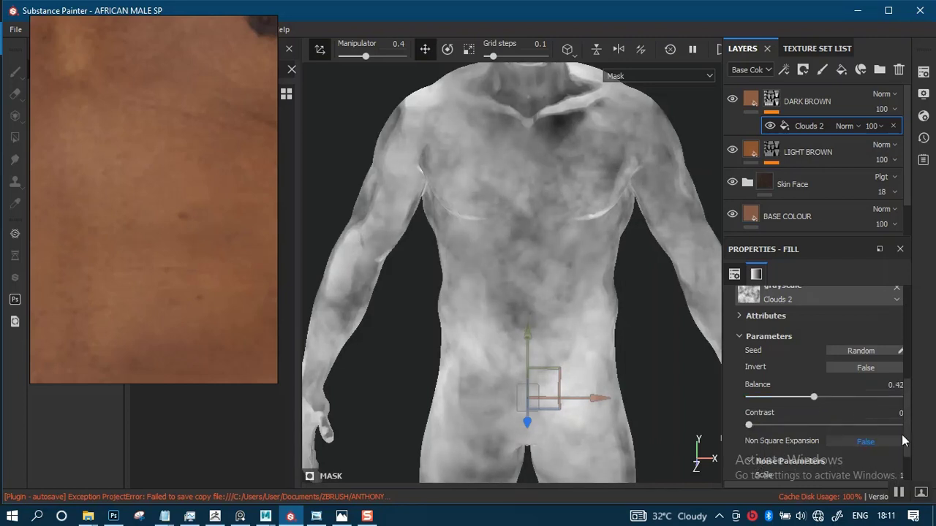
pyautogui.moveTo(906, 438); pyautogui.dragTo(909, 465)
pyautogui.click(819, 436)
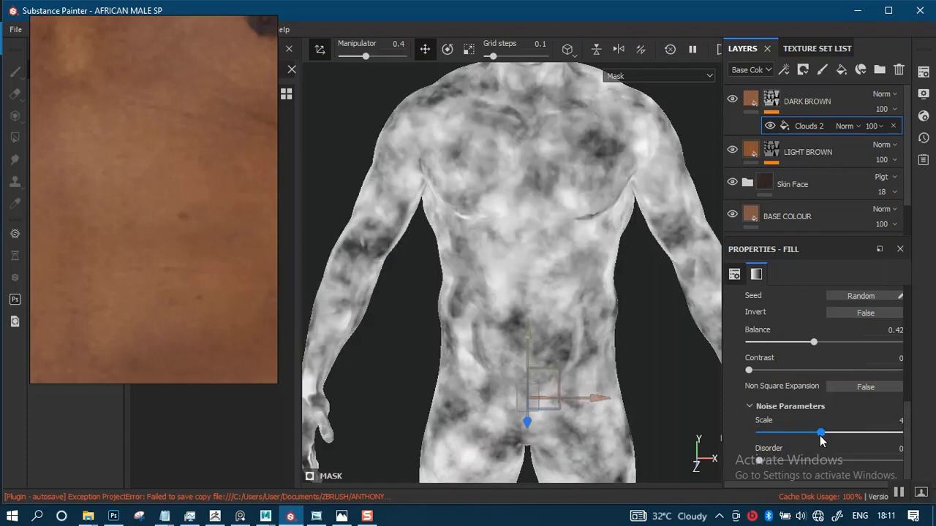
pyautogui.moveTo(821, 437); pyautogui.dragTo(910, 351)
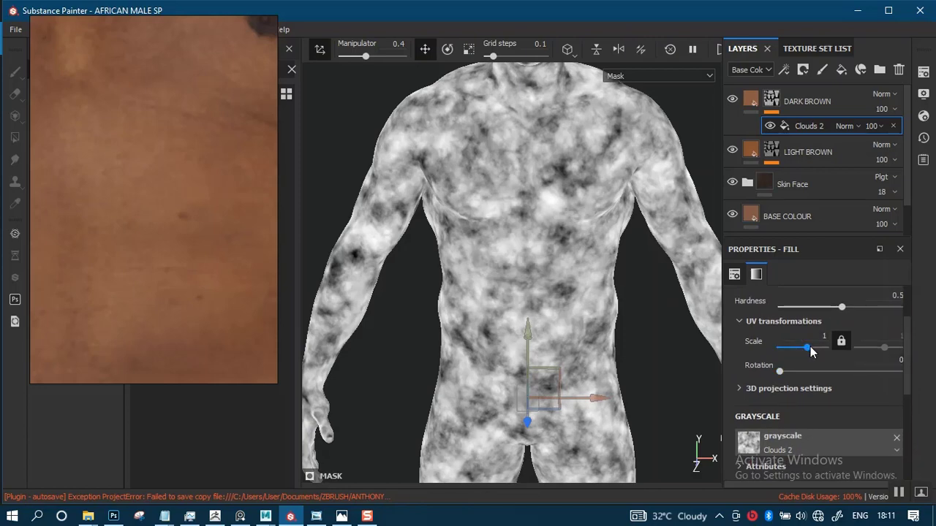
# Try several UV scales for the Clouds 2 mask fill and set the scale to 3.
pyautogui.click(809, 350)
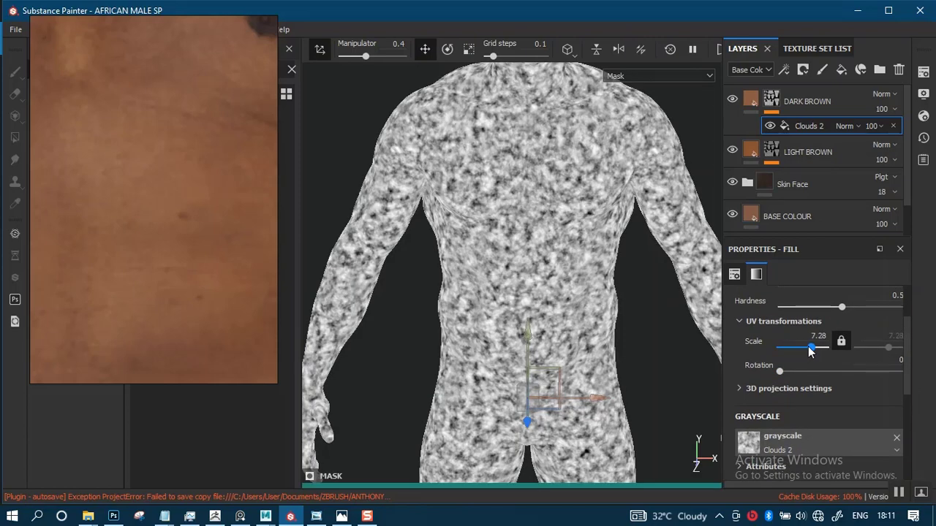
pyautogui.click(808, 348)
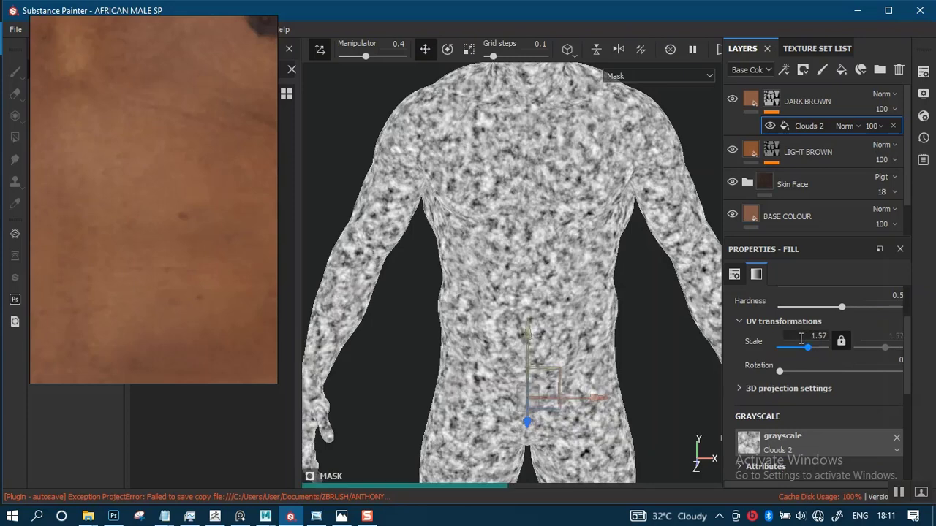
pyautogui.click(805, 336)
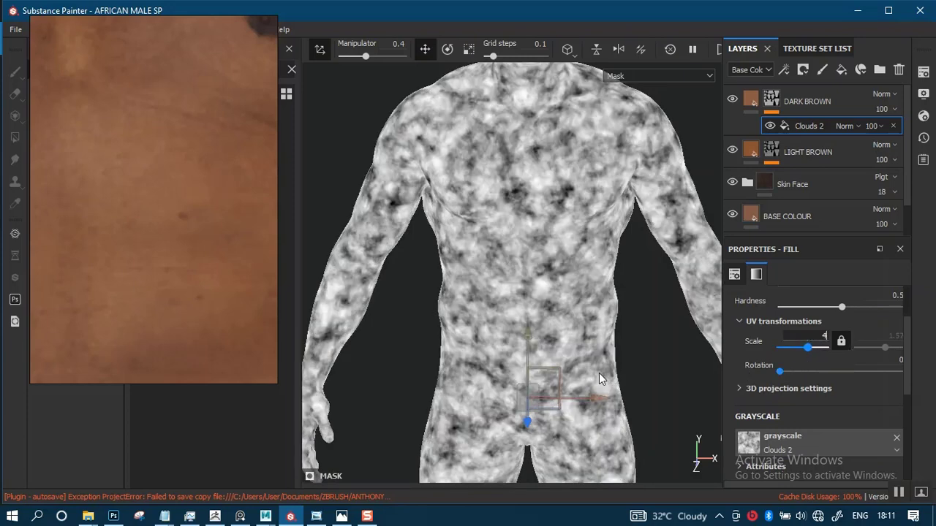
pyautogui.press('Return')
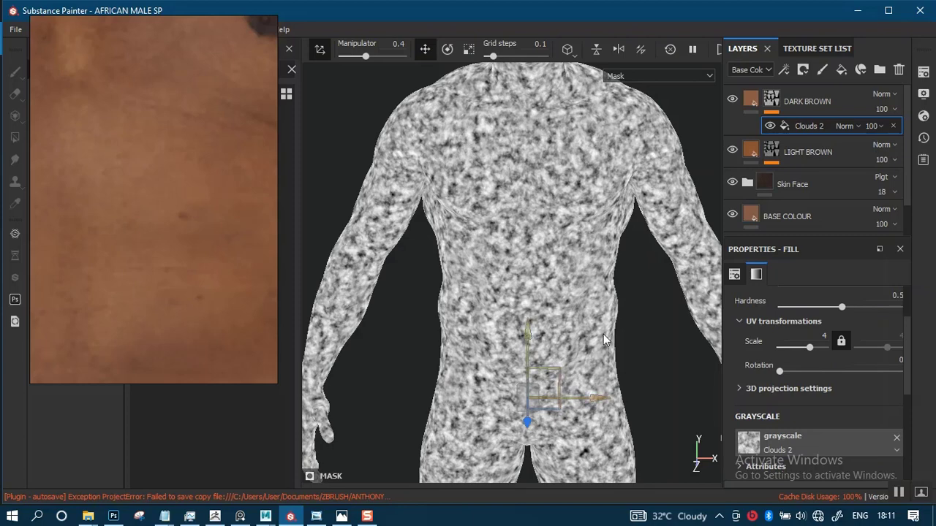
pyautogui.click(814, 335)
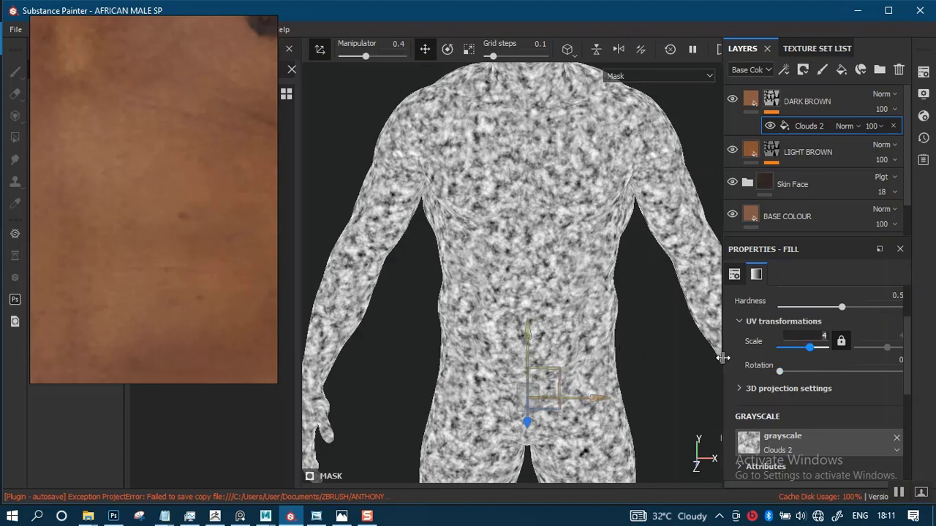
pyautogui.write('3')
pyautogui.press('Return')
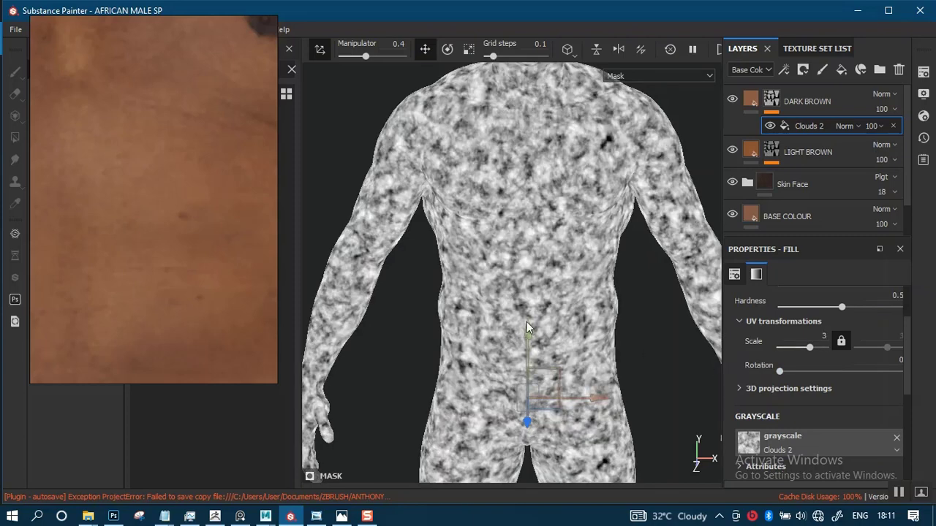
# Return to the Material display and examine the skin color variation on the chest and upper abdomen.
pyautogui.press('m')
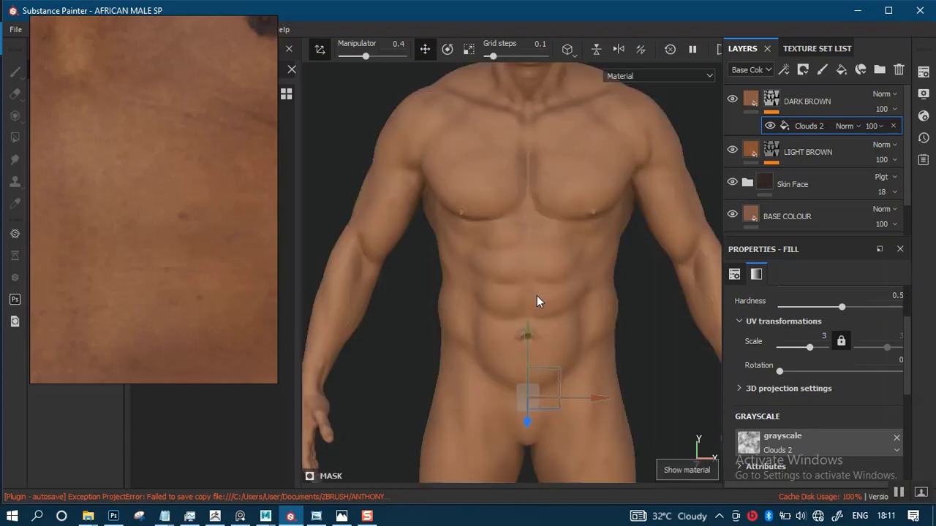
pyautogui.keyDown('alt'); pyautogui.moveTo(537, 297); pyautogui.dragTo(534, 334, button='right'); pyautogui.keyUp('alt')
pyautogui.keyDown('alt'); pyautogui.moveTo(542, 281); pyautogui.dragTo(513, 407, button='middle'); pyautogui.keyUp('alt')
pyautogui.keyDown('alt'); pyautogui.moveTo(513, 407); pyautogui.dragTo(509, 449, button='right'); pyautogui.keyUp('alt')
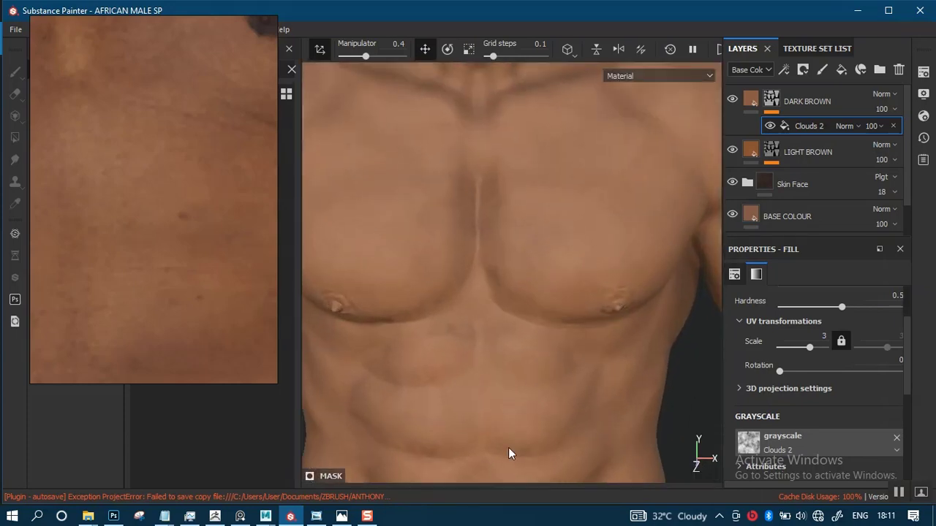
pyautogui.keyDown('alt'); pyautogui.moveTo(526, 329); pyautogui.dragTo(522, 343, button='right'); pyautogui.keyUp('alt')
pyautogui.keyDown('alt'); pyautogui.moveTo(522, 343); pyautogui.dragTo(590, 295); pyautogui.keyUp('alt')
pyautogui.keyDown('alt'); pyautogui.moveTo(633, 207); pyautogui.dragTo(585, 258); pyautogui.keyUp('alt')
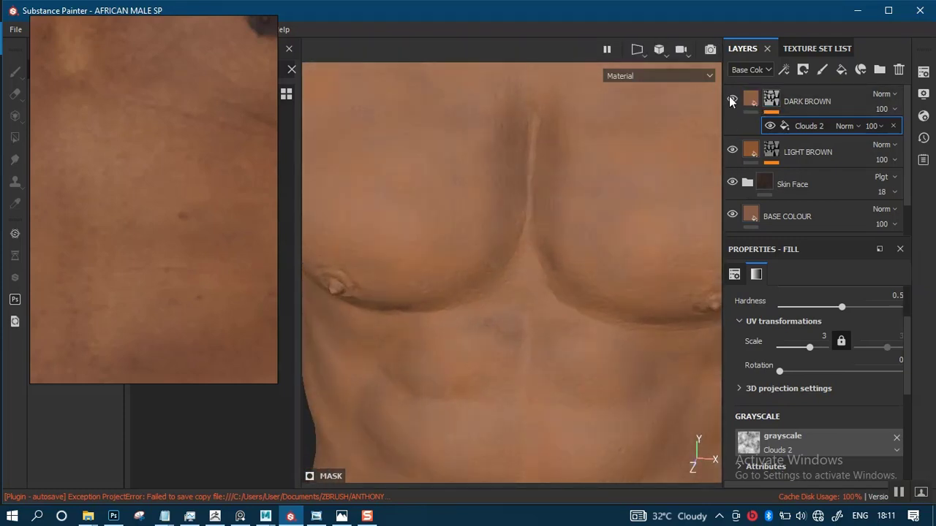
# Toggle the DARK BROWN layer's visibility and examine the skin color across the torso, arms and neck.
pyautogui.click(731, 100)
pyautogui.keyDown('alt'); pyautogui.moveTo(557, 318); pyautogui.dragTo(538, 67, button='right'); pyautogui.keyUp('alt')
pyautogui.keyDown('alt'); pyautogui.moveTo(484, 281); pyautogui.dragTo(499, 130, button='right'); pyautogui.keyUp('alt')
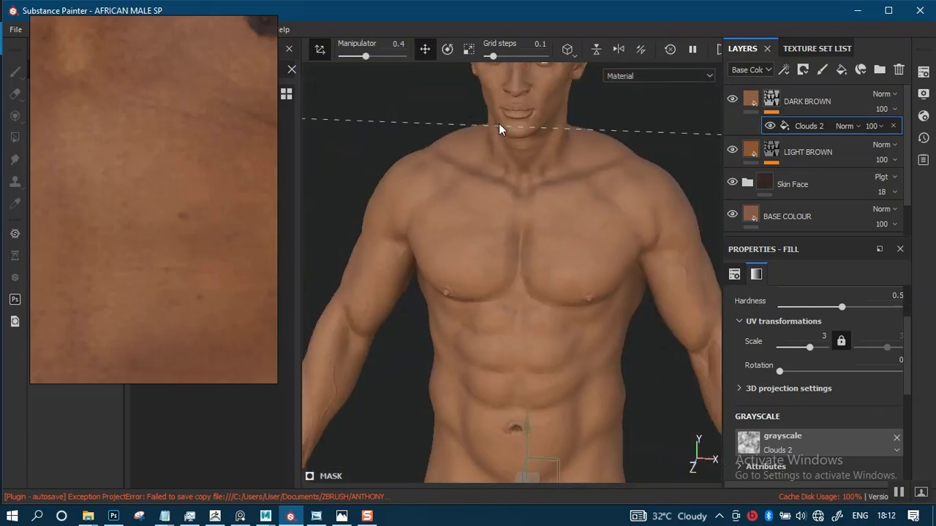
pyautogui.keyDown('alt'); pyautogui.moveTo(513, 245); pyautogui.dragTo(521, 150, button='right'); pyautogui.keyUp('alt')
pyautogui.keyDown('alt'); pyautogui.moveTo(535, 245); pyautogui.dragTo(519, 186, button='middle'); pyautogui.keyUp('alt')
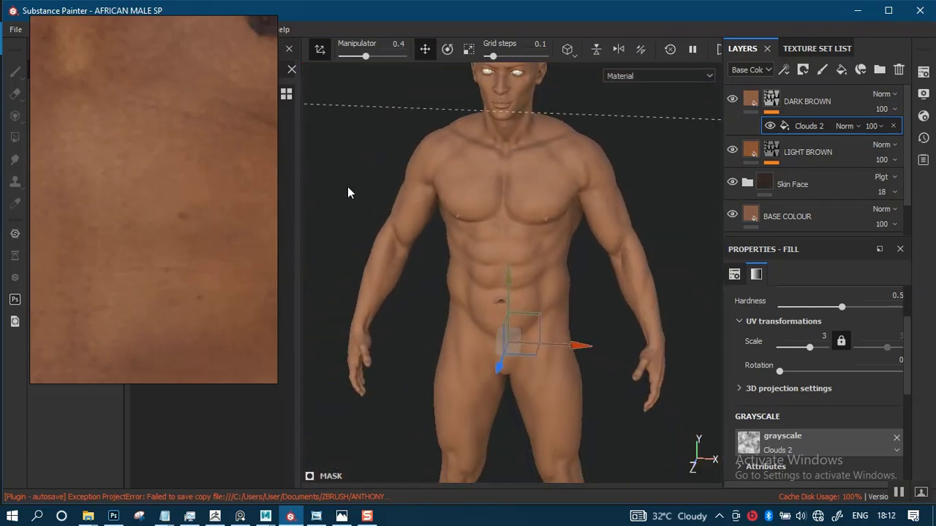
pyautogui.keyDown('alt'); pyautogui.moveTo(508, 204); pyautogui.dragTo(519, 357, button='right'); pyautogui.keyUp('alt')
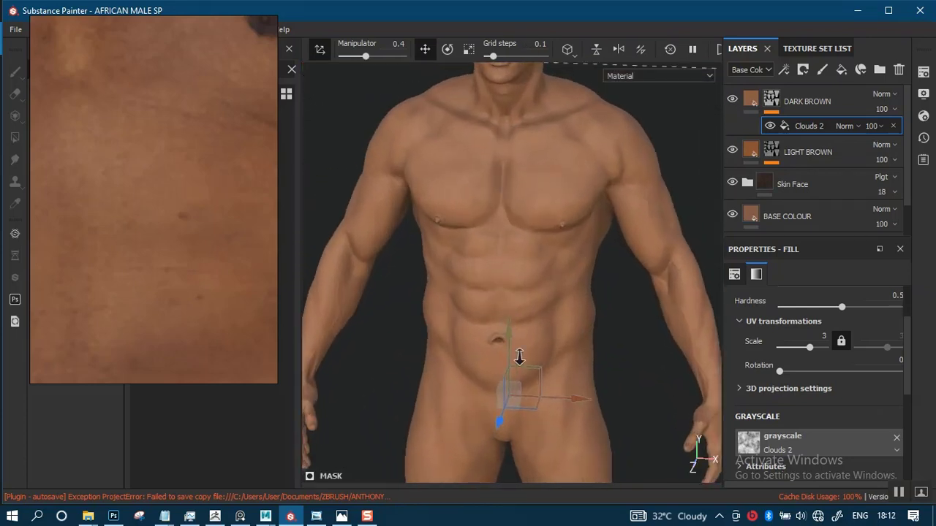
pyautogui.keyDown('alt'); pyautogui.moveTo(489, 272); pyautogui.dragTo(505, 257); pyautogui.keyUp('alt')
pyautogui.keyDown('alt'); pyautogui.moveTo(497, 228); pyautogui.dragTo(516, 142, button='middle'); pyautogui.keyUp('alt')
pyautogui.keyDown('alt'); pyautogui.moveTo(516, 161); pyautogui.dragTo(520, 293, button='right'); pyautogui.keyUp('alt')
pyautogui.keyDown('alt'); pyautogui.moveTo(522, 147); pyautogui.dragTo(506, 332, button='middle'); pyautogui.keyUp('alt')
pyautogui.keyDown('alt'); pyautogui.moveTo(509, 204); pyautogui.dragTo(513, 252, button='right'); pyautogui.keyUp('alt')
pyautogui.keyDown('alt'); pyautogui.moveTo(517, 225); pyautogui.dragTo(505, 328, button='middle'); pyautogui.keyUp('alt')
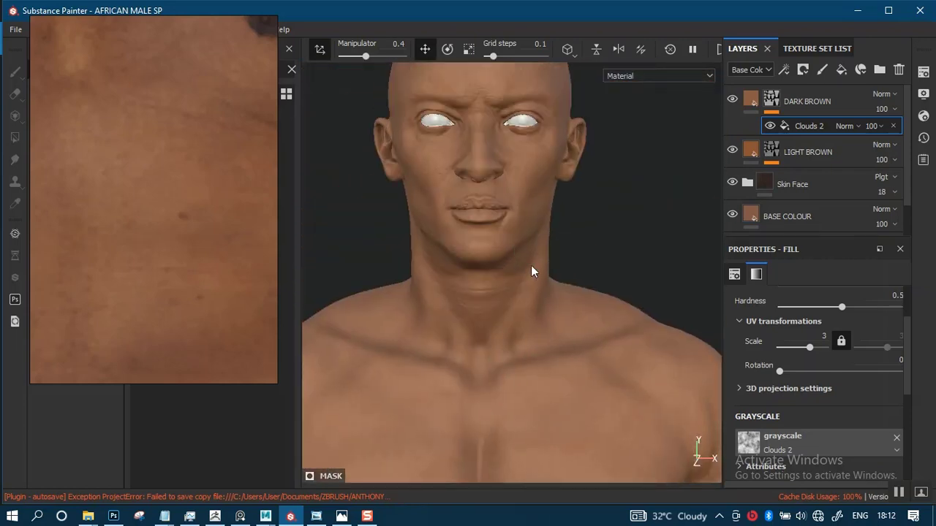
# Examine the skin color variation on the face, forehead and nose up close.
pyautogui.moveTo(570, 270)
pyautogui.keyDown('alt'); pyautogui.mouseDown()
pyautogui.moveTo(539, 267)
pyautogui.moveTo(566, 256)
pyautogui.mouseUp(); pyautogui.keyUp('alt')
pyautogui.keyDown('alt'); pyautogui.moveTo(516, 139); pyautogui.dragTo(510, 282, button='middle'); pyautogui.keyUp('alt')
pyautogui.keyDown('alt'); pyautogui.moveTo(496, 212); pyautogui.dragTo(468, 340, button='right'); pyautogui.keyUp('alt')
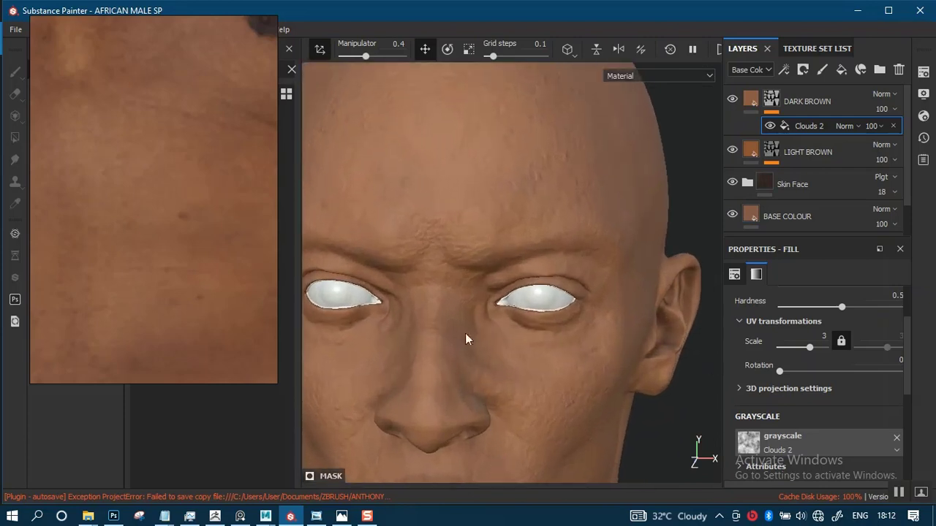
pyautogui.keyDown('alt'); pyautogui.moveTo(468, 339); pyautogui.dragTo(487, 255, button='middle'); pyautogui.keyUp('alt')
pyautogui.keyDown('alt'); pyautogui.moveTo(487, 255); pyautogui.dragTo(534, 274); pyautogui.keyUp('alt')
pyautogui.keyDown('alt'); pyautogui.moveTo(440, 275); pyautogui.dragTo(551, 310, button='middle'); pyautogui.keyUp('alt')
pyautogui.keyDown('alt'); pyautogui.moveTo(528, 245); pyautogui.dragTo(492, 69, button='right'); pyautogui.keyUp('alt')
pyautogui.keyDown('alt'); pyautogui.moveTo(462, 283); pyautogui.dragTo(476, 120, button='middle'); pyautogui.keyUp('alt')
# Examine the overall skin tone of the chest and abdomen from a wider view.
pyautogui.scroll(-8, 505, 294)
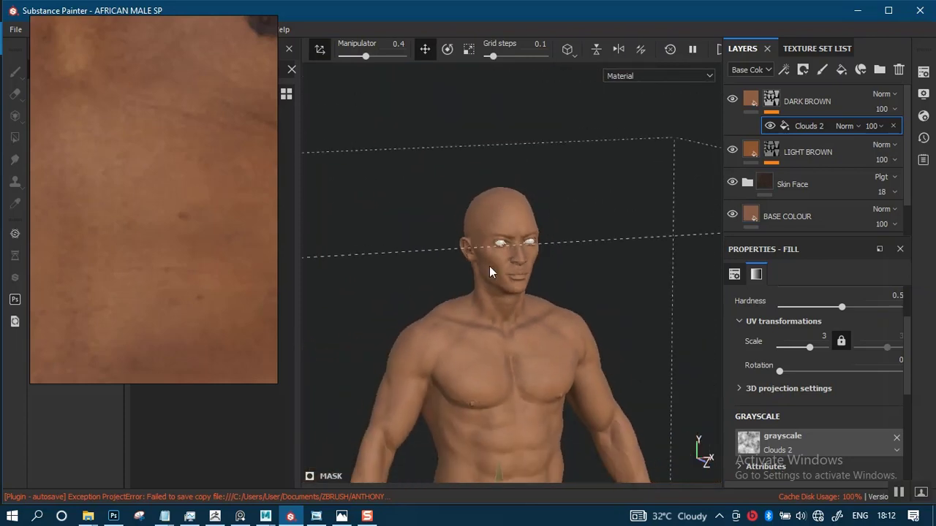
pyautogui.keyDown('alt'); pyautogui.moveTo(501, 326); pyautogui.dragTo(506, 117, button='middle'); pyautogui.keyUp('alt')
pyautogui.keyDown('alt'); pyautogui.moveTo(510, 139); pyautogui.dragTo(530, 314, button='right'); pyautogui.keyUp('alt')
pyautogui.keyDown('alt'); pyautogui.moveTo(538, 269); pyautogui.dragTo(539, 301, button='middle'); pyautogui.keyUp('alt')
pyautogui.keyDown('alt'); pyautogui.moveTo(468, 299); pyautogui.dragTo(505, 273); pyautogui.keyUp('alt')
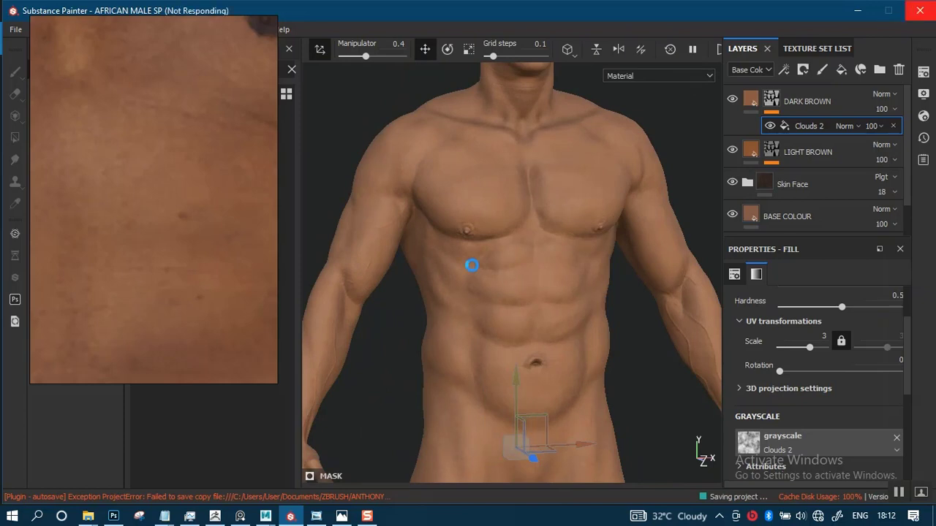
# Examine the color variation on the chest and abdomen of the reference skin texture.
pyautogui.scroll(-5, 148, 212)
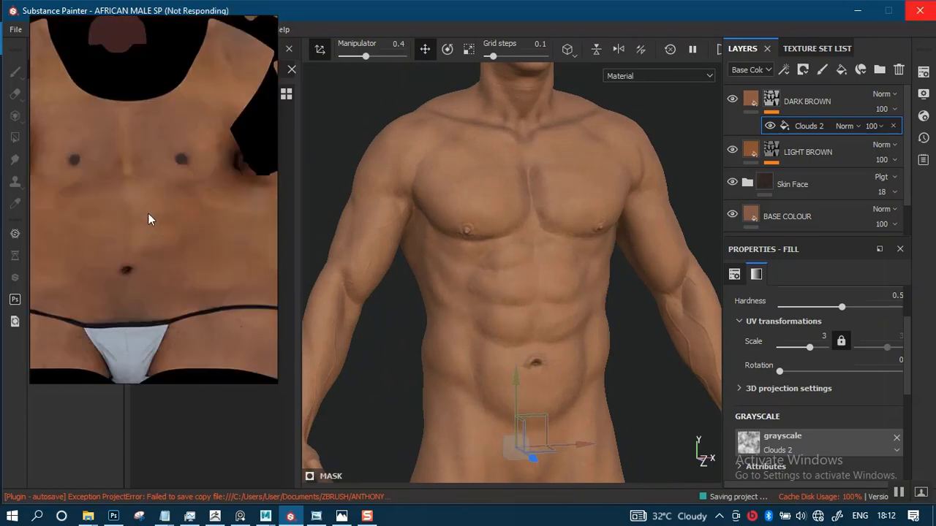
pyautogui.scroll(-2, 147, 213)
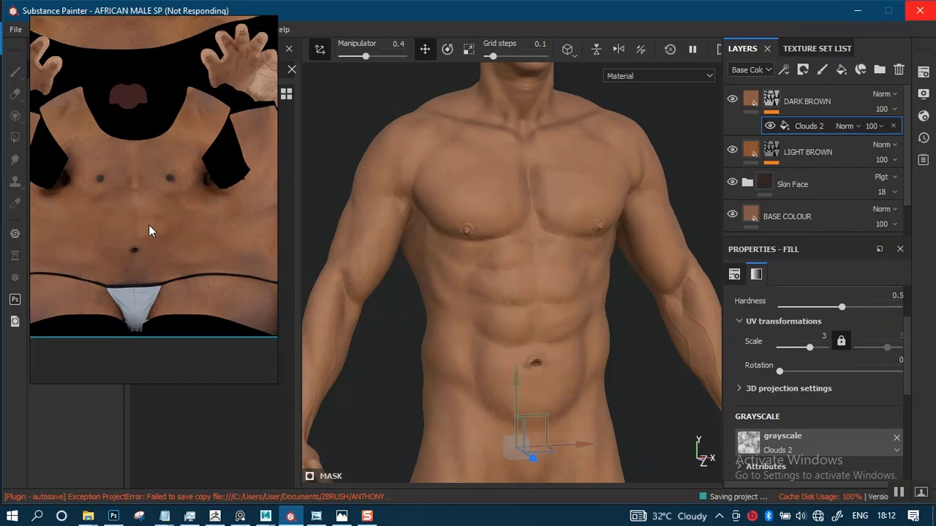
pyautogui.scroll(5, 171, 228)
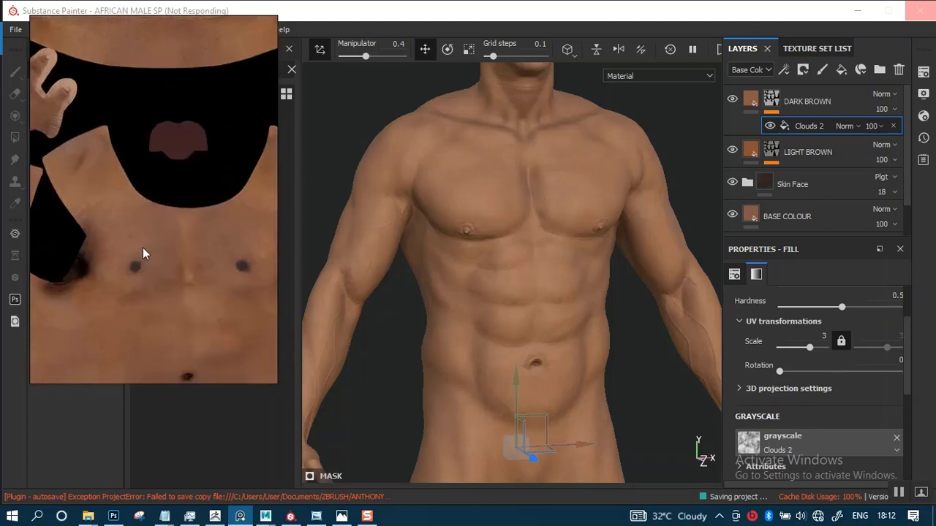
pyautogui.scroll(-4, 142, 247)
pyautogui.moveTo(144, 210); pyautogui.dragTo(185, 192, button='middle')
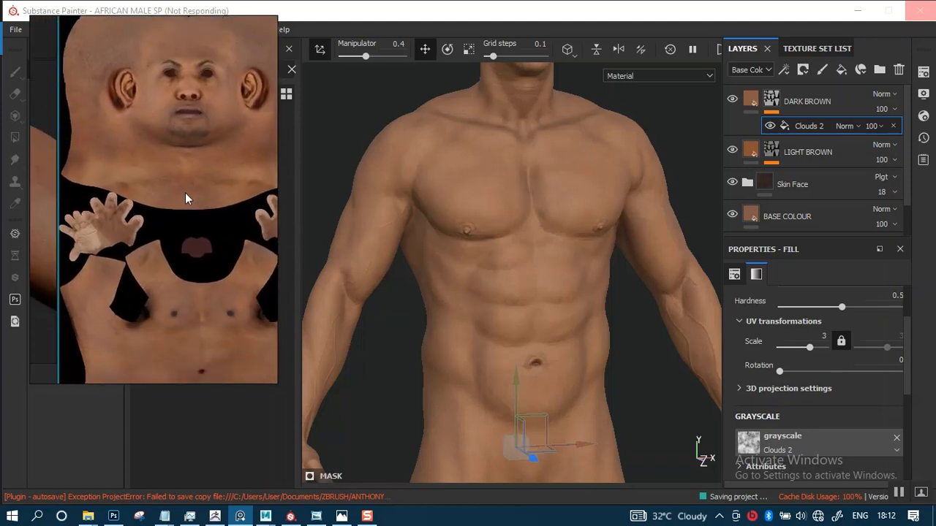
pyautogui.scroll(3, 194, 242)
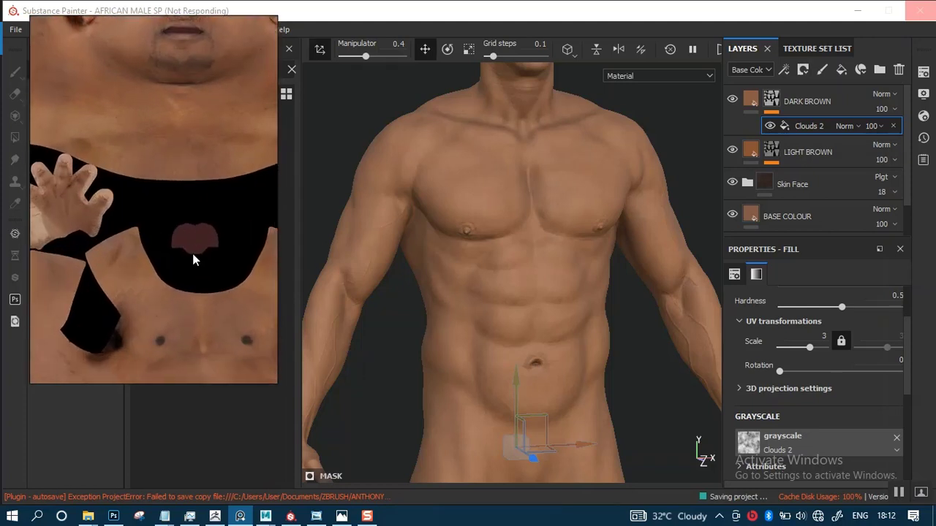
pyautogui.scroll(4, 146, 252)
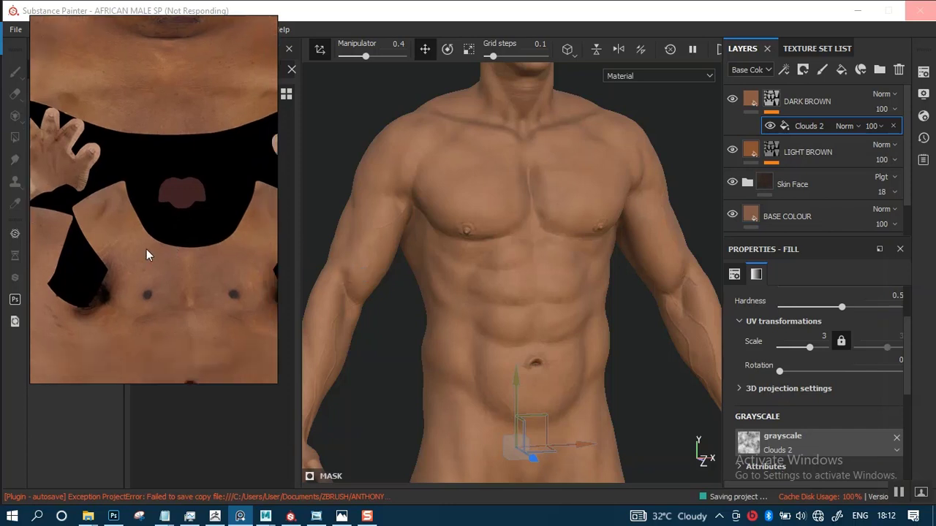
pyautogui.scroll(3, 177, 272)
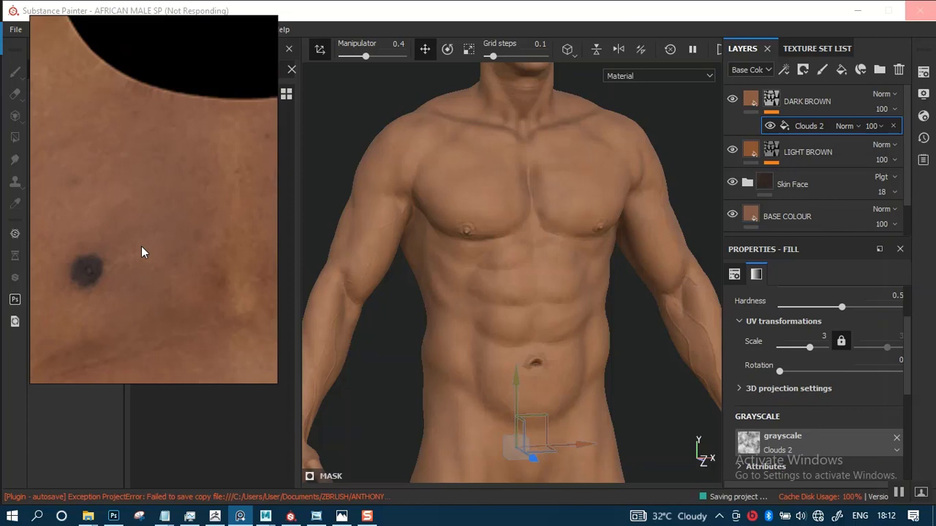
pyautogui.scroll(-4, 141, 246)
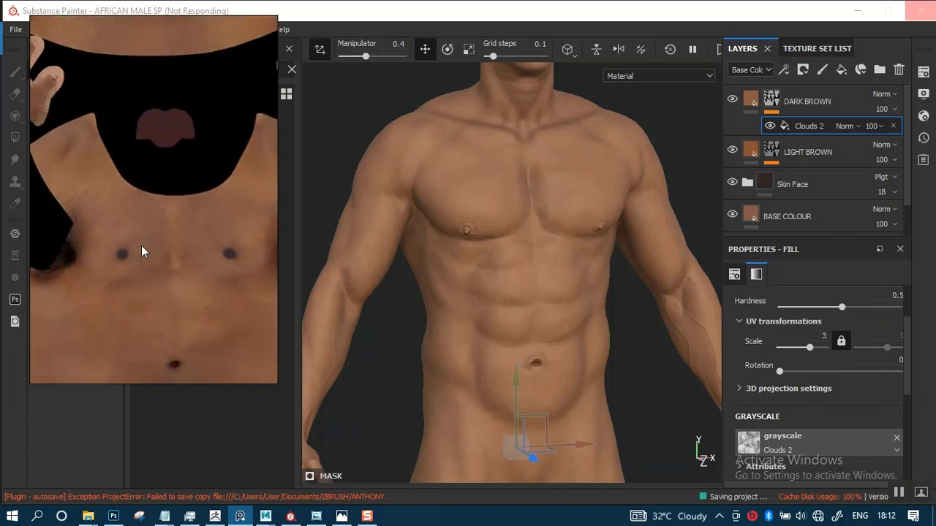
# Examine the color zones around the cheek, eye and nose on the reference face texture.
pyautogui.moveTo(142, 242); pyautogui.dragTo(149, 347, button='middle')
pyautogui.moveTo(165, 192); pyautogui.dragTo(163, 348, button='middle')
pyautogui.moveTo(146, 146); pyautogui.dragTo(164, 324, button='middle')
pyautogui.scroll(3, 171, 266)
pyautogui.moveTo(165, 264); pyautogui.dragTo(200, 187, button='middle')
pyautogui.scroll(2, 159, 214)
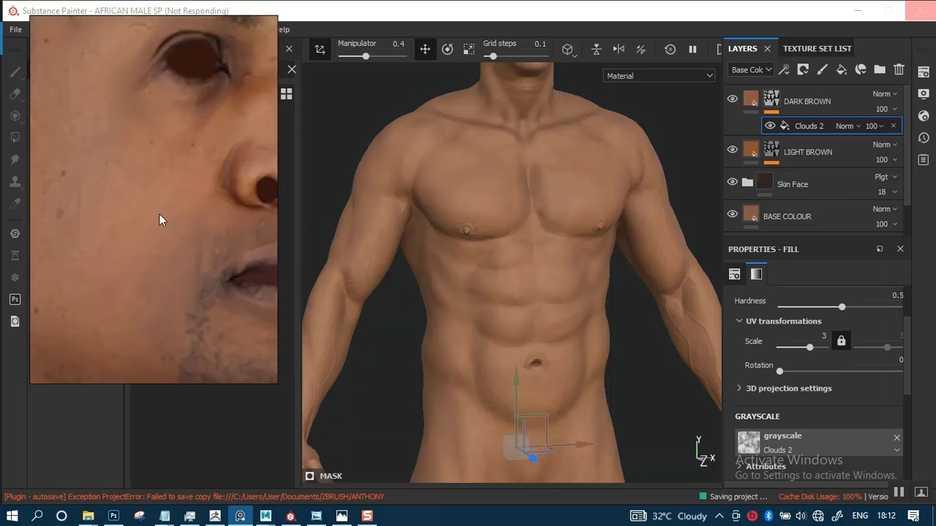
pyautogui.moveTo(160, 214); pyautogui.dragTo(46, 222, button='middle')
pyautogui.moveTo(137, 209); pyautogui.dragTo(239, 220, button='middle')
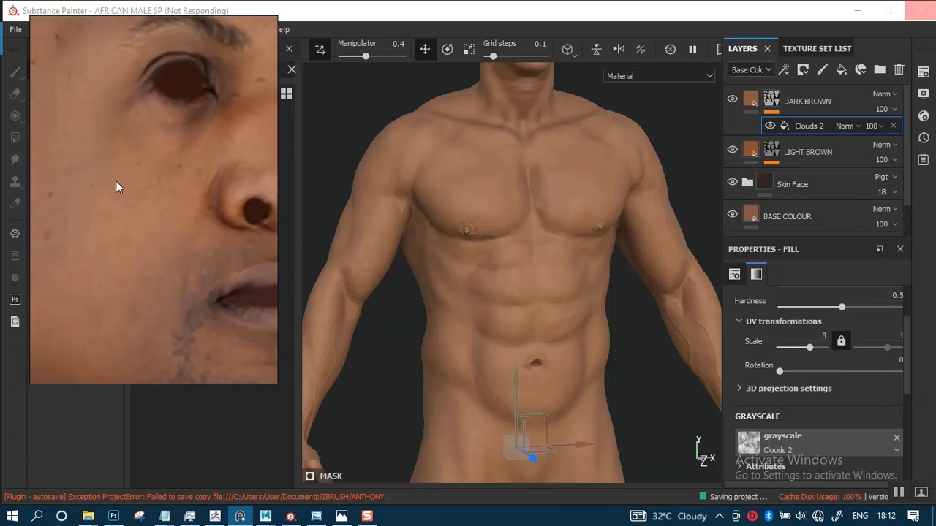
pyautogui.scroll(-3, 133, 199)
pyautogui.moveTo(139, 188); pyautogui.dragTo(102, 209, button='middle')
pyautogui.scroll(3, 140, 247)
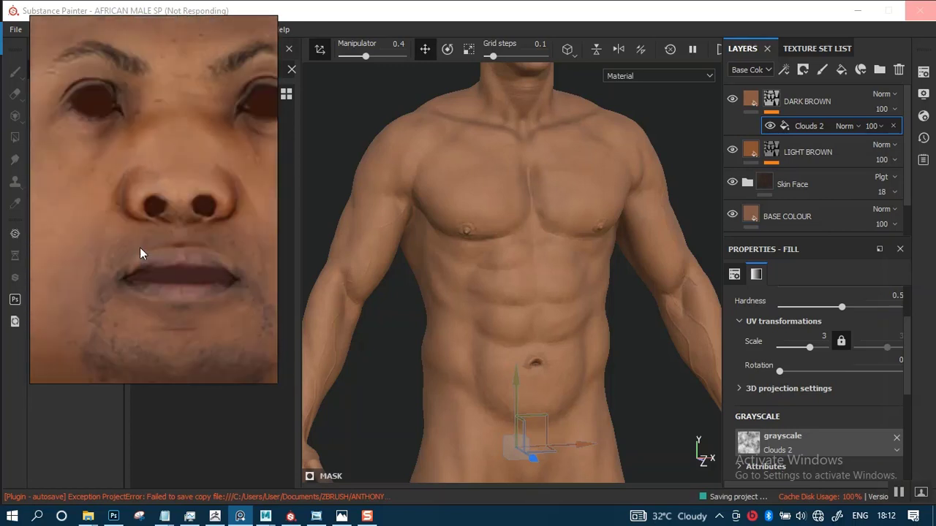
# Examine the lip and chin coloring on the reference face texture.
pyautogui.scroll(2, 140, 247)
pyautogui.moveTo(164, 249); pyautogui.dragTo(143, 248, button='middle')
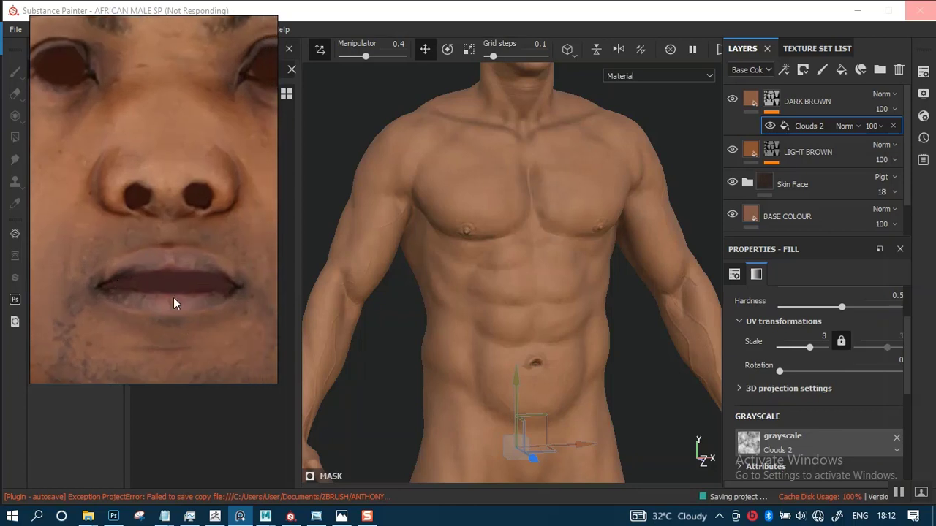
pyautogui.moveTo(174, 297); pyautogui.dragTo(175, 243, button='middle')
pyautogui.scroll(4, 171, 241)
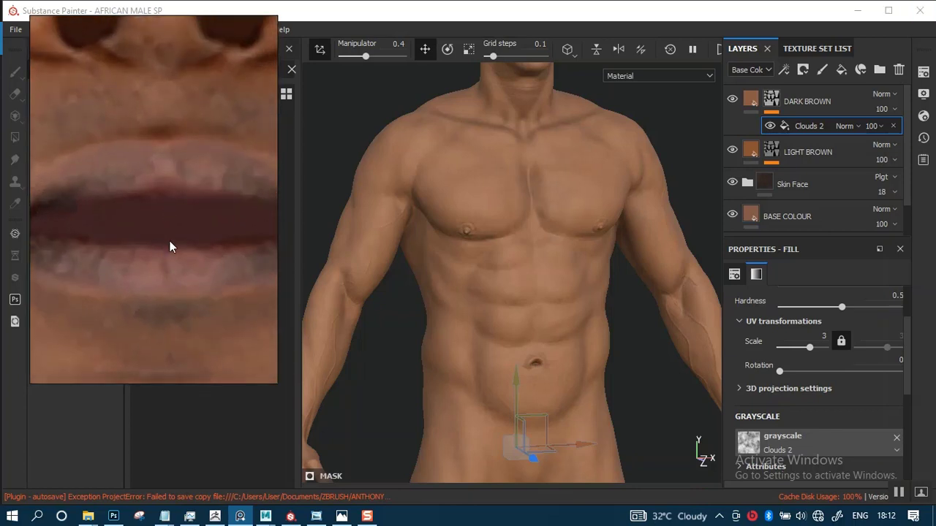
pyautogui.scroll(-4, 146, 285)
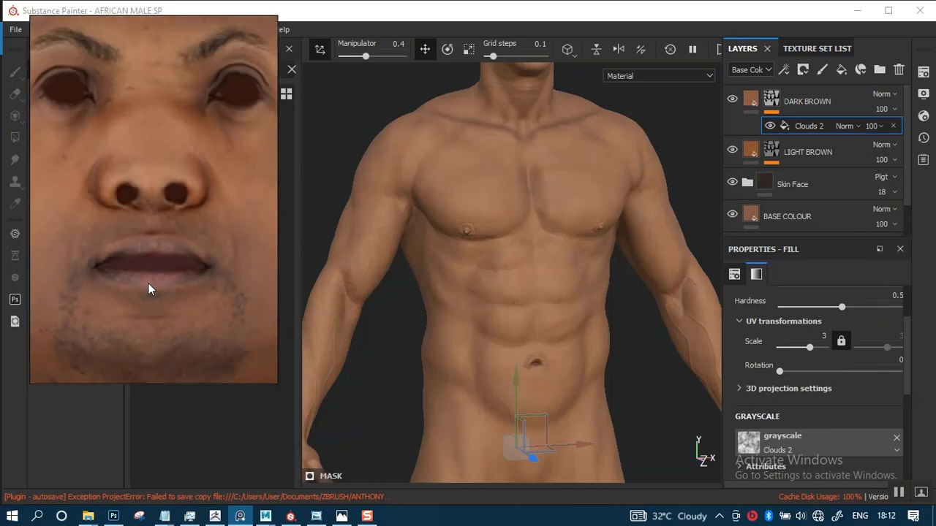
pyautogui.moveTo(147, 283); pyautogui.dragTo(167, 314, button='middle')
pyautogui.scroll(2, 163, 283)
# Examine the forehead, ear, neck and hand tones on the reference skin texture.
pyautogui.scroll(-4, 163, 281)
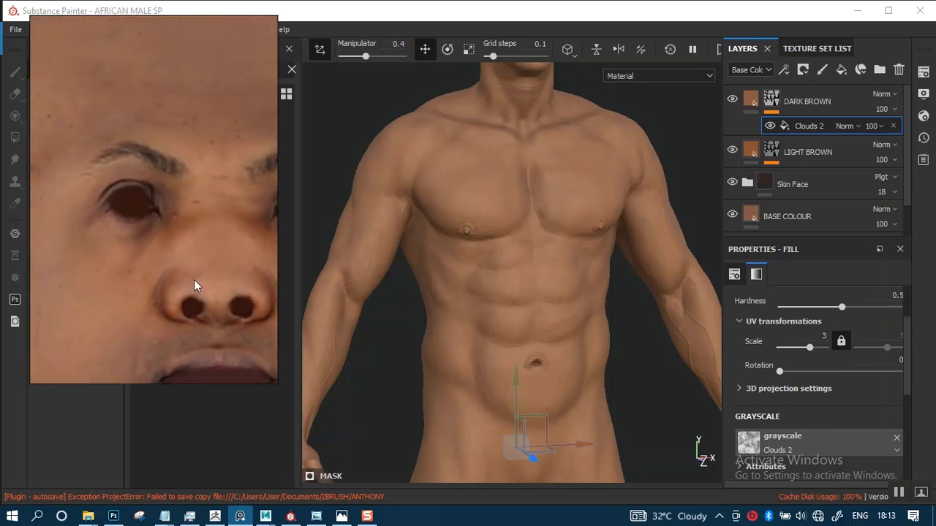
pyautogui.scroll(-3, 175, 280)
pyautogui.scroll(2, 179, 289)
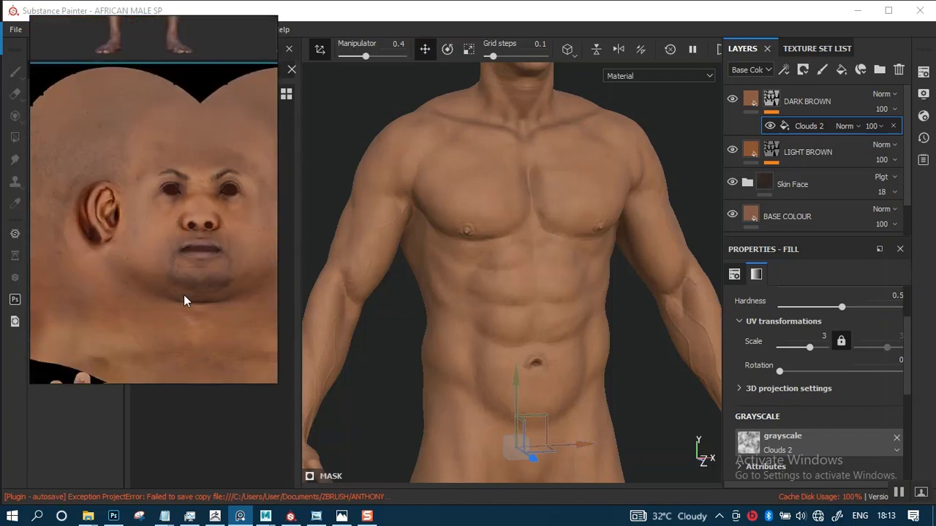
pyautogui.moveTo(184, 295); pyautogui.dragTo(216, 260, button='middle')
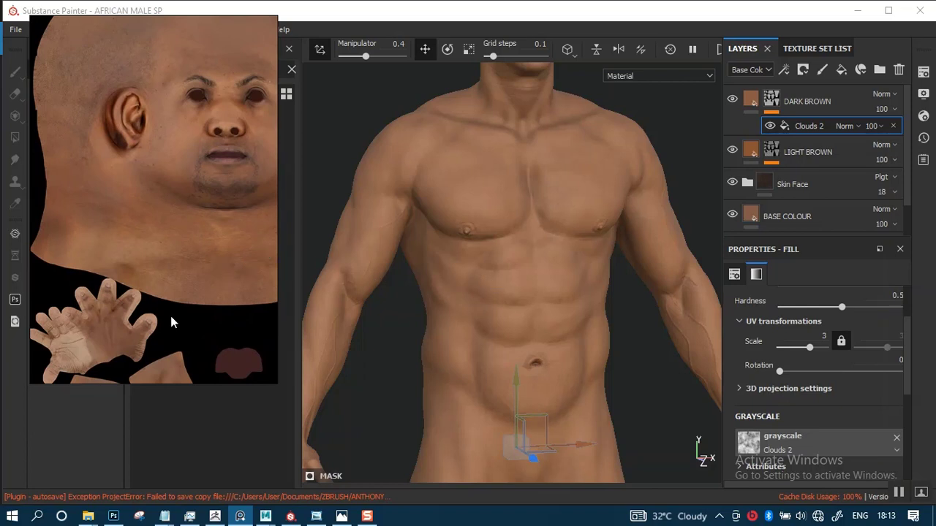
pyautogui.moveTo(170, 316); pyautogui.dragTo(155, 180, button='middle')
pyautogui.scroll(-5, 526, 241)
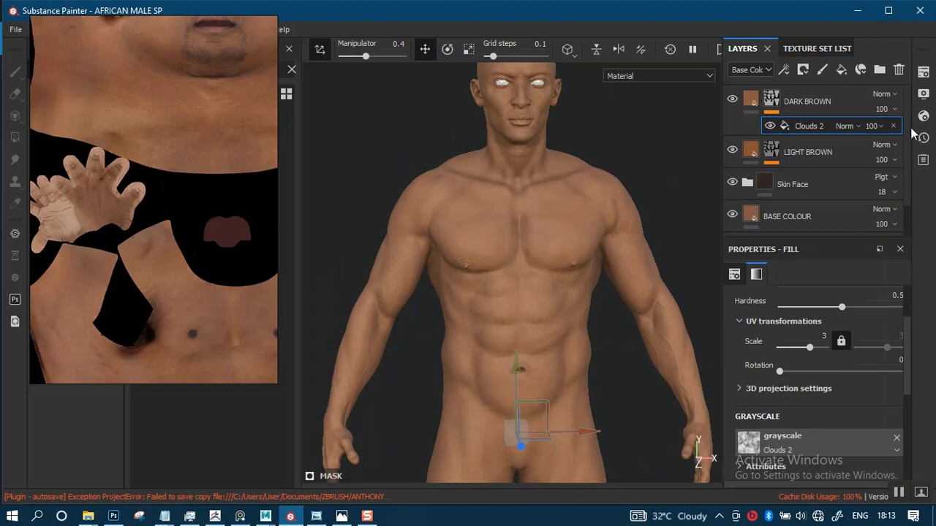
# Group the DARK BROWN, LIGHT BROWN, Skin Face and BASE COLOUR layers into one folder and collapse it.
pyautogui.click(855, 109)
pyautogui.scroll(-1, 905, 212)
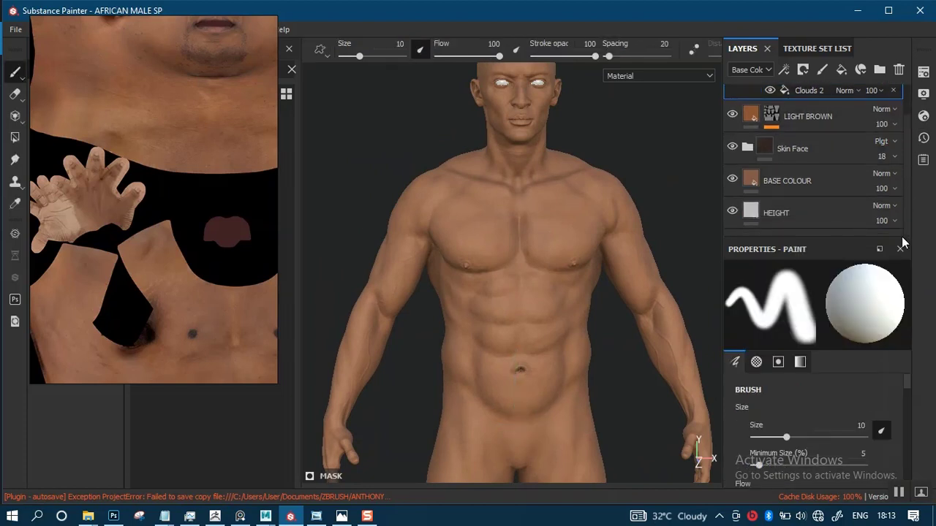
pyautogui.keyDown('shift'); pyautogui.click(804, 188); pyautogui.keyUp('shift')
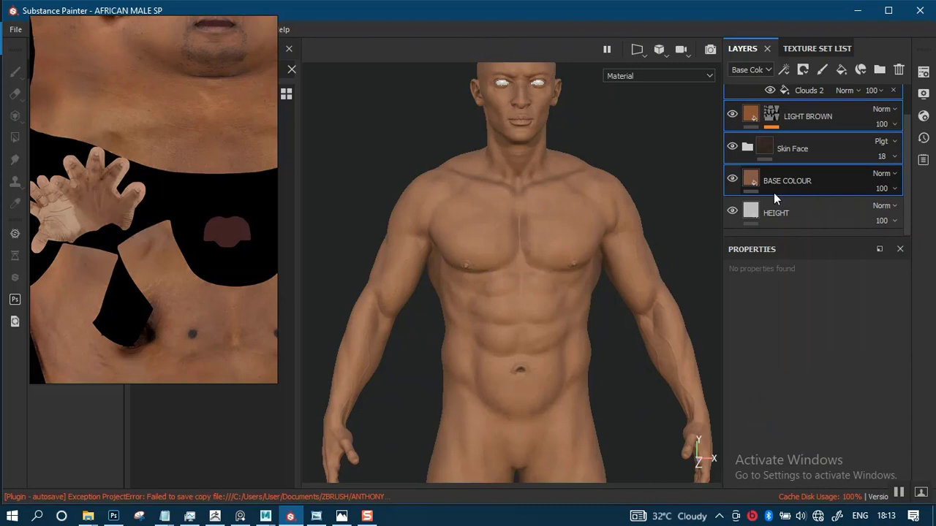
pyautogui.hotkey('ctrl', 'g')
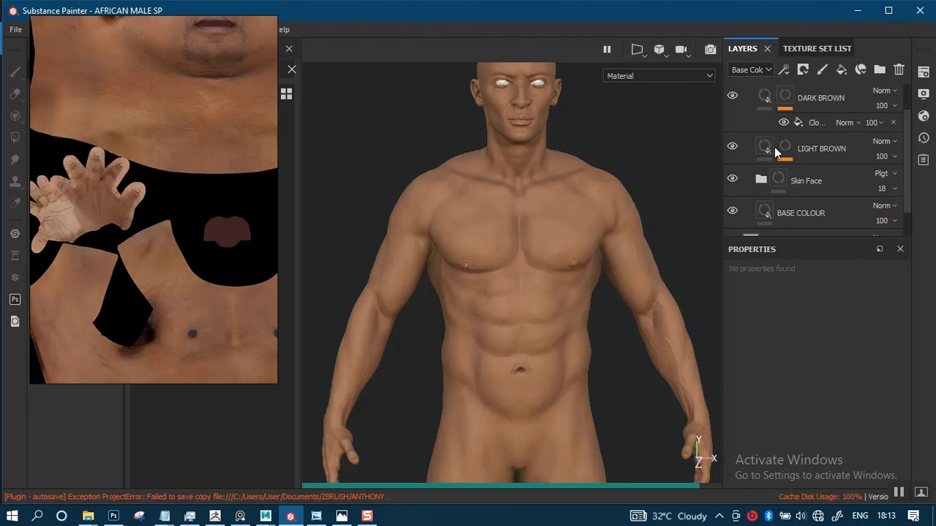
pyautogui.moveTo(907, 164); pyautogui.dragTo(908, 132)
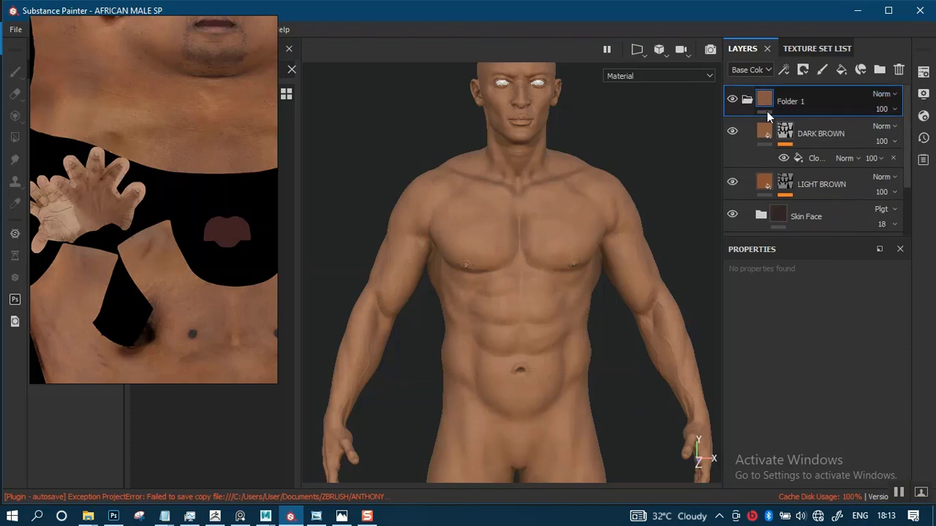
pyautogui.click(747, 99)
# Open the name of the new folder above the HEIGHT layer for editing.
pyautogui.scroll(2, 529, 304)
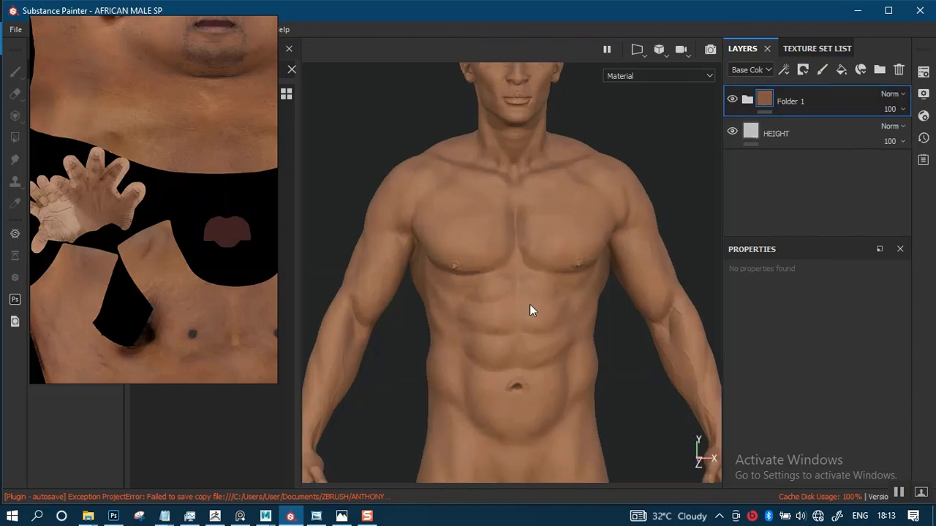
pyautogui.keyDown('alt'); pyautogui.moveTo(525, 140); pyautogui.dragTo(518, 237, button='middle'); pyautogui.keyUp('alt')
pyautogui.scroll(2, 518, 236)
pyautogui.keyDown('alt'); pyautogui.moveTo(518, 201); pyautogui.dragTo(518, 253, button='middle'); pyautogui.keyUp('alt')
pyautogui.scroll(2, 522, 253)
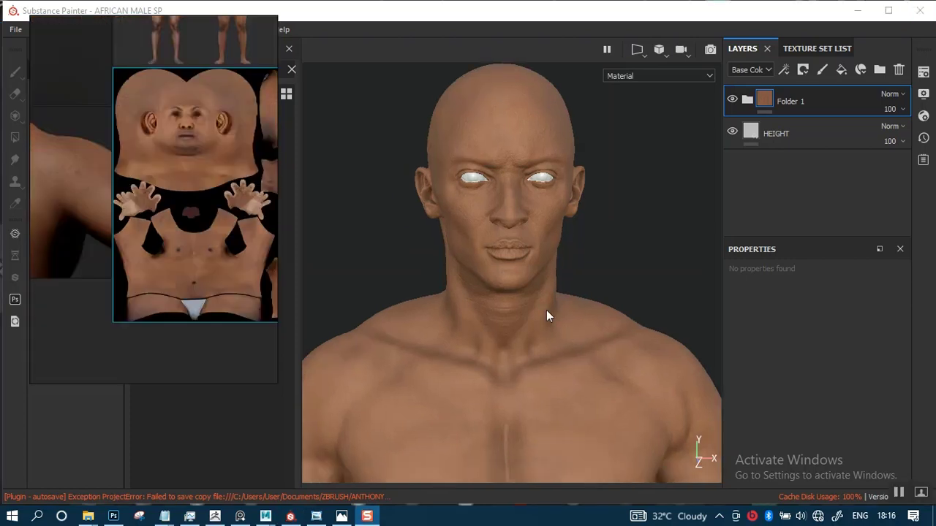
pyautogui.keyDown('alt'); pyautogui.moveTo(549, 313); pyautogui.dragTo(564, 369, button='middle'); pyautogui.keyUp('alt')
pyautogui.keyDown('alt'); pyautogui.moveTo(567, 350); pyautogui.dragTo(621, 293, button='right'); pyautogui.keyUp('alt')
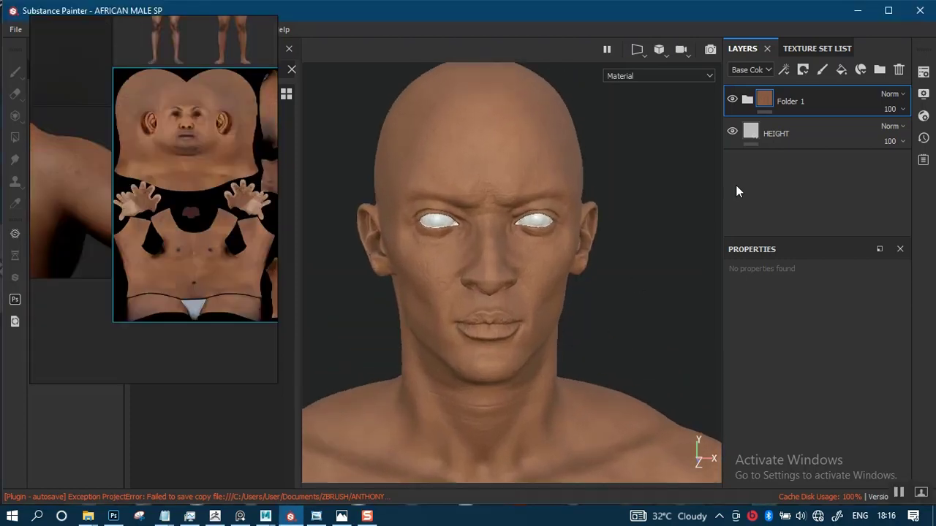
pyautogui.doubleClick(794, 100)
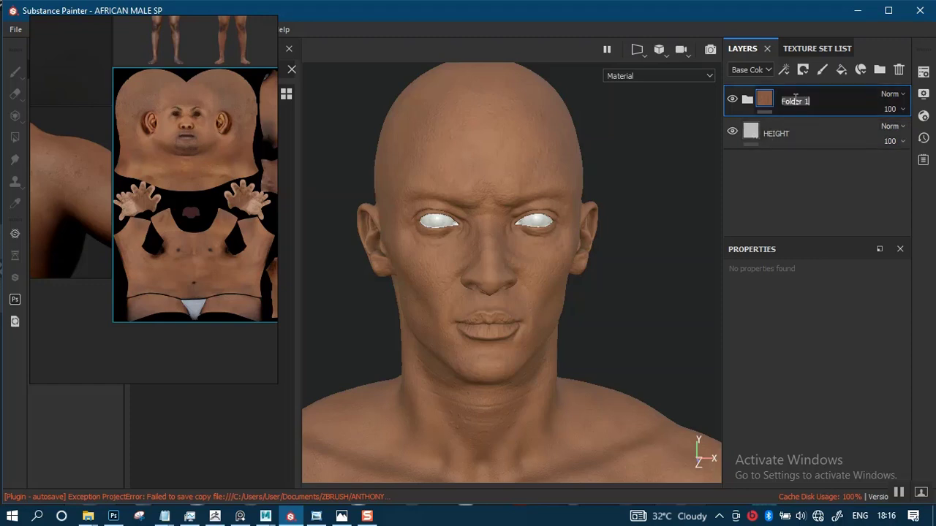
# Rename the selected folder as BASE COLOUR.
pyautogui.write('BASE COLOUR')
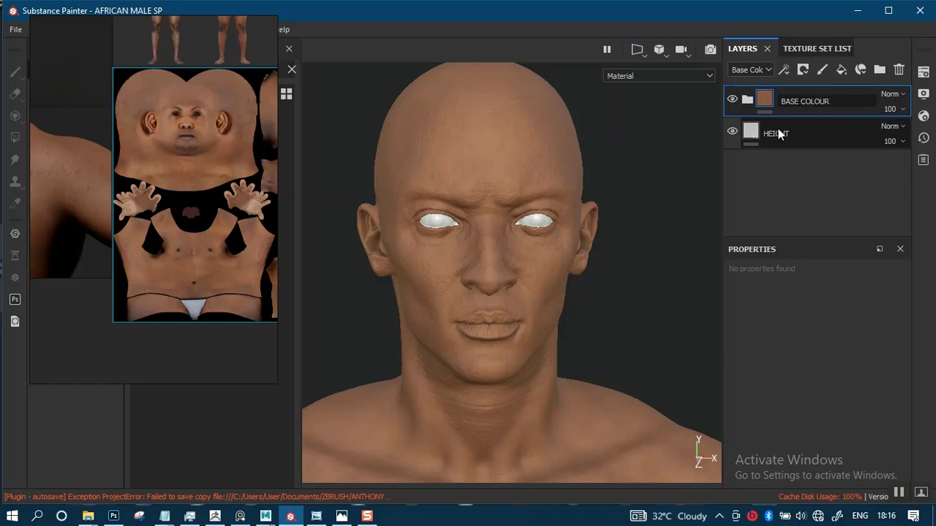
pyautogui.press('Return')
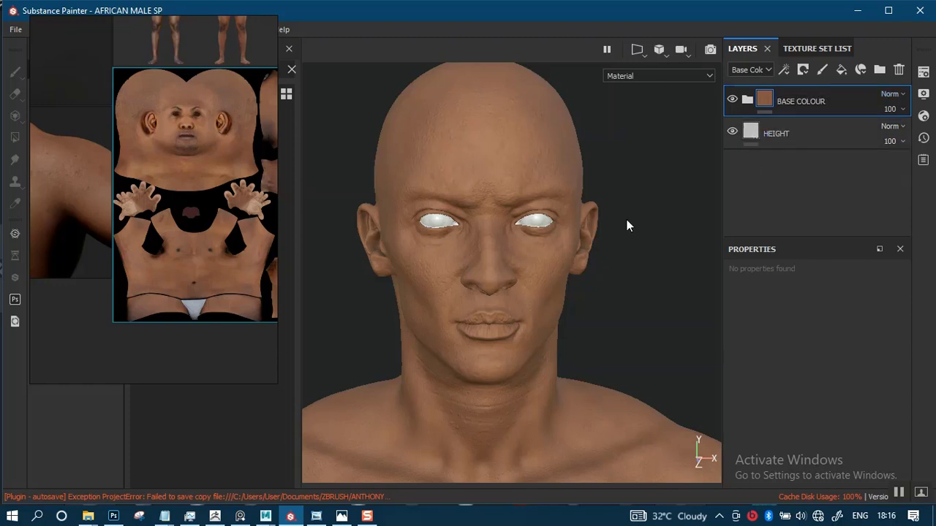
# Examine the skin on the model's face, neck and chest, switching the display to the Base Color channel for the chest.
pyautogui.keyDown('alt'); pyautogui.moveTo(492, 220); pyautogui.dragTo(467, 298, button='right'); pyautogui.keyUp('alt')
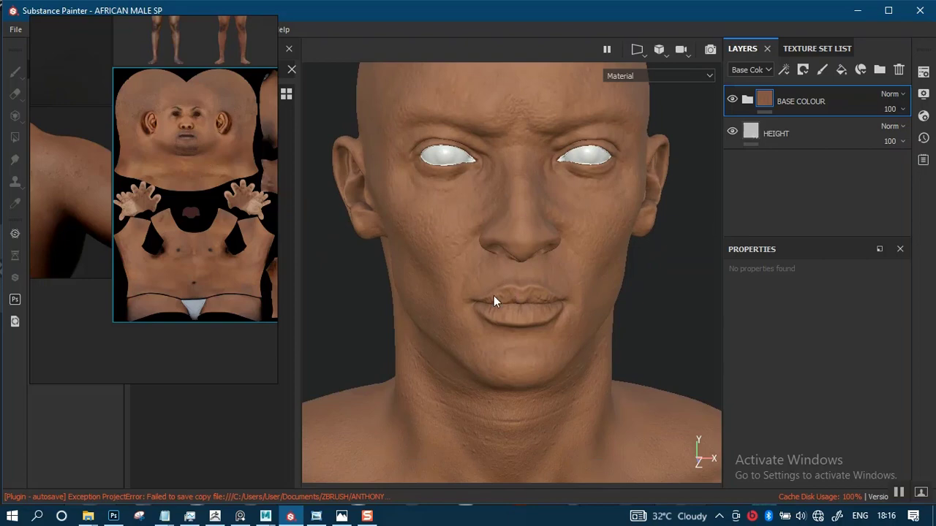
pyautogui.scroll(6, 493, 296)
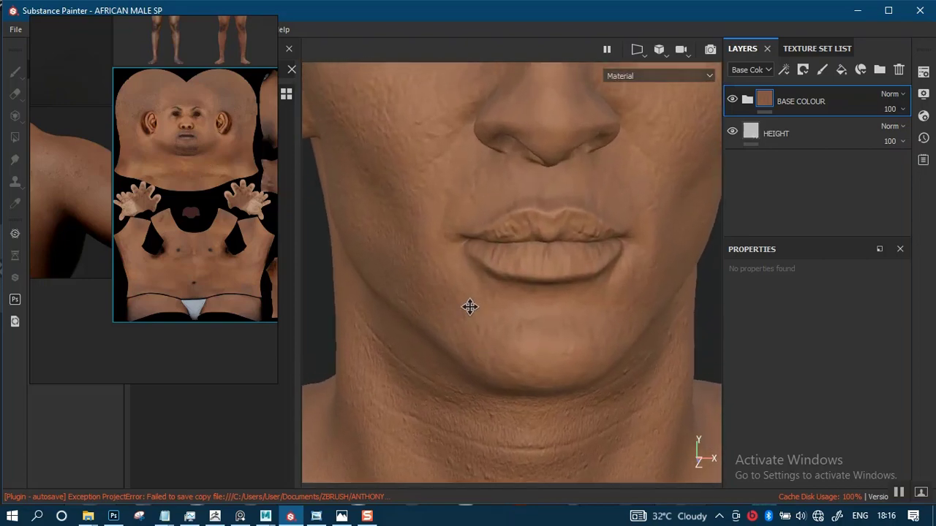
pyautogui.moveTo(470, 307); pyautogui.dragTo(475, 174, button='middle')
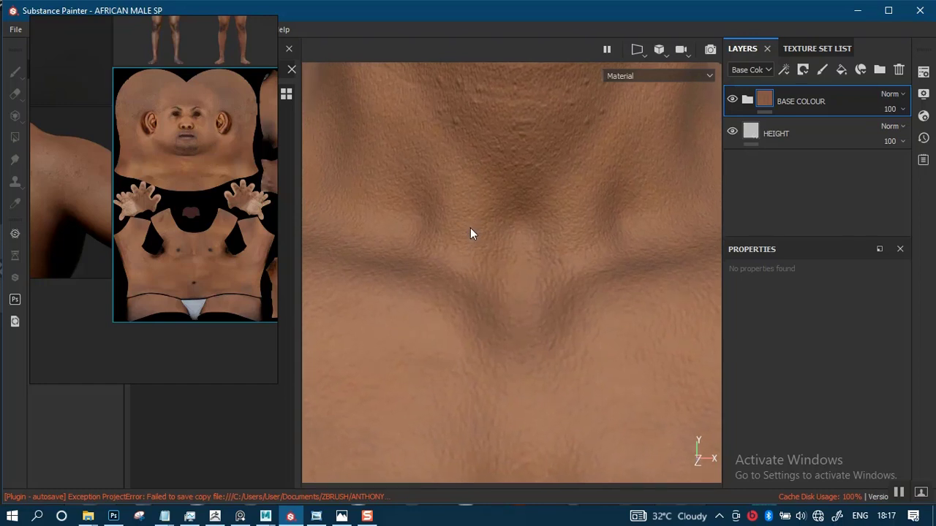
pyautogui.press('c')
pyautogui.keyDown('alt'); pyautogui.moveTo(490, 298); pyautogui.dragTo(524, 159, button='middle'); pyautogui.keyUp('alt')
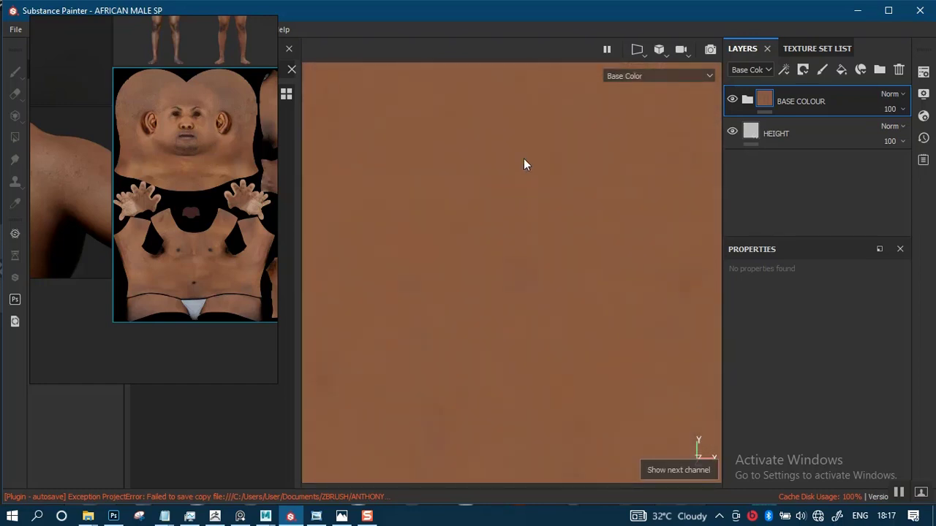
pyautogui.keyDown('alt'); pyautogui.moveTo(473, 237); pyautogui.dragTo(484, 452, button='right'); pyautogui.keyUp('alt')
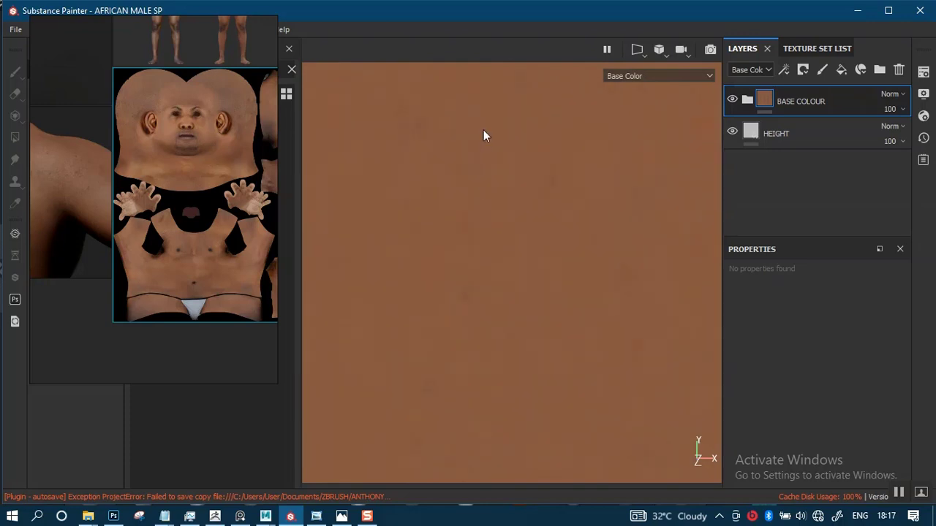
pyautogui.keyDown('alt'); pyautogui.moveTo(485, 134); pyautogui.dragTo(520, 182, button='middle'); pyautogui.keyUp('alt')
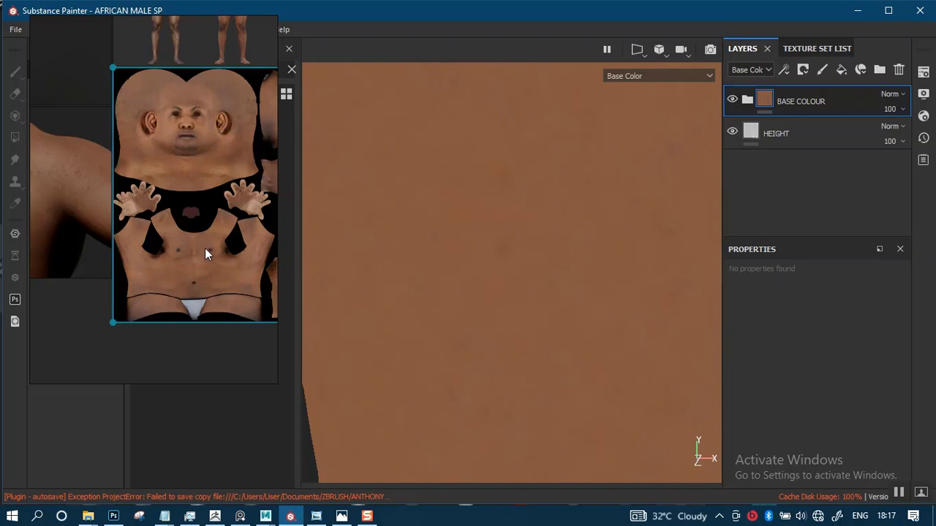
# Examine the skin colour variation and blemishes on the abdomen and chest of the reference body texture.
pyautogui.click(203, 278)
pyautogui.scroll(5, 194, 263)
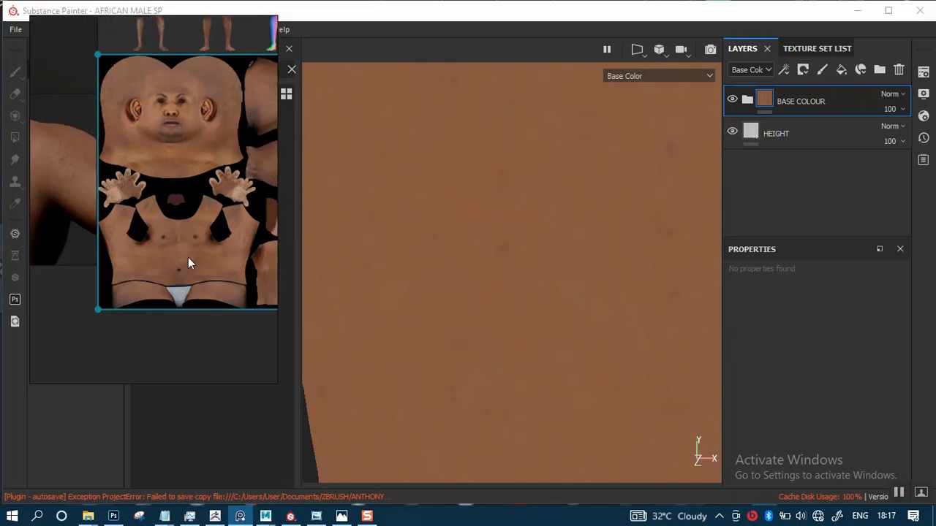
pyautogui.scroll(4, 183, 255)
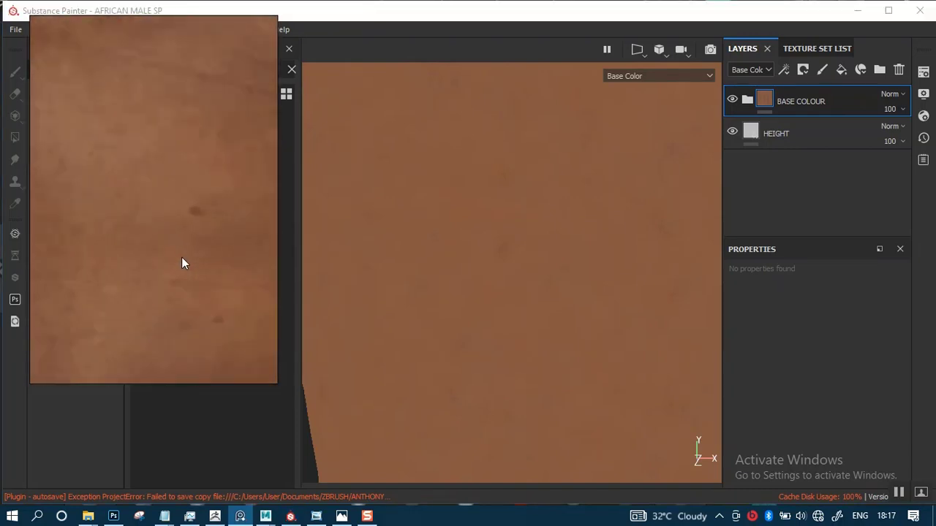
pyautogui.scroll(-2, 181, 259)
pyautogui.scroll(3, 180, 262)
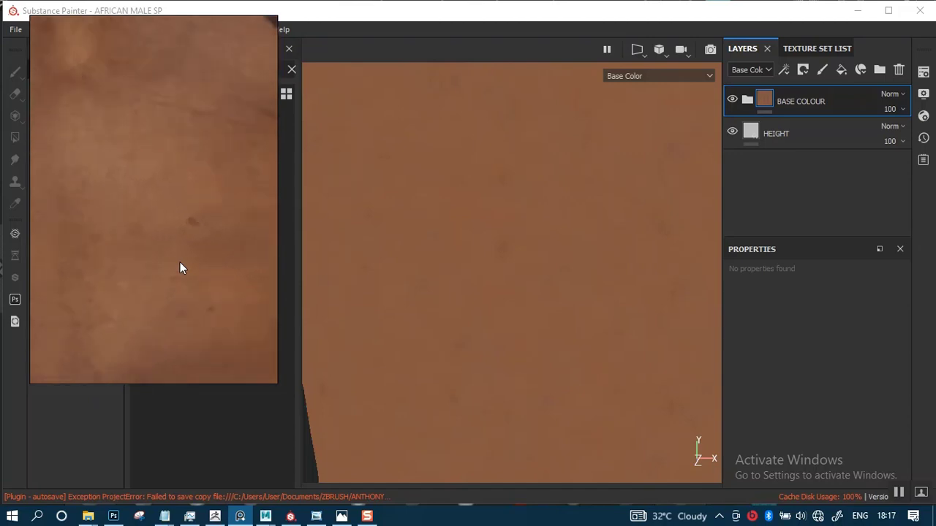
pyautogui.scroll(-3, 180, 262)
pyautogui.moveTo(180, 262)
pyautogui.mouseDown(button='middle')
pyautogui.moveTo(194, 244)
pyautogui.moveTo(186, 271)
pyautogui.mouseUp(button='middle')
pyautogui.scroll(3, 185, 272)
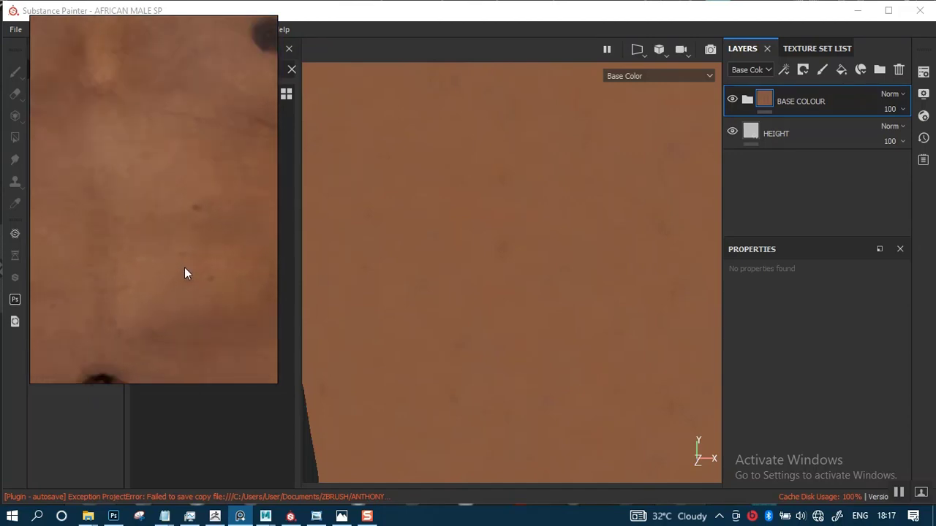
pyautogui.scroll(-3, 184, 273)
pyautogui.scroll(3, 184, 273)
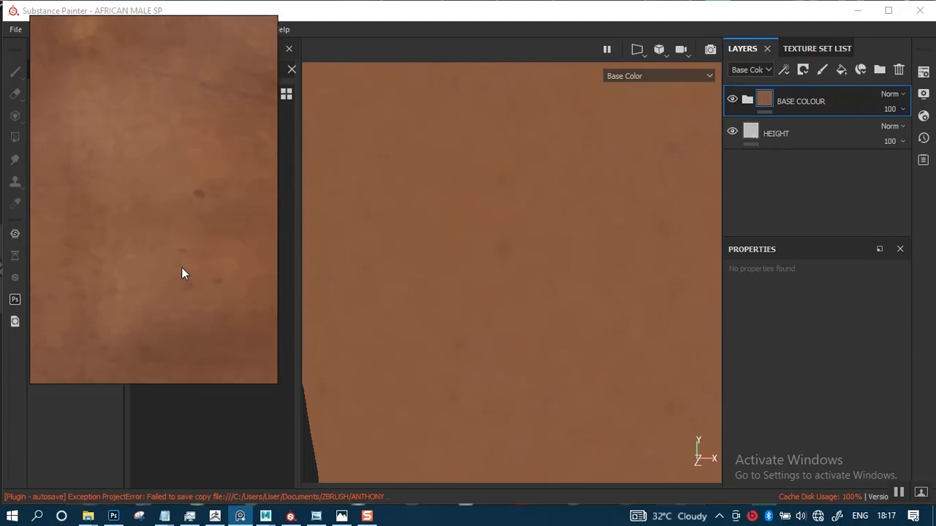
pyautogui.scroll(-3, 175, 274)
pyautogui.moveTo(175, 275); pyautogui.dragTo(193, 336, button='middle')
pyautogui.scroll(3, 189, 266)
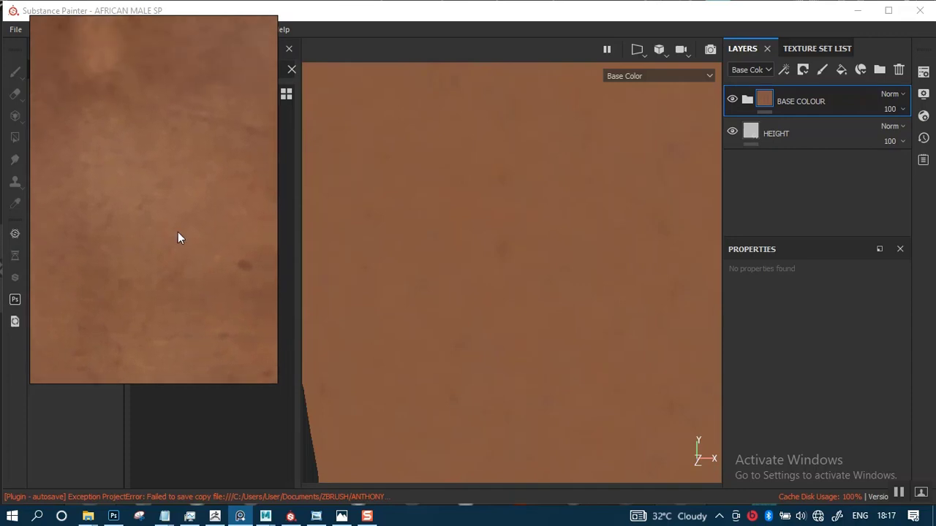
pyautogui.scroll(3, 178, 228)
pyautogui.scroll(-5, 177, 226)
pyautogui.moveTo(175, 215); pyautogui.dragTo(153, 214, button='middle')
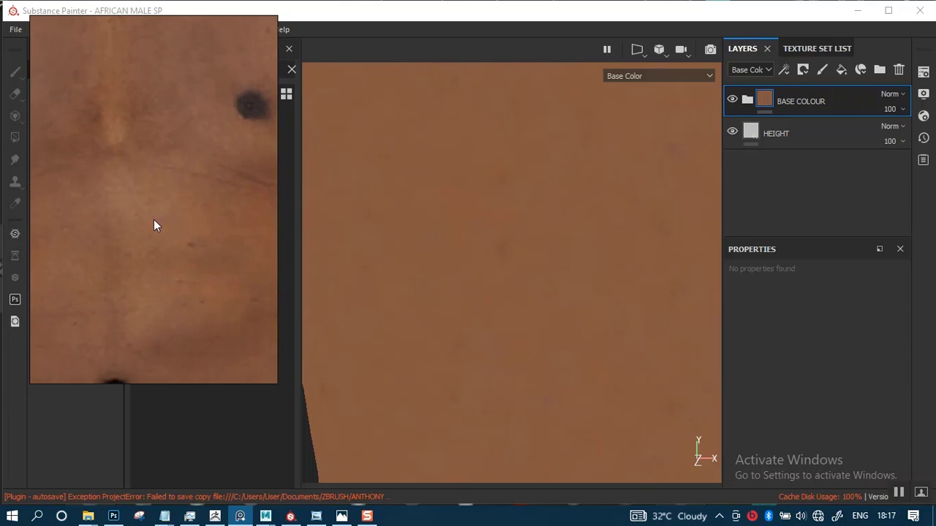
# Check the model's torso in the Base Color and Material displays and compare it with the chest in the reference texture.
pyautogui.moveTo(553, 321)
pyautogui.keyDown('alt'); pyautogui.mouseDown(button='right')
pyautogui.moveTo(527, 290)
pyautogui.moveTo(573, 299)
pyautogui.mouseUp(button='right'); pyautogui.keyUp('alt')
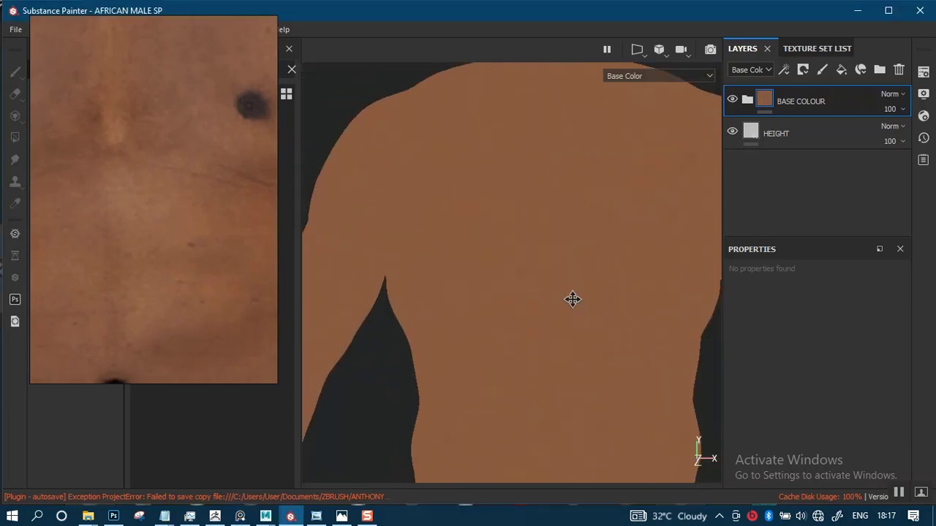
pyautogui.keyDown('alt'); pyautogui.moveTo(572, 299); pyautogui.dragTo(506, 275, button='middle'); pyautogui.keyUp('alt')
pyautogui.keyDown('alt'); pyautogui.moveTo(505, 275); pyautogui.dragTo(511, 322, button='right'); pyautogui.keyUp('alt')
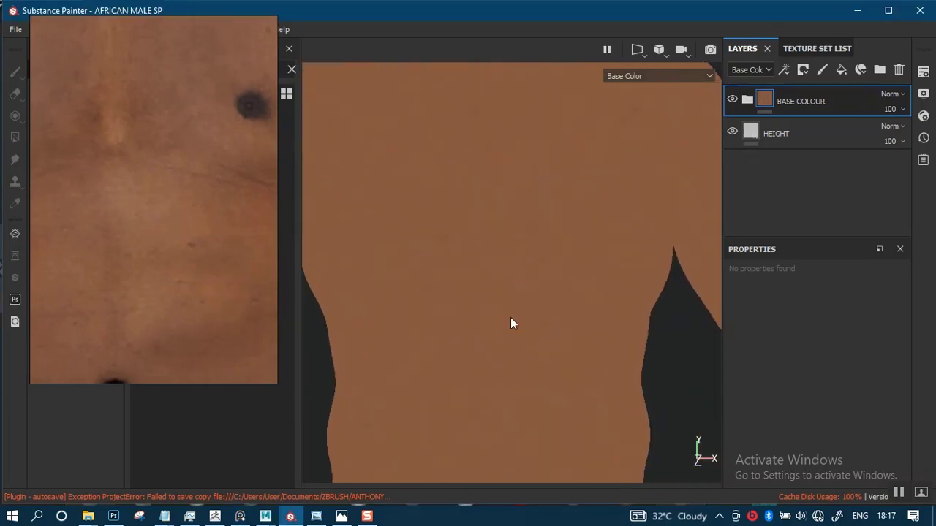
pyautogui.press('c')
pyautogui.press('m')
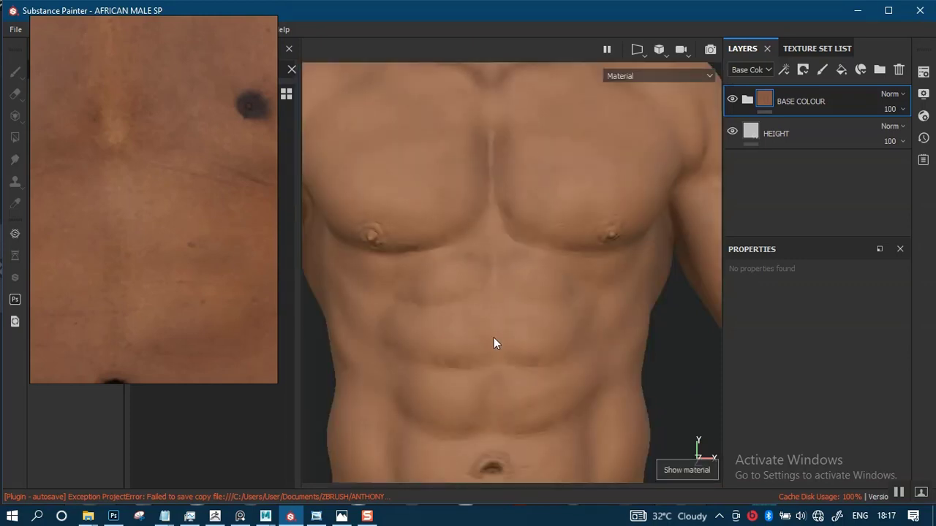
pyautogui.keyDown('alt'); pyautogui.moveTo(548, 358); pyautogui.dragTo(520, 252, button='right'); pyautogui.keyUp('alt')
pyautogui.keyDown('alt'); pyautogui.moveTo(520, 252); pyautogui.dragTo(519, 338, button='middle'); pyautogui.keyUp('alt')
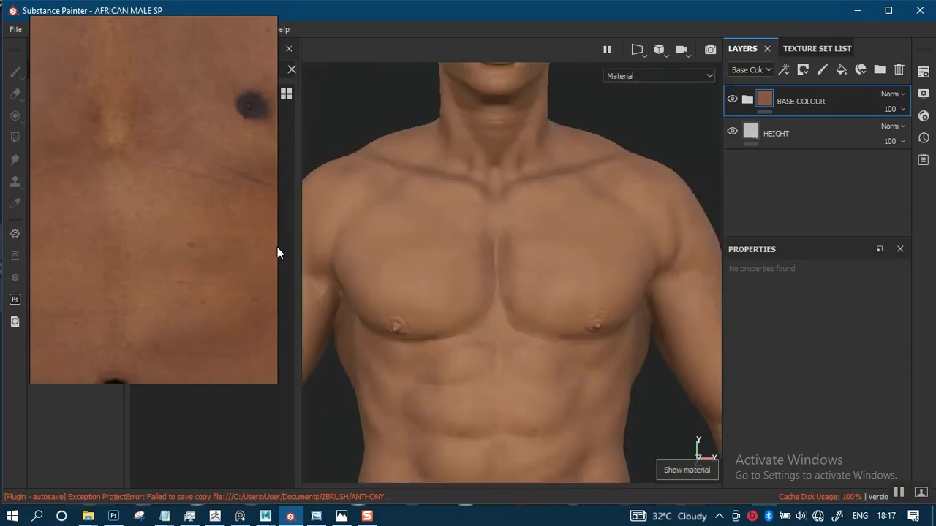
pyautogui.moveTo(186, 174); pyautogui.dragTo(190, 239, button='middle')
pyautogui.scroll(-4, 203, 309)
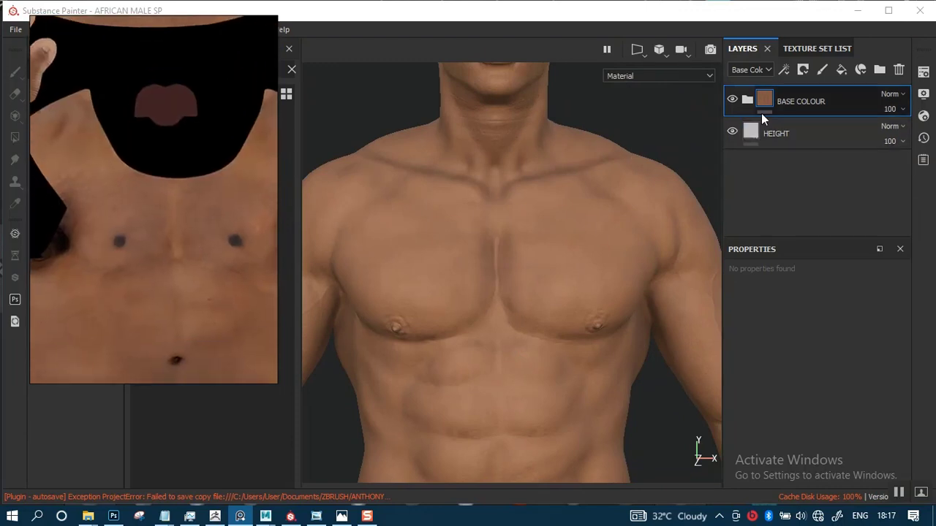
# Add a fill layer above the BASE COLOUR folder.
pyautogui.doubleClick(792, 102)
pyautogui.press('Escape')
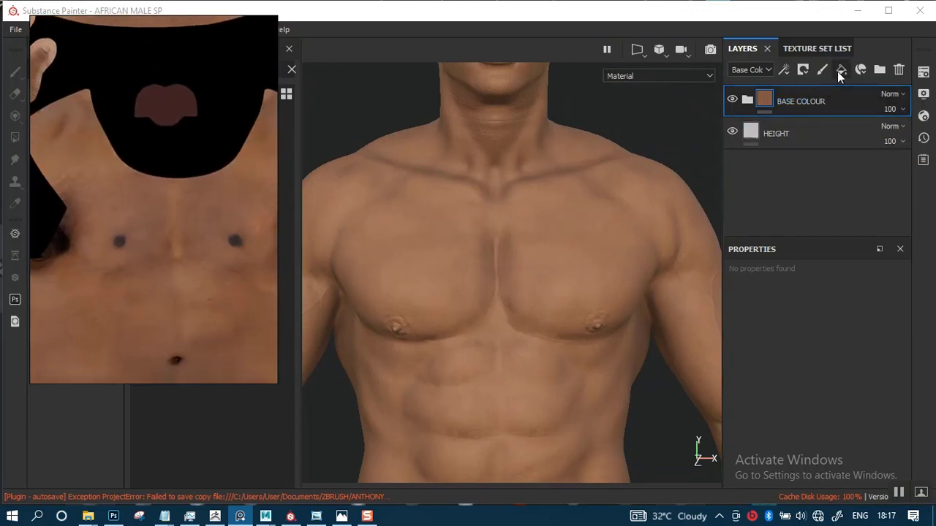
pyautogui.click(840, 71)
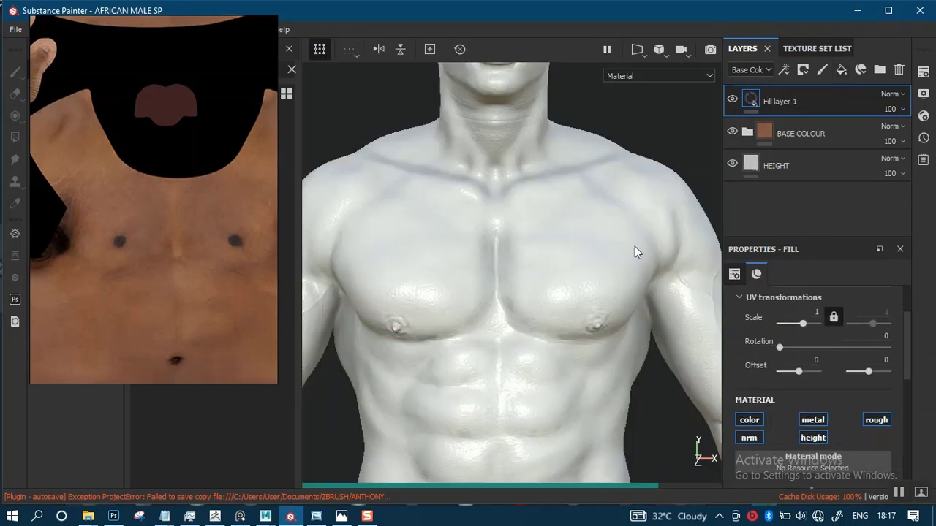
# Limit the new fill layer to the color and rough channels and set its roughness to 0.5314.
pyautogui.moveTo(906, 360); pyautogui.dragTo(906, 464)
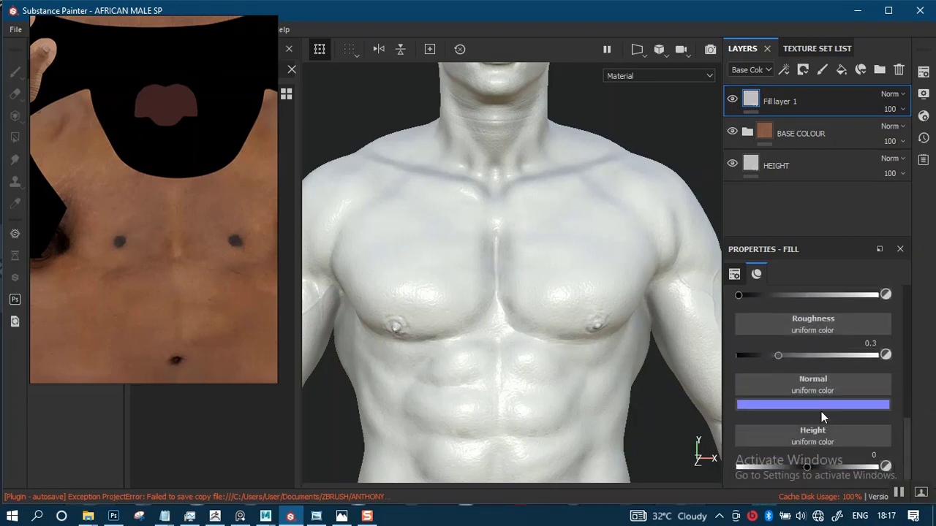
pyautogui.scroll(5, 833, 362)
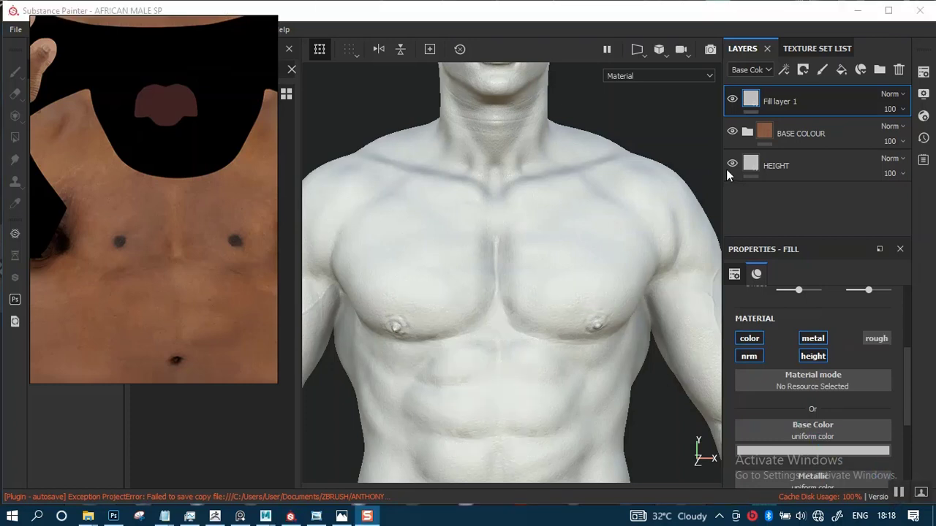
pyautogui.click(871, 338)
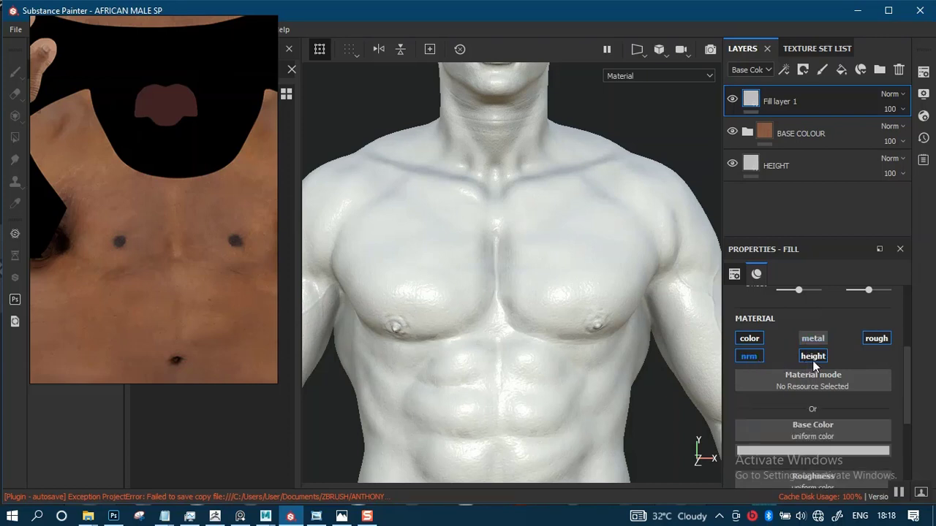
pyautogui.scroll(-2, 894, 420)
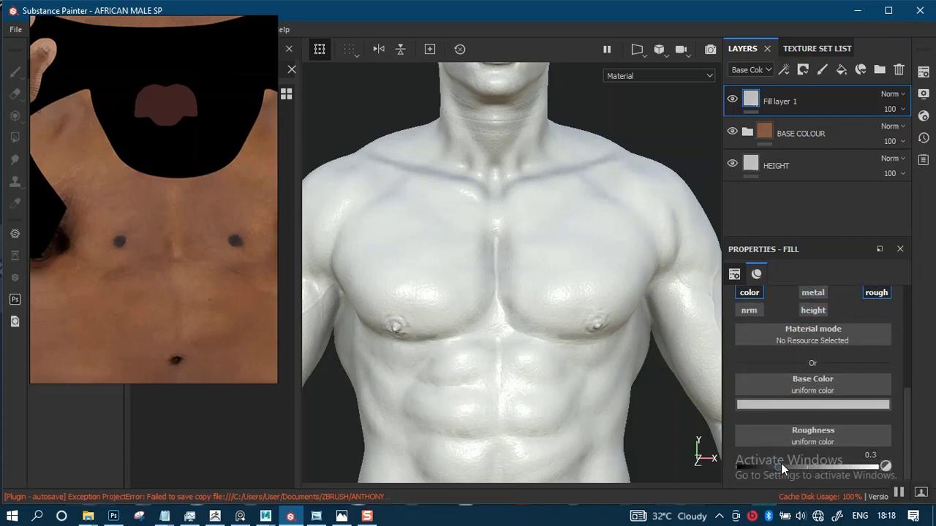
pyautogui.moveTo(781, 464); pyautogui.dragTo(812, 470)
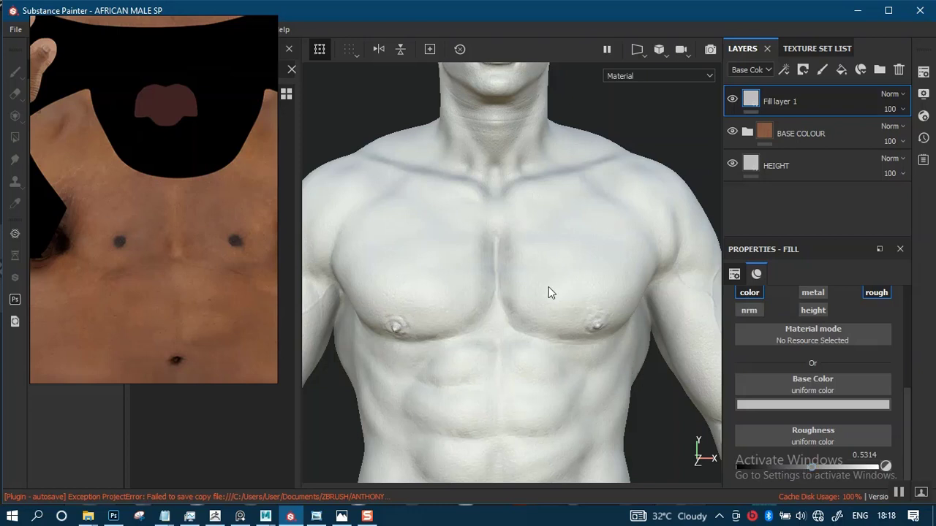
# Examine the skin tones of the face, neck and upper chest in the reference body texture.
pyautogui.moveTo(538, 259); pyautogui.dragTo(530, 315, button='middle')
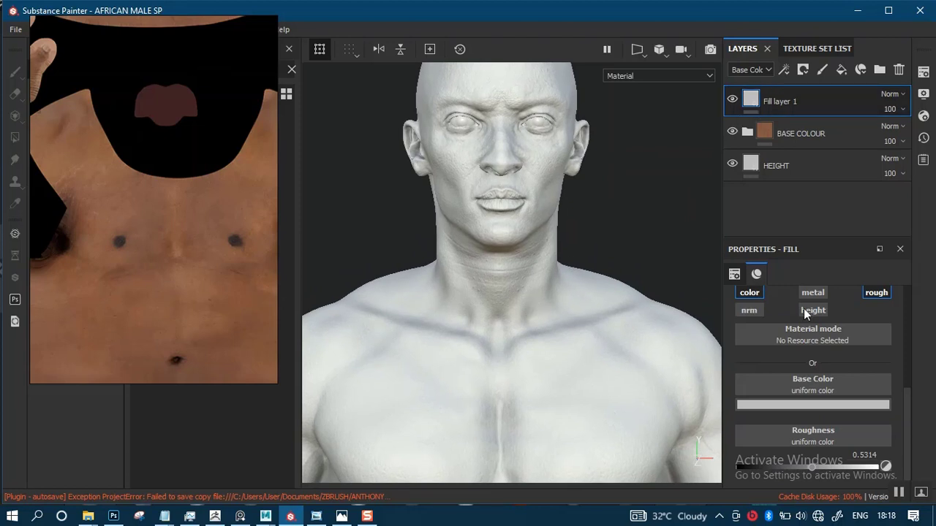
pyautogui.click(786, 404)
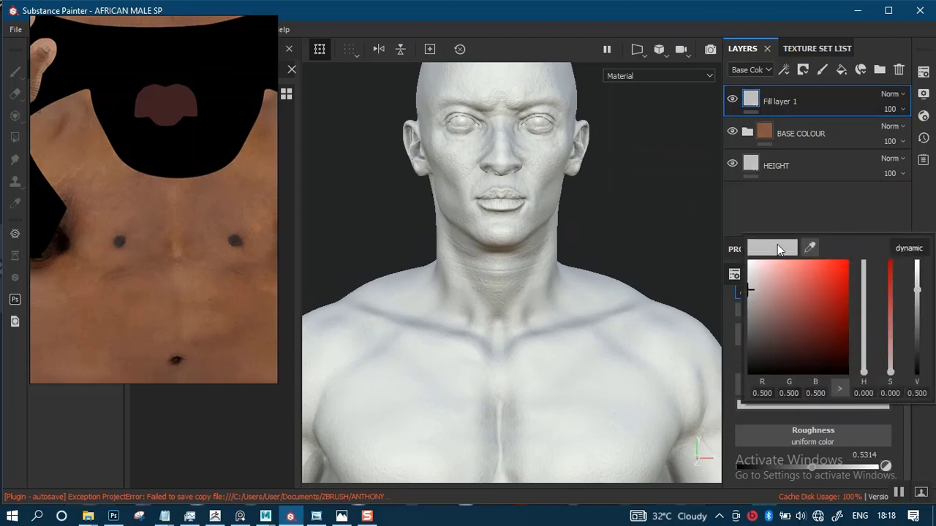
pyautogui.scroll(-3, 140, 195)
pyautogui.moveTo(140, 195); pyautogui.dragTo(163, 301, button='middle')
pyautogui.moveTo(164, 227)
pyautogui.mouseDown(button='middle')
pyautogui.moveTo(180, 297)
pyautogui.moveTo(180, 220)
pyautogui.moveTo(184, 351)
pyautogui.mouseUp(button='middle')
pyautogui.scroll(3, 184, 245)
pyautogui.scroll(2, 185, 245)
pyautogui.moveTo(174, 271); pyautogui.dragTo(216, 245, button='middle')
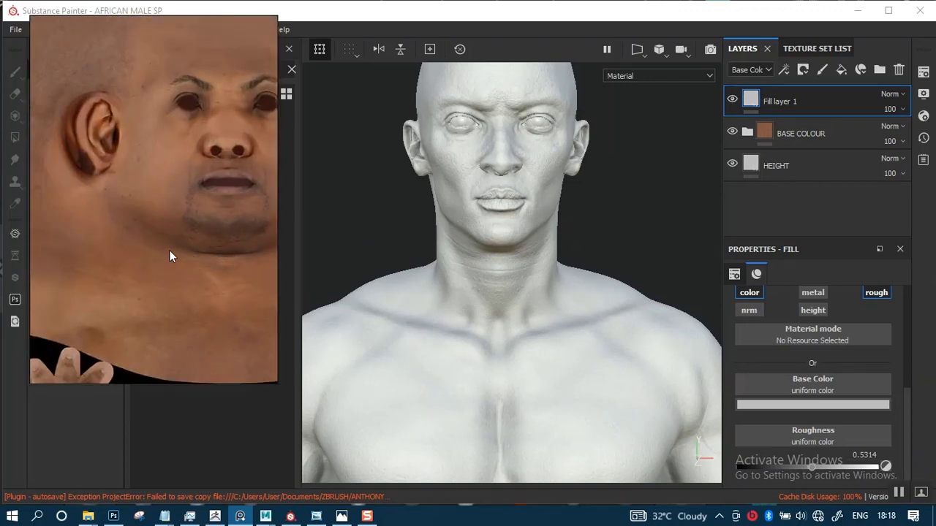
pyautogui.moveTo(142, 244)
pyautogui.mouseDown(button='middle')
pyautogui.moveTo(168, 294)
pyautogui.moveTo(187, 221)
pyautogui.mouseUp(button='middle')
pyautogui.moveTo(184, 279); pyautogui.dragTo(91, 304, button='middle')
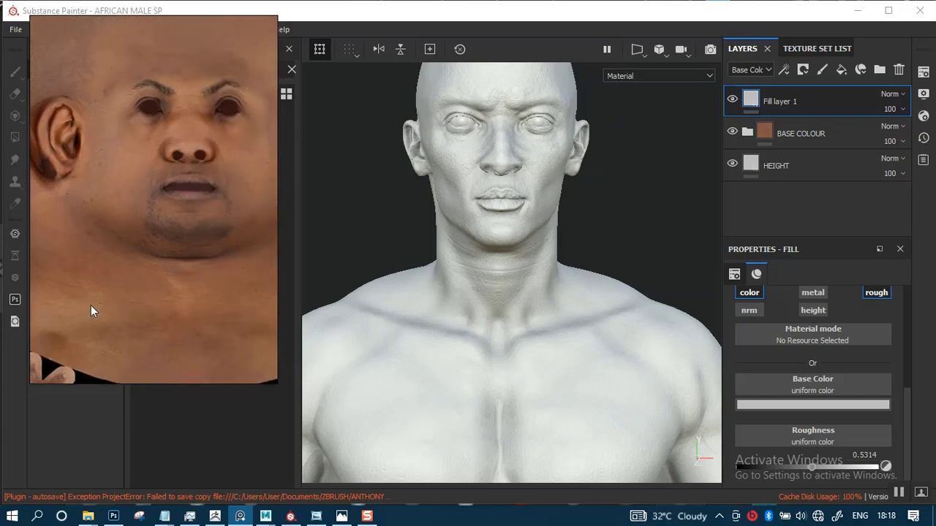
pyautogui.moveTo(155, 220)
pyautogui.mouseDown(button='middle')
pyautogui.moveTo(135, 307)
pyautogui.moveTo(117, 184)
pyautogui.mouseUp(button='middle')
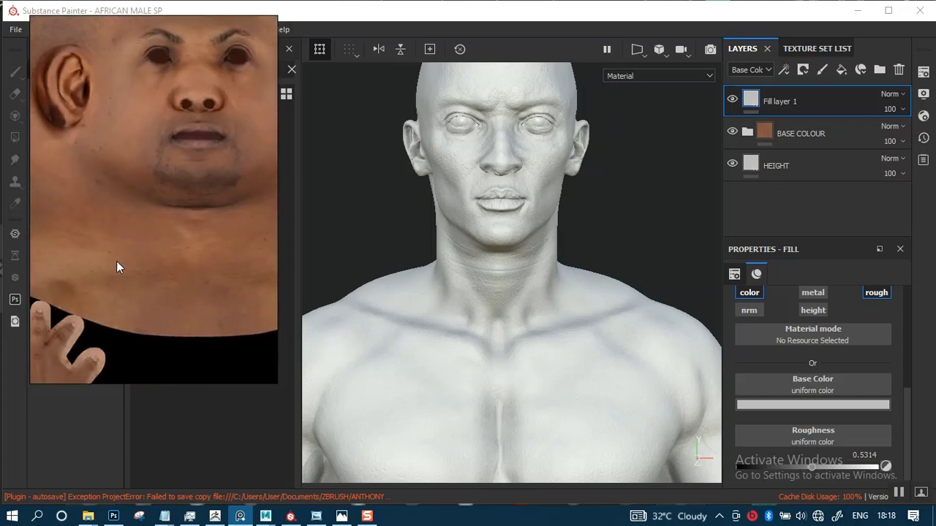
pyautogui.moveTo(117, 265); pyautogui.dragTo(162, 247, button='middle')
pyautogui.scroll(-5, 178, 281)
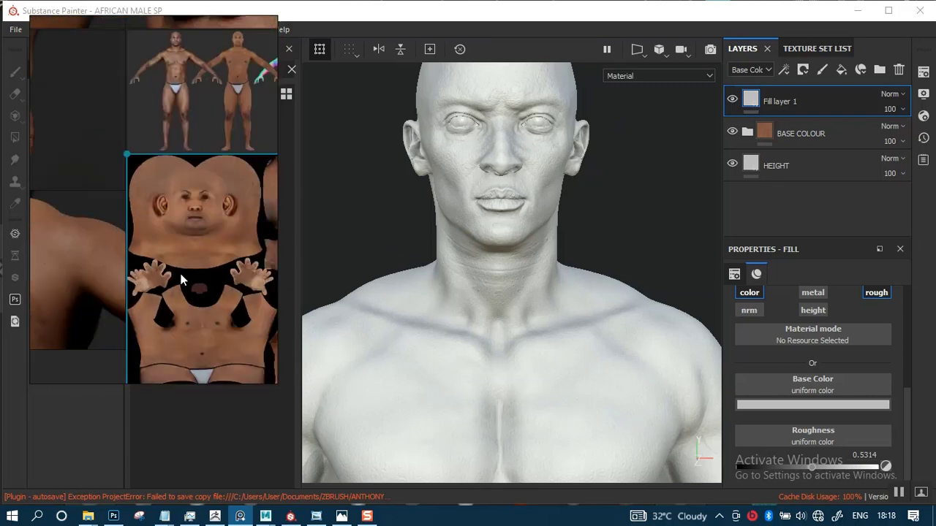
# Examine the skin colour variation on the chest, shoulders and neck of the full-body reference figure.
pyautogui.moveTo(194, 214); pyautogui.dragTo(159, 291, button='middle')
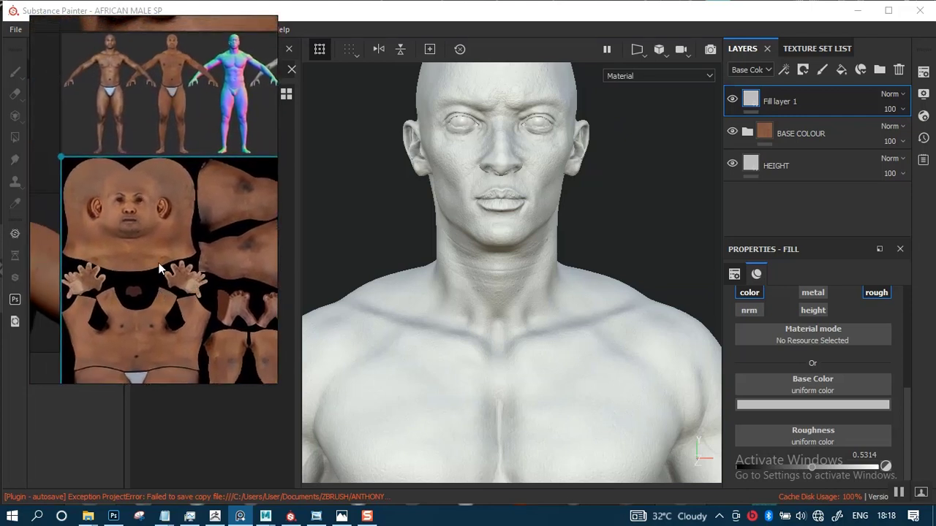
pyautogui.moveTo(161, 149); pyautogui.dragTo(167, 257, button='middle')
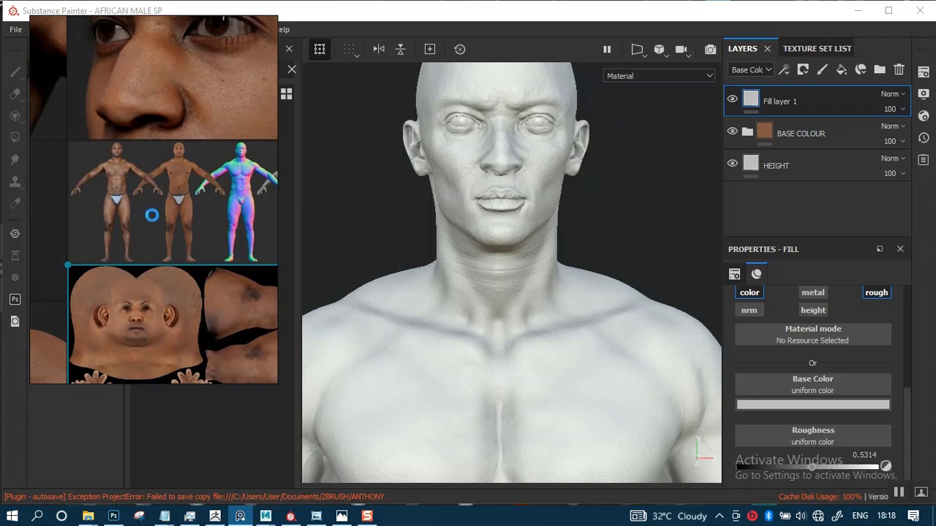
pyautogui.scroll(3, 151, 267)
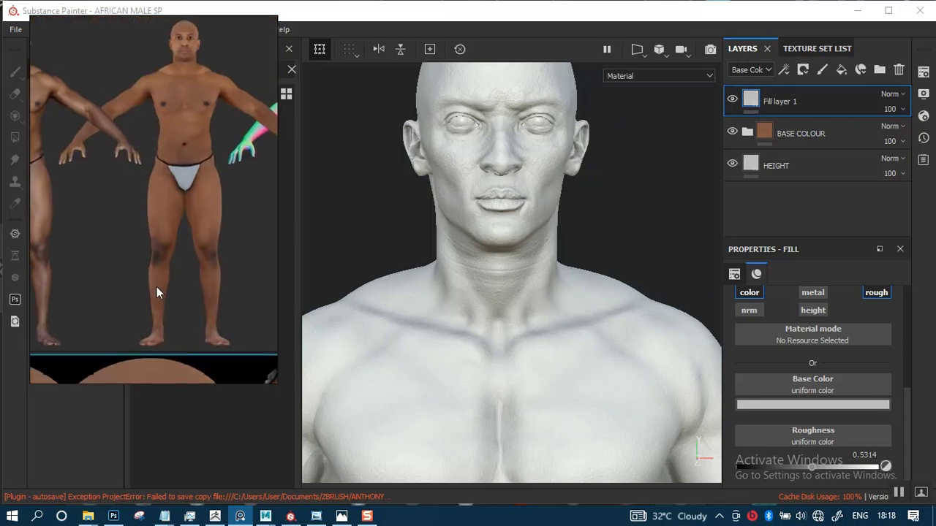
pyautogui.moveTo(157, 287); pyautogui.dragTo(157, 321, button='middle')
pyautogui.moveTo(169, 233); pyautogui.dragTo(158, 292, button='middle')
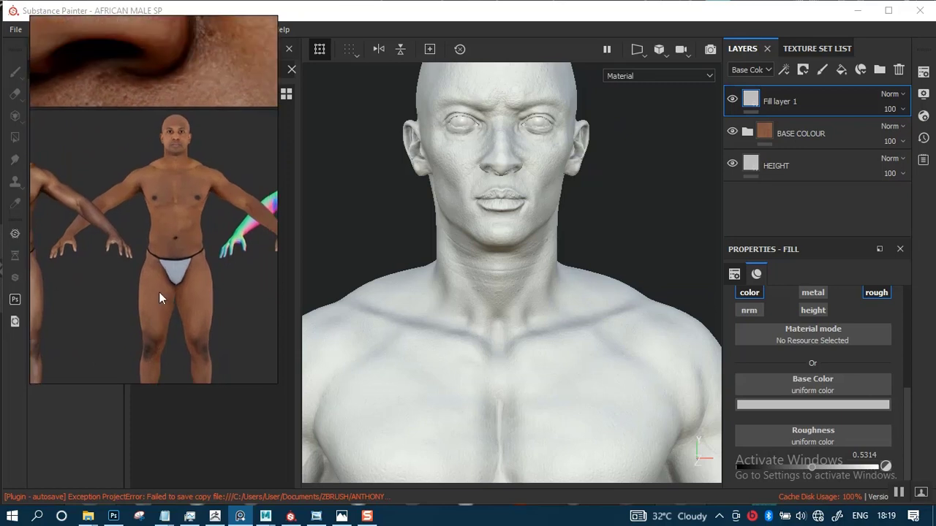
pyautogui.scroll(3, 166, 266)
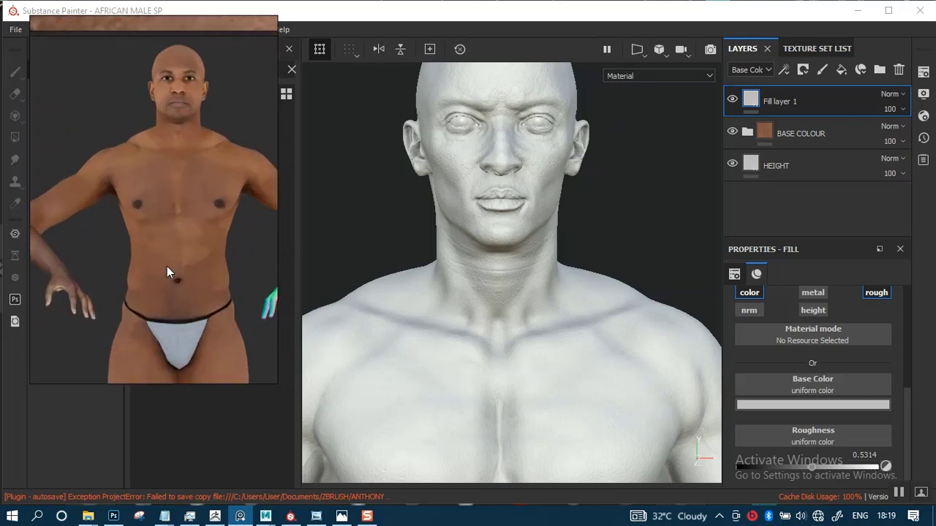
pyautogui.scroll(2, 167, 266)
pyautogui.moveTo(169, 244); pyautogui.dragTo(151, 334, button='middle')
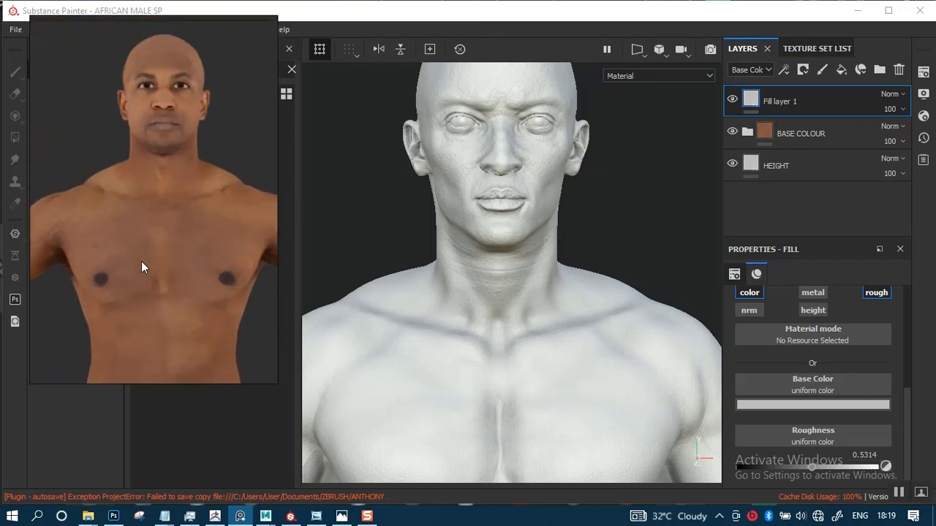
pyautogui.moveTo(152, 222); pyautogui.dragTo(169, 285, button='middle')
pyautogui.scroll(3, 169, 284)
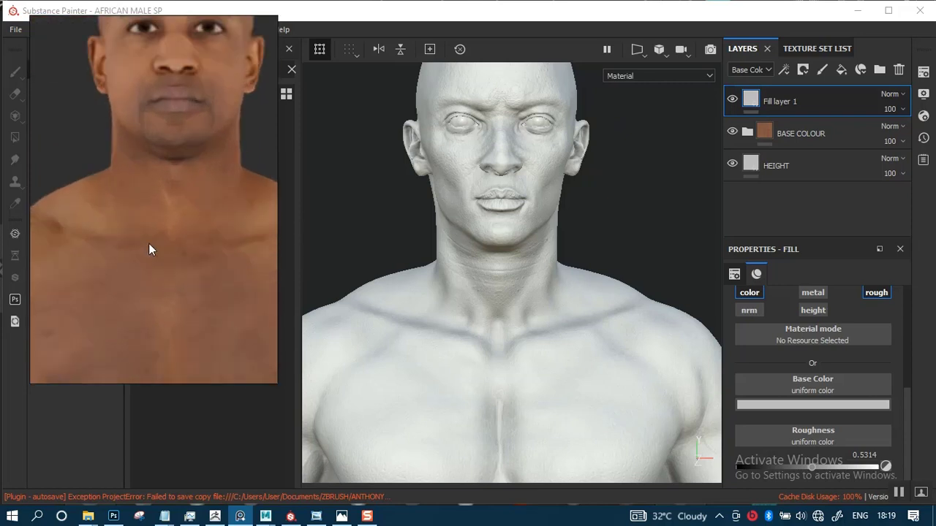
pyautogui.moveTo(148, 243); pyautogui.dragTo(162, 274, button='middle')
pyautogui.scroll(-2, 173, 263)
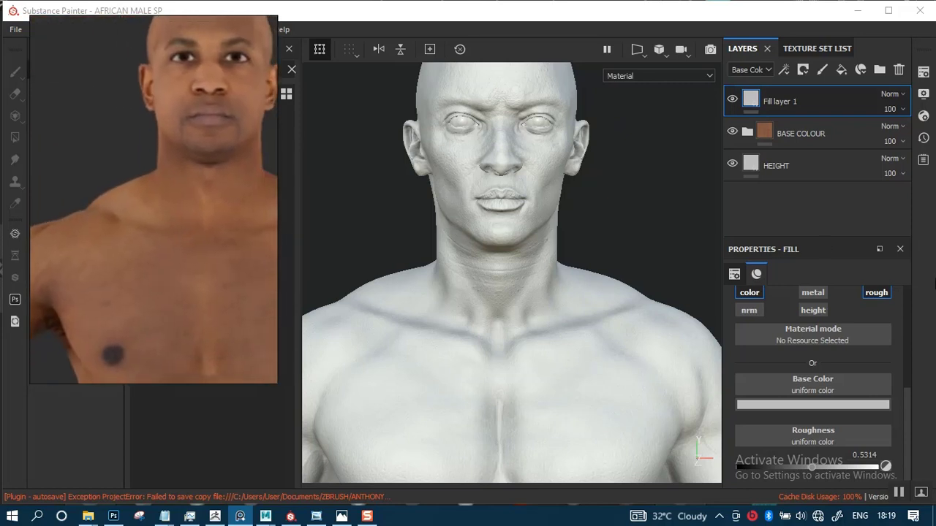
# Set the fill layer's base color to the bright brown sampled near the reference figure's collarbone (RGB 0.305, 0.144, 0.078).
pyautogui.click(781, 404)
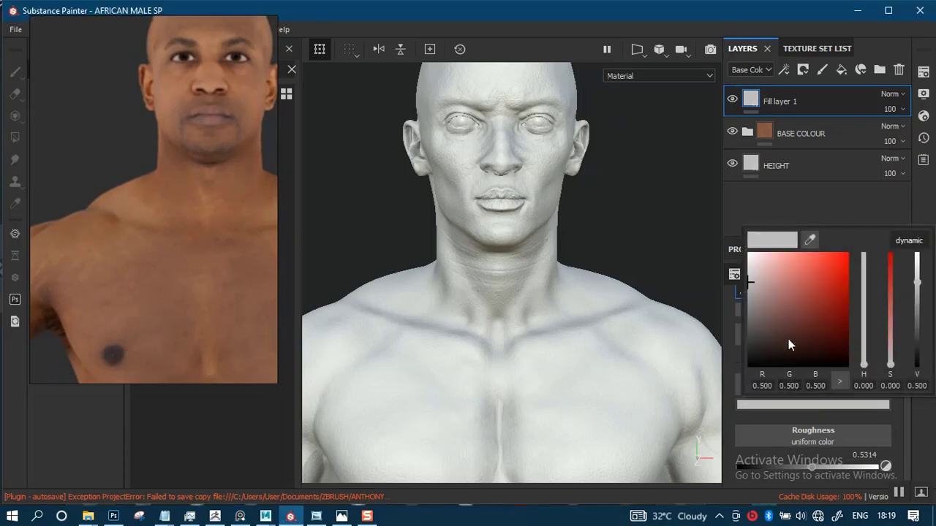
pyautogui.click(809, 241)
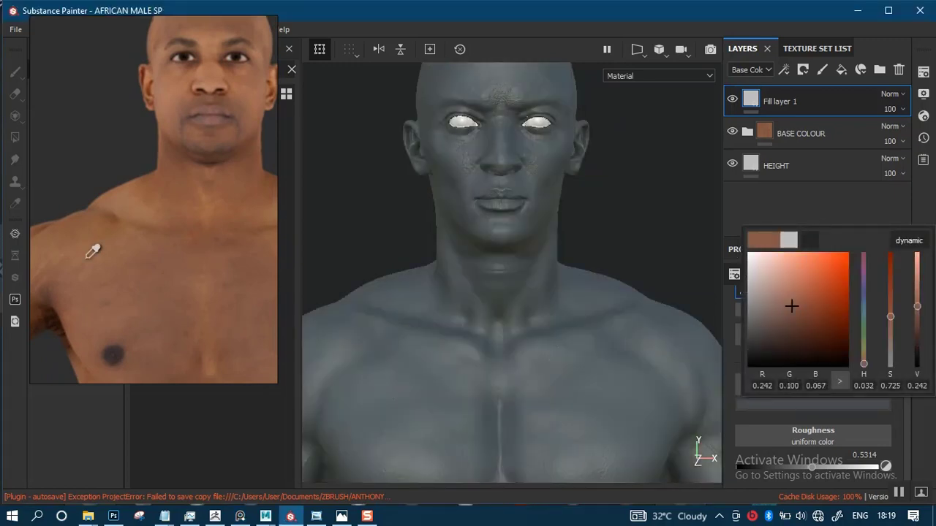
pyautogui.click(130, 212)
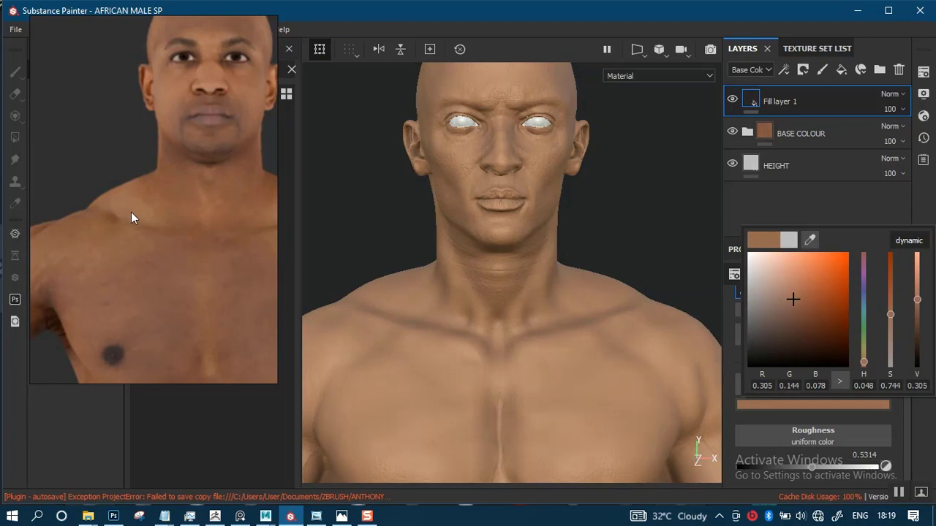
pyautogui.click(931, 211)
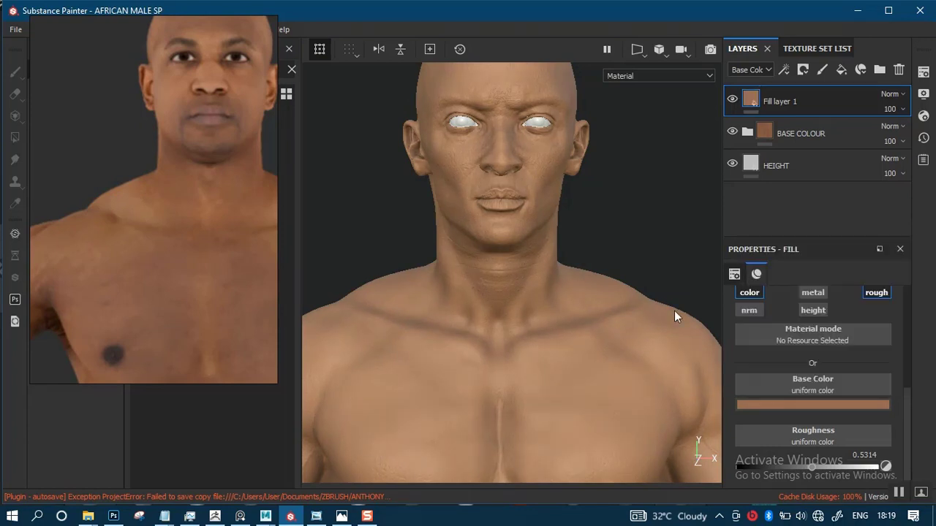
# Rename the fill layer as PAINT BRIGHT BROWN and add a black mask to it.
pyautogui.keyDown('alt'); pyautogui.moveTo(587, 332); pyautogui.dragTo(539, 351, button='right'); pyautogui.keyUp('alt')
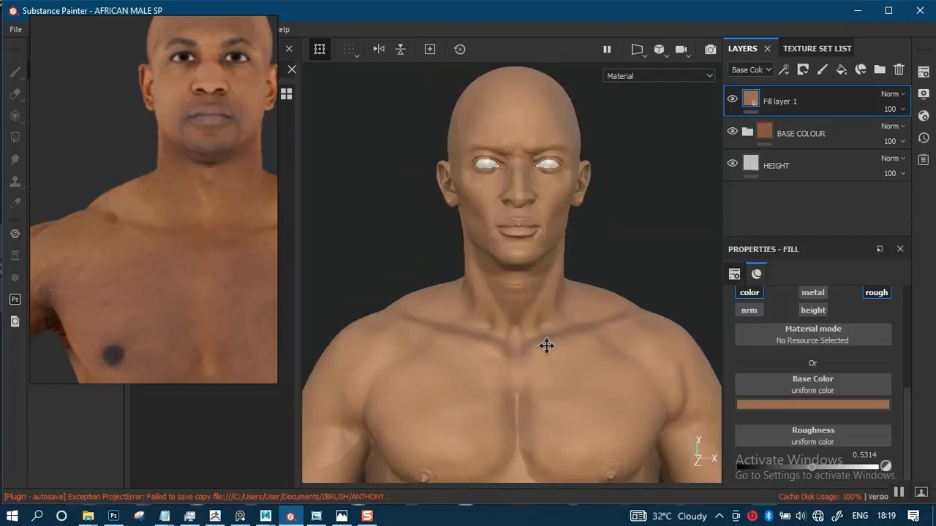
pyautogui.keyDown('alt'); pyautogui.moveTo(543, 345); pyautogui.dragTo(541, 300, button='middle'); pyautogui.keyUp('alt')
pyautogui.doubleClick(784, 101)
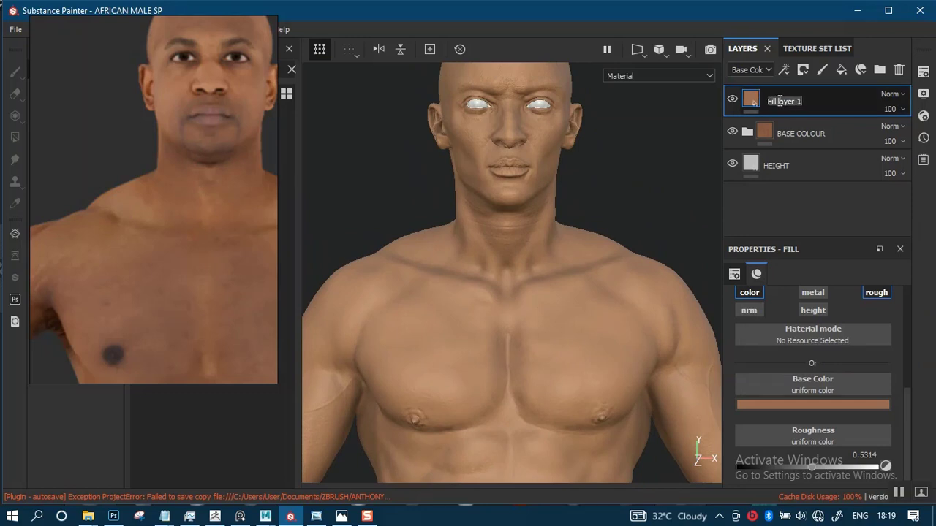
pyautogui.write('PAINT BRIGHT BROWN')
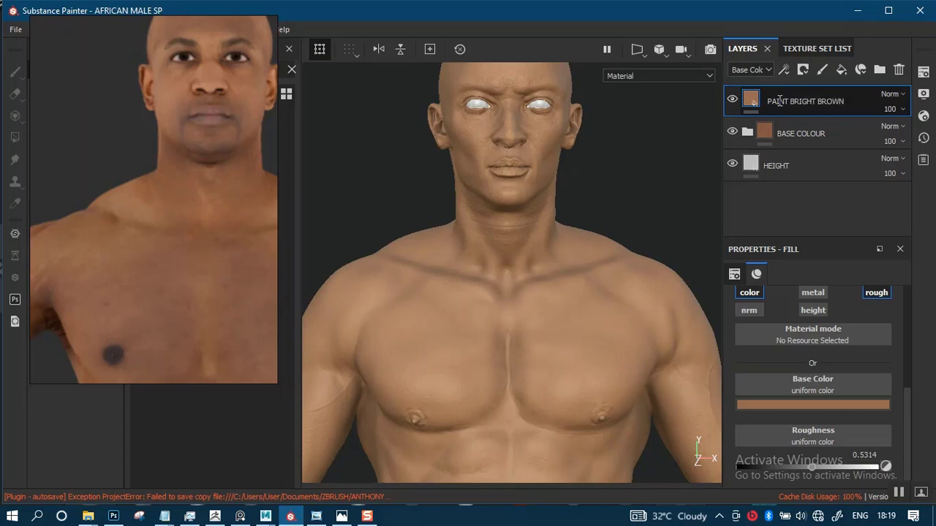
pyautogui.press('Return')
pyautogui.rightClick(753, 101)
pyautogui.press('Escape')
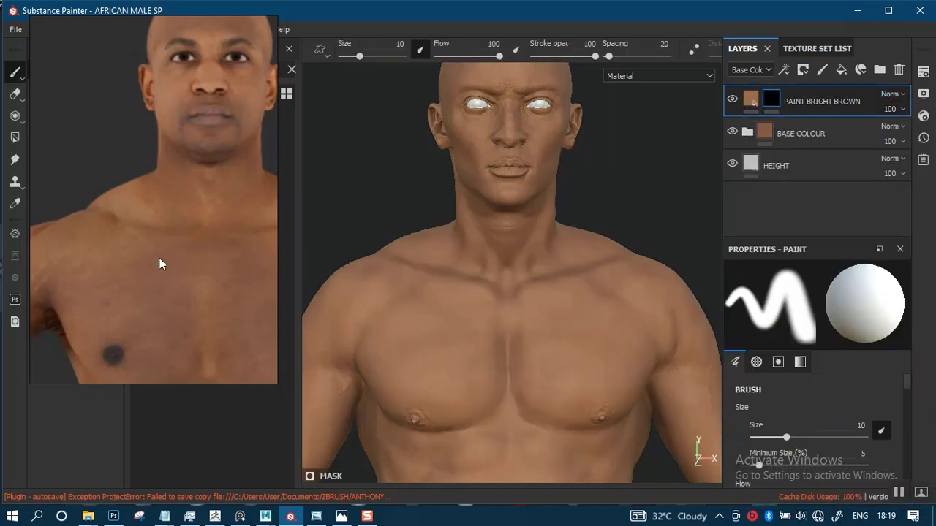
# Move the reference image away from the shelf, search the brushes for DIRT and choose the Dirt 1 brush.
pyautogui.moveTo(161, 265); pyautogui.dragTo(807, 272)
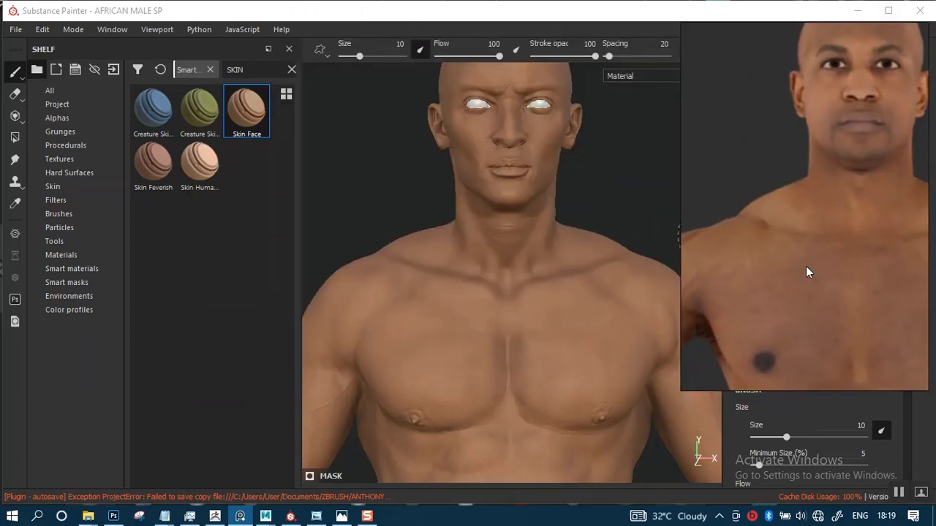
pyautogui.moveTo(502, 251)
pyautogui.keyDown('alt'); pyautogui.mouseDown(button='right')
pyautogui.moveTo(486, 231)
pyautogui.moveTo(278, 195)
pyautogui.mouseUp(button='right'); pyautogui.keyUp('alt')
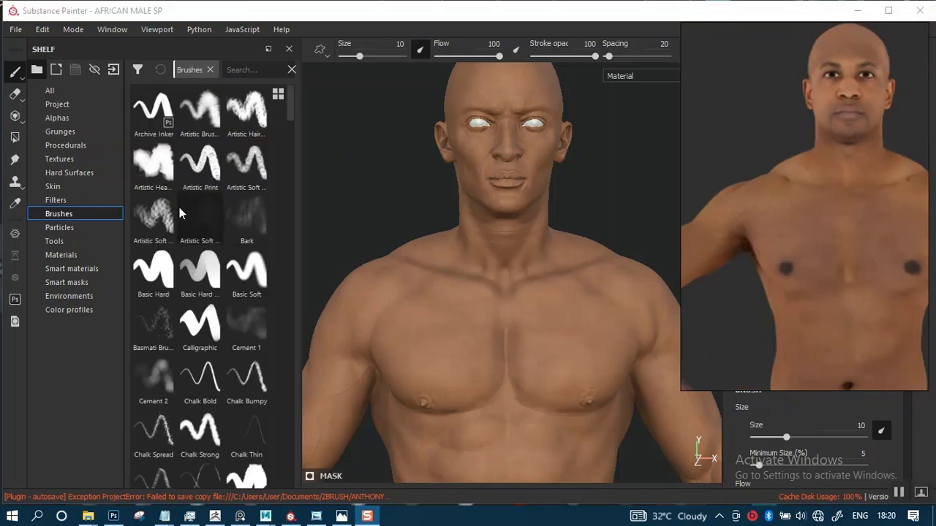
pyautogui.click(240, 70)
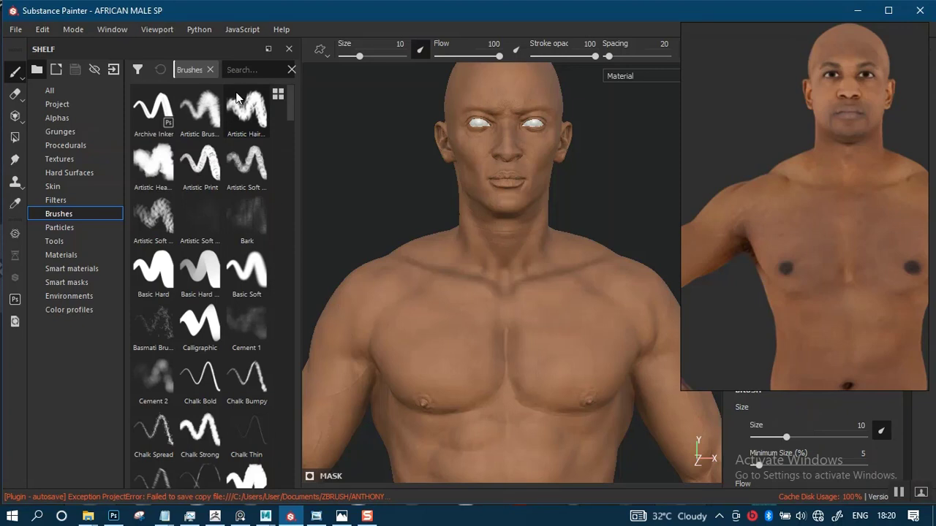
pyautogui.write('D')
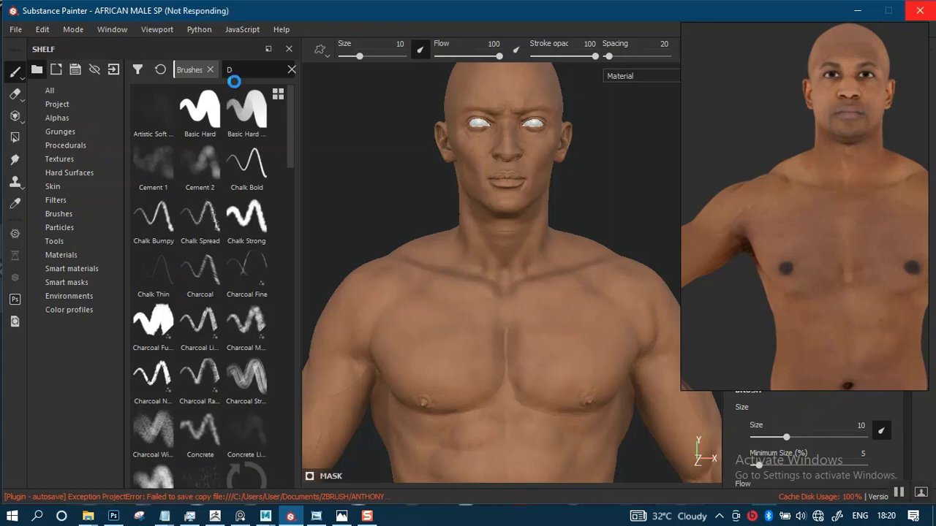
pyautogui.write('IRT')
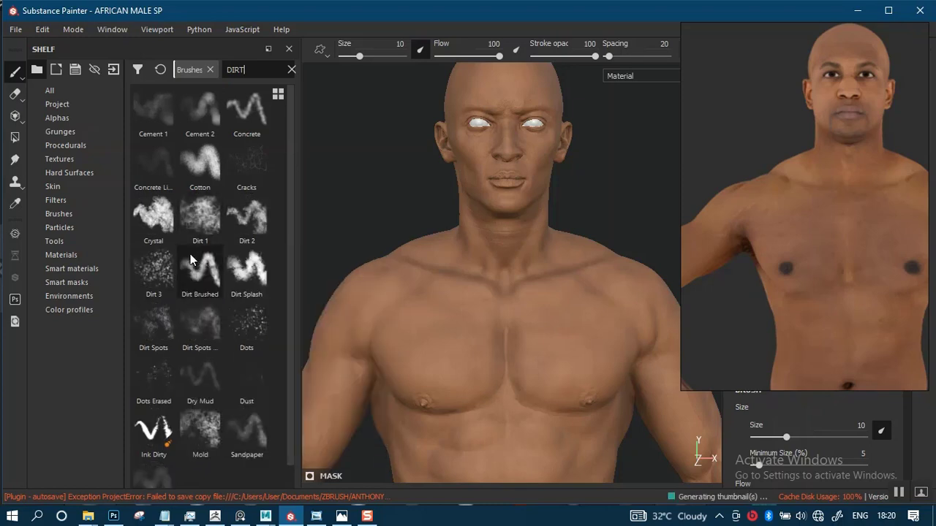
pyautogui.click(199, 223)
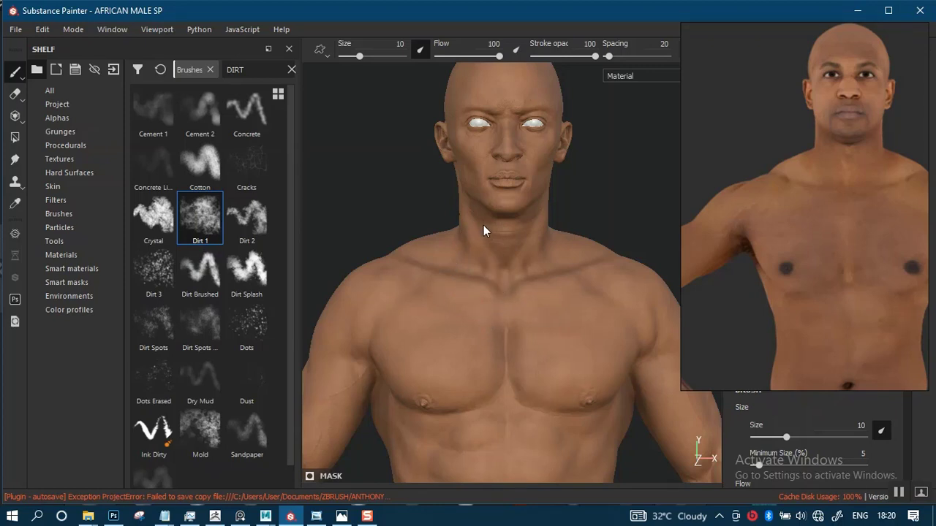
# Move the reference image over the shelf beside the model and select the PAINT BRIGHT BROWN layer's mask for painting.
pyautogui.scroll(1, 475, 253)
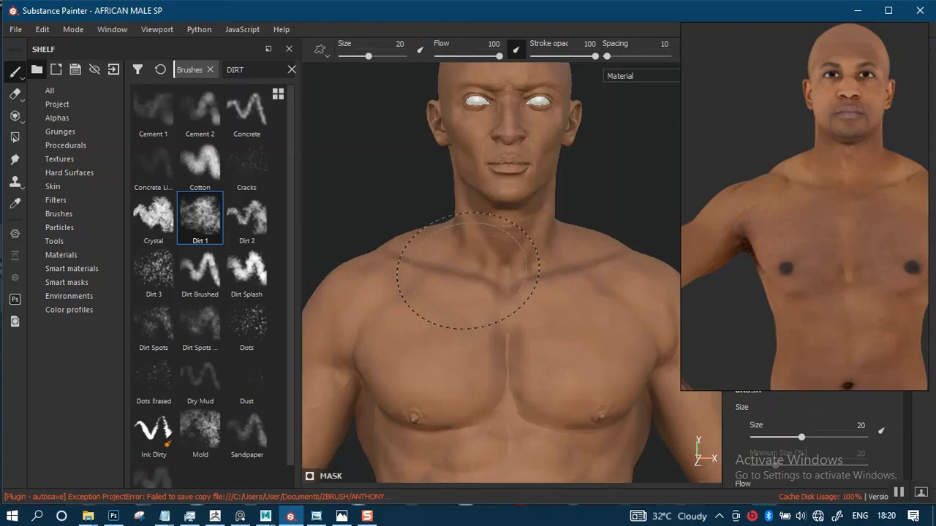
pyautogui.keyDown('alt'); pyautogui.moveTo(502, 337); pyautogui.dragTo(483, 234, button='right'); pyautogui.keyUp('alt')
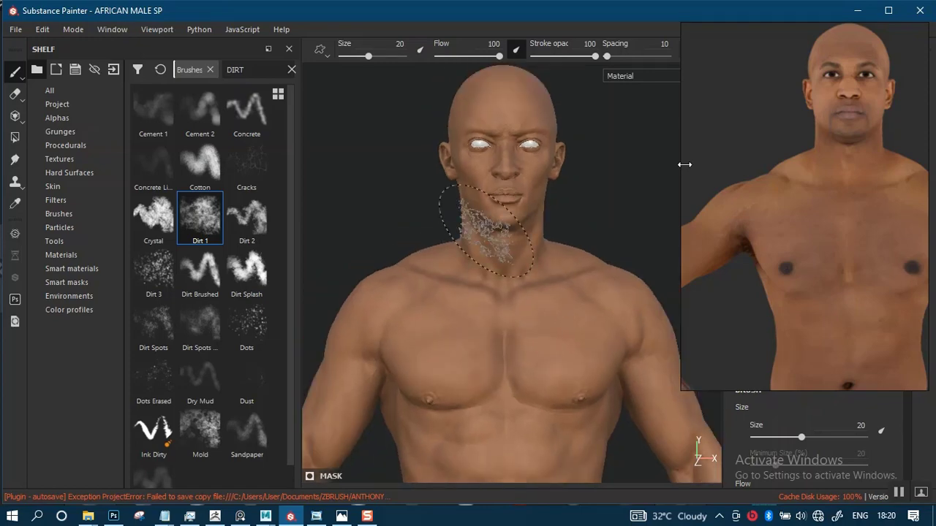
pyautogui.moveTo(786, 218); pyautogui.dragTo(815, 232, button='right')
pyautogui.moveTo(814, 231); pyautogui.dragTo(231, 264)
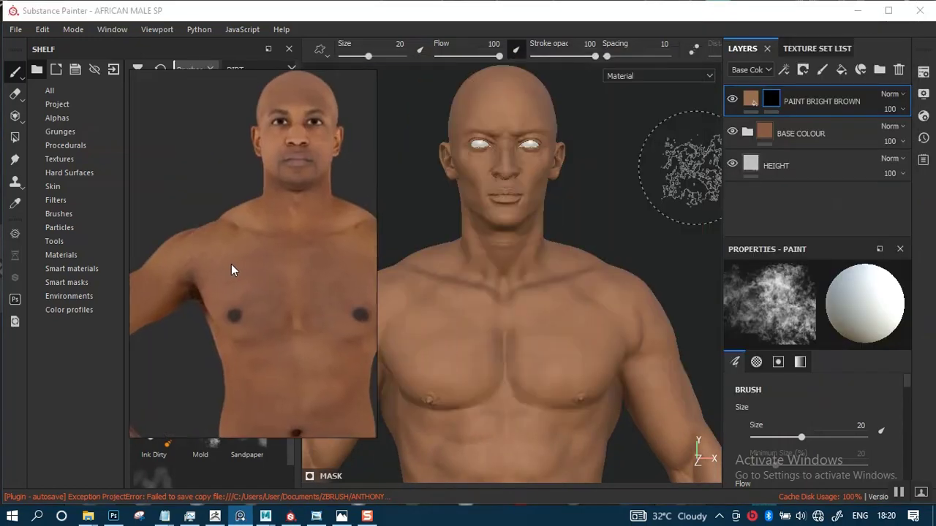
pyautogui.keyDown('alt'); pyautogui.moveTo(558, 217); pyautogui.dragTo(565, 202, button='right'); pyautogui.keyUp('alt')
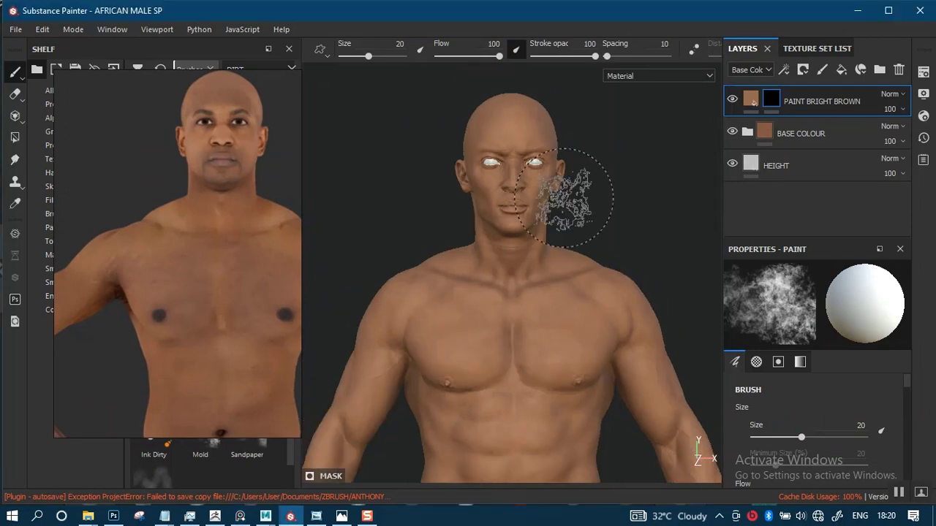
pyautogui.keyDown('alt'); pyautogui.moveTo(569, 275); pyautogui.dragTo(568, 322, button='right'); pyautogui.keyUp('alt')
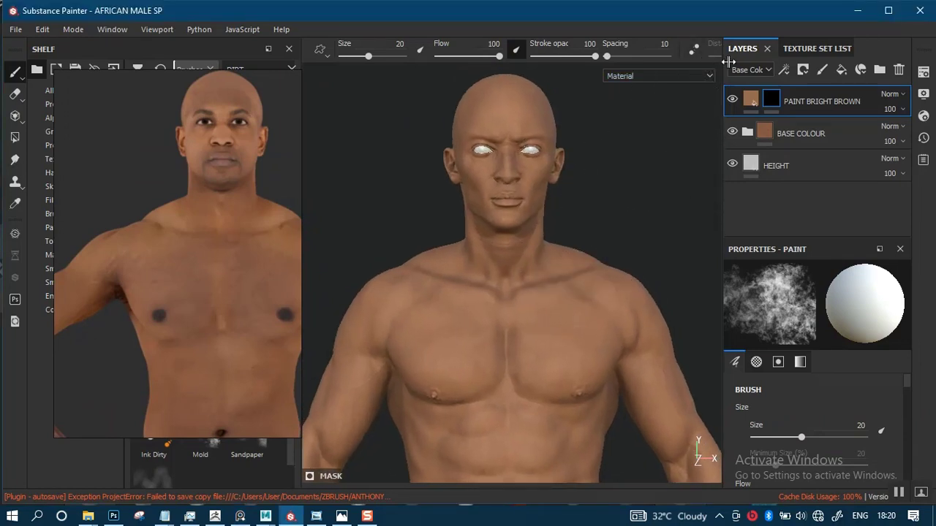
pyautogui.click(750, 98)
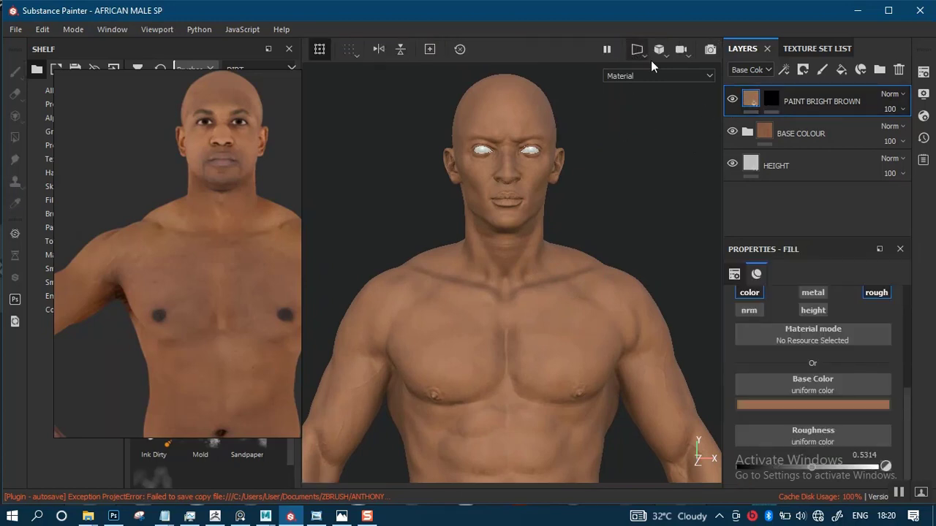
pyautogui.click(769, 101)
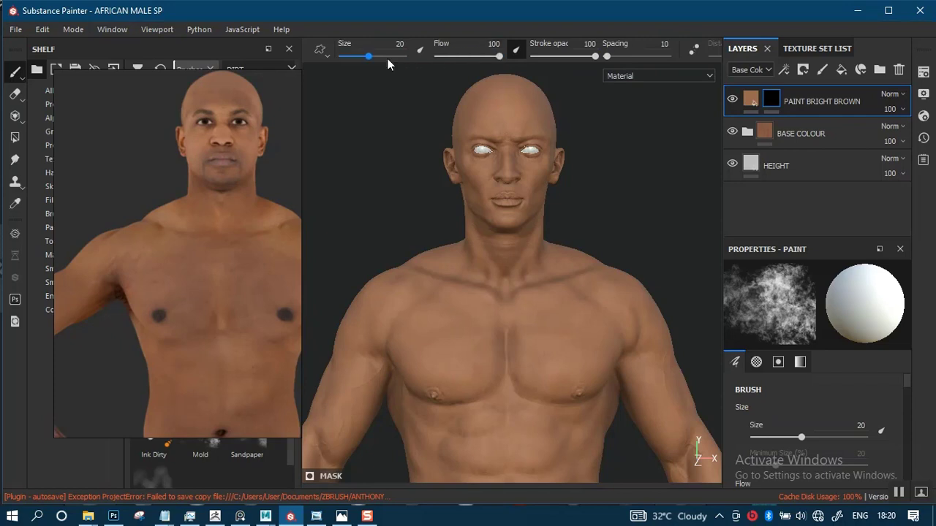
# Select the PAINT BRIGHT BROWN layer's fill and return to its mask for painting.
pyautogui.click(323, 55)
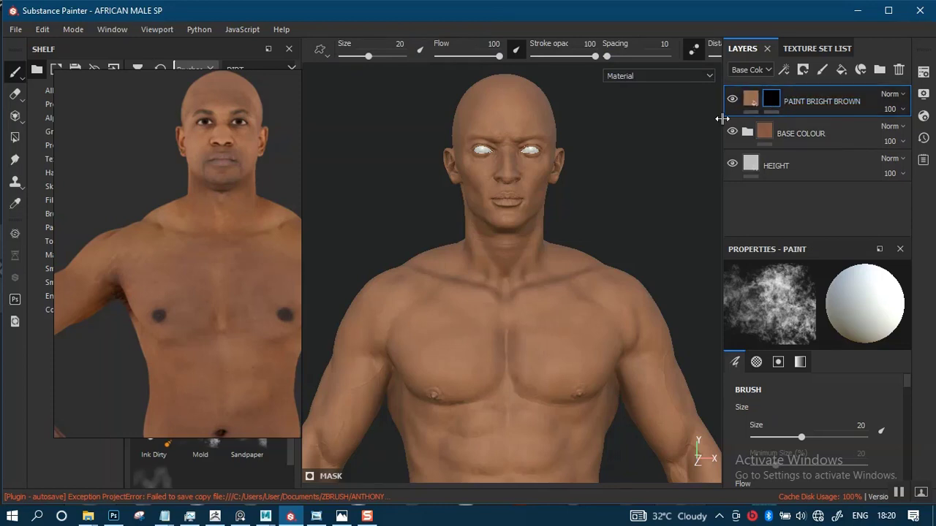
pyautogui.click(746, 101)
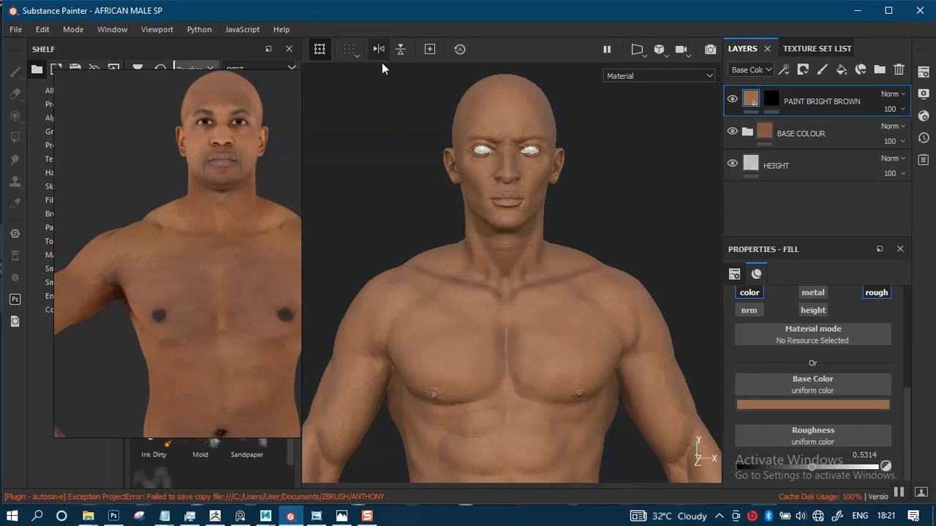
pyautogui.keyDown('alt'); pyautogui.moveTo(629, 249); pyautogui.dragTo(591, 358, button='right'); pyautogui.keyUp('alt')
pyautogui.keyDown('alt'); pyautogui.moveTo(586, 231); pyautogui.dragTo(583, 293, button='middle'); pyautogui.keyUp('alt')
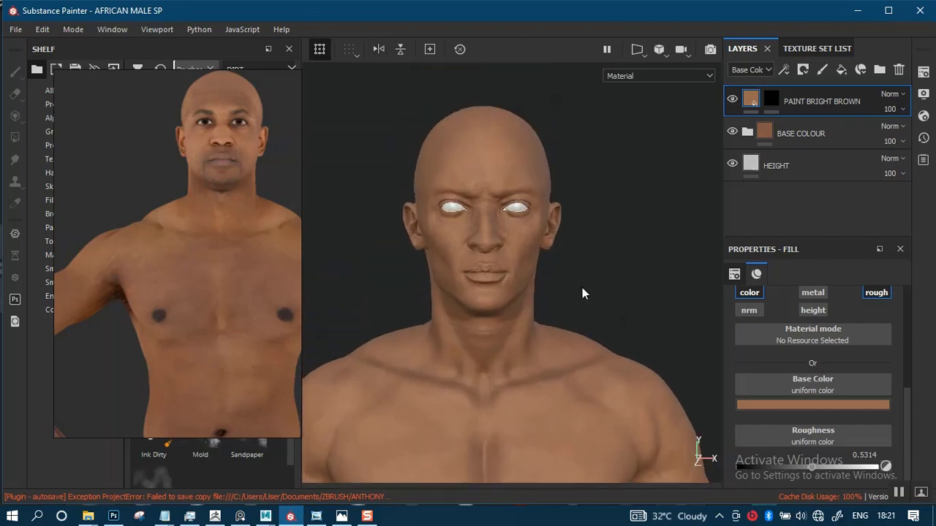
pyautogui.keyDown('alt'); pyautogui.moveTo(583, 292); pyautogui.dragTo(576, 314, button='right'); pyautogui.keyUp('alt')
pyautogui.keyDown('alt'); pyautogui.moveTo(576, 314); pyautogui.dragTo(629, 202, button='middle'); pyautogui.keyUp('alt')
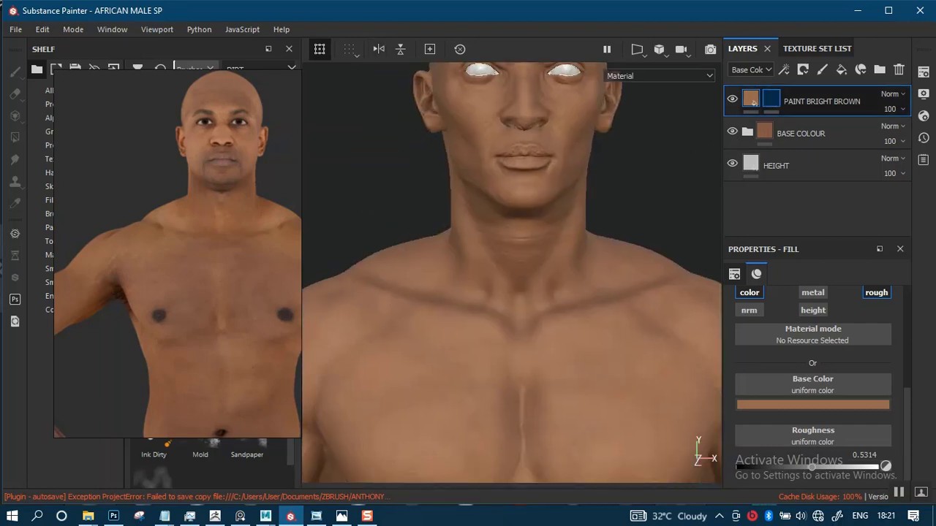
pyautogui.press('1')
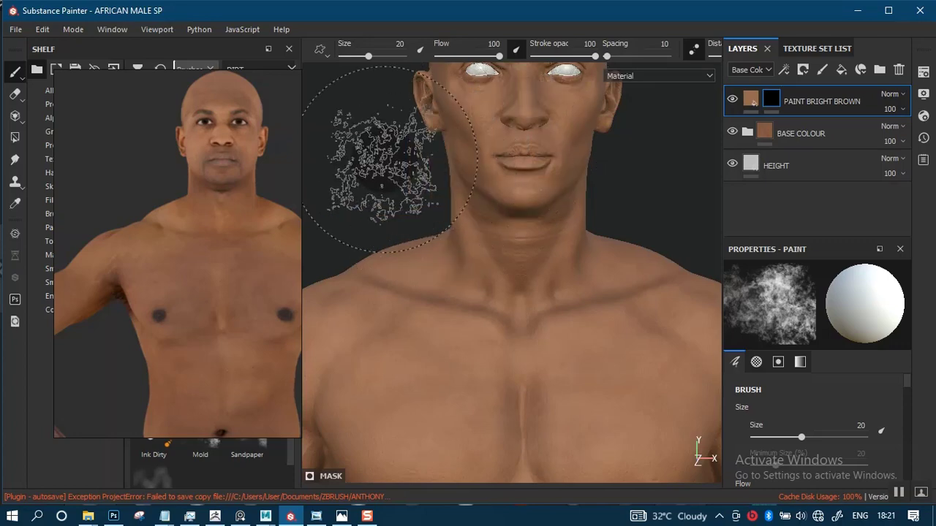
# Move the reference image clear of the model and narrow the shelf to enlarge the viewport.
pyautogui.moveTo(256, 188); pyautogui.dragTo(183, 209)
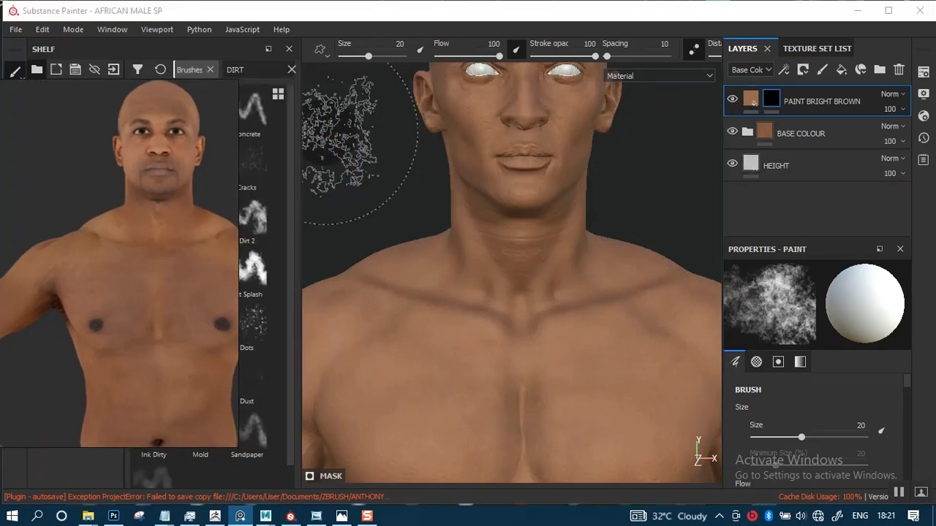
pyautogui.click(293, 193)
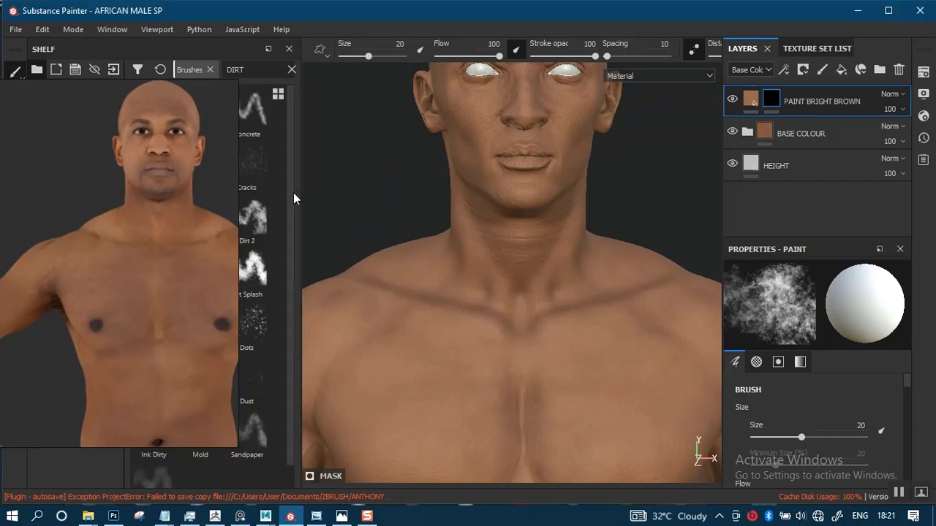
pyautogui.moveTo(280, 199); pyautogui.dragTo(224, 198)
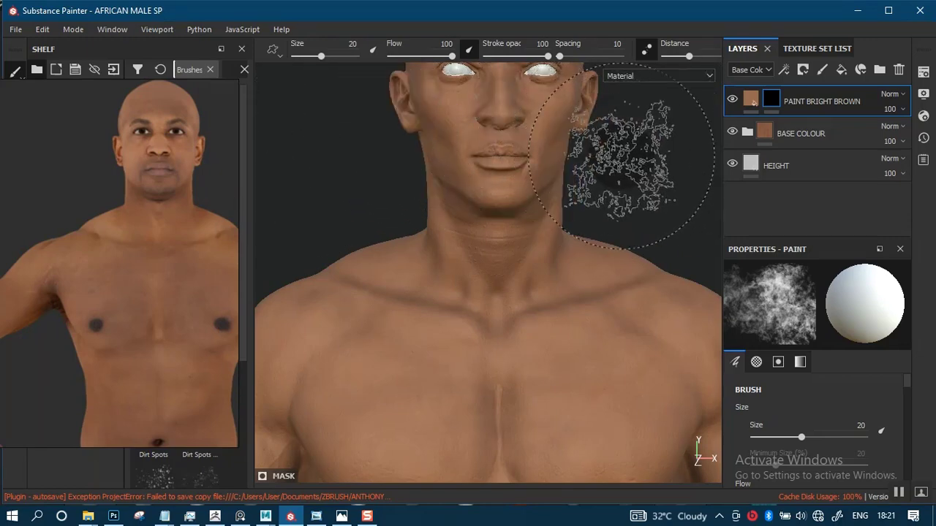
# Reduce the Dirt 1 brush size to 12.05 for painting around the face and neck.
pyautogui.keyDown('alt'); pyautogui.moveTo(620, 157); pyautogui.dragTo(578, 183, button='middle'); pyautogui.keyUp('alt')
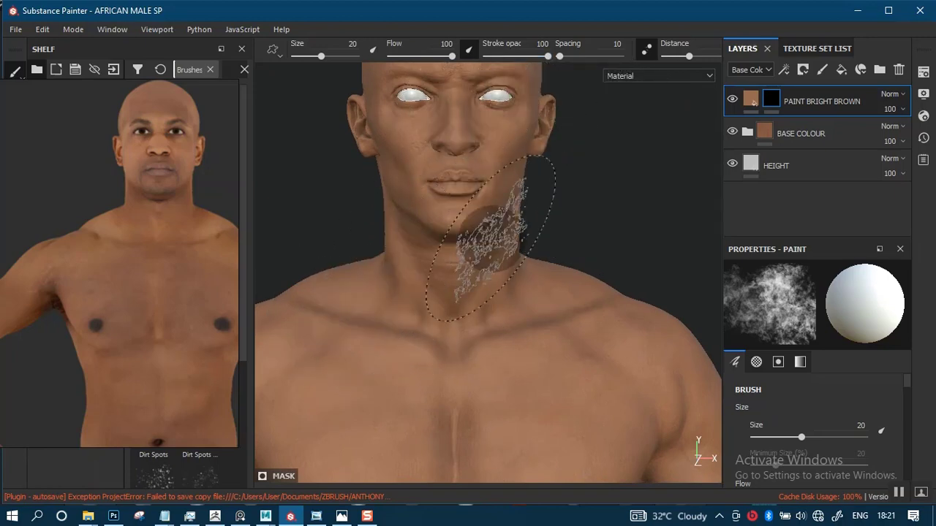
pyautogui.keyDown('alt'); pyautogui.moveTo(620, 240); pyautogui.dragTo(630, 324, button='middle'); pyautogui.keyUp('alt')
pyautogui.keyDown('alt'); pyautogui.moveTo(605, 296); pyautogui.dragTo(580, 368, button='right'); pyautogui.keyUp('alt')
pyautogui.keyDown('alt'); pyautogui.moveTo(574, 281); pyautogui.dragTo(583, 404, button='middle'); pyautogui.keyUp('alt')
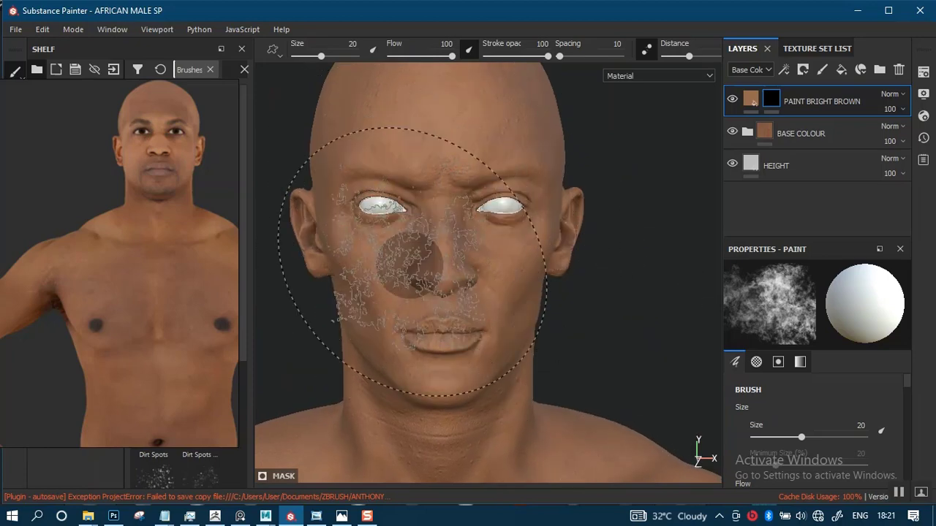
pyautogui.keyDown('alt'); pyautogui.moveTo(443, 279); pyautogui.dragTo(488, 205, button='middle'); pyautogui.keyUp('alt')
pyautogui.press('[')
pyautogui.press('[')
pyautogui.press('[')
pyautogui.press('[')
pyautogui.press('[')
pyautogui.press('[')
pyautogui.press('[')
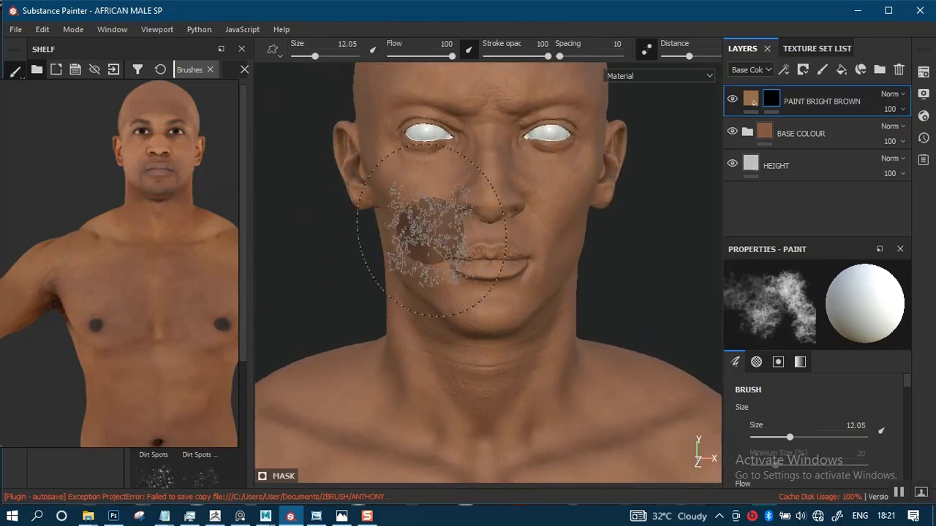
pyautogui.keyDown('alt'); pyautogui.moveTo(431, 230); pyautogui.dragTo(387, 351, button='middle'); pyautogui.keyUp('alt')
pyautogui.keyDown('alt'); pyautogui.moveTo(386, 256); pyautogui.dragTo(313, 93, button='middle'); pyautogui.keyUp('alt')
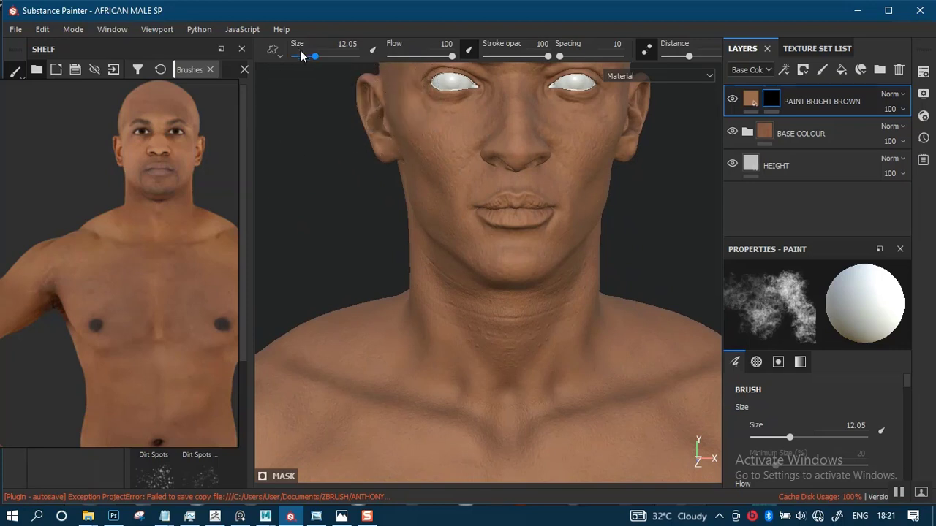
pyautogui.click(278, 57)
pyautogui.click(323, 70)
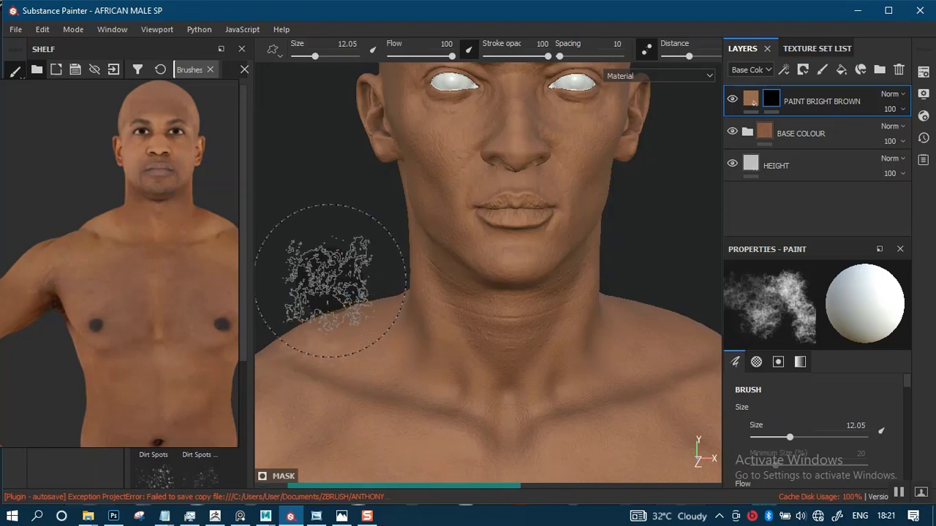
pyautogui.moveTo(363, 324)
pyautogui.keyDown('alt'); pyautogui.mouseDown(button='middle')
pyautogui.moveTo(375, 273)
pyautogui.moveTo(326, 300)
pyautogui.mouseUp(button='middle'); pyautogui.keyUp('alt')
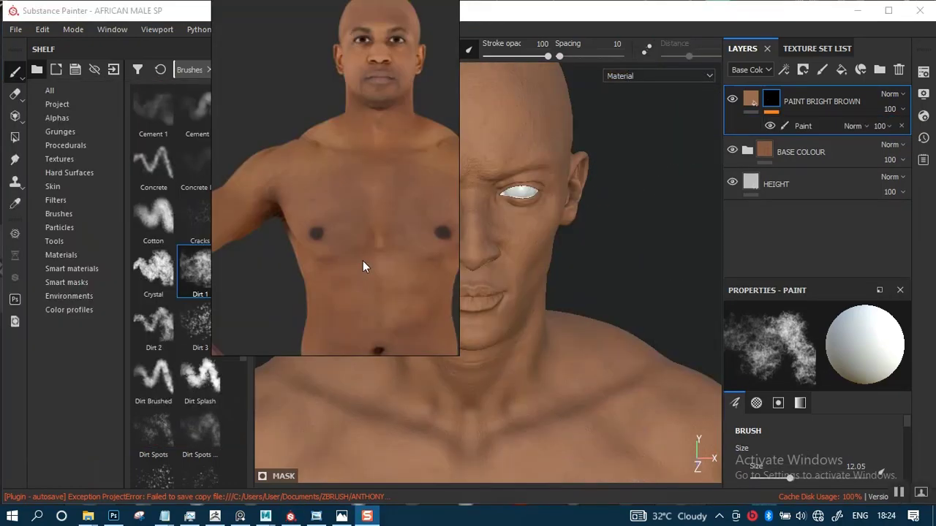
# Move the reference image off the model's face so the whole head is uncovered.
pyautogui.moveTo(364, 265); pyautogui.dragTo(321, 54)
pyautogui.moveTo(321, 54)
pyautogui.mouseDown(button='right')
pyautogui.moveTo(281, 63)
pyautogui.moveTo(249, 54)
pyautogui.mouseUp(button='right')
pyautogui.keyDown('alt'); pyautogui.moveTo(661, 230); pyautogui.dragTo(660, 228); pyautogui.keyUp('alt')
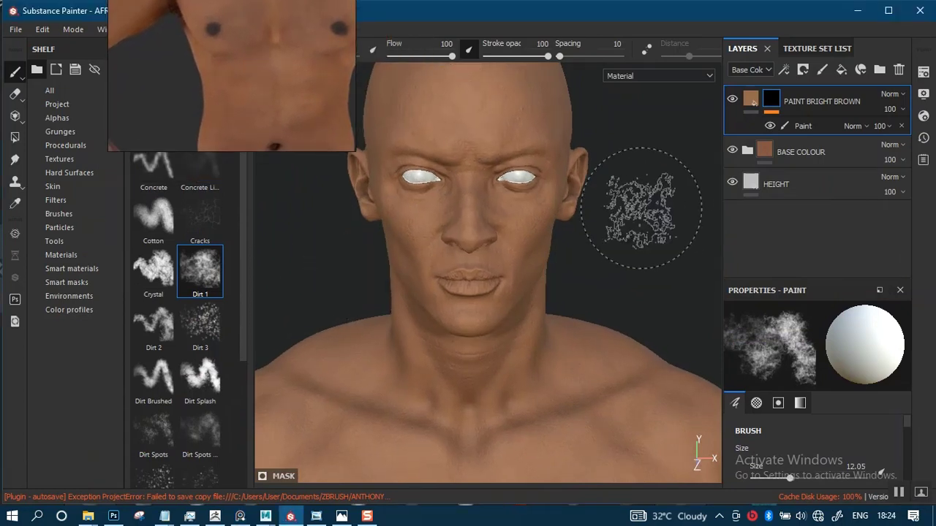
# Reselect the PAINT BRIGHT BROWN layer's mask and turn on mirror symmetry across the body's centre line.
pyautogui.click(749, 103)
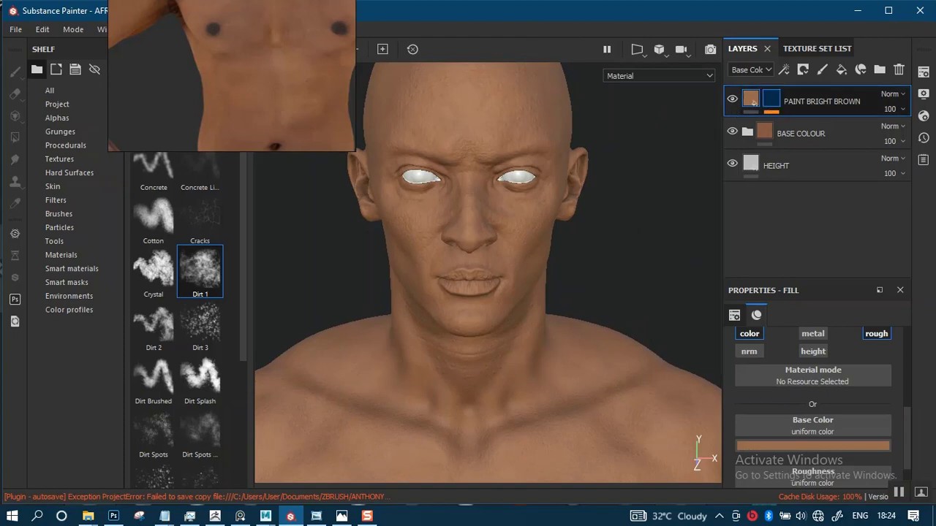
pyautogui.click(771, 99)
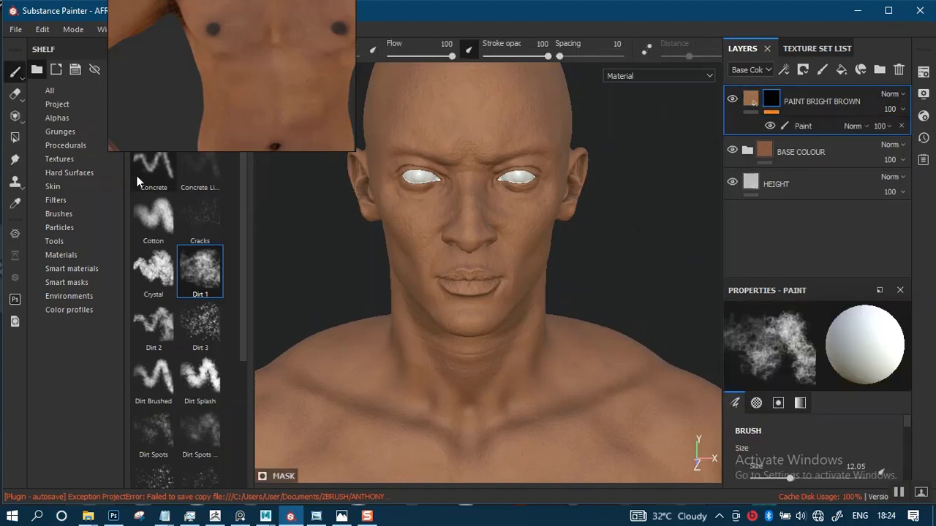
pyautogui.click(17, 139)
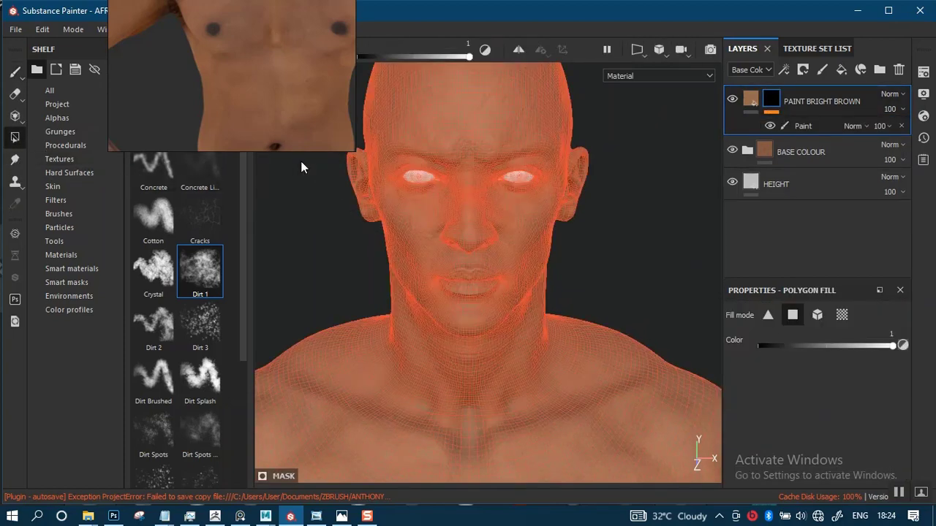
pyautogui.click(518, 49)
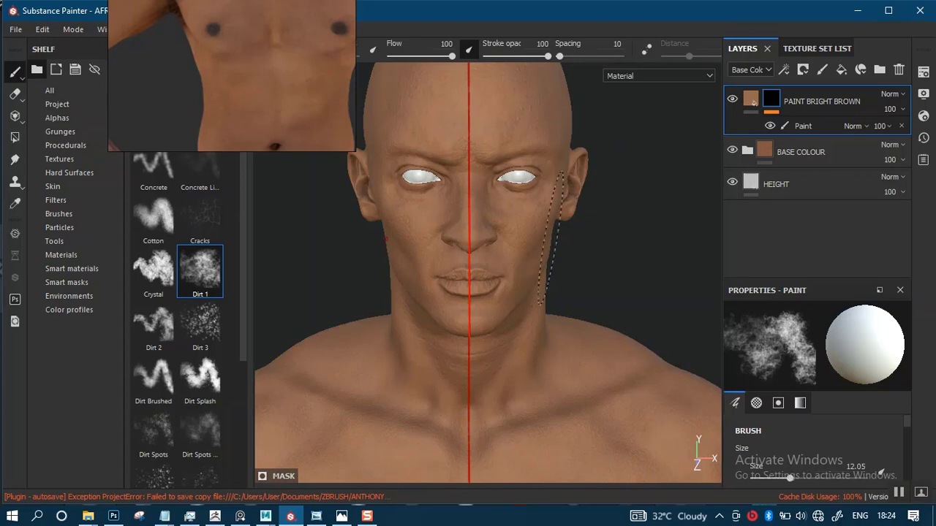
# Try to paint bright brown over the collarbones and shoulders with the size 12.05 Dirt 1 brush.
pyautogui.moveTo(600, 322)
pyautogui.keyDown('alt'); pyautogui.mouseDown(button='right')
pyautogui.moveTo(597, 349)
pyautogui.moveTo(506, 237)
pyautogui.mouseUp(button='right'); pyautogui.keyUp('alt')
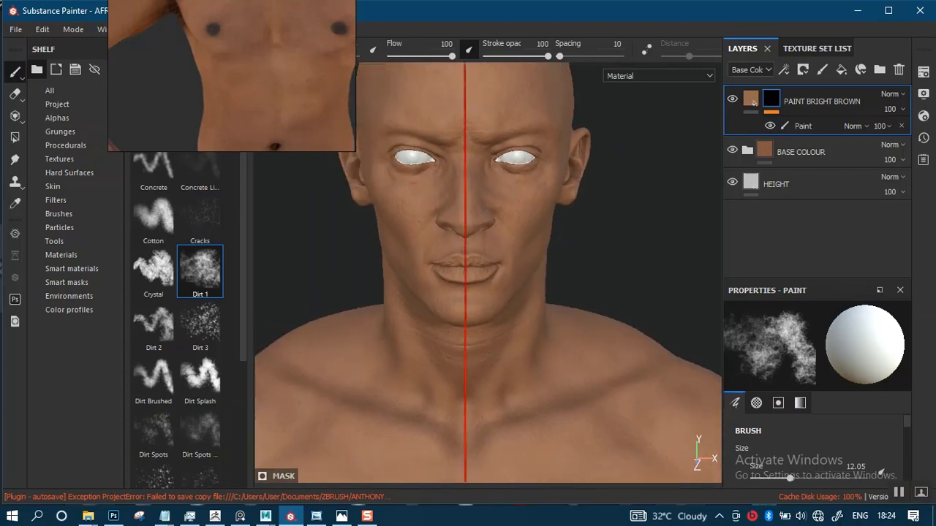
pyautogui.keyDown('alt'); pyautogui.moveTo(506, 237); pyautogui.dragTo(603, 187, button='middle'); pyautogui.keyUp('alt')
pyautogui.keyDown('alt'); pyautogui.moveTo(603, 187); pyautogui.dragTo(441, 334, button='right'); pyautogui.keyUp('alt')
pyautogui.keyDown('alt'); pyautogui.moveTo(441, 334); pyautogui.dragTo(424, 282, button='middle'); pyautogui.keyUp('alt')
pyautogui.keyDown('alt'); pyautogui.moveTo(424, 281); pyautogui.dragTo(443, 261, button='right'); pyautogui.keyUp('alt')
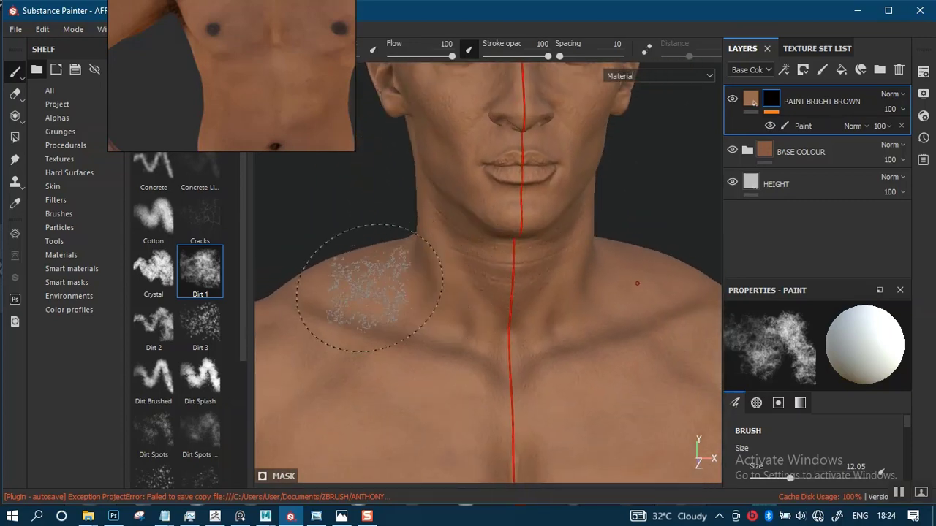
pyautogui.moveTo(366, 294)
pyautogui.mouseDown()
pyautogui.moveTo(376, 316)
pyautogui.moveTo(334, 313)
pyautogui.moveTo(373, 338)
pyautogui.mouseUp()
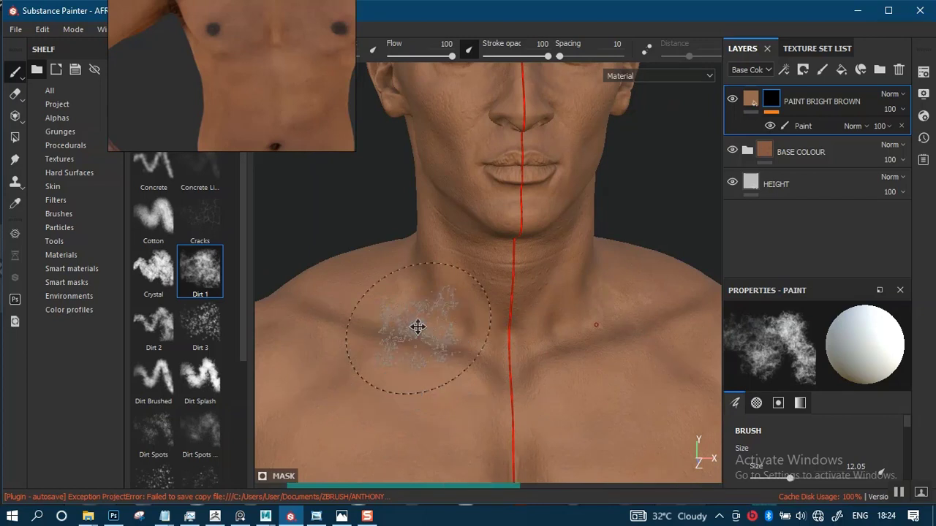
pyautogui.keyDown('alt'); pyautogui.moveTo(417, 326); pyautogui.dragTo(487, 287, button='middle'); pyautogui.keyUp('alt')
pyautogui.keyDown('alt'); pyautogui.moveTo(454, 309); pyautogui.dragTo(461, 359, button='right'); pyautogui.keyUp('alt')
pyautogui.keyDown('alt'); pyautogui.moveTo(461, 359); pyautogui.dragTo(447, 364); pyautogui.keyUp('alt')
pyautogui.keyDown('alt'); pyautogui.moveTo(456, 274); pyautogui.dragTo(409, 323, button='middle'); pyautogui.keyUp('alt')
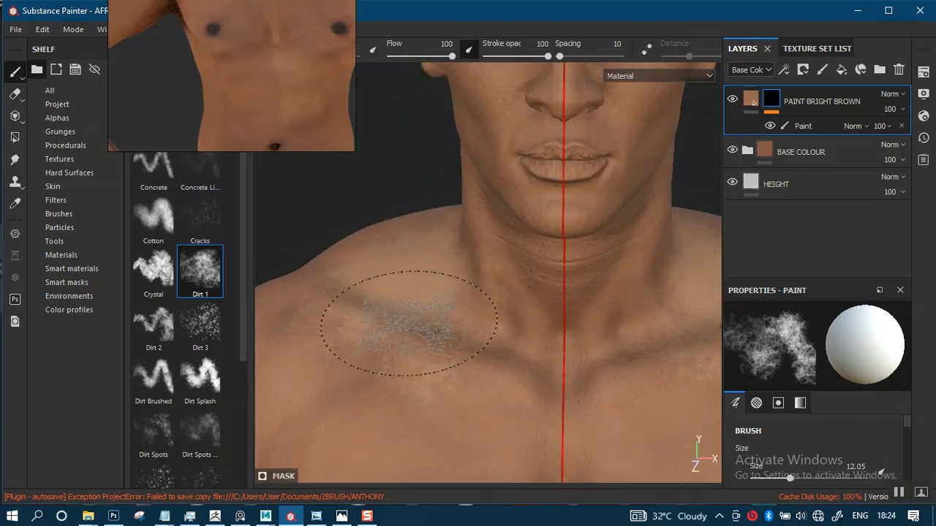
# Reposition the reference image to show the figure's full torso and reduce the brush size to 8.24.
pyautogui.moveTo(227, 34)
pyautogui.mouseDown(button='right')
pyautogui.moveTo(200, 209)
pyautogui.moveTo(181, 215)
pyautogui.mouseUp(button='right')
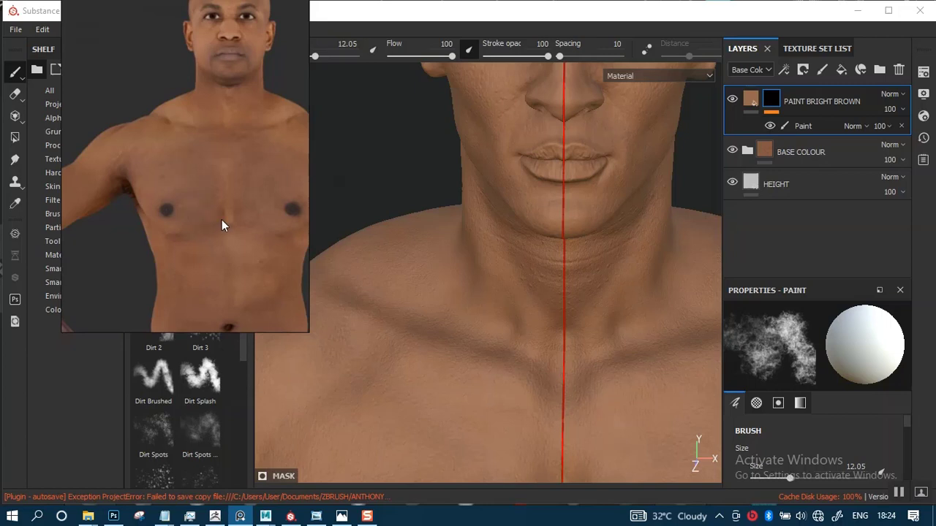
pyautogui.moveTo(222, 219)
pyautogui.mouseDown(button='middle')
pyautogui.moveTo(209, 200)
pyautogui.moveTo(205, 212)
pyautogui.mouseUp(button='middle')
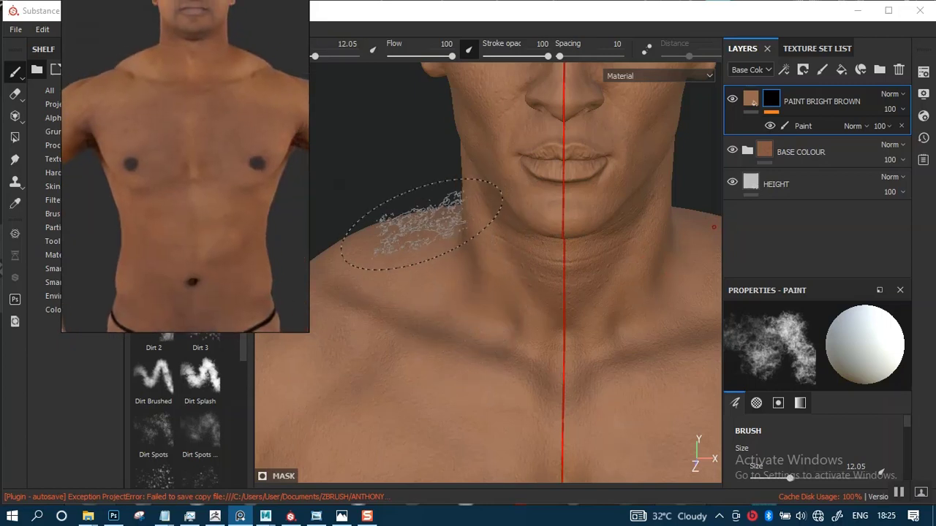
pyautogui.keyDown('alt'); pyautogui.moveTo(422, 224); pyautogui.dragTo(426, 205, button='right'); pyautogui.keyUp('alt')
pyautogui.press('[')
pyautogui.press('[')
pyautogui.press('[')
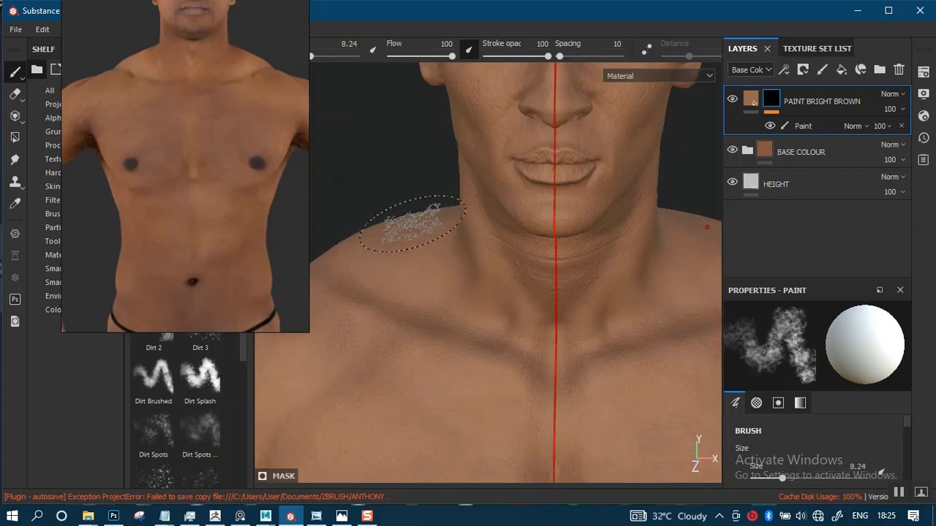
# Paint bright brown in the mask over the tops of both shoulders, between the neck and the collarbones.
pyautogui.moveTo(413, 220)
pyautogui.keyDown('alt'); pyautogui.mouseDown(button='middle')
pyautogui.moveTo(447, 218)
pyautogui.moveTo(455, 235)
pyautogui.mouseUp(button='middle'); pyautogui.keyUp('alt')
pyautogui.keyDown('alt'); pyautogui.moveTo(444, 231); pyautogui.dragTo(436, 227, button='right'); pyautogui.keyUp('alt')
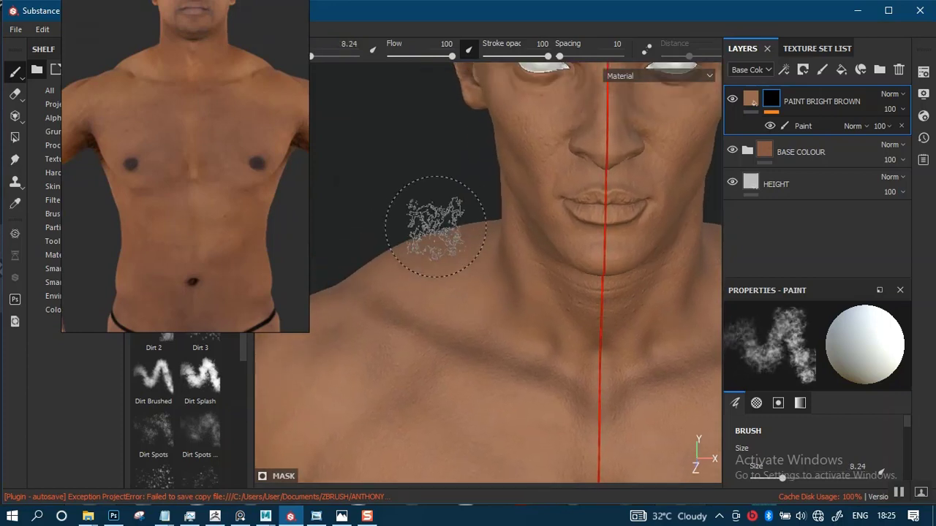
pyautogui.keyDown('alt'); pyautogui.moveTo(432, 306); pyautogui.dragTo(431, 286); pyautogui.keyUp('alt')
pyautogui.keyDown('alt'); pyautogui.moveTo(431, 285); pyautogui.dragTo(439, 257, button='right'); pyautogui.keyUp('alt')
pyautogui.moveTo(439, 258)
pyautogui.keyDown('alt'); pyautogui.mouseDown(button='middle')
pyautogui.moveTo(422, 259)
pyautogui.moveTo(451, 280)
pyautogui.mouseUp(button='middle'); pyautogui.keyUp('alt')
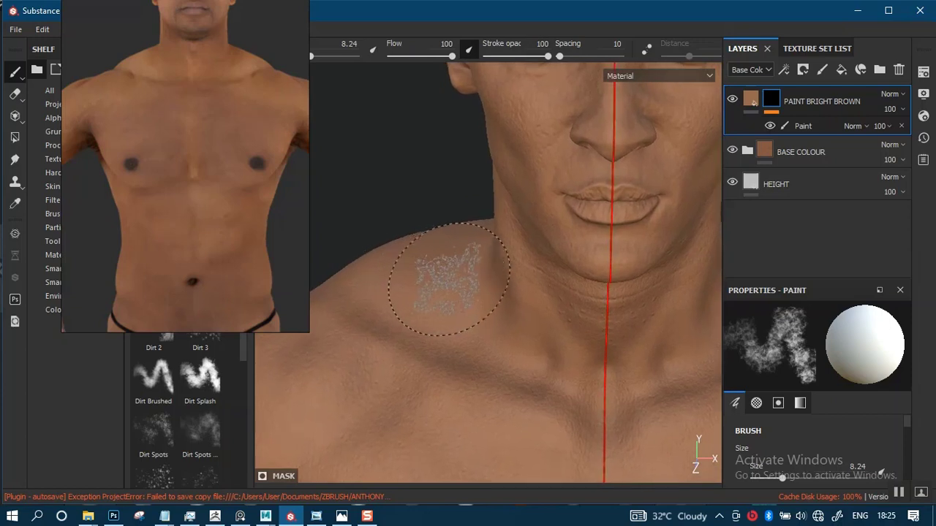
pyautogui.keyDown('alt'); pyautogui.moveTo(451, 280); pyautogui.dragTo(418, 270); pyautogui.keyUp('alt')
pyautogui.keyDown('alt'); pyautogui.moveTo(417, 270); pyautogui.dragTo(424, 261, button='middle'); pyautogui.keyUp('alt')
pyautogui.keyDown('alt'); pyautogui.moveTo(424, 261); pyautogui.dragTo(428, 272, button='right'); pyautogui.keyUp('alt')
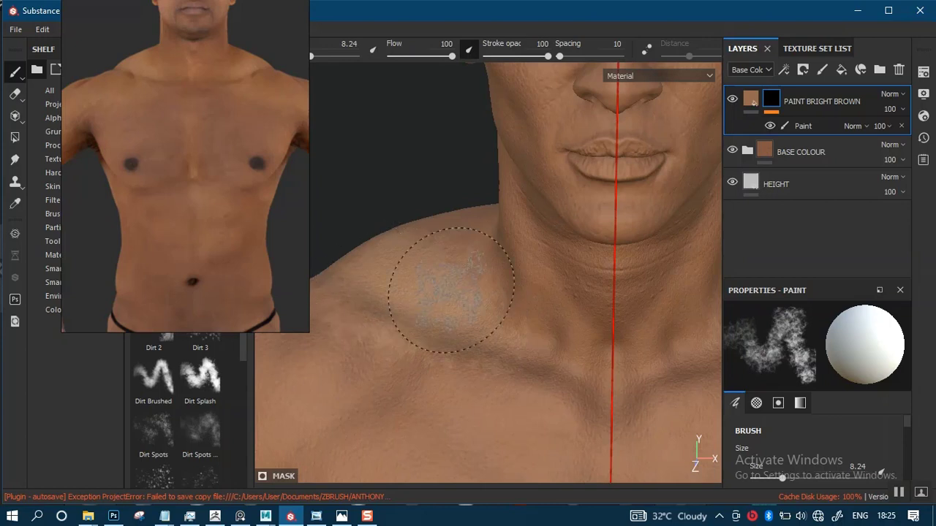
pyautogui.keyDown('alt'); pyautogui.moveTo(457, 304); pyautogui.dragTo(446, 286, button='right'); pyautogui.keyUp('alt')
pyautogui.keyDown('alt'); pyautogui.moveTo(456, 321); pyautogui.dragTo(444, 280, button='middle'); pyautogui.keyUp('alt')
pyautogui.moveTo(444, 280)
pyautogui.keyDown('alt'); pyautogui.mouseDown()
pyautogui.moveTo(453, 271)
pyautogui.moveTo(445, 293)
pyautogui.mouseUp(); pyautogui.keyUp('alt')
pyautogui.keyDown('alt'); pyautogui.moveTo(445, 293); pyautogui.dragTo(446, 282, button='middle'); pyautogui.keyUp('alt')
pyautogui.moveTo(446, 283)
pyautogui.keyDown('alt'); pyautogui.mouseDown(button='right')
pyautogui.moveTo(439, 314)
pyautogui.moveTo(468, 343)
pyautogui.mouseUp(button='right'); pyautogui.keyUp('alt')
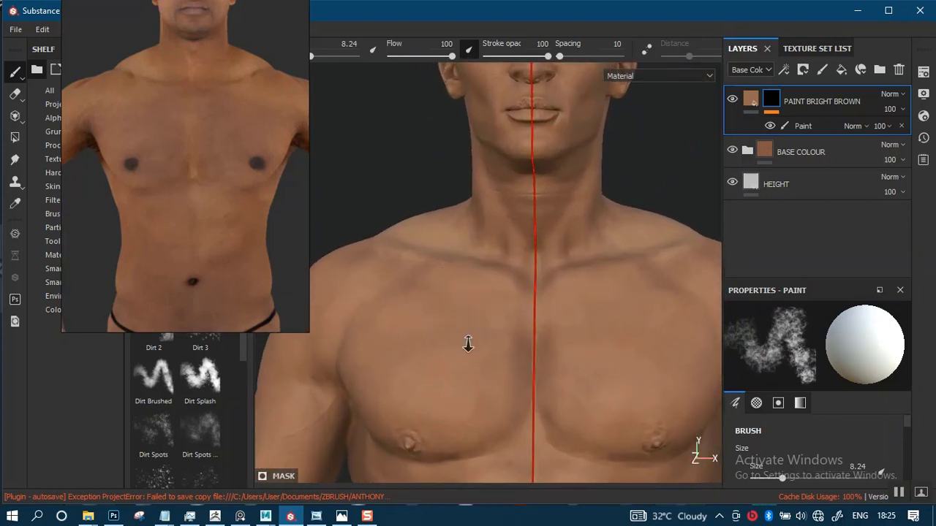
# Show the Base Color channel alone to examine the painted shoulder patches, and return to the Material view.
pyautogui.press('c')
pyautogui.press('c')
pyautogui.press('c')
pyautogui.press('c')
pyautogui.press('c')
pyautogui.press('c')
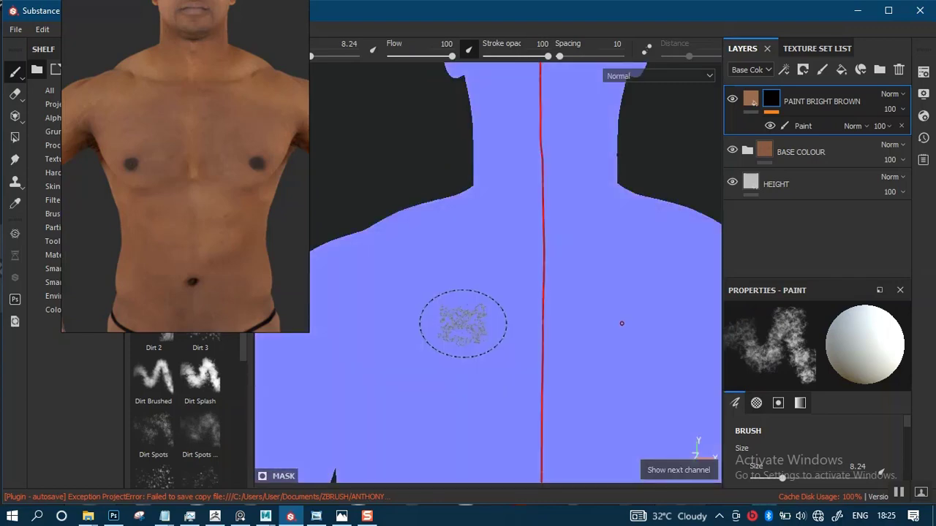
pyautogui.press('c')
pyautogui.press('c')
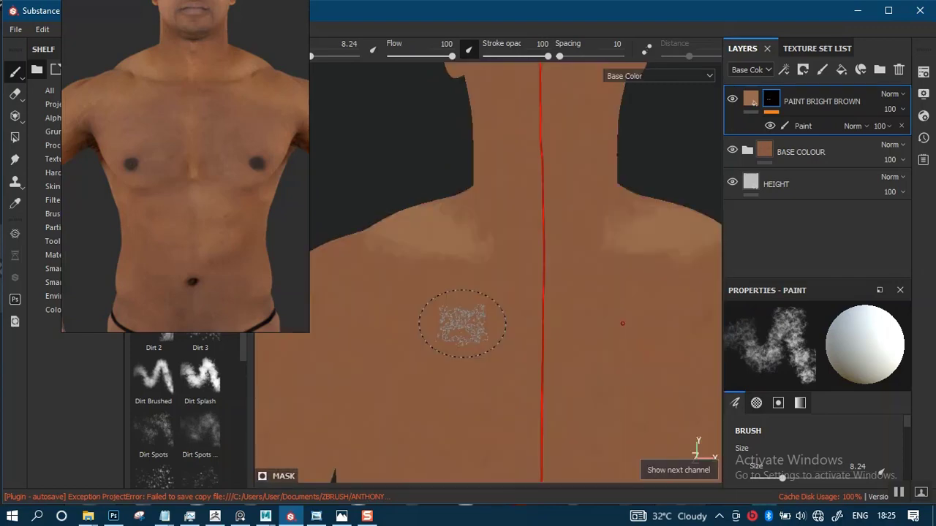
pyautogui.moveTo(460, 322)
pyautogui.keyDown('alt'); pyautogui.mouseDown()
pyautogui.moveTo(449, 297)
pyautogui.moveTo(456, 288)
pyautogui.moveTo(463, 338)
pyautogui.moveTo(459, 315)
pyautogui.mouseUp(); pyautogui.keyUp('alt')
pyautogui.scroll(-1, 455, 293)
pyautogui.keyDown('alt'); pyautogui.moveTo(450, 274); pyautogui.dragTo(451, 250, button='middle'); pyautogui.keyUp('alt')
pyautogui.scroll(-1, 449, 256)
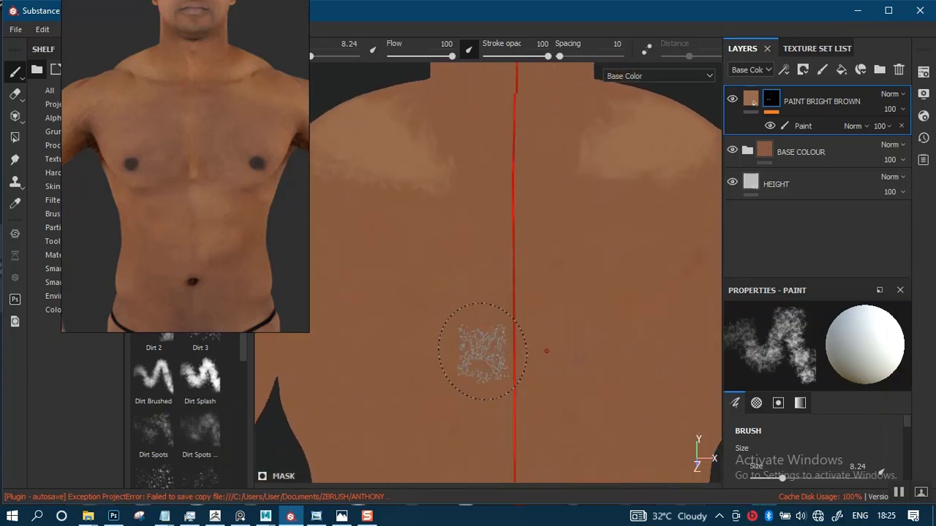
pyautogui.press('m')
pyautogui.press('alt')
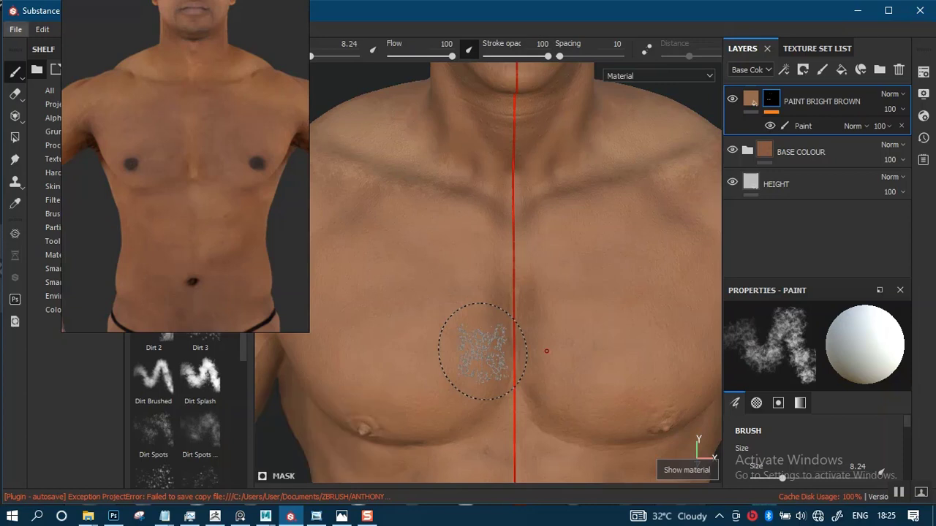
# Paint bright brown in the mask into the hollow between the collarbones with small brushes of size 2.15 and 1.13.
pyautogui.keyDown('alt'); pyautogui.moveTo(455, 271); pyautogui.dragTo(486, 328, button='middle'); pyautogui.keyUp('alt')
pyautogui.keyDown('alt'); pyautogui.moveTo(485, 328); pyautogui.dragTo(491, 282); pyautogui.keyUp('alt')
pyautogui.keyDown('alt'); pyautogui.moveTo(510, 285); pyautogui.dragTo(476, 293, button='middle'); pyautogui.keyUp('alt')
pyautogui.keyDown('alt'); pyautogui.moveTo(511, 345); pyautogui.dragTo(516, 271); pyautogui.keyUp('alt')
pyautogui.moveTo(515, 271)
pyautogui.keyDown('alt'); pyautogui.mouseDown(button='right')
pyautogui.moveTo(512, 284)
pyautogui.moveTo(488, 274)
pyautogui.mouseUp(button='right'); pyautogui.keyUp('alt')
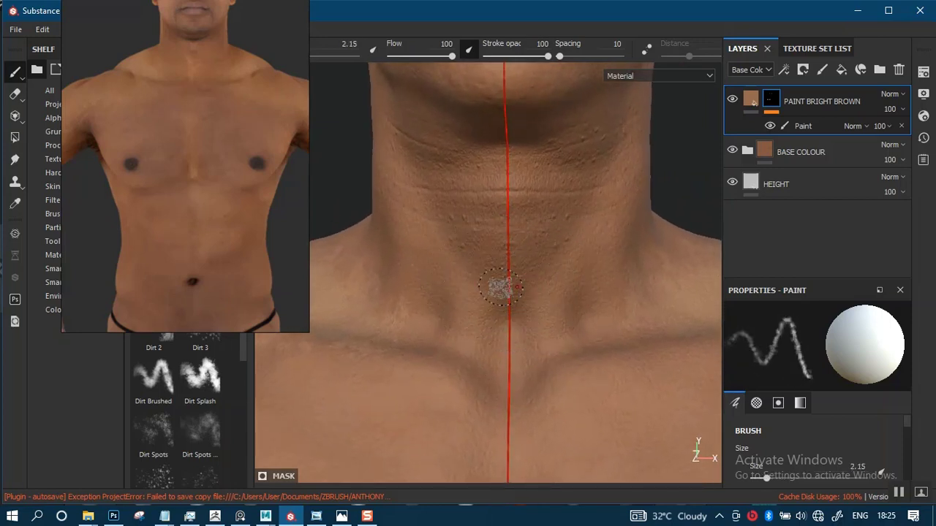
pyautogui.keyDown('alt'); pyautogui.moveTo(501, 287); pyautogui.dragTo(522, 318); pyautogui.keyUp('alt')
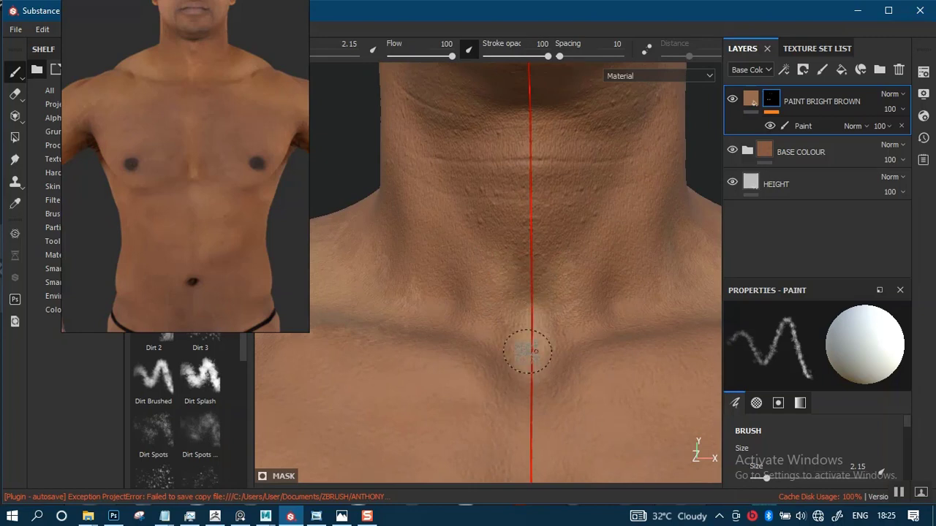
pyautogui.press('[')
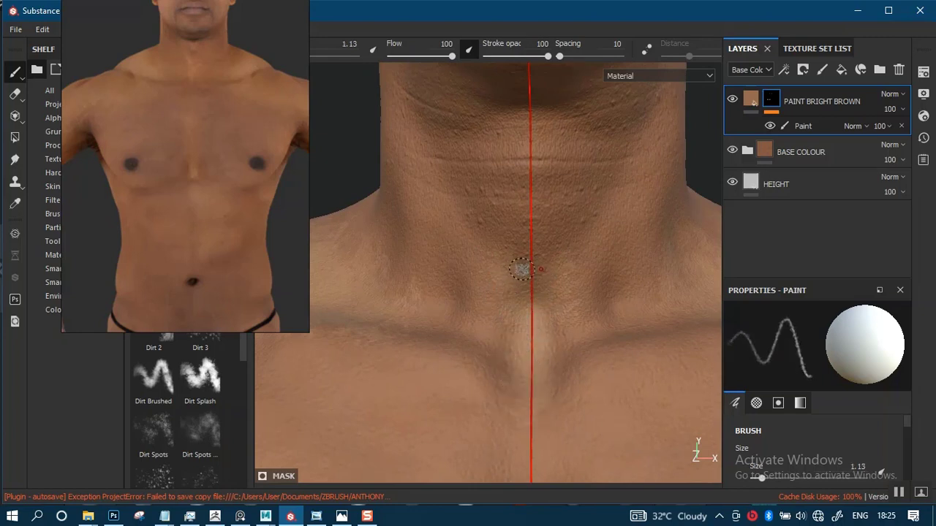
pyautogui.keyDown('alt'); pyautogui.moveTo(538, 335); pyautogui.dragTo(520, 219, button='right'); pyautogui.keyUp('alt')
pyautogui.keyDown('alt'); pyautogui.moveTo(520, 224); pyautogui.dragTo(518, 183, button='middle'); pyautogui.keyUp('alt')
pyautogui.keyDown('alt'); pyautogui.moveTo(518, 183); pyautogui.dragTo(520, 312, button='right'); pyautogui.keyUp('alt')
pyautogui.keyDown('alt'); pyautogui.moveTo(520, 311); pyautogui.dragTo(514, 249, button='middle'); pyautogui.keyUp('alt')
pyautogui.keyDown('alt'); pyautogui.moveTo(515, 249); pyautogui.dragTo(497, 357, button='right'); pyautogui.keyUp('alt')
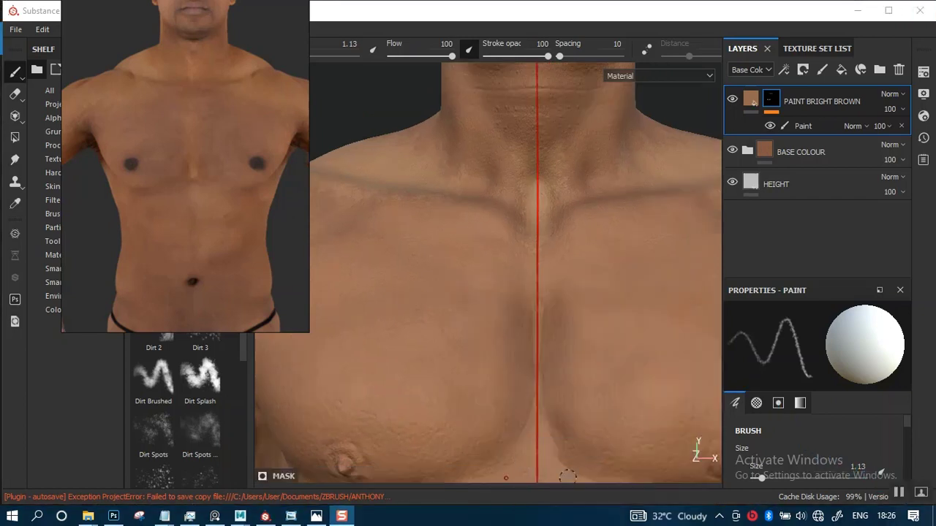
# Paint bright brown over the outer part of the chest near the armpits with a size 6.1 brush.
pyautogui.keyDown('alt'); pyautogui.moveTo(490, 371); pyautogui.dragTo(479, 311, button='right'); pyautogui.keyUp('alt')
pyautogui.keyDown('alt'); pyautogui.moveTo(479, 310); pyautogui.dragTo(498, 274, button='middle'); pyautogui.keyUp('alt')
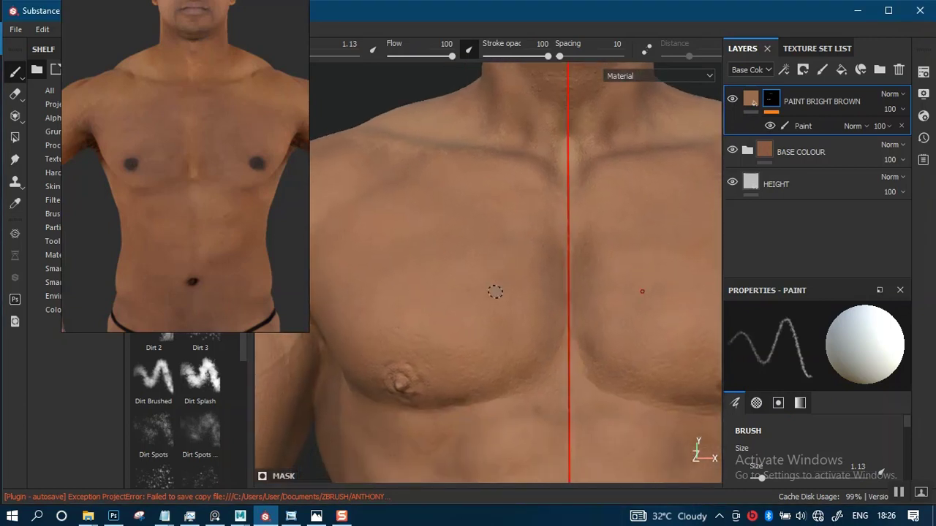
pyautogui.keyDown('alt'); pyautogui.moveTo(494, 291); pyautogui.dragTo(420, 334, button='right'); pyautogui.keyUp('alt')
pyautogui.keyDown('alt'); pyautogui.moveTo(420, 337); pyautogui.dragTo(431, 339, button='middle'); pyautogui.keyUp('alt')
pyautogui.moveTo(431, 339)
pyautogui.keyDown('alt'); pyautogui.mouseDown(button='right')
pyautogui.moveTo(421, 357)
pyautogui.moveTo(421, 333)
pyautogui.mouseUp(button='right'); pyautogui.keyUp('alt')
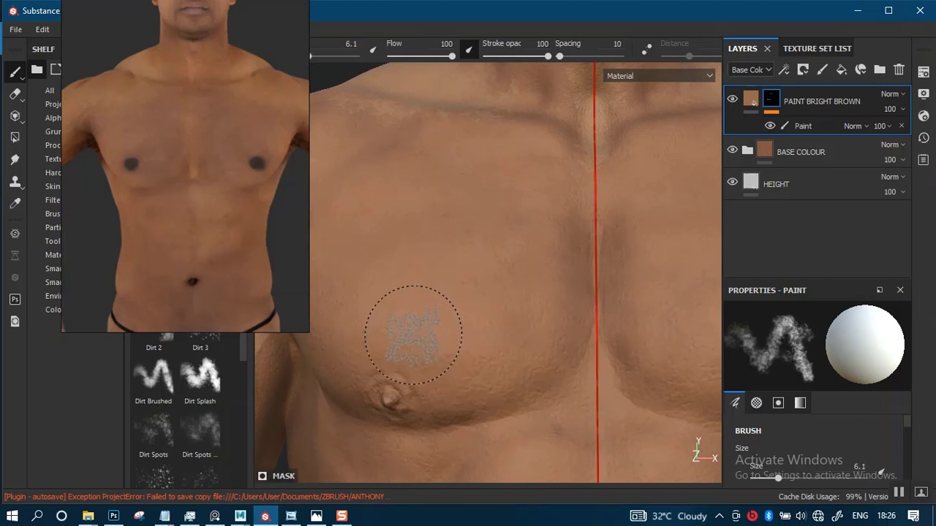
pyautogui.keyDown('alt'); pyautogui.moveTo(445, 339); pyautogui.dragTo(495, 312, button='middle'); pyautogui.keyUp('alt')
pyautogui.keyDown('alt'); pyautogui.moveTo(496, 312); pyautogui.dragTo(519, 300); pyautogui.keyUp('alt')
pyautogui.keyDown('alt'); pyautogui.moveTo(519, 301); pyautogui.dragTo(502, 333, button='right'); pyautogui.keyUp('alt')
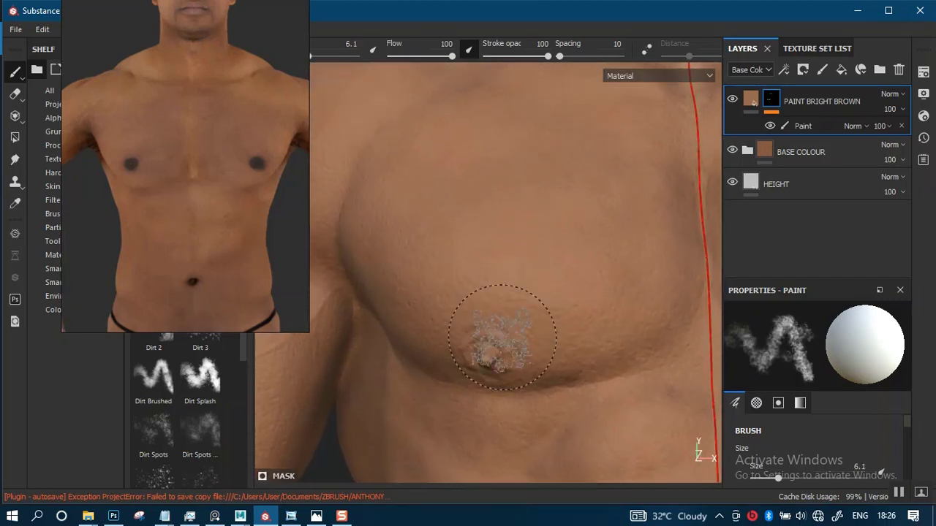
pyautogui.keyDown('ctrl'); pyautogui.moveTo(465, 285); pyautogui.dragTo(462, 232, button='right'); pyautogui.keyUp('ctrl')
pyautogui.press(']')
pyautogui.press(']')
pyautogui.moveTo(462, 232)
pyautogui.keyDown('alt'); pyautogui.mouseDown()
pyautogui.moveTo(485, 271)
pyautogui.moveTo(420, 310)
pyautogui.mouseUp(); pyautogui.keyUp('alt')
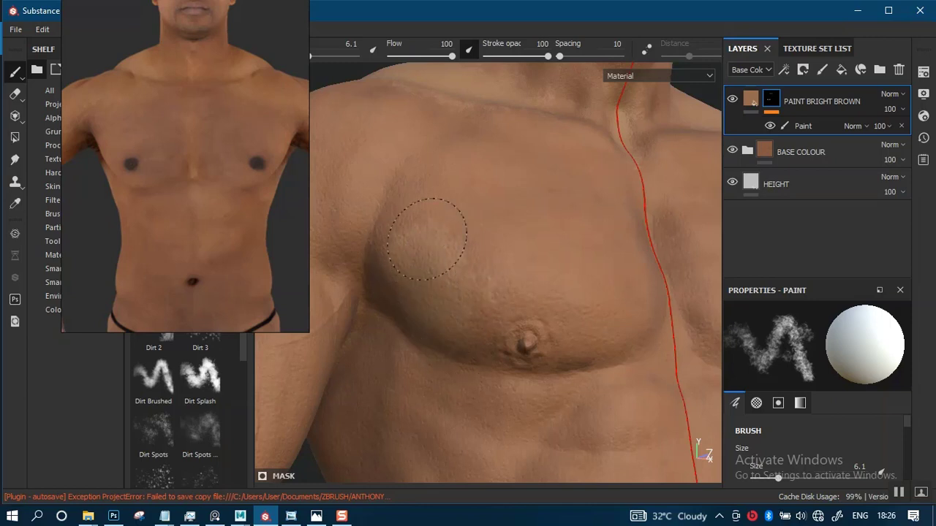
pyautogui.moveTo(427, 239)
pyautogui.mouseDown()
pyautogui.moveTo(495, 227)
pyautogui.moveTo(429, 216)
pyautogui.mouseUp()
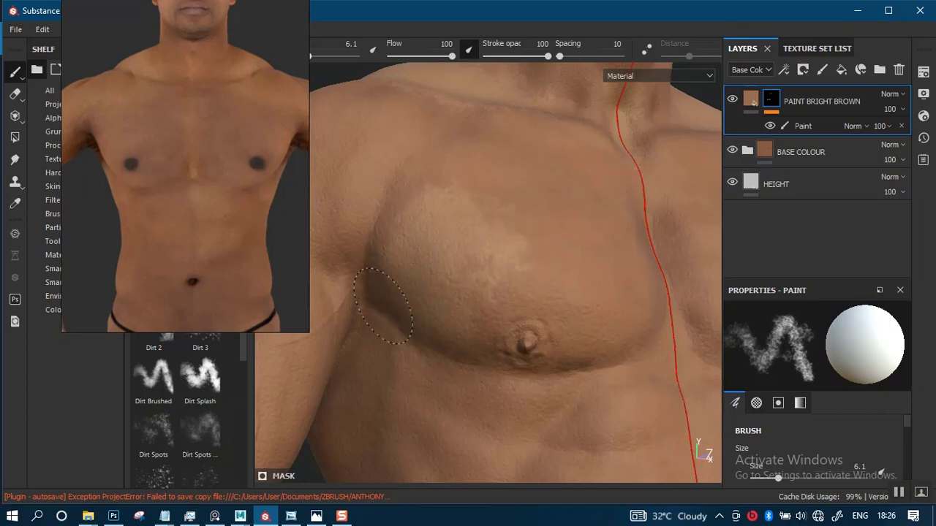
# Extend the bright brown patches symmetrically across both pectorals to the area above the nipples.
pyautogui.keyDown('alt'); pyautogui.moveTo(498, 236); pyautogui.dragTo(505, 165, button='right'); pyautogui.keyUp('alt')
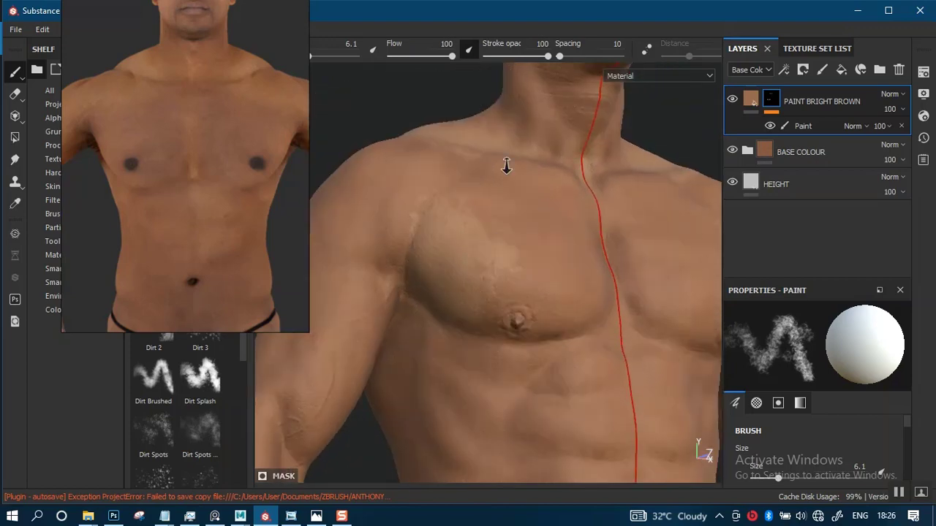
pyautogui.keyDown('alt'); pyautogui.moveTo(505, 165); pyautogui.dragTo(495, 261); pyautogui.keyUp('alt')
pyautogui.keyDown('alt'); pyautogui.moveTo(495, 261); pyautogui.dragTo(456, 205, button='middle'); pyautogui.keyUp('alt')
pyautogui.moveTo(455, 205)
pyautogui.keyDown('alt'); pyautogui.mouseDown(button='right')
pyautogui.moveTo(444, 266)
pyautogui.moveTo(461, 250)
pyautogui.moveTo(460, 215)
pyautogui.mouseUp(button='right'); pyautogui.keyUp('alt')
pyautogui.keyDown('alt'); pyautogui.moveTo(460, 253); pyautogui.dragTo(478, 246, button='middle'); pyautogui.keyUp('alt')
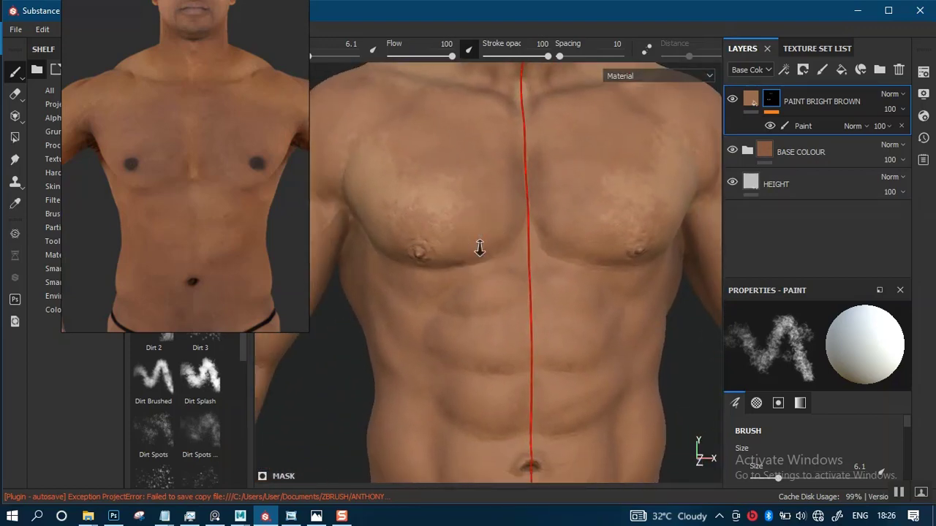
pyautogui.keyDown('alt'); pyautogui.moveTo(478, 246); pyautogui.dragTo(478, 270, button='right'); pyautogui.keyUp('alt')
pyautogui.keyDown('alt'); pyautogui.moveTo(478, 252); pyautogui.dragTo(461, 293, button='middle'); pyautogui.keyUp('alt')
pyautogui.keyDown('alt'); pyautogui.moveTo(461, 275); pyautogui.dragTo(460, 233, button='right'); pyautogui.keyUp('alt')
pyautogui.moveTo(459, 233)
pyautogui.keyDown('alt'); pyautogui.mouseDown()
pyautogui.moveTo(431, 223)
pyautogui.moveTo(466, 222)
pyautogui.mouseUp(); pyautogui.keyUp('alt')
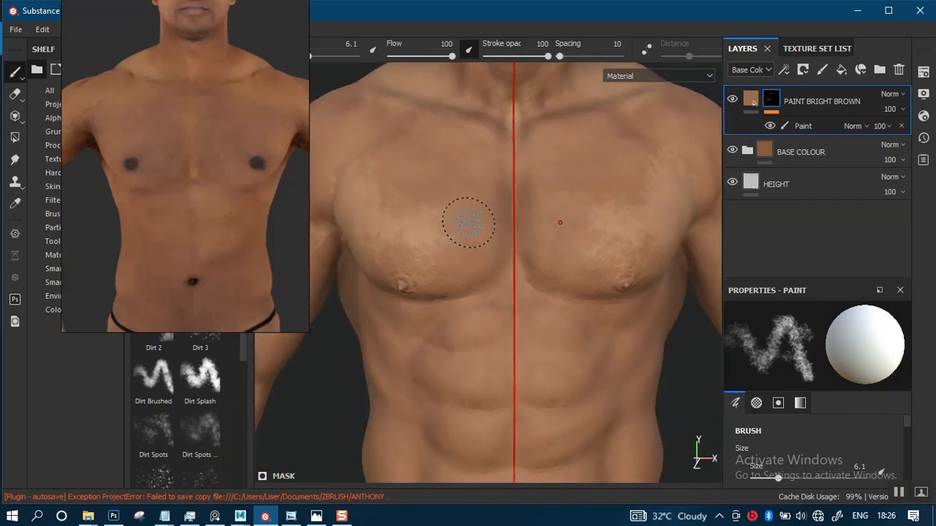
pyautogui.keyDown('alt'); pyautogui.moveTo(465, 221); pyautogui.dragTo(476, 238, button='middle'); pyautogui.keyUp('alt')
pyautogui.keyDown('alt'); pyautogui.moveTo(483, 256); pyautogui.dragTo(490, 280, button='right'); pyautogui.keyUp('alt')
pyautogui.keyDown('alt'); pyautogui.moveTo(480, 266); pyautogui.dragTo(499, 165, button='middle'); pyautogui.keyUp('alt')
pyautogui.keyDown('alt'); pyautogui.moveTo(467, 245); pyautogui.dragTo(470, 265, button='right'); pyautogui.keyUp('alt')
pyautogui.keyDown('alt'); pyautogui.moveTo(474, 255); pyautogui.dragTo(460, 307, button='middle'); pyautogui.keyUp('alt')
pyautogui.keyDown('alt'); pyautogui.moveTo(461, 270); pyautogui.dragTo(453, 256); pyautogui.keyUp('alt')
pyautogui.keyDown('alt'); pyautogui.moveTo(453, 252); pyautogui.dragTo(452, 217, button='right'); pyautogui.keyUp('alt')
pyautogui.keyDown('alt'); pyautogui.moveTo(451, 217); pyautogui.dragTo(452, 255, button='middle'); pyautogui.keyUp('alt')
# Set the brush flow to 48, stroke opacity to 45 and size to 10.7, and test it on the side of the waist.
pyautogui.moveTo(436, 55); pyautogui.dragTo(424, 56)
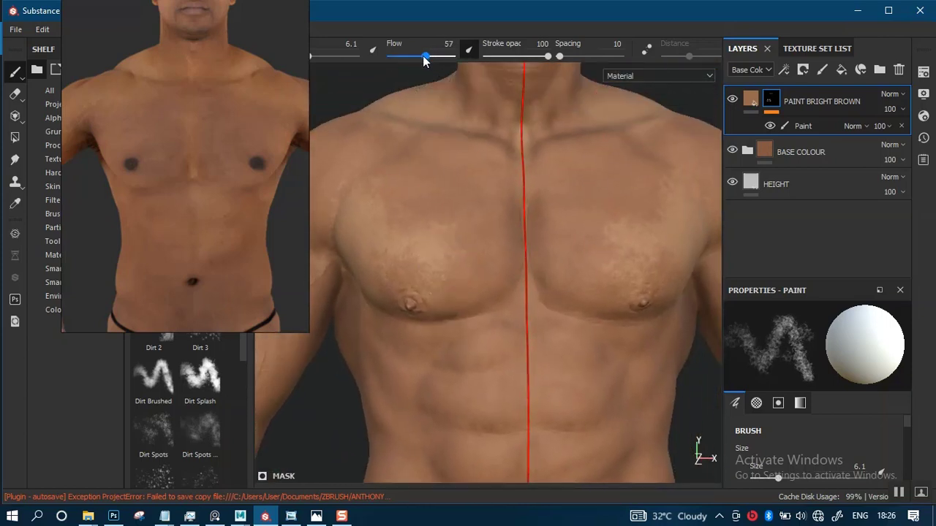
pyautogui.moveTo(525, 58); pyautogui.dragTo(514, 56)
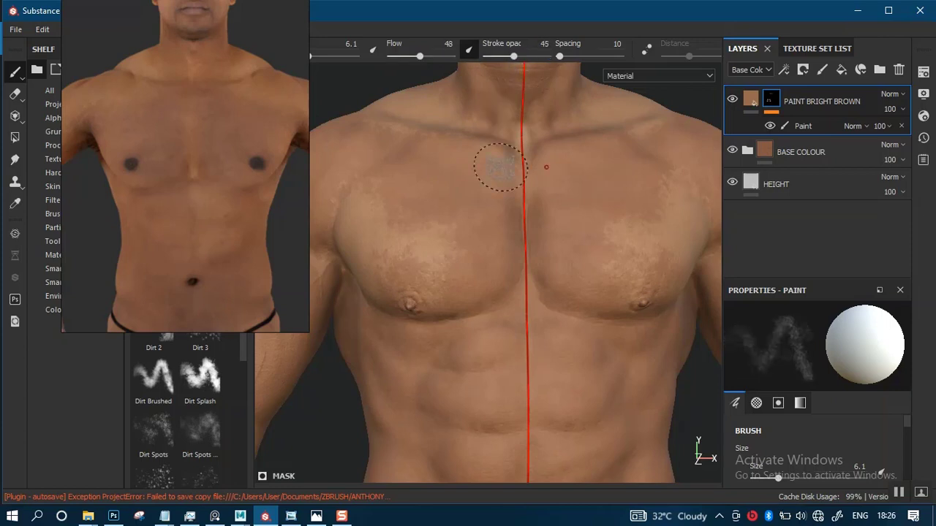
pyautogui.keyDown('alt'); pyautogui.moveTo(495, 168); pyautogui.dragTo(498, 131, button='middle'); pyautogui.keyUp('alt')
pyautogui.keyDown('alt'); pyautogui.moveTo(445, 236); pyautogui.dragTo(458, 148, button='middle'); pyautogui.keyUp('alt')
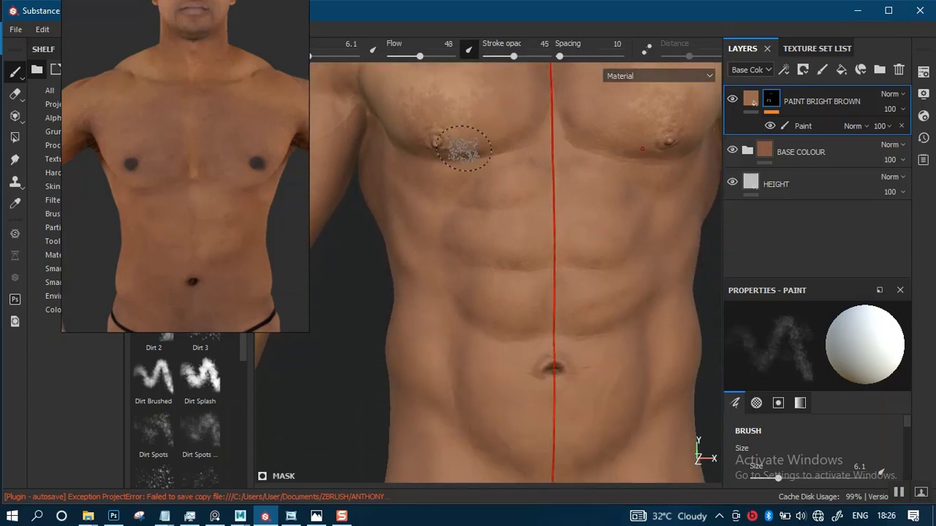
pyautogui.keyDown('alt'); pyautogui.moveTo(457, 148); pyautogui.dragTo(503, 197, button='right'); pyautogui.keyUp('alt')
pyautogui.keyDown('alt'); pyautogui.moveTo(507, 203); pyautogui.dragTo(483, 204, button='middle'); pyautogui.keyUp('alt')
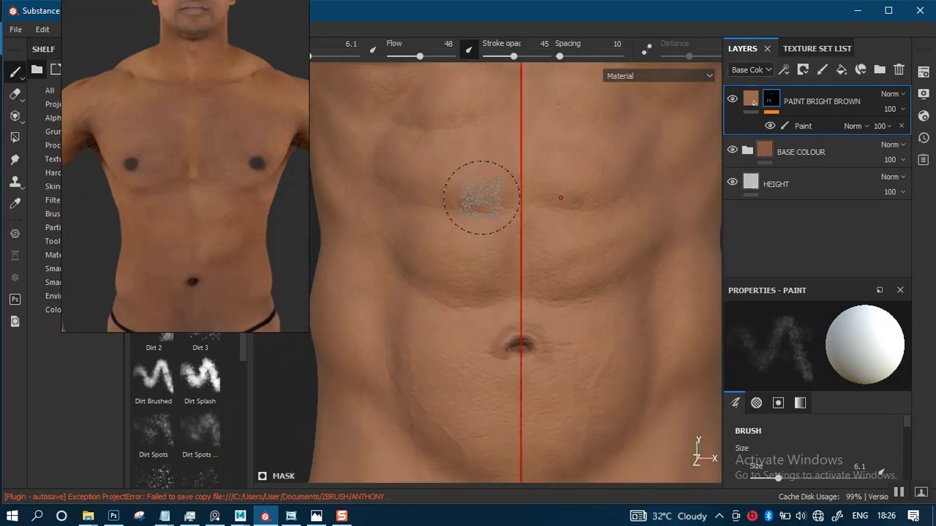
pyautogui.keyDown('alt'); pyautogui.moveTo(481, 198); pyautogui.dragTo(476, 166, button='right'); pyautogui.keyUp('alt')
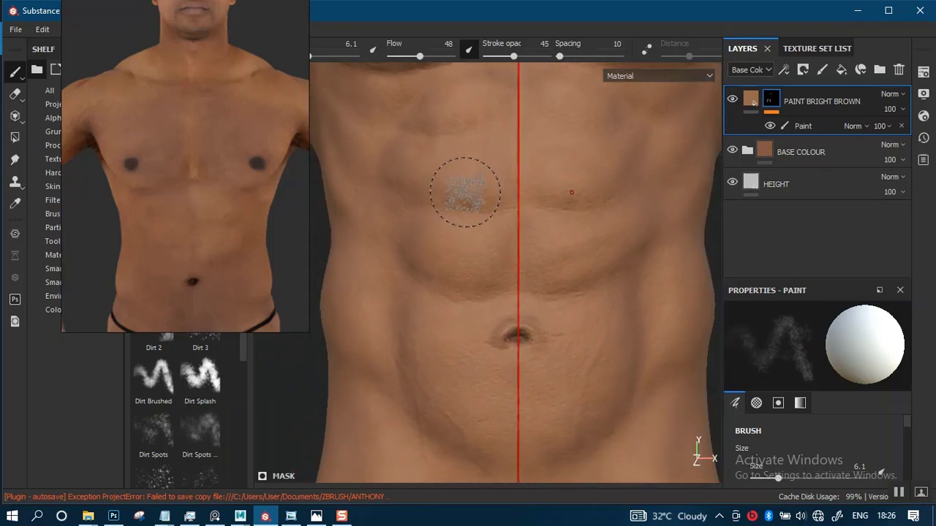
pyautogui.keyDown('alt'); pyautogui.moveTo(465, 192); pyautogui.dragTo(470, 269); pyautogui.keyUp('alt')
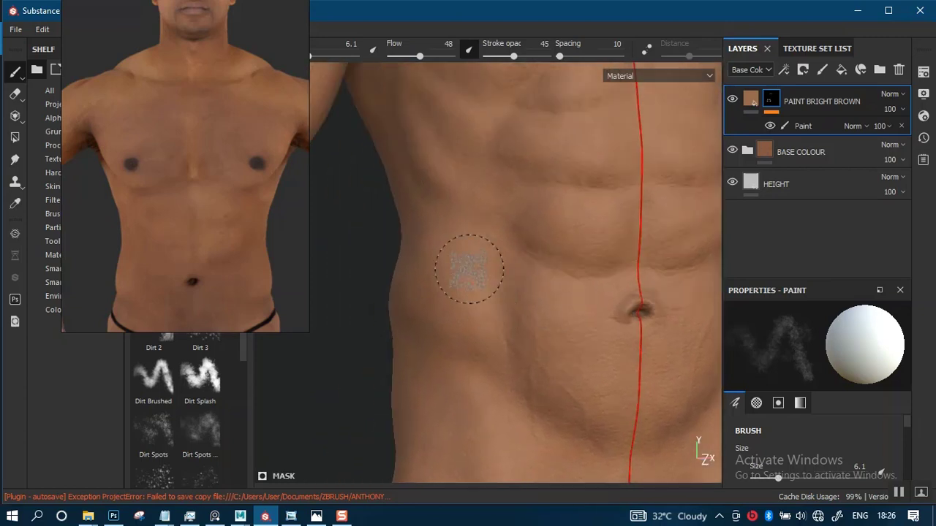
pyautogui.moveTo(460, 265)
pyautogui.keyDown('ctrl'); pyautogui.mouseDown(button='right')
pyautogui.moveTo(480, 266)
pyautogui.moveTo(455, 281)
pyautogui.mouseUp(button='right'); pyautogui.keyUp('ctrl')
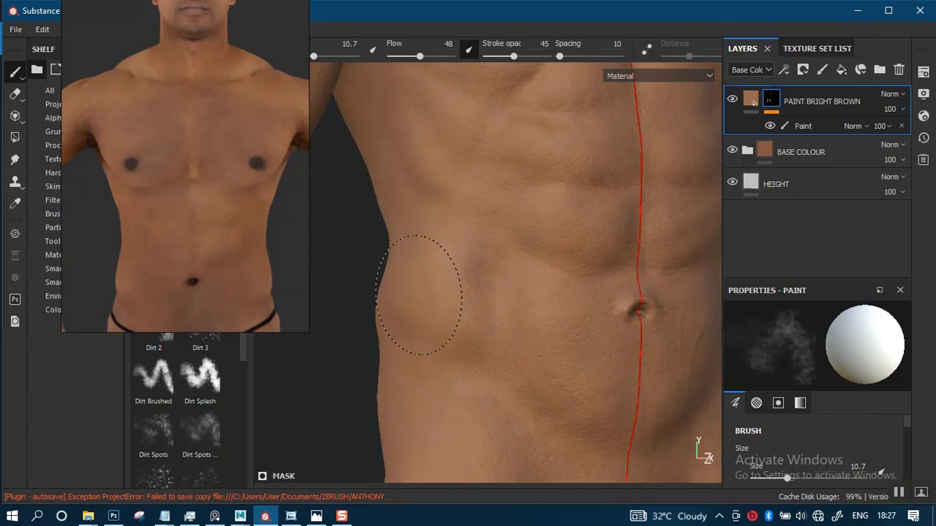
# Undo the bright brown strokes on the waist, chest, neck base and shoulders until the mask is empty.
pyautogui.keyDown('alt'); pyautogui.moveTo(484, 295); pyautogui.dragTo(471, 230, button='right'); pyautogui.keyUp('alt')
pyautogui.keyDown('alt'); pyautogui.moveTo(471, 230); pyautogui.dragTo(458, 227); pyautogui.keyUp('alt')
pyautogui.keyDown('alt'); pyautogui.moveTo(468, 226); pyautogui.dragTo(432, 307, button='middle'); pyautogui.keyUp('alt')
pyautogui.keyDown('alt'); pyautogui.moveTo(431, 307); pyautogui.dragTo(477, 286, button='right'); pyautogui.keyUp('alt')
pyautogui.keyDown('alt'); pyautogui.moveTo(477, 285); pyautogui.dragTo(453, 253); pyautogui.keyUp('alt')
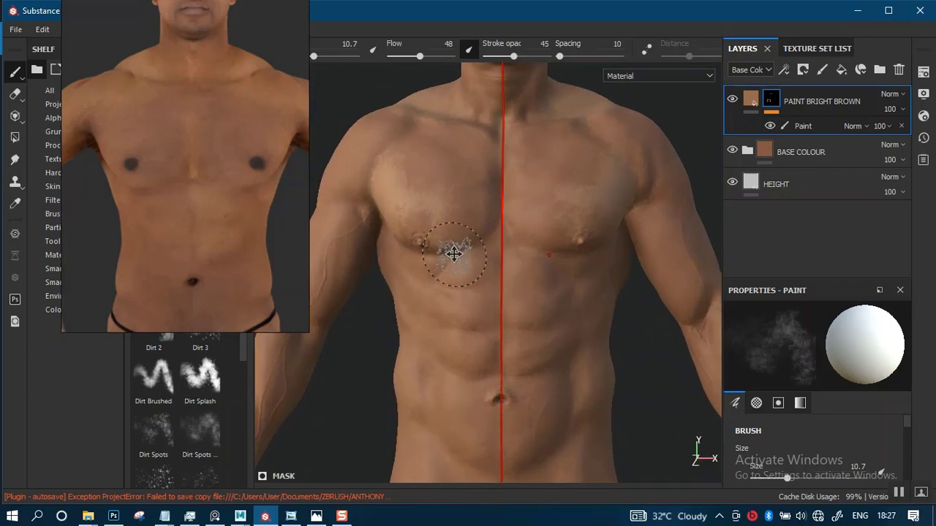
pyautogui.keyDown('alt'); pyautogui.moveTo(453, 253); pyautogui.dragTo(446, 230, button='middle'); pyautogui.keyUp('alt')
pyautogui.keyDown('alt'); pyautogui.moveTo(445, 230); pyautogui.dragTo(462, 289, button='right'); pyautogui.keyUp('alt')
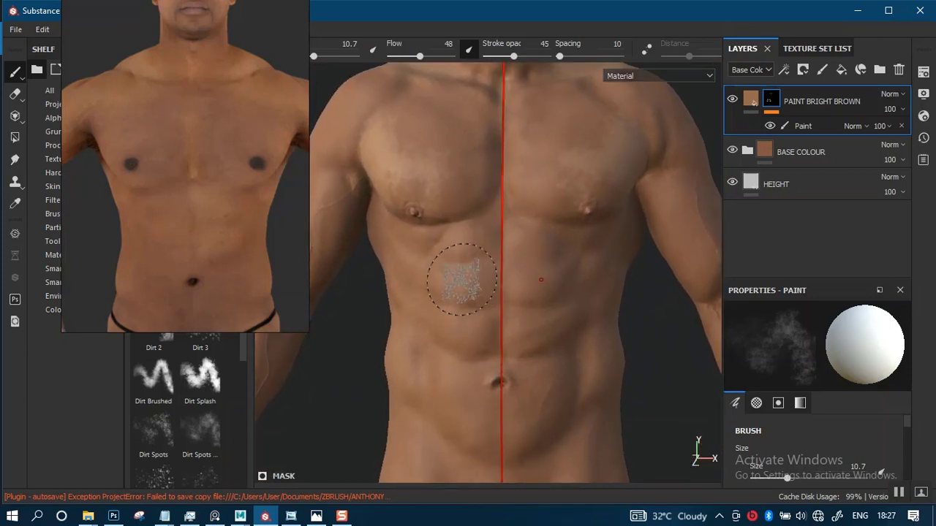
pyautogui.press('ctrl')
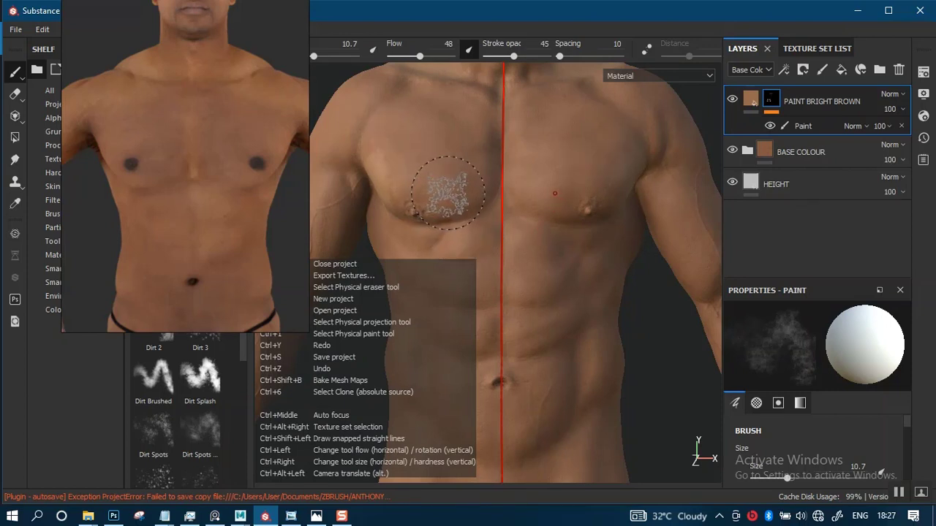
pyautogui.hotkey('ctrl', 'z')
pyautogui.keyDown('alt'); pyautogui.moveTo(487, 209); pyautogui.dragTo(488, 316, button='middle'); pyautogui.keyUp('alt')
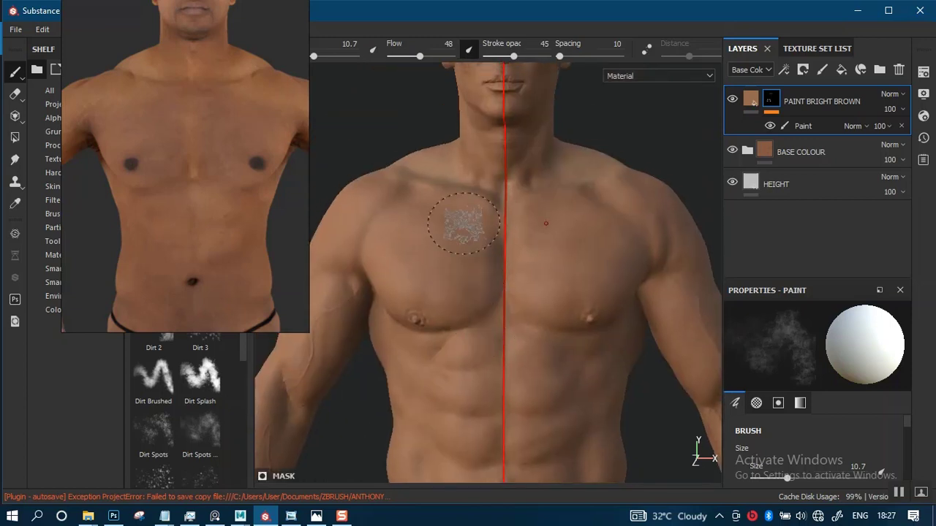
pyautogui.keyDown('alt'); pyautogui.moveTo(463, 225); pyautogui.dragTo(466, 345, button='middle'); pyautogui.keyUp('alt')
pyautogui.press('ctrl')
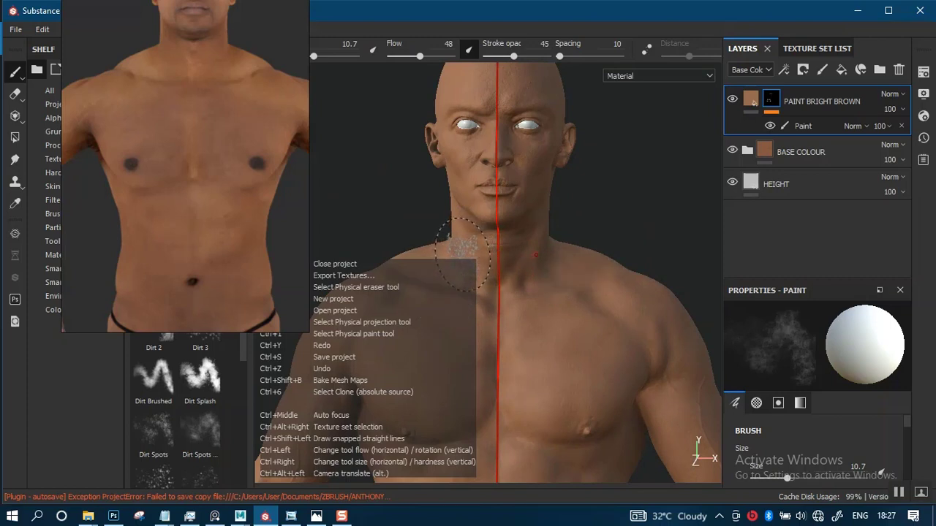
# Paint soft bright brown over the tops of the shoulders and the collarbones with the size 10.7 brush.
pyautogui.keyDown('alt'); pyautogui.moveTo(445, 309); pyautogui.dragTo(457, 146, button='right'); pyautogui.keyUp('alt')
pyautogui.keyDown('alt'); pyautogui.moveTo(457, 146); pyautogui.dragTo(471, 126, button='middle'); pyautogui.keyUp('alt')
pyautogui.keyDown('alt'); pyautogui.moveTo(471, 126); pyautogui.dragTo(474, 135); pyautogui.keyUp('alt')
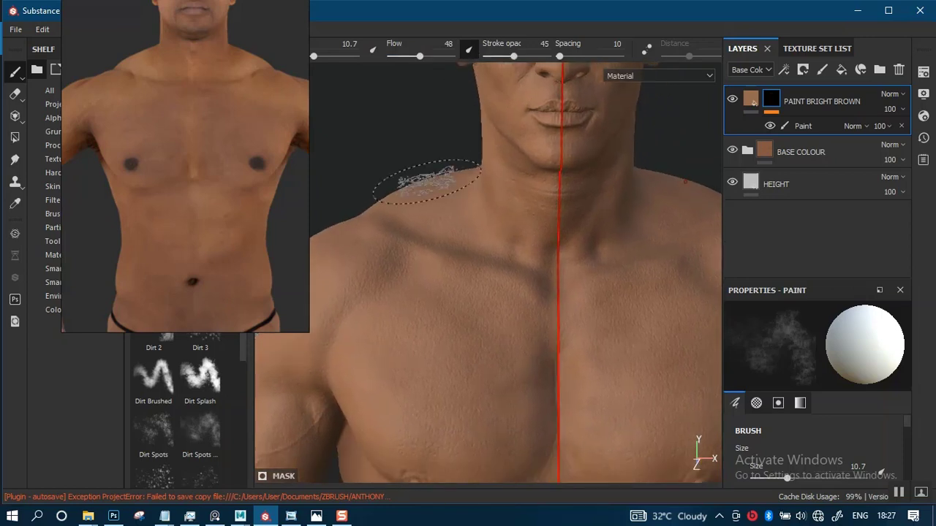
pyautogui.moveTo(417, 177)
pyautogui.keyDown('alt'); pyautogui.mouseDown()
pyautogui.moveTo(441, 261)
pyautogui.moveTo(436, 318)
pyautogui.mouseUp(); pyautogui.keyUp('alt')
pyautogui.keyDown('alt'); pyautogui.moveTo(437, 318); pyautogui.dragTo(428, 234, button='middle'); pyautogui.keyUp('alt')
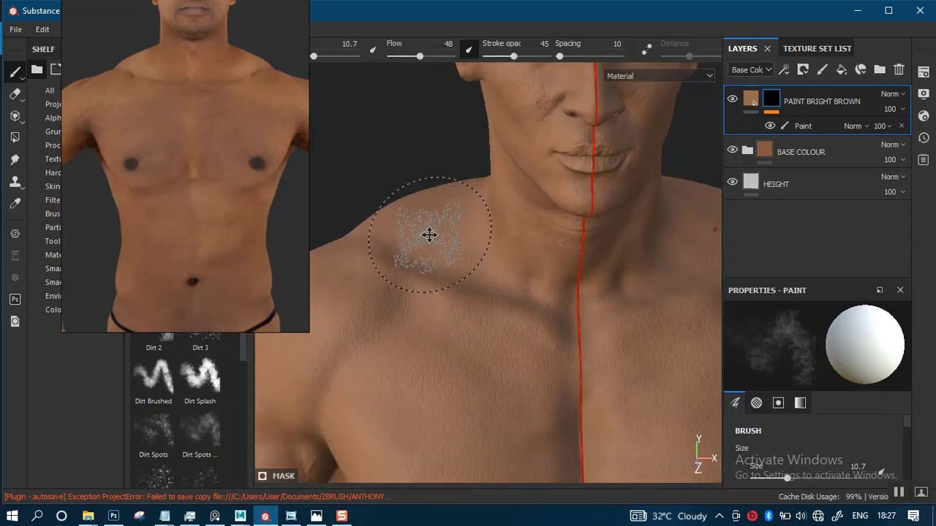
pyautogui.moveTo(429, 234)
pyautogui.keyDown('alt'); pyautogui.mouseDown()
pyautogui.moveTo(445, 315)
pyautogui.moveTo(469, 334)
pyautogui.moveTo(463, 299)
pyautogui.moveTo(462, 310)
pyautogui.mouseUp(); pyautogui.keyUp('alt')
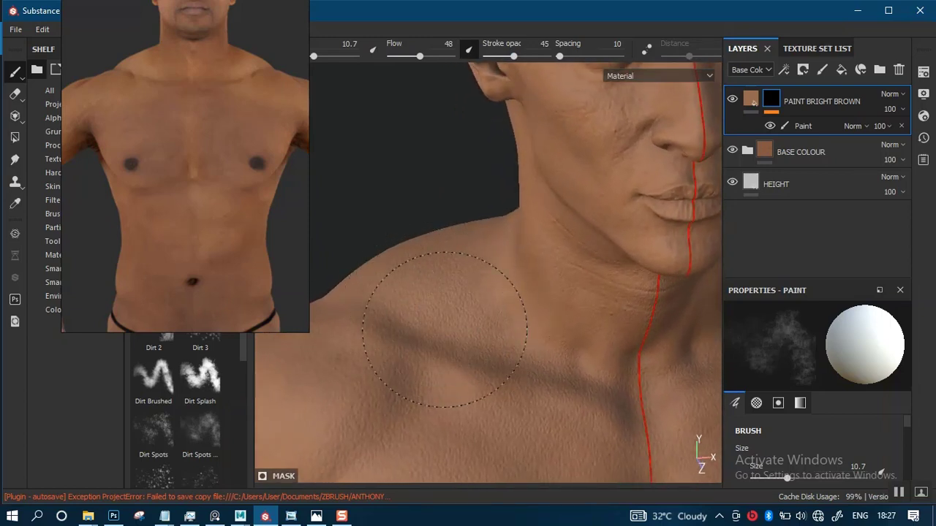
# Paint soft bright brown over the outer pectorals, from the armpit crease toward the nipple.
pyautogui.moveTo(461, 314)
pyautogui.keyDown('alt'); pyautogui.mouseDown()
pyautogui.moveTo(397, 138)
pyautogui.moveTo(418, 219)
pyautogui.moveTo(438, 236)
pyautogui.moveTo(434, 216)
pyautogui.moveTo(442, 245)
pyautogui.moveTo(428, 251)
pyautogui.moveTo(432, 277)
pyautogui.moveTo(423, 232)
pyautogui.mouseUp(); pyautogui.keyUp('alt')
pyautogui.keyDown('alt'); pyautogui.moveTo(489, 316); pyautogui.dragTo(527, 305); pyautogui.keyUp('alt')
pyautogui.moveTo(526, 305)
pyautogui.keyDown('alt'); pyautogui.mouseDown(button='right')
pyautogui.moveTo(478, 309)
pyautogui.moveTo(500, 339)
pyautogui.moveTo(470, 285)
pyautogui.mouseUp(button='right'); pyautogui.keyUp('alt')
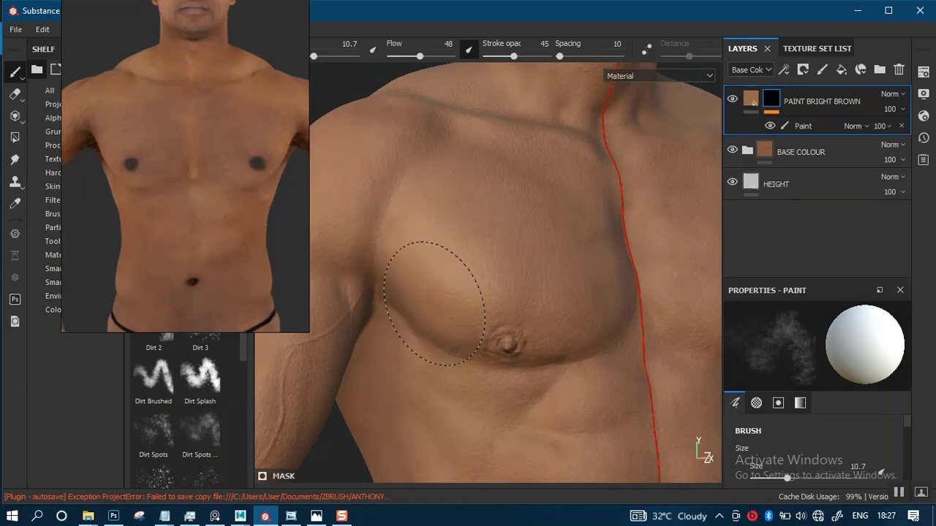
# Rotate the environment lighting and examine the painted chest and abdomen from the front.
pyautogui.keyDown('alt'); pyautogui.moveTo(486, 217); pyautogui.dragTo(468, 117, button='right'); pyautogui.keyUp('alt')
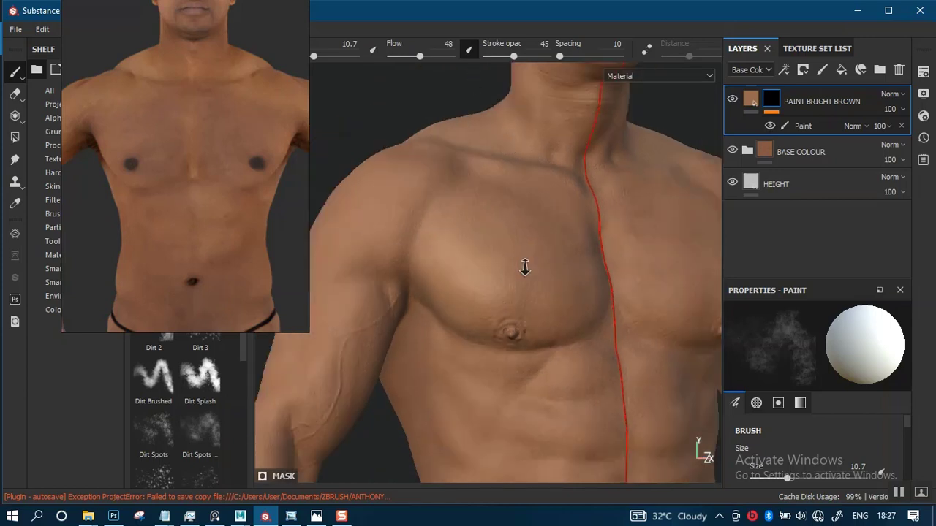
pyautogui.keyDown('alt'); pyautogui.moveTo(525, 267); pyautogui.dragTo(521, 243, button='right'); pyautogui.keyUp('alt')
pyautogui.keyDown('alt'); pyautogui.moveTo(533, 252); pyautogui.dragTo(503, 259); pyautogui.keyUp('alt')
pyautogui.keyDown('alt'); pyautogui.moveTo(505, 280); pyautogui.dragTo(434, 186, button='middle'); pyautogui.keyUp('alt')
pyautogui.keyDown('alt'); pyautogui.moveTo(435, 186); pyautogui.dragTo(449, 205, button='right'); pyautogui.keyUp('alt')
pyautogui.moveTo(448, 200)
pyautogui.keyDown('alt'); pyautogui.mouseDown(button='middle')
pyautogui.moveTo(458, 217)
pyautogui.moveTo(460, 195)
pyautogui.mouseUp(button='middle'); pyautogui.keyUp('alt')
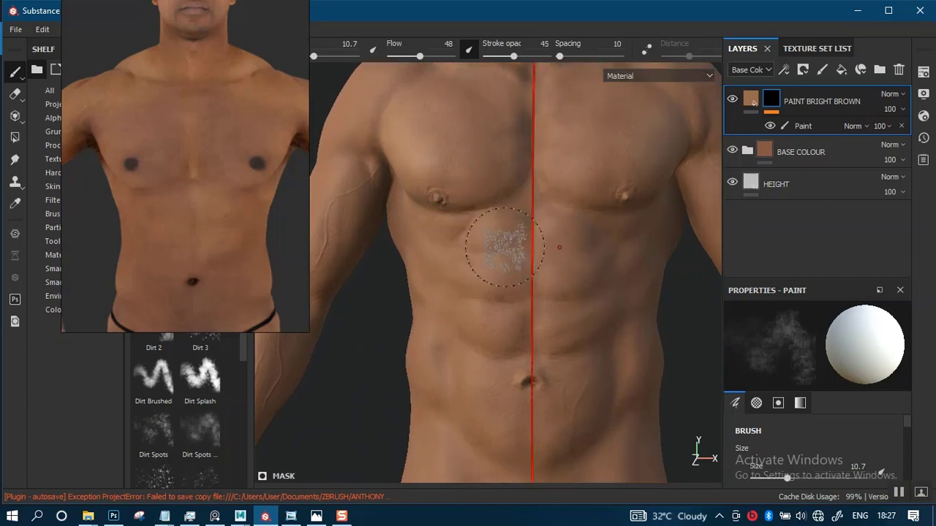
pyautogui.keyDown('shift'); pyautogui.moveTo(504, 247); pyautogui.dragTo(419, 256, button='right'); pyautogui.keyUp('shift')
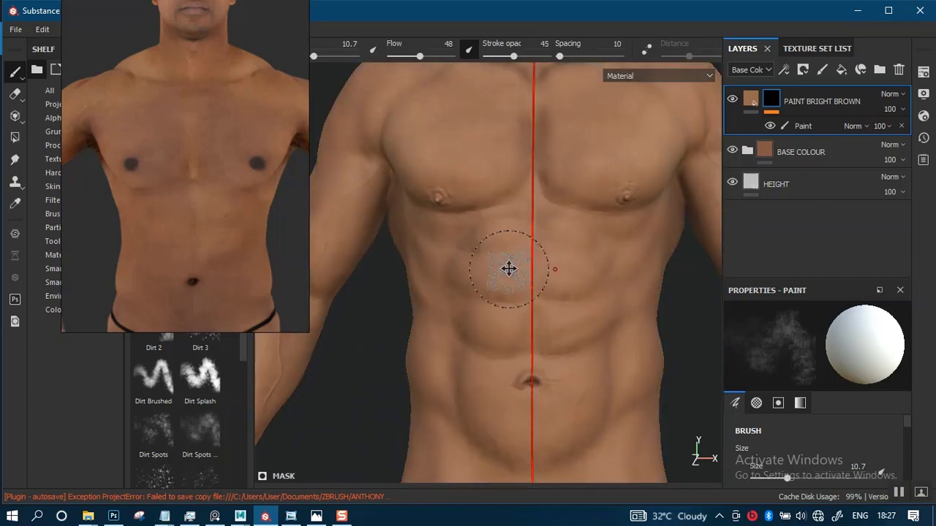
pyautogui.moveTo(508, 269)
pyautogui.keyDown('alt'); pyautogui.mouseDown(button='middle')
pyautogui.moveTo(503, 185)
pyautogui.moveTo(473, 245)
pyautogui.mouseUp(button='middle'); pyautogui.keyUp('alt')
pyautogui.keyDown('alt'); pyautogui.moveTo(552, 218); pyautogui.dragTo(555, 276, button='middle'); pyautogui.keyUp('alt')
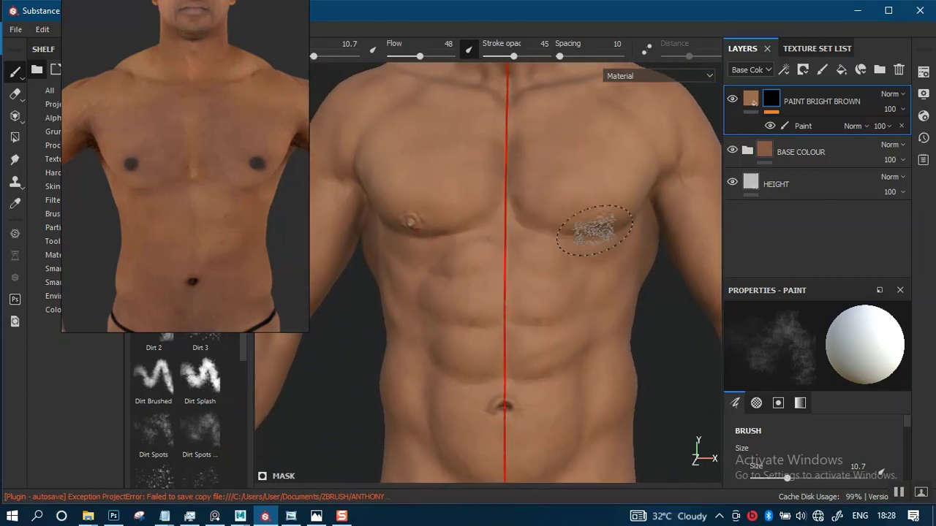
pyautogui.keyDown('alt'); pyautogui.moveTo(510, 230); pyautogui.dragTo(544, 169, button='middle'); pyautogui.keyUp('alt')
# Reduce the brush size to 7.13 and paint soft bright brown over the abdominal muscles and lower belly.
pyautogui.keyDown('alt'); pyautogui.moveTo(526, 219); pyautogui.dragTo(516, 270, button='right'); pyautogui.keyUp('alt')
pyautogui.moveTo(526, 262)
pyautogui.keyDown('alt'); pyautogui.mouseDown(button='middle')
pyautogui.moveTo(562, 182)
pyautogui.moveTo(558, 204)
pyautogui.mouseUp(button='middle'); pyautogui.keyUp('alt')
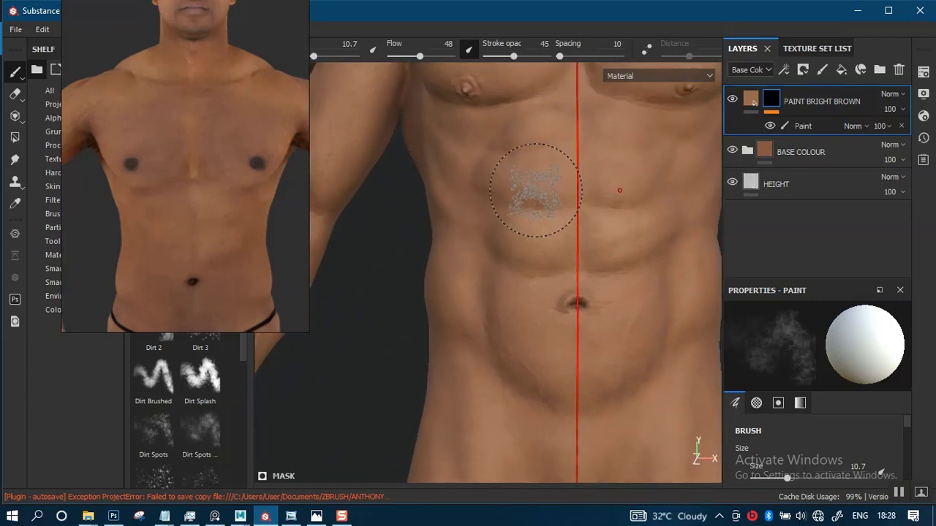
pyautogui.keyDown('ctrl'); pyautogui.moveTo(536, 190); pyautogui.dragTo(521, 183, button='right'); pyautogui.keyUp('ctrl')
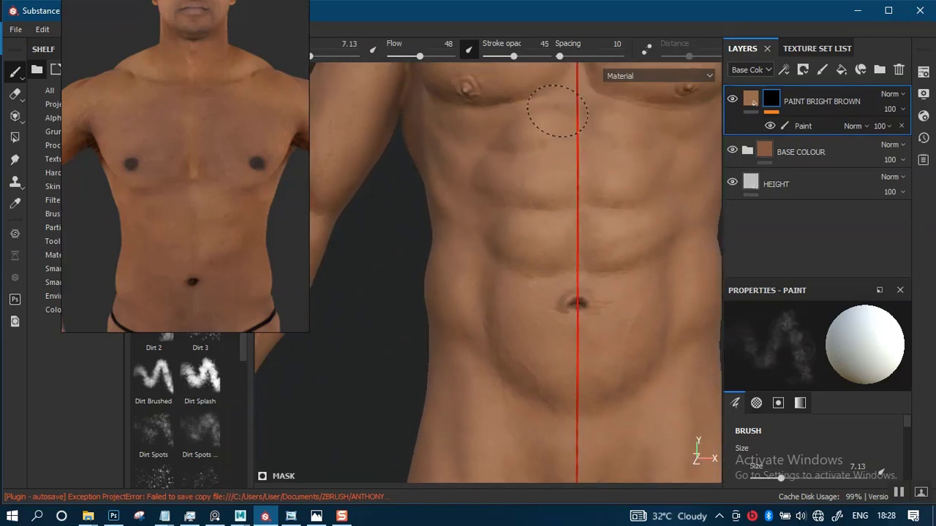
pyautogui.keyDown('alt'); pyautogui.moveTo(512, 272); pyautogui.dragTo(504, 173, button='middle'); pyautogui.keyUp('alt')
pyautogui.keyDown('alt'); pyautogui.moveTo(483, 206); pyautogui.dragTo(519, 184, button='middle'); pyautogui.keyUp('alt')
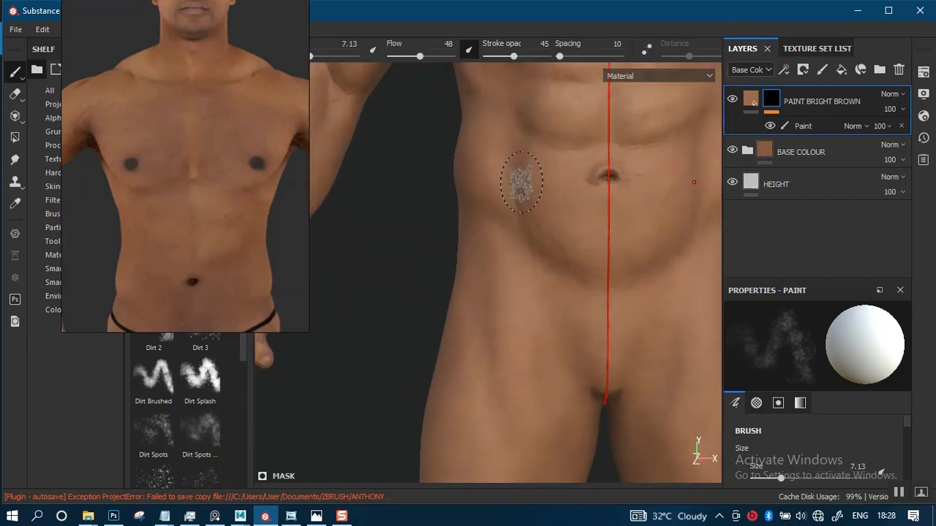
# Paint soft bright brown over the ribs and flank with the size 7.13 brush under rotated lighting.
pyautogui.keyDown('alt'); pyautogui.moveTo(520, 191); pyautogui.dragTo(529, 264, button='right'); pyautogui.keyUp('alt')
pyautogui.keyDown('alt'); pyautogui.moveTo(519, 269); pyautogui.dragTo(513, 281, button='middle'); pyautogui.keyUp('alt')
pyautogui.keyDown('alt'); pyautogui.moveTo(512, 282); pyautogui.dragTo(501, 257); pyautogui.keyUp('alt')
pyautogui.moveTo(535, 218)
pyautogui.keyDown('alt'); pyautogui.mouseDown()
pyautogui.moveTo(541, 307)
pyautogui.moveTo(531, 256)
pyautogui.mouseUp(); pyautogui.keyUp('alt')
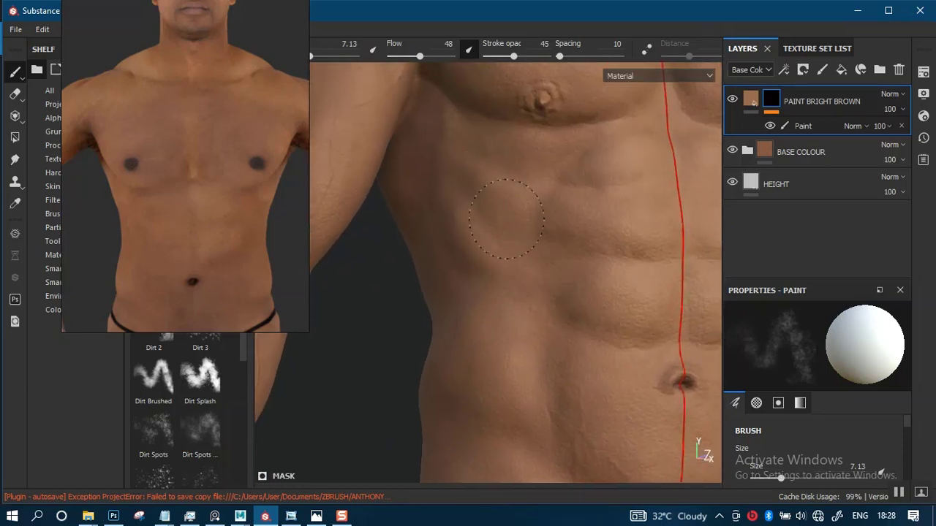
pyautogui.moveTo(487, 236)
pyautogui.keyDown('shift'); pyautogui.mouseDown(button='right')
pyautogui.moveTo(533, 233)
pyautogui.moveTo(500, 221)
pyautogui.mouseUp(button='right'); pyautogui.keyUp('shift')
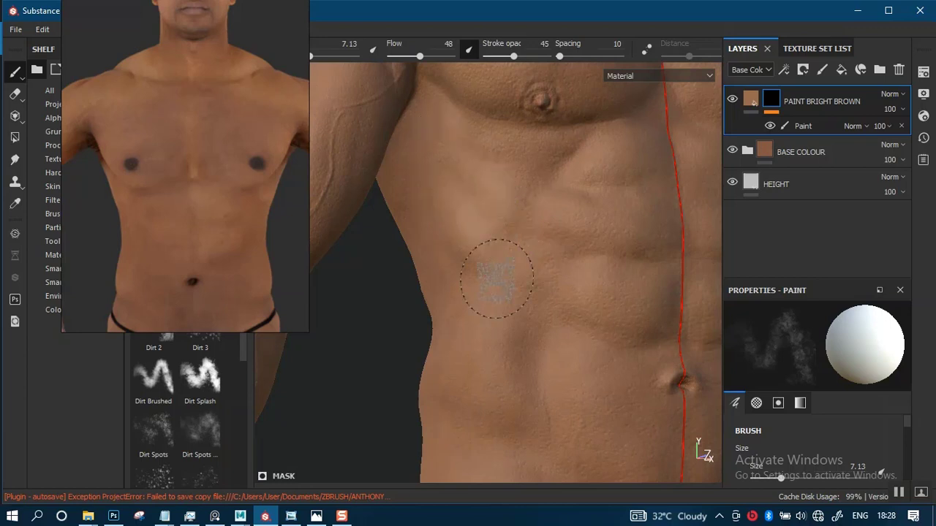
pyautogui.moveTo(496, 279)
pyautogui.keyDown('alt'); pyautogui.mouseDown()
pyautogui.moveTo(468, 192)
pyautogui.moveTo(476, 244)
pyautogui.mouseUp(); pyautogui.keyUp('alt')
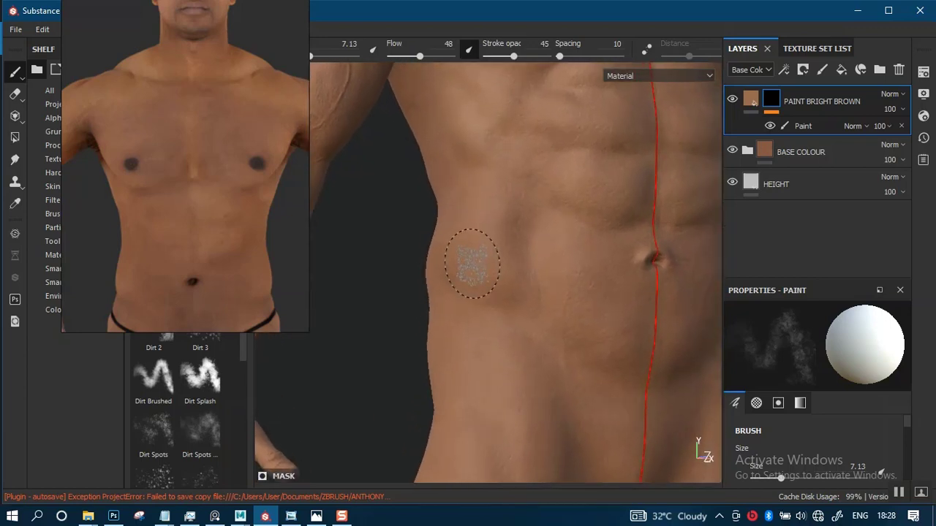
# Enlarge the brush to 12.05 and paint soft bright brown along the side of the waist.
pyautogui.keyDown('ctrl'); pyautogui.moveTo(466, 263); pyautogui.dragTo(485, 261, button='right'); pyautogui.keyUp('ctrl')
pyautogui.moveTo(473, 245)
pyautogui.keyDown('alt'); pyautogui.mouseDown()
pyautogui.moveTo(481, 222)
pyautogui.moveTo(508, 295)
pyautogui.moveTo(491, 247)
pyautogui.mouseUp(); pyautogui.keyUp('alt')
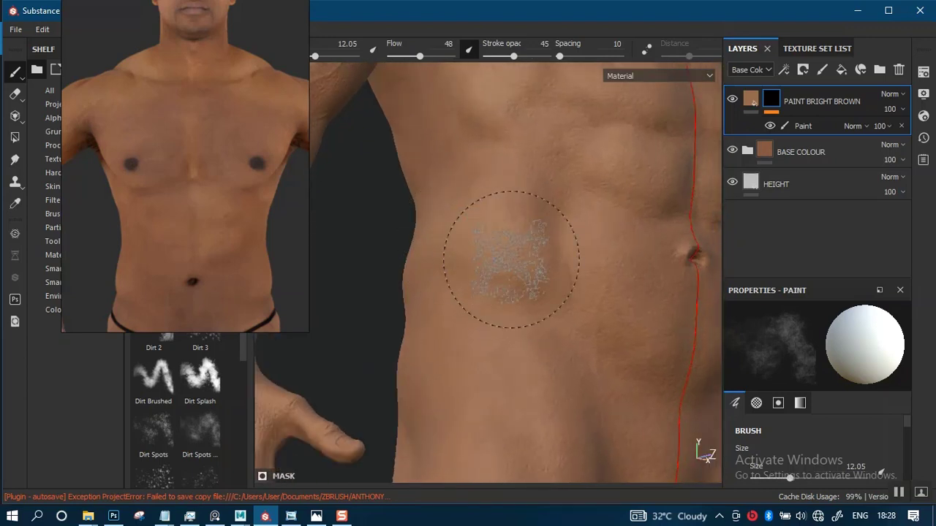
pyautogui.keyDown('alt'); pyautogui.moveTo(511, 259); pyautogui.dragTo(495, 156, button='right'); pyautogui.keyUp('alt')
pyautogui.keyDown('alt'); pyautogui.moveTo(495, 156); pyautogui.dragTo(468, 162); pyautogui.keyUp('alt')
pyautogui.keyDown('alt'); pyautogui.moveTo(537, 189); pyautogui.dragTo(488, 311, button='middle'); pyautogui.keyUp('alt')
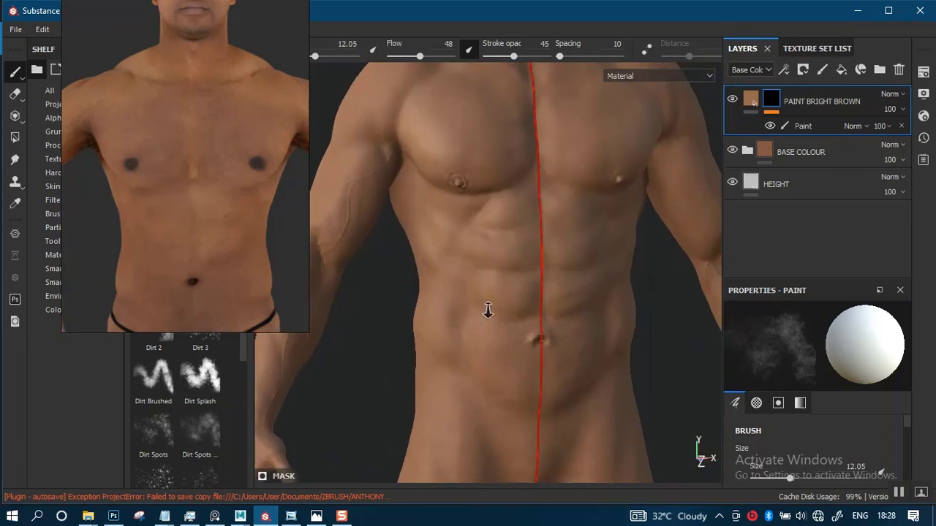
# Paint soft bright brown over the pelvis and front of the upper thighs, guided by the reference photo's thighs.
pyautogui.keyDown('alt'); pyautogui.moveTo(488, 311); pyautogui.dragTo(516, 240, button='right'); pyautogui.keyUp('alt')
pyautogui.keyDown('alt'); pyautogui.moveTo(521, 236); pyautogui.dragTo(536, 211, button='middle'); pyautogui.keyUp('alt')
pyautogui.keyDown('alt'); pyautogui.moveTo(526, 213); pyautogui.dragTo(514, 247, button='right'); pyautogui.keyUp('alt')
pyautogui.keyDown('alt'); pyautogui.moveTo(514, 247); pyautogui.dragTo(518, 174, button='middle'); pyautogui.keyUp('alt')
pyautogui.moveTo(205, 259); pyautogui.dragTo(208, 117, button='middle')
pyautogui.moveTo(201, 228); pyautogui.dragTo(210, 136, button='middle')
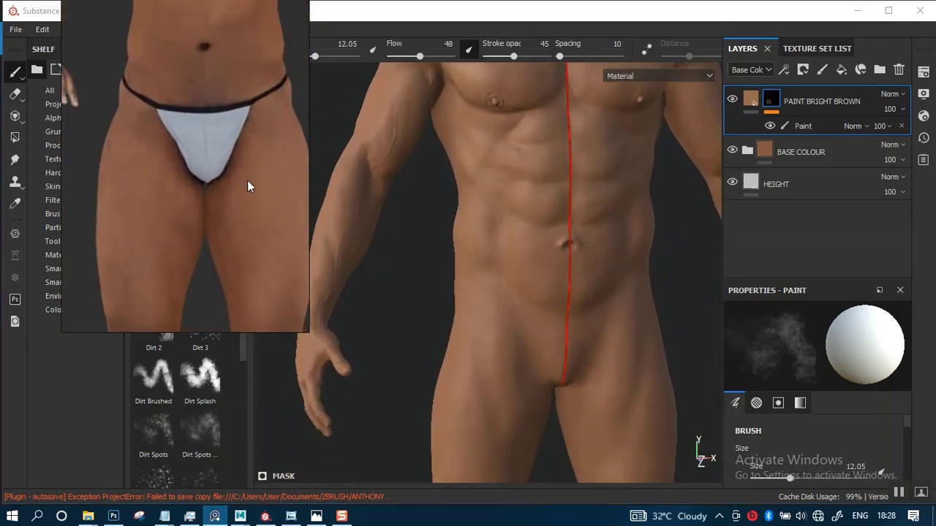
pyautogui.keyDown('alt'); pyautogui.moveTo(501, 303); pyautogui.dragTo(527, 150, button='middle'); pyautogui.keyUp('alt')
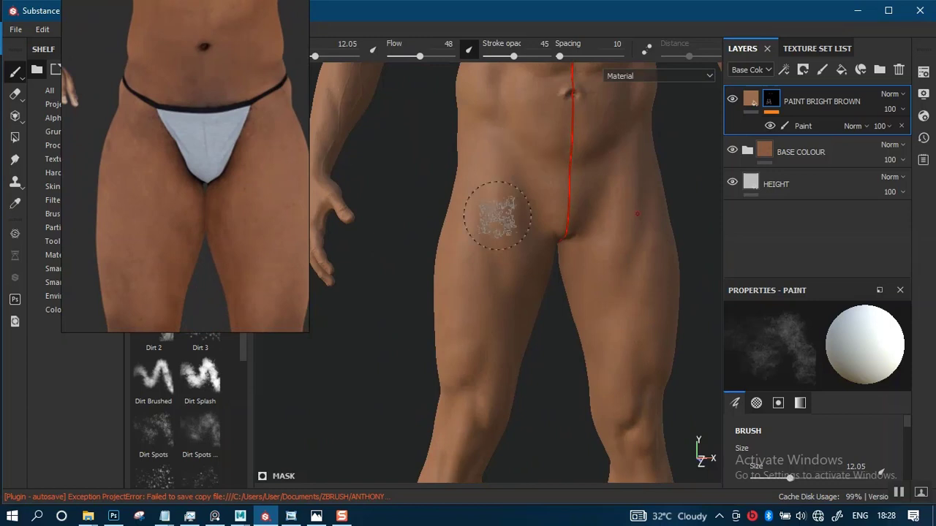
pyautogui.moveTo(497, 216)
pyautogui.keyDown('alt'); pyautogui.mouseDown(button='right')
pyautogui.moveTo(537, 319)
pyautogui.moveTo(537, 308)
pyautogui.mouseUp(button='right'); pyautogui.keyUp('alt')
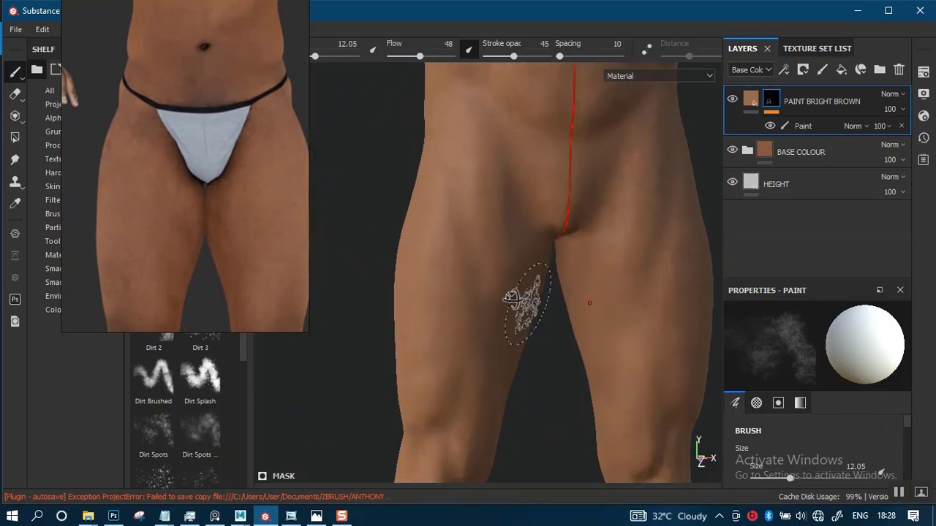
# Paint soft bright brown over the hips and groin creases with the size 12.05 brush under rotated lighting.
pyautogui.moveTo(512, 298)
pyautogui.keyDown('alt'); pyautogui.mouseDown()
pyautogui.moveTo(496, 300)
pyautogui.moveTo(524, 307)
pyautogui.mouseUp(); pyautogui.keyUp('alt')
pyautogui.keyDown('shift'); pyautogui.moveTo(556, 300); pyautogui.dragTo(588, 306, button='right'); pyautogui.keyUp('shift')
pyautogui.keyDown('alt'); pyautogui.moveTo(517, 290); pyautogui.dragTo(522, 326, button='middle'); pyautogui.keyUp('alt')
pyautogui.keyDown('alt'); pyautogui.moveTo(510, 317); pyautogui.dragTo(518, 326, button='right'); pyautogui.keyUp('alt')
pyautogui.keyDown('alt'); pyautogui.moveTo(513, 303); pyautogui.dragTo(531, 353, button='middle'); pyautogui.keyUp('alt')
pyautogui.keyDown('alt'); pyautogui.moveTo(510, 304); pyautogui.dragTo(527, 322, button='right'); pyautogui.keyUp('alt')
pyautogui.keyDown('alt'); pyautogui.moveTo(510, 296); pyautogui.dragTo(512, 330, button='middle'); pyautogui.keyUp('alt')
pyautogui.keyDown('alt'); pyautogui.moveTo(499, 305); pyautogui.dragTo(506, 314, button='right'); pyautogui.keyUp('alt')
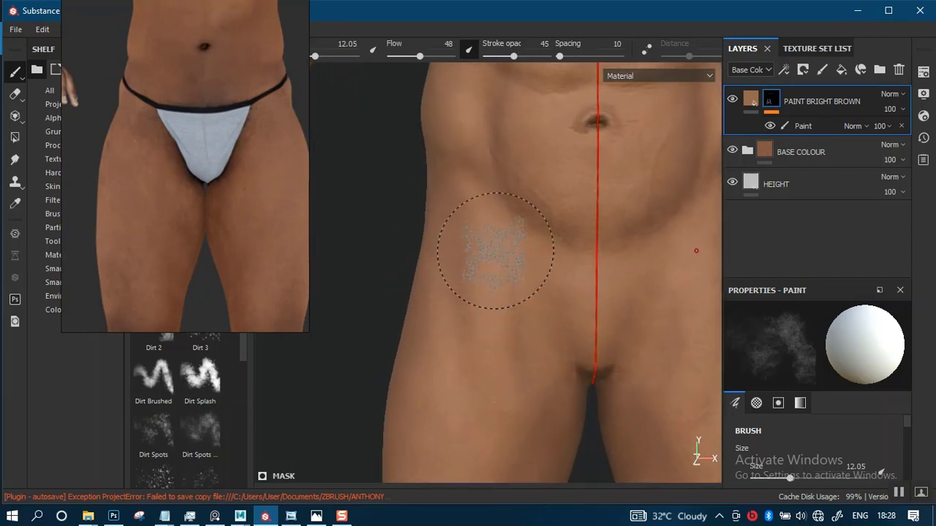
pyautogui.keyDown('alt'); pyautogui.moveTo(502, 315); pyautogui.dragTo(487, 271, button='middle'); pyautogui.keyUp('alt')
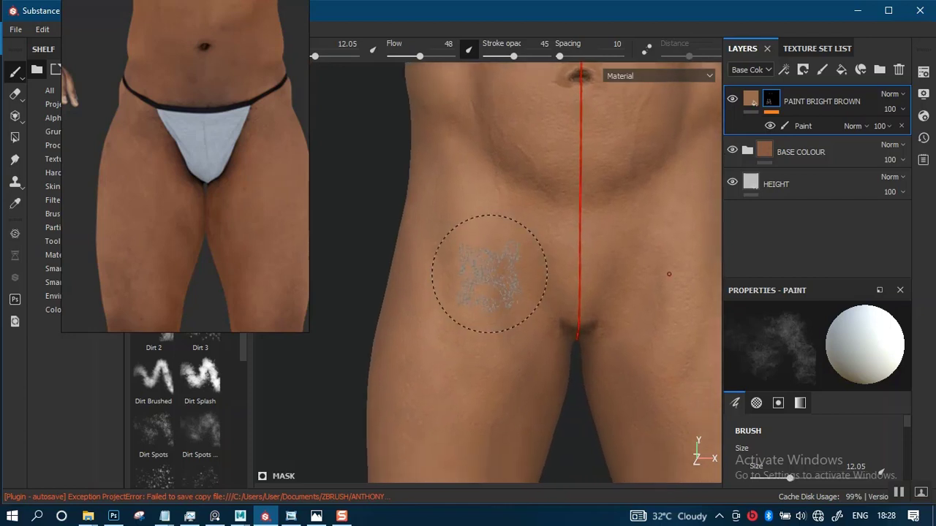
# Reduce the brush size to 9.43 and paint soft bright brown down the front and inner thigh.
pyautogui.press('[')
pyautogui.press('[')
pyautogui.keyDown('alt'); pyautogui.moveTo(516, 342); pyautogui.dragTo(542, 287); pyautogui.keyUp('alt')
pyautogui.keyDown('alt'); pyautogui.moveTo(563, 351); pyautogui.dragTo(503, 296); pyautogui.keyUp('alt')
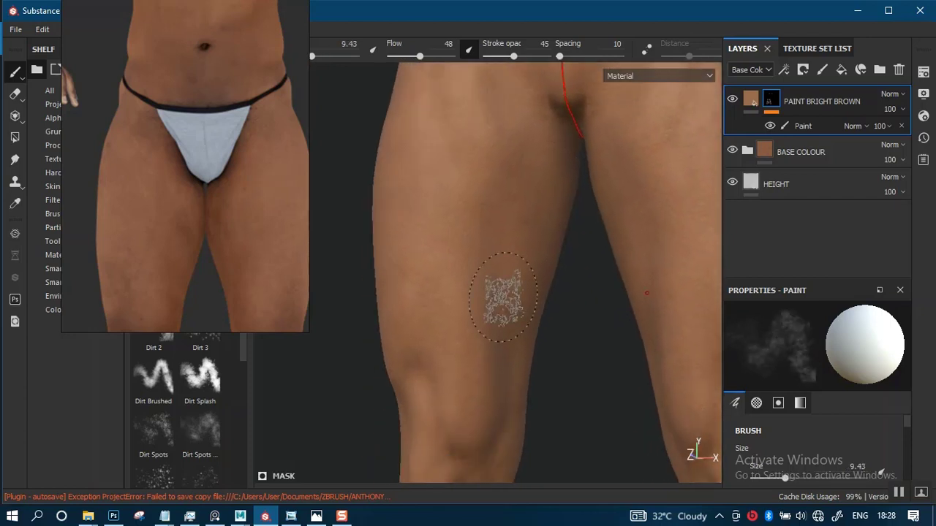
pyautogui.keyDown('alt'); pyautogui.moveTo(537, 341); pyautogui.dragTo(443, 305); pyautogui.keyUp('alt')
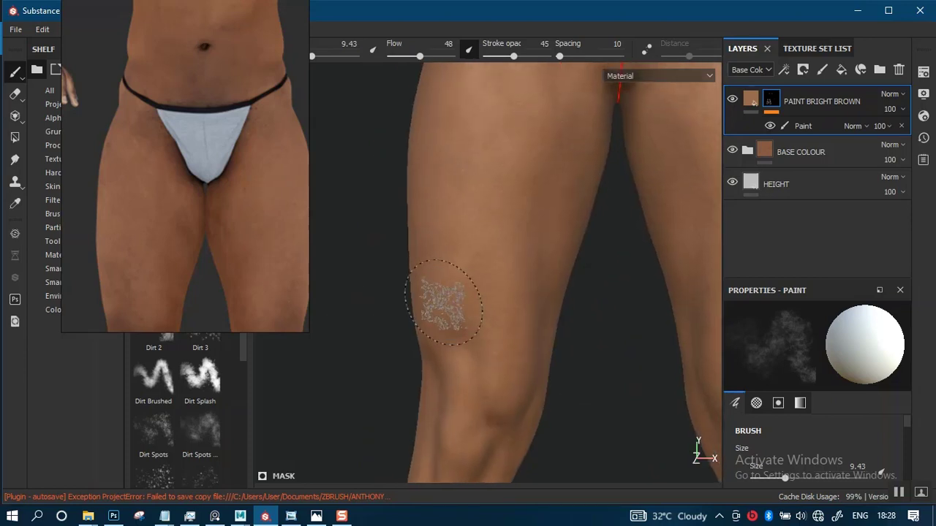
# Paint soft bright brown over the lower thigh just above the knee, guided by the reference photo's knees.
pyautogui.moveTo(177, 268); pyautogui.dragTo(175, 169, button='middle')
pyautogui.keyDown('alt'); pyautogui.moveTo(488, 277); pyautogui.dragTo(502, 273); pyautogui.keyUp('alt')
pyautogui.keyDown('alt'); pyautogui.moveTo(502, 273); pyautogui.dragTo(480, 330, button='middle'); pyautogui.keyUp('alt')
pyautogui.keyDown('alt'); pyautogui.moveTo(480, 330); pyautogui.dragTo(507, 319, button='right'); pyautogui.keyUp('alt')
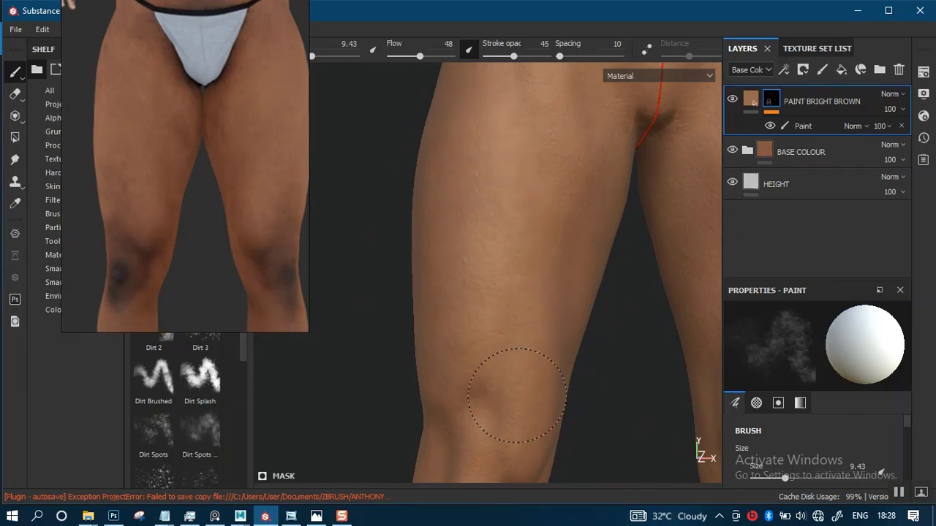
pyautogui.keyDown('alt'); pyautogui.moveTo(503, 258); pyautogui.dragTo(455, 323, button='right'); pyautogui.keyUp('alt')
pyautogui.keyDown('alt'); pyautogui.moveTo(454, 324); pyautogui.dragTo(518, 340); pyautogui.keyUp('alt')
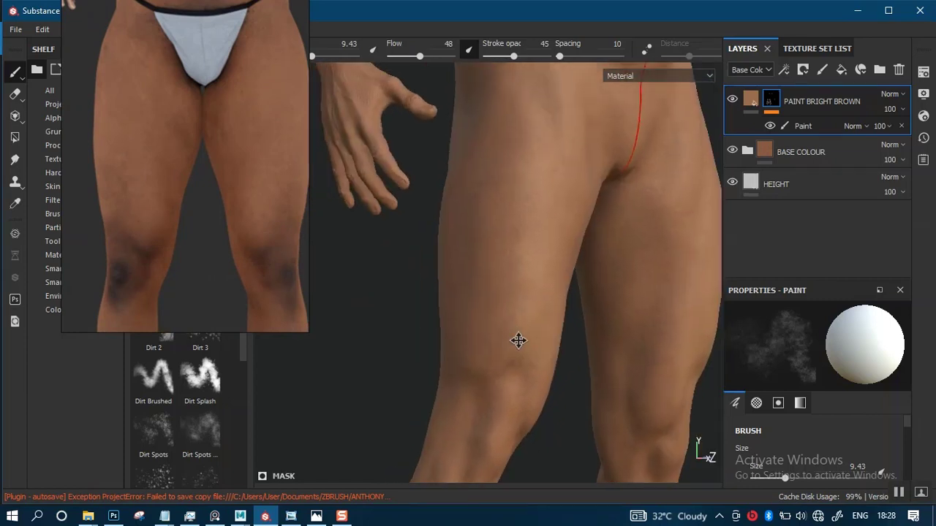
# Paint soft bright brown along the outer thigh toward the side of the knee.
pyautogui.keyDown('alt'); pyautogui.moveTo(517, 341); pyautogui.dragTo(548, 361, button='middle'); pyautogui.keyUp('alt')
pyautogui.keyDown('alt'); pyautogui.moveTo(549, 322); pyautogui.dragTo(503, 284); pyautogui.keyUp('alt')
pyautogui.keyDown('alt'); pyautogui.moveTo(503, 284); pyautogui.dragTo(538, 293, button='right'); pyautogui.keyUp('alt')
pyautogui.keyDown('alt'); pyautogui.moveTo(537, 293); pyautogui.dragTo(507, 329); pyautogui.keyUp('alt')
pyautogui.moveTo(507, 328)
pyautogui.keyDown('alt'); pyautogui.mouseDown(button='middle')
pyautogui.moveTo(504, 212)
pyautogui.moveTo(523, 137)
pyautogui.mouseUp(button='middle'); pyautogui.keyUp('alt')
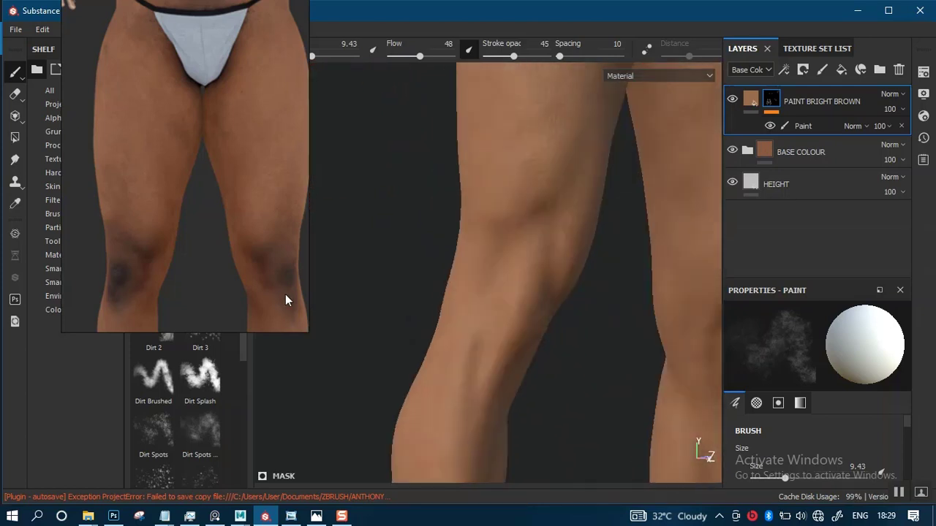
# Paint soft bright brown around the kneecap and the inner side of the knee with the size 9.43 brush.
pyautogui.keyDown('alt'); pyautogui.moveTo(462, 271); pyautogui.dragTo(372, 257); pyautogui.keyUp('alt')
pyautogui.keyDown('alt'); pyautogui.moveTo(426, 256); pyautogui.dragTo(388, 268, button='middle'); pyautogui.keyUp('alt')
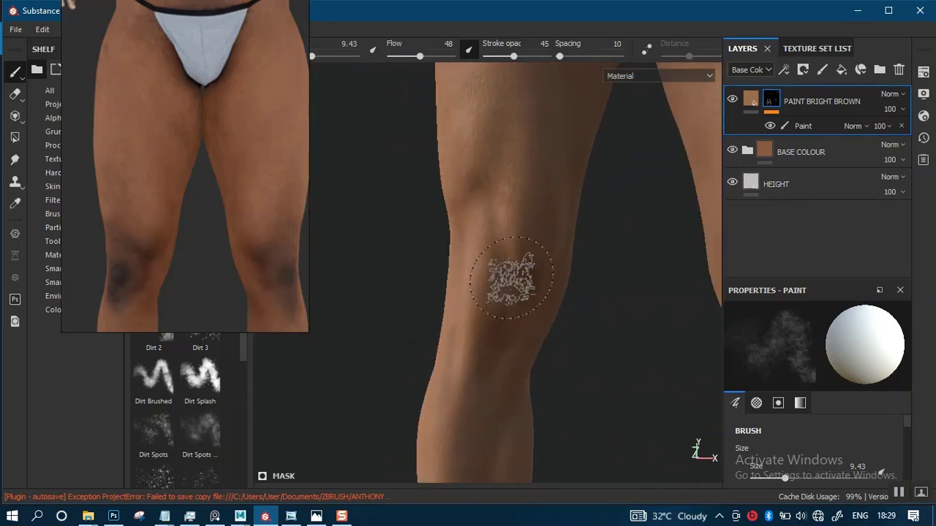
pyautogui.keyDown('alt'); pyautogui.moveTo(511, 278); pyautogui.dragTo(401, 288); pyautogui.keyUp('alt')
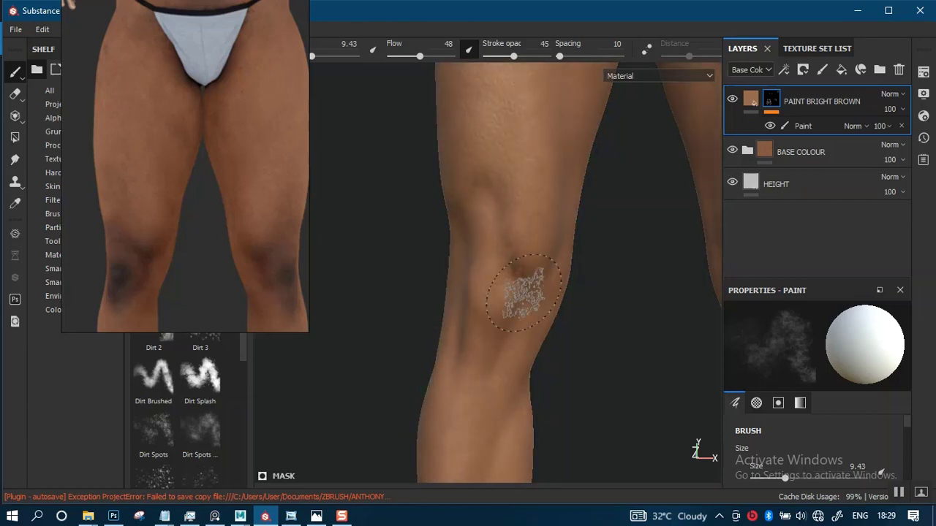
pyautogui.keyDown('alt'); pyautogui.moveTo(524, 293); pyautogui.dragTo(557, 276); pyautogui.keyUp('alt')
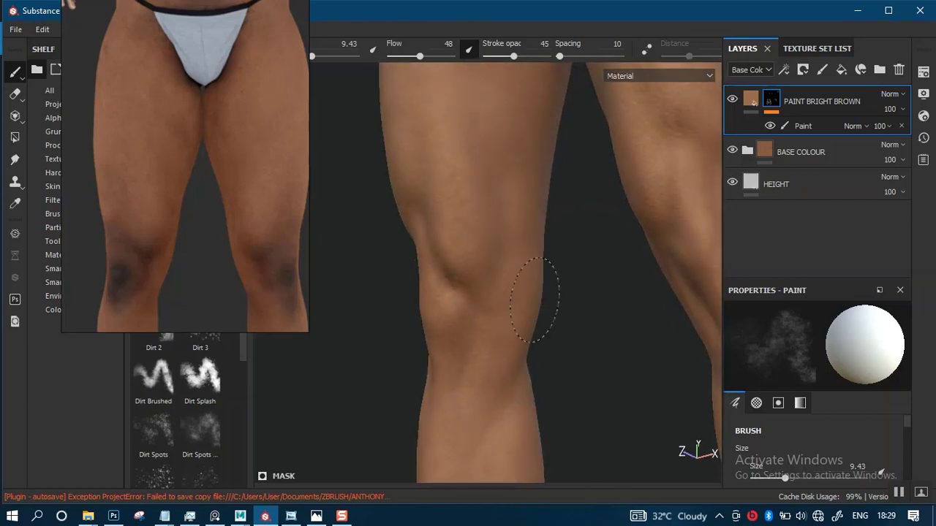
pyautogui.keyDown('alt'); pyautogui.moveTo(533, 187); pyautogui.dragTo(521, 255); pyautogui.keyUp('alt')
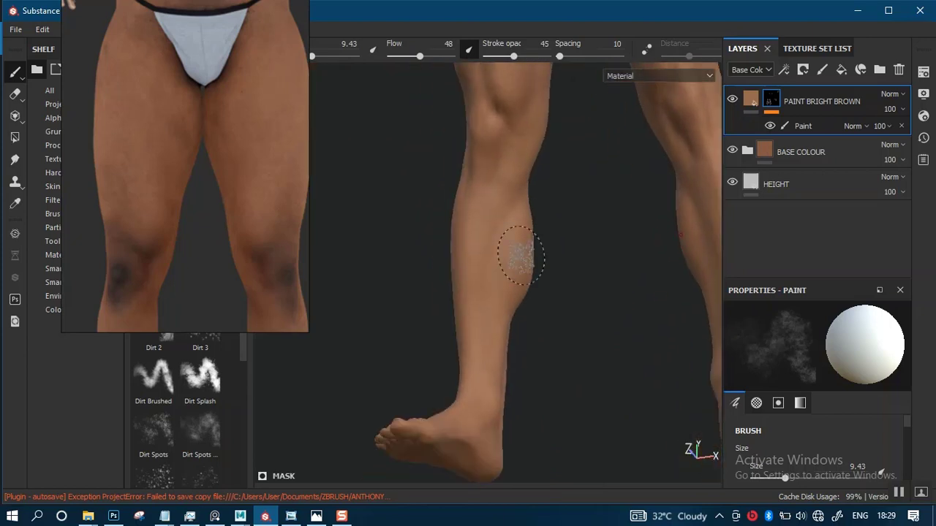
# Paint soft bright brown over the calf and shin, guided by the reference photo's lower legs.
pyautogui.click(256, 284)
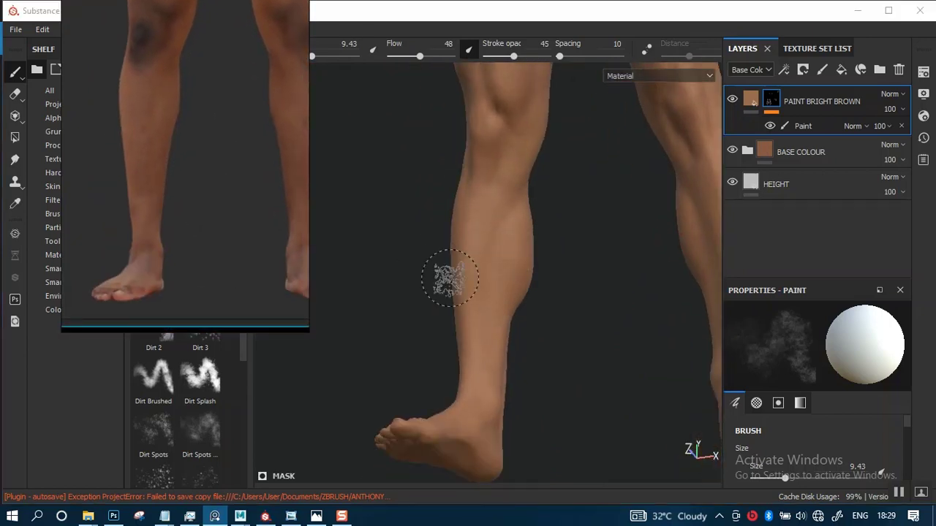
pyautogui.keyDown('alt'); pyautogui.moveTo(451, 278); pyautogui.dragTo(498, 330); pyautogui.keyUp('alt')
pyautogui.keyDown('alt'); pyautogui.moveTo(446, 284); pyautogui.dragTo(446, 305, button='middle'); pyautogui.keyUp('alt')
pyautogui.keyDown('alt'); pyautogui.moveTo(446, 305); pyautogui.dragTo(470, 334, button='right'); pyautogui.keyUp('alt')
pyautogui.moveTo(470, 334)
pyautogui.keyDown('alt'); pyautogui.mouseDown(button='middle')
pyautogui.moveTo(440, 362)
pyautogui.moveTo(468, 320)
pyautogui.mouseUp(button='middle'); pyautogui.keyUp('alt')
pyautogui.keyDown('alt'); pyautogui.moveTo(497, 240); pyautogui.dragTo(492, 268); pyautogui.keyUp('alt')
pyautogui.keyDown('alt'); pyautogui.moveTo(490, 271); pyautogui.dragTo(486, 220, button='middle'); pyautogui.keyUp('alt')
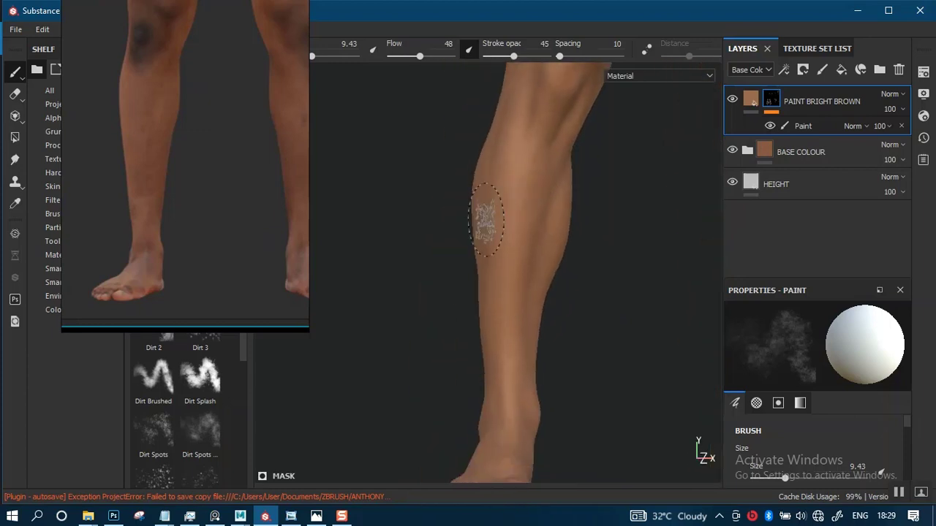
pyautogui.keyDown('alt'); pyautogui.moveTo(486, 219); pyautogui.dragTo(497, 245); pyautogui.keyUp('alt')
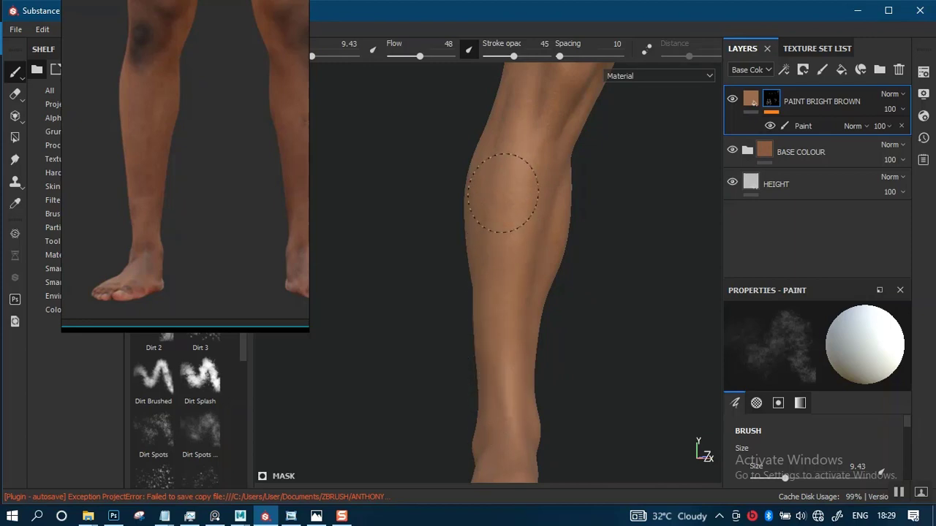
pyautogui.keyDown('alt'); pyautogui.moveTo(485, 295); pyautogui.dragTo(469, 165, button='middle'); pyautogui.keyUp('alt')
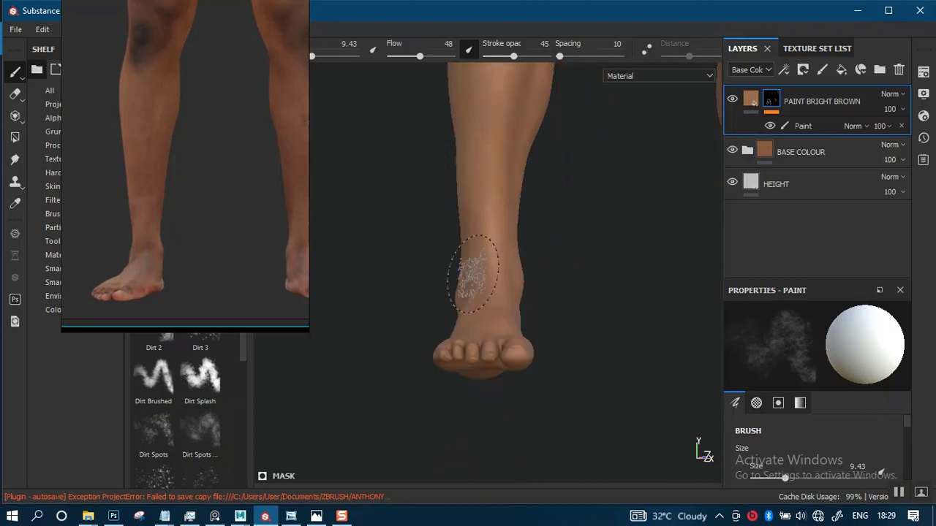
# Paint soft bright brown over the ankle, toes and sole of the foot.
pyautogui.keyDown('alt'); pyautogui.moveTo(478, 271); pyautogui.dragTo(464, 332); pyautogui.keyUp('alt')
pyautogui.keyDown('alt'); pyautogui.moveTo(464, 332); pyautogui.dragTo(465, 262, button='middle'); pyautogui.keyUp('alt')
pyautogui.moveTo(391, 275)
pyautogui.keyDown('alt'); pyautogui.mouseDown()
pyautogui.moveTo(501, 309)
pyautogui.moveTo(533, 261)
pyautogui.moveTo(503, 277)
pyautogui.moveTo(522, 293)
pyautogui.moveTo(512, 190)
pyautogui.moveTo(504, 240)
pyautogui.moveTo(515, 261)
pyautogui.mouseUp(); pyautogui.keyUp('alt')
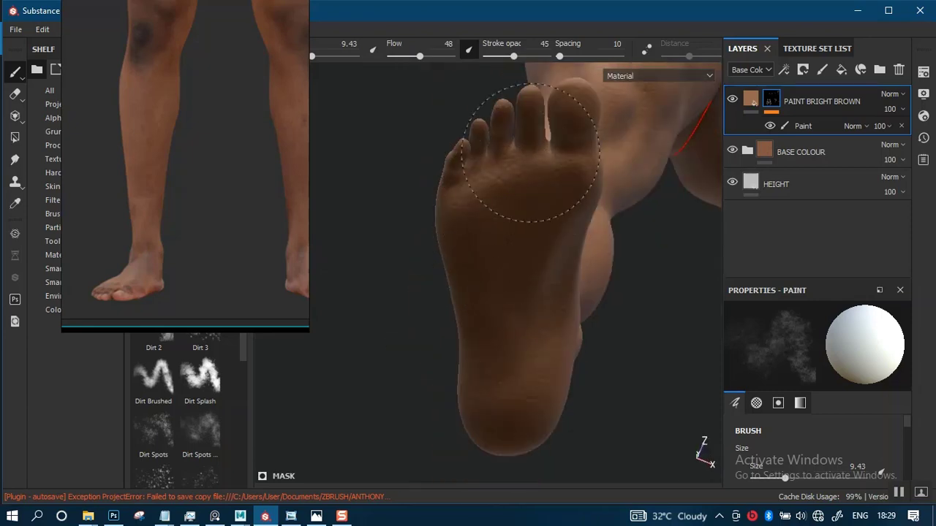
pyautogui.moveTo(524, 354)
pyautogui.keyDown('alt'); pyautogui.mouseDown()
pyautogui.moveTo(547, 255)
pyautogui.moveTo(547, 350)
pyautogui.moveTo(499, 307)
pyautogui.moveTo(436, 307)
pyautogui.moveTo(533, 293)
pyautogui.moveTo(470, 302)
pyautogui.moveTo(513, 271)
pyautogui.mouseUp(); pyautogui.keyUp('alt')
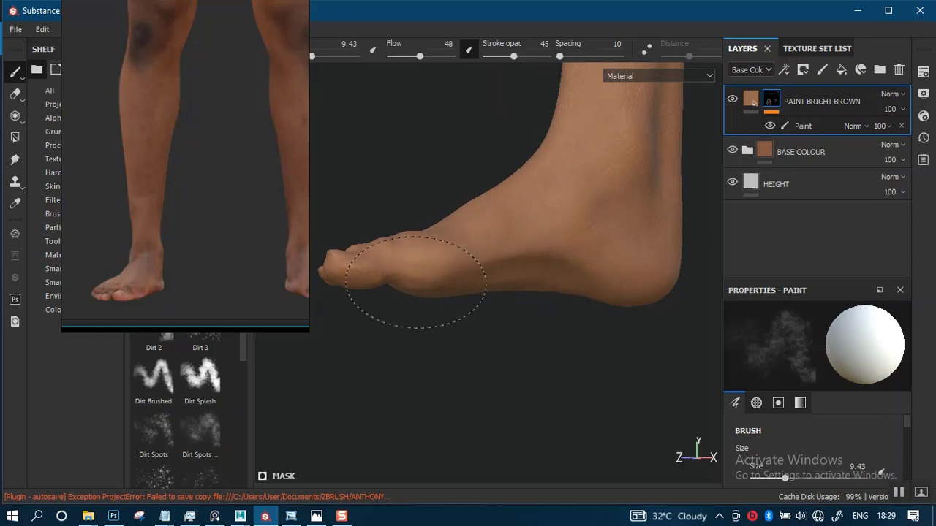
pyautogui.keyDown('alt'); pyautogui.moveTo(415, 283); pyautogui.dragTo(548, 334); pyautogui.keyUp('alt')
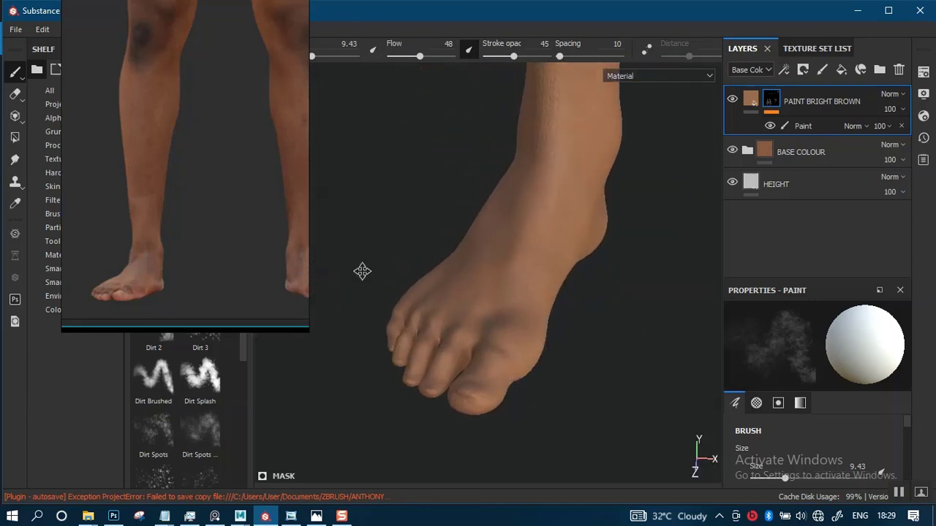
# Examine the painted legs, torso and shoulders from the front.
pyautogui.keyDown('alt'); pyautogui.moveTo(362, 271); pyautogui.dragTo(346, 350, button='middle'); pyautogui.keyUp('alt')
pyautogui.keyDown('alt'); pyautogui.moveTo(346, 350); pyautogui.dragTo(432, 54, button='right'); pyautogui.keyUp('alt')
pyautogui.keyDown('alt'); pyautogui.moveTo(437, 110); pyautogui.dragTo(435, 205, button='middle'); pyautogui.keyUp('alt')
pyautogui.keyDown('alt'); pyautogui.moveTo(435, 205); pyautogui.dragTo(466, 89, button='right'); pyautogui.keyUp('alt')
pyautogui.moveTo(466, 89)
pyautogui.keyDown('alt'); pyautogui.mouseDown(button='middle')
pyautogui.moveTo(407, 253)
pyautogui.moveTo(383, 252)
pyautogui.mouseUp(button='middle'); pyautogui.keyUp('alt')
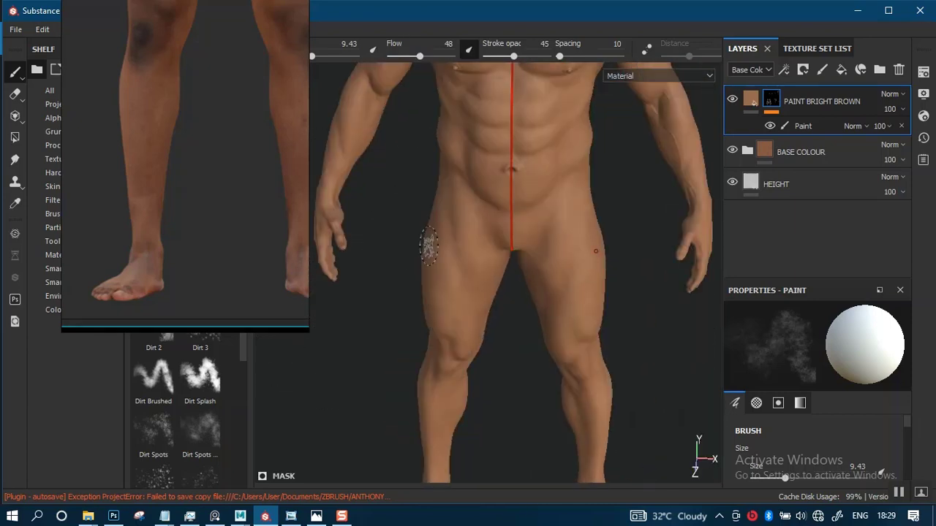
pyautogui.keyDown('alt'); pyautogui.moveTo(470, 183); pyautogui.dragTo(462, 296, button='middle'); pyautogui.keyUp('alt')
pyautogui.keyDown('alt'); pyautogui.moveTo(493, 120); pyautogui.dragTo(487, 207, button='middle'); pyautogui.keyUp('alt')
pyautogui.keyDown('alt'); pyautogui.moveTo(486, 207); pyautogui.dragTo(482, 237, button='right'); pyautogui.keyUp('alt')
pyautogui.keyDown('alt'); pyautogui.moveTo(482, 238); pyautogui.dragTo(468, 225); pyautogui.keyUp('alt')
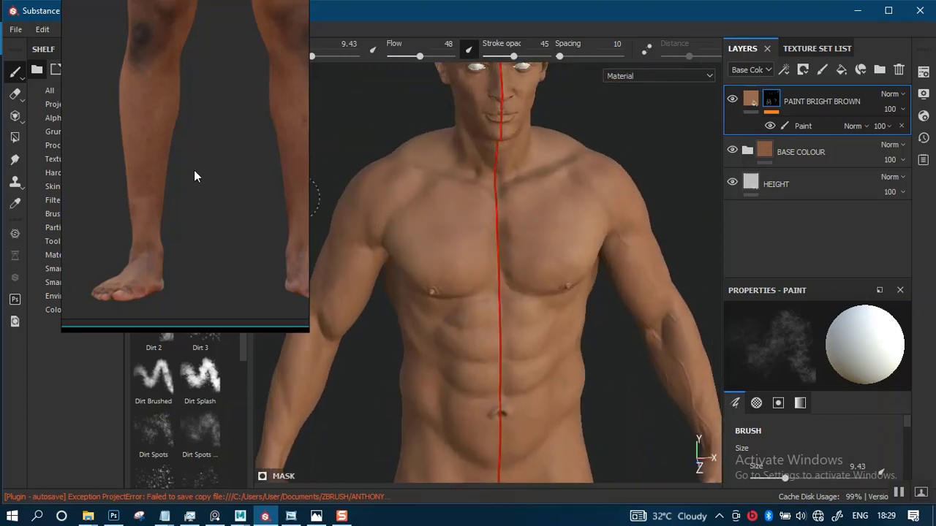
# Compare the model's head and face with the head in the reference photo.
pyautogui.moveTo(193, 175); pyautogui.dragTo(174, 322, button='middle')
pyautogui.moveTo(191, 147); pyautogui.dragTo(173, 338, button='middle')
pyautogui.moveTo(224, 40); pyautogui.dragTo(209, 256, button='middle')
pyautogui.moveTo(214, 152); pyautogui.dragTo(223, 216, button='middle')
pyautogui.moveTo(182, 166); pyautogui.dragTo(184, 225, button='middle')
pyautogui.keyDown('alt'); pyautogui.moveTo(518, 135); pyautogui.dragTo(500, 268, button='middle'); pyautogui.keyUp('alt')
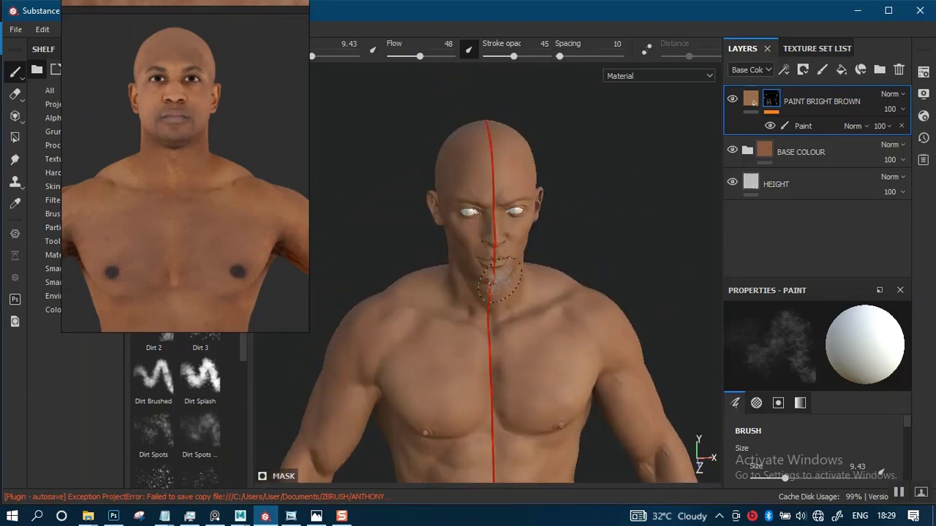
pyautogui.keyDown('alt'); pyautogui.moveTo(500, 227); pyautogui.dragTo(495, 271, button='right'); pyautogui.keyUp('alt')
pyautogui.keyDown('alt'); pyautogui.moveTo(479, 171); pyautogui.dragTo(475, 268, button='middle'); pyautogui.keyUp('alt')
pyautogui.keyDown('alt'); pyautogui.moveTo(476, 272); pyautogui.dragTo(525, 439, button='right'); pyautogui.keyUp('alt')
pyautogui.keyDown('alt'); pyautogui.moveTo(479, 294); pyautogui.dragTo(490, 212, button='middle'); pyautogui.keyUp('alt')
pyautogui.keyDown('alt'); pyautogui.moveTo(494, 256); pyautogui.dragTo(515, 372, button='right'); pyautogui.keyUp('alt')
pyautogui.keyDown('alt'); pyautogui.moveTo(515, 371); pyautogui.dragTo(496, 315); pyautogui.keyUp('alt')
pyautogui.keyDown('alt'); pyautogui.moveTo(488, 264); pyautogui.dragTo(516, 291, button='middle'); pyautogui.keyUp('alt')
pyautogui.keyDown('alt'); pyautogui.moveTo(516, 291); pyautogui.dragTo(515, 312, button='right'); pyautogui.keyUp('alt')
# Reduce the brush size and paint soft bright brown over the forehead, working up close from the front.
pyautogui.press('[')
pyautogui.press('[')
pyautogui.press('[')
pyautogui.press('[')
pyautogui.press('[')
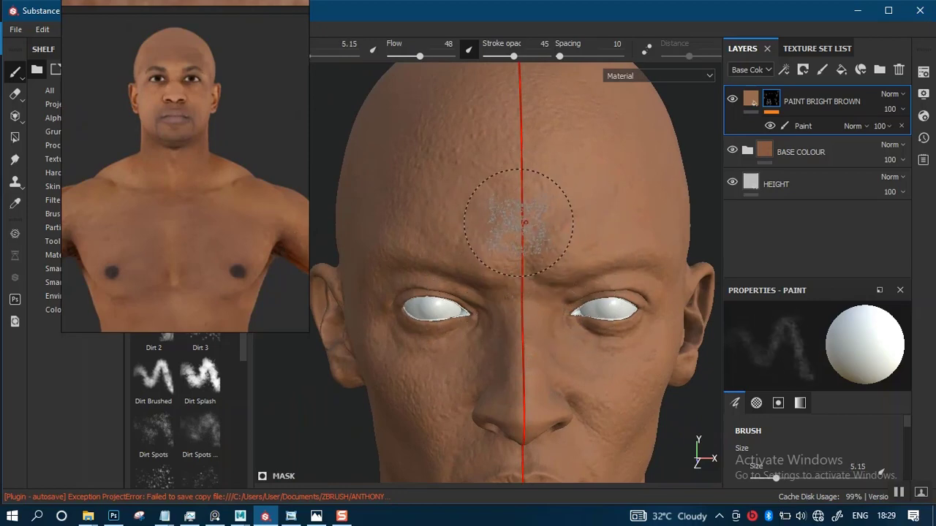
pyautogui.moveTo(507, 259)
pyautogui.keyDown('alt'); pyautogui.mouseDown()
pyautogui.moveTo(536, 249)
pyautogui.moveTo(514, 285)
pyautogui.moveTo(563, 221)
pyautogui.moveTo(533, 273)
pyautogui.moveTo(539, 259)
pyautogui.mouseUp(); pyautogui.keyUp('alt')
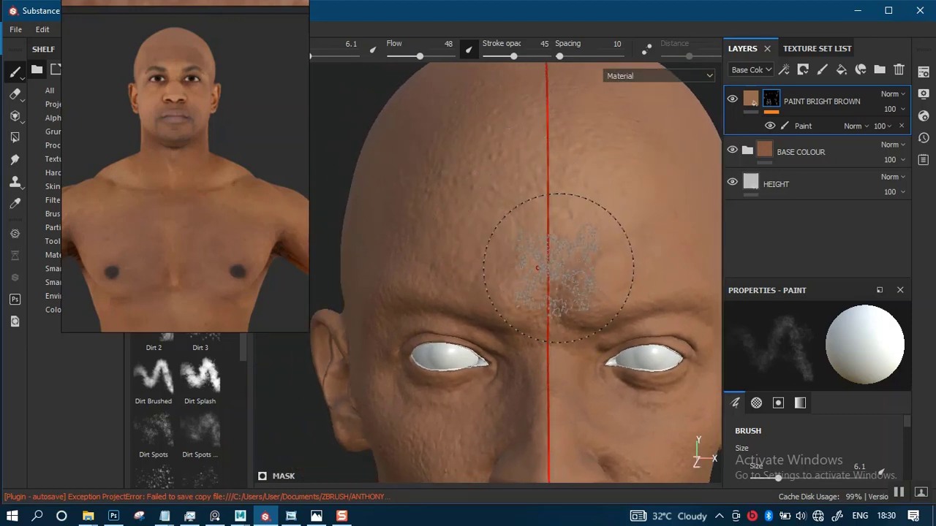
pyautogui.keyDown('alt'); pyautogui.moveTo(543, 301); pyautogui.dragTo(545, 288, button='middle'); pyautogui.keyUp('alt')
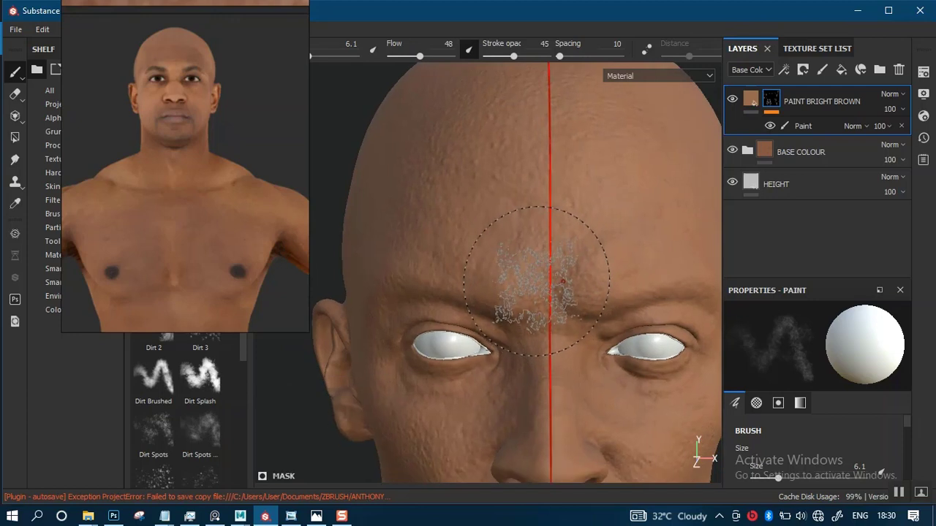
# Set the brush size to 2.78 and paint soft bright brown between the brows, guided by the reference photo's face.
pyautogui.press('[')
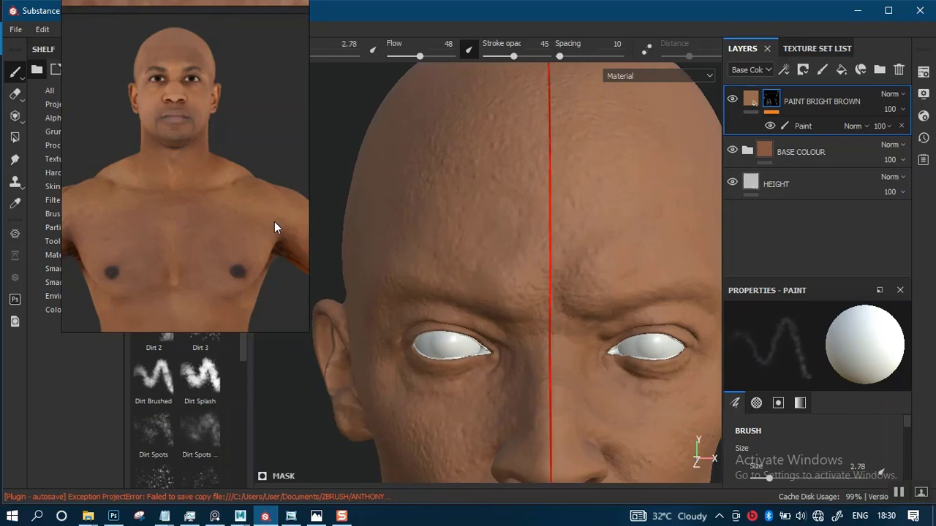
pyautogui.scroll(3, 273, 221)
pyautogui.moveTo(225, 187); pyautogui.dragTo(217, 237, button='middle')
pyautogui.scroll(2, 218, 237)
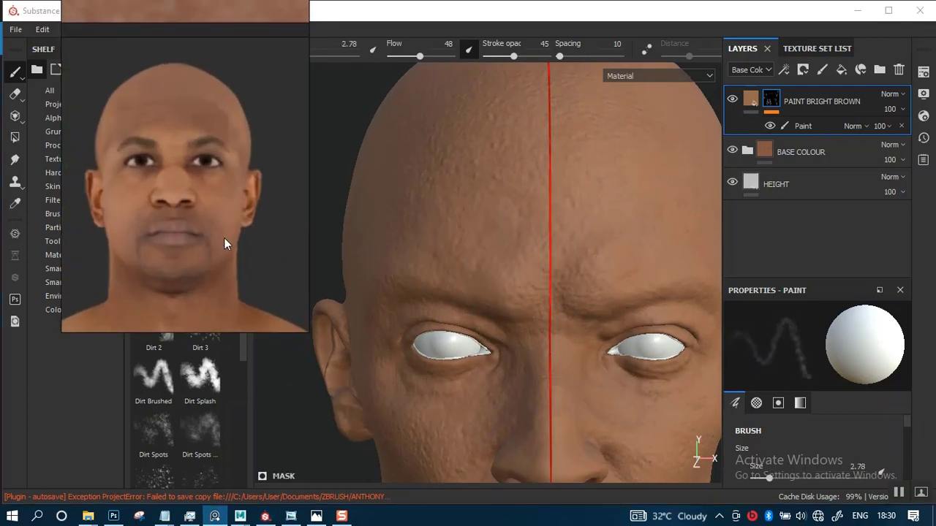
pyautogui.keyDown('alt'); pyautogui.moveTo(535, 252); pyautogui.dragTo(541, 273); pyautogui.keyUp('alt')
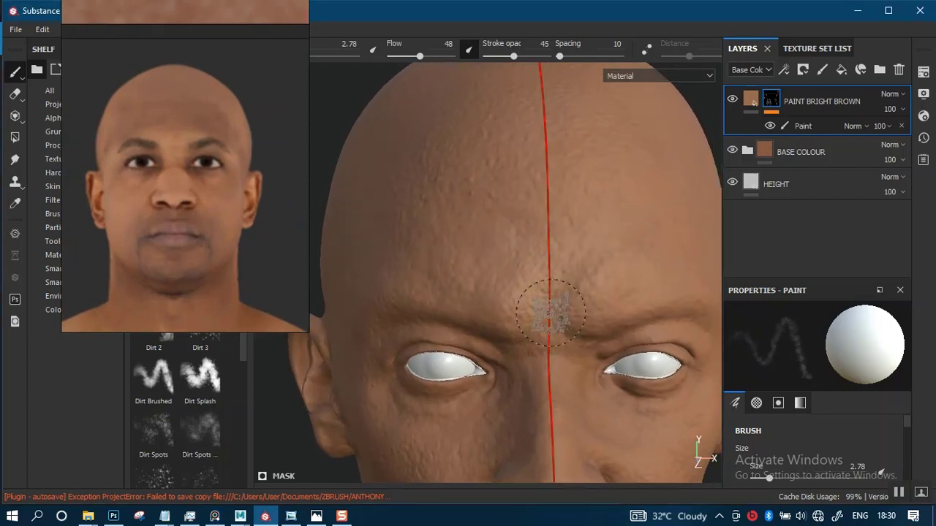
pyautogui.keyDown('alt'); pyautogui.moveTo(544, 300); pyautogui.dragTo(533, 274); pyautogui.keyUp('alt')
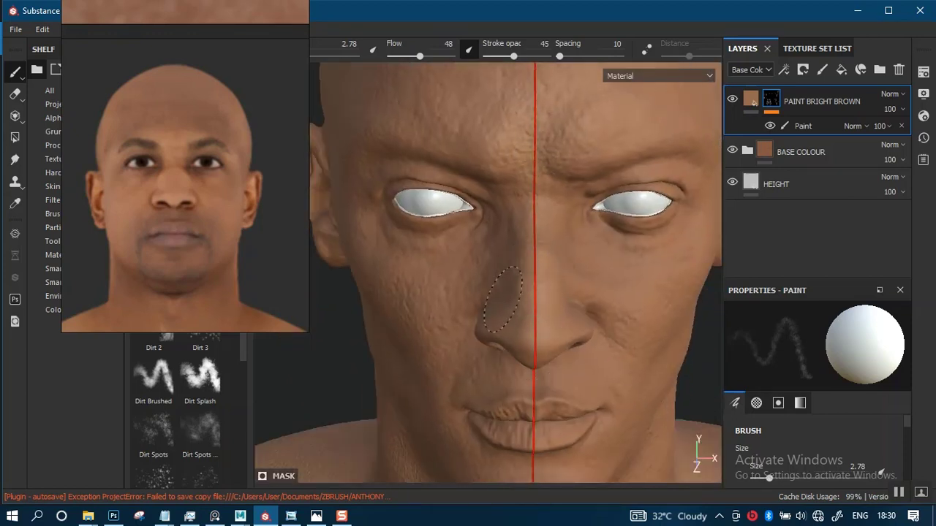
# Paint soft bright brown along the nose and the area beside it with the small brush.
pyautogui.keyDown('alt'); pyautogui.moveTo(530, 267); pyautogui.dragTo(534, 132, button='right'); pyautogui.keyUp('alt')
pyautogui.keyDown('alt'); pyautogui.moveTo(505, 293); pyautogui.dragTo(537, 246); pyautogui.keyUp('alt')
pyautogui.keyDown('alt'); pyautogui.moveTo(536, 247); pyautogui.dragTo(540, 391, button='right'); pyautogui.keyUp('alt')
pyautogui.keyDown('alt'); pyautogui.moveTo(539, 392); pyautogui.dragTo(514, 318); pyautogui.keyUp('alt')
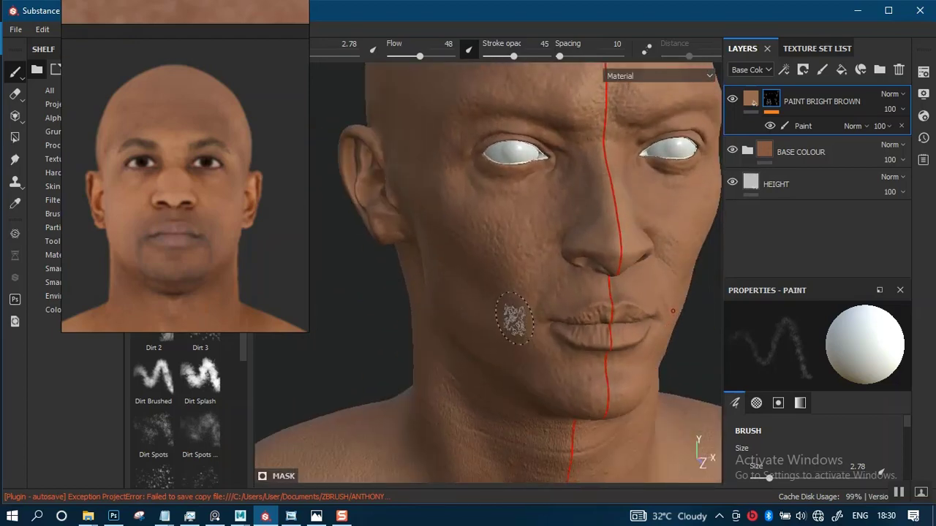
# Enlarge the brush to 7.13 and paint soft bright brown over the cheek.
pyautogui.keyDown('shift'); pyautogui.moveTo(540, 310); pyautogui.dragTo(514, 312, button='right'); pyautogui.keyUp('shift')
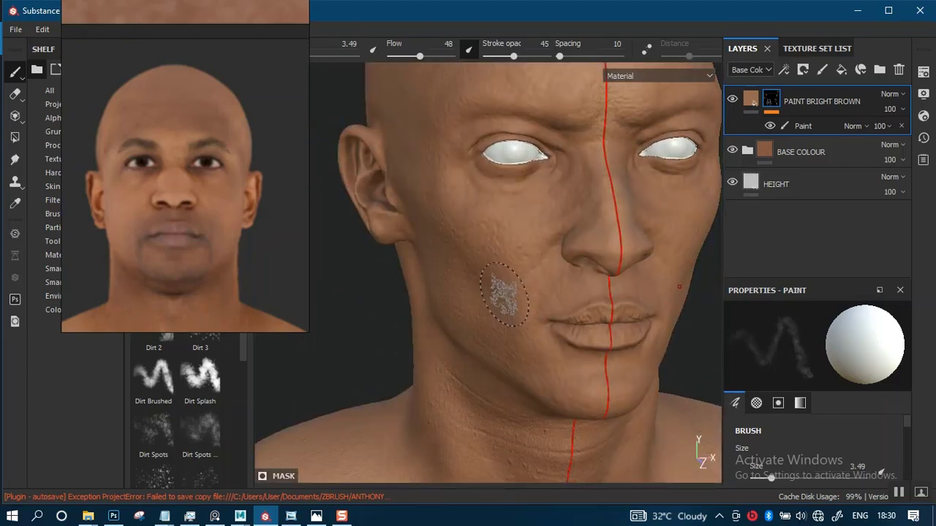
pyautogui.press(']')
pyautogui.press(']')
pyautogui.press('[')
pyautogui.press('[')
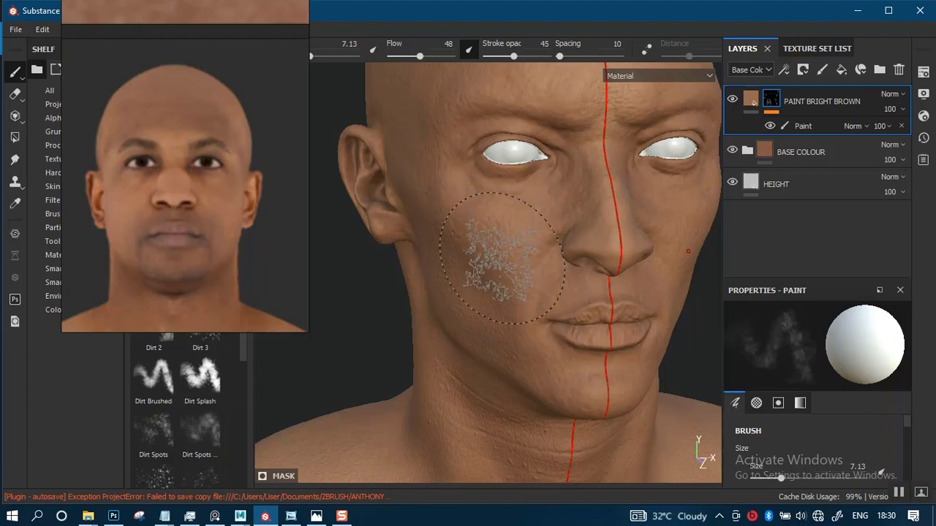
pyautogui.moveTo(510, 262)
pyautogui.keyDown('alt'); pyautogui.mouseDown()
pyautogui.moveTo(522, 255)
pyautogui.moveTo(506, 254)
pyautogui.mouseUp(); pyautogui.keyUp('alt')
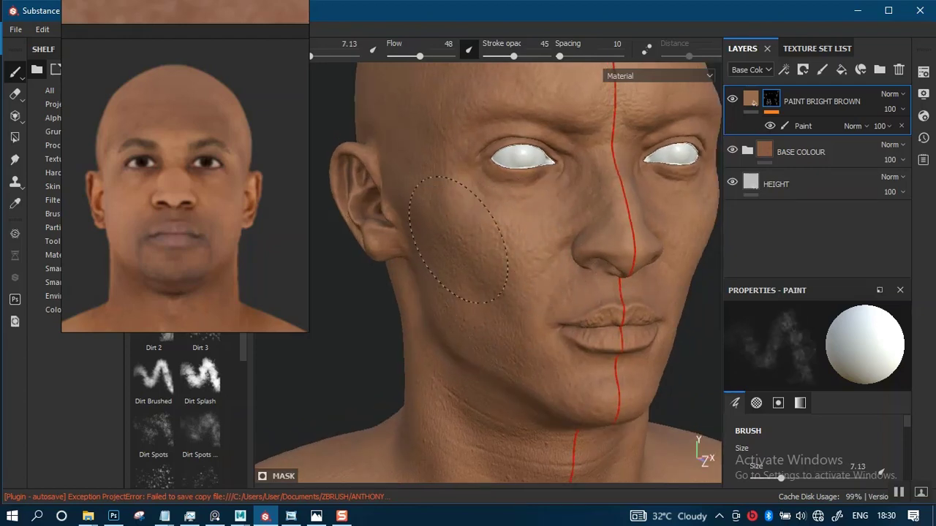
# Paint soft bright brown over the temple and side of the head, reducing the brush to 3.49 near the outer brow.
pyautogui.moveTo(494, 225)
pyautogui.keyDown('alt'); pyautogui.mouseDown(button='right')
pyautogui.moveTo(504, 224)
pyautogui.moveTo(502, 264)
pyautogui.mouseUp(button='right'); pyautogui.keyUp('alt')
pyautogui.moveTo(572, 287)
pyautogui.keyDown('alt'); pyautogui.mouseDown()
pyautogui.moveTo(537, 295)
pyautogui.moveTo(532, 276)
pyautogui.moveTo(497, 305)
pyautogui.moveTo(553, 280)
pyautogui.moveTo(537, 376)
pyautogui.moveTo(522, 341)
pyautogui.moveTo(547, 334)
pyautogui.moveTo(536, 317)
pyautogui.moveTo(468, 324)
pyautogui.moveTo(497, 390)
pyautogui.moveTo(542, 262)
pyautogui.mouseUp(); pyautogui.keyUp('alt')
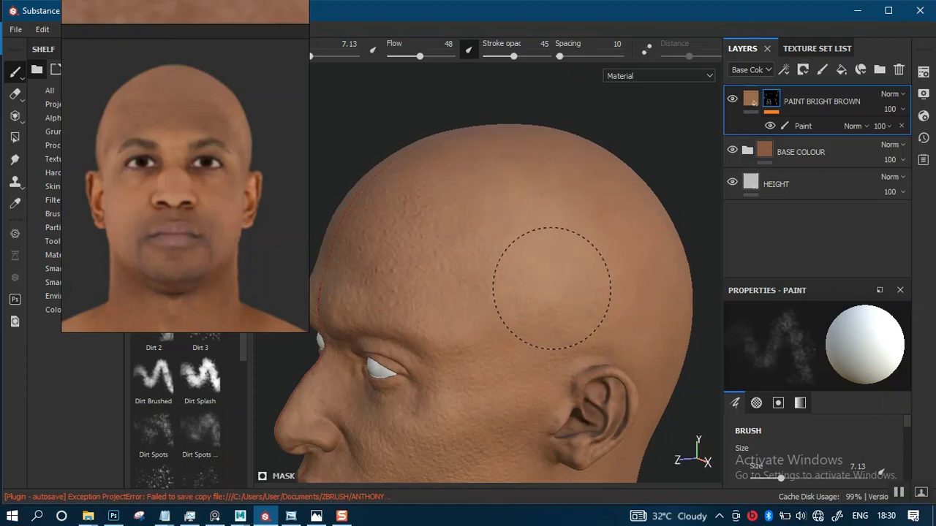
pyautogui.moveTo(593, 286)
pyautogui.keyDown('alt'); pyautogui.mouseDown()
pyautogui.moveTo(581, 230)
pyautogui.moveTo(459, 315)
pyautogui.mouseUp(); pyautogui.keyUp('alt')
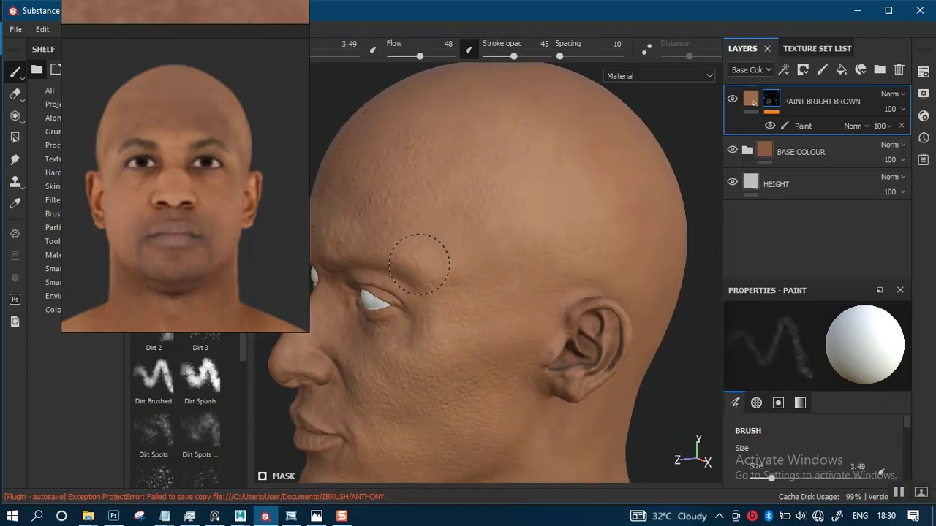
pyautogui.keyDown('alt'); pyautogui.moveTo(409, 281); pyautogui.dragTo(502, 188, button='right'); pyautogui.keyUp('alt')
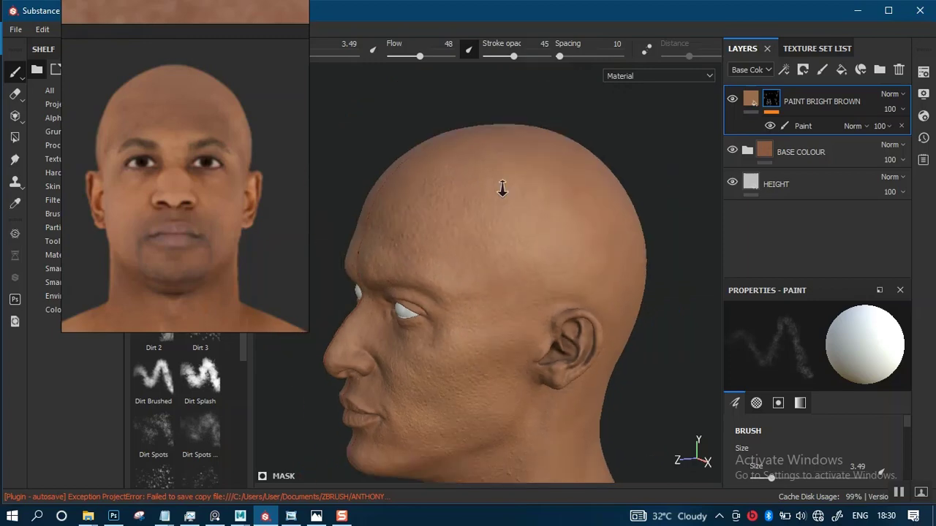
# Examine the painted face, brows and forehead from several angles and under changed lighting.
pyautogui.keyDown('alt'); pyautogui.moveTo(501, 188); pyautogui.dragTo(497, 330); pyautogui.keyUp('alt')
pyautogui.keyDown('alt'); pyautogui.moveTo(497, 330); pyautogui.dragTo(512, 311, button='middle'); pyautogui.keyUp('alt')
pyautogui.moveTo(512, 312)
pyautogui.keyDown('shift'); pyautogui.mouseDown(button='right')
pyautogui.moveTo(545, 327)
pyautogui.moveTo(563, 317)
pyautogui.mouseUp(button='right'); pyautogui.keyUp('shift')
pyautogui.moveTo(563, 318)
pyautogui.keyDown('alt'); pyautogui.mouseDown()
pyautogui.moveTo(485, 334)
pyautogui.moveTo(558, 303)
pyautogui.mouseUp(); pyautogui.keyUp('alt')
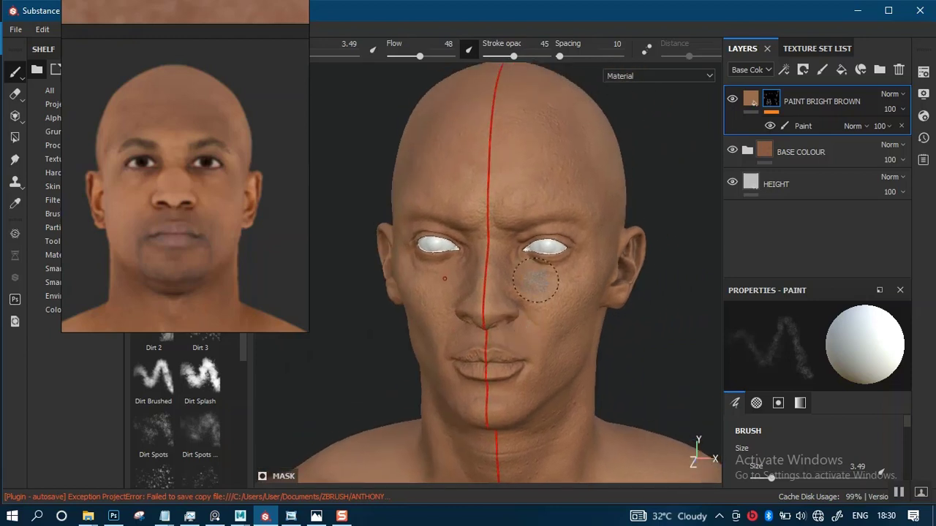
pyautogui.keyDown('alt'); pyautogui.moveTo(536, 278); pyautogui.dragTo(538, 341, button='right'); pyautogui.keyUp('alt')
pyautogui.keyDown('alt'); pyautogui.moveTo(538, 341); pyautogui.dragTo(548, 335, button='middle'); pyautogui.keyUp('alt')
pyautogui.keyDown('alt'); pyautogui.moveTo(548, 334); pyautogui.dragTo(516, 334, button='right'); pyautogui.keyUp('alt')
pyautogui.keyDown('alt'); pyautogui.moveTo(516, 334); pyautogui.dragTo(549, 311); pyautogui.keyUp('alt')
pyautogui.keyDown('alt'); pyautogui.moveTo(571, 298); pyautogui.dragTo(568, 364, button='middle'); pyautogui.keyUp('alt')
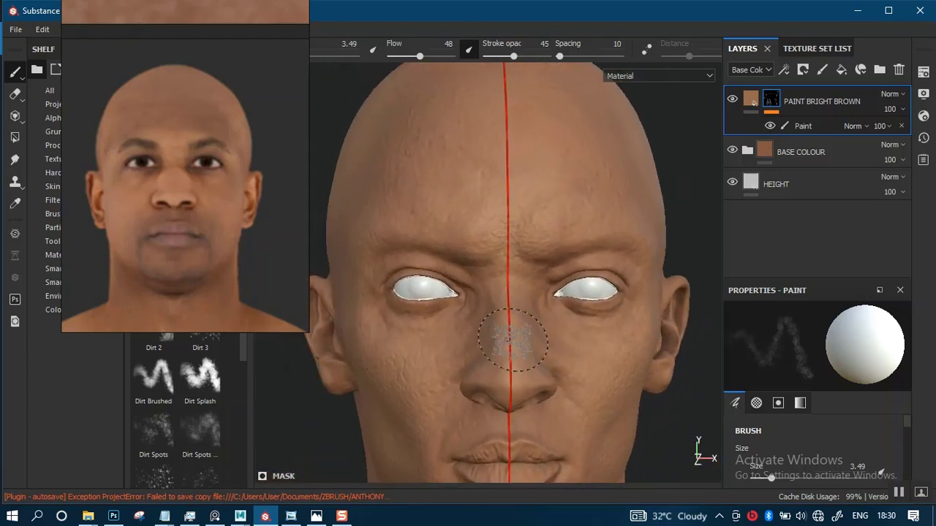
pyautogui.moveTo(487, 355)
pyautogui.keyDown('alt'); pyautogui.mouseDown()
pyautogui.moveTo(527, 297)
pyautogui.moveTo(535, 376)
pyautogui.mouseUp(); pyautogui.keyUp('alt')
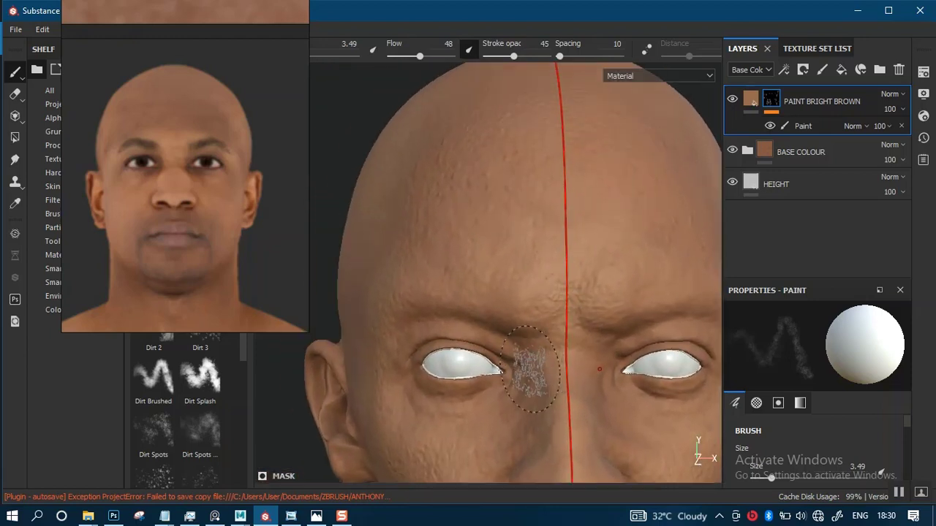
pyautogui.keyDown('alt'); pyautogui.moveTo(535, 375); pyautogui.dragTo(543, 376, button='right'); pyautogui.keyUp('alt')
pyautogui.keyDown('alt'); pyautogui.moveTo(543, 376); pyautogui.dragTo(552, 348); pyautogui.keyUp('alt')
pyautogui.keyDown('shift'); pyautogui.moveTo(556, 325); pyautogui.dragTo(551, 342, button='right'); pyautogui.keyUp('shift')
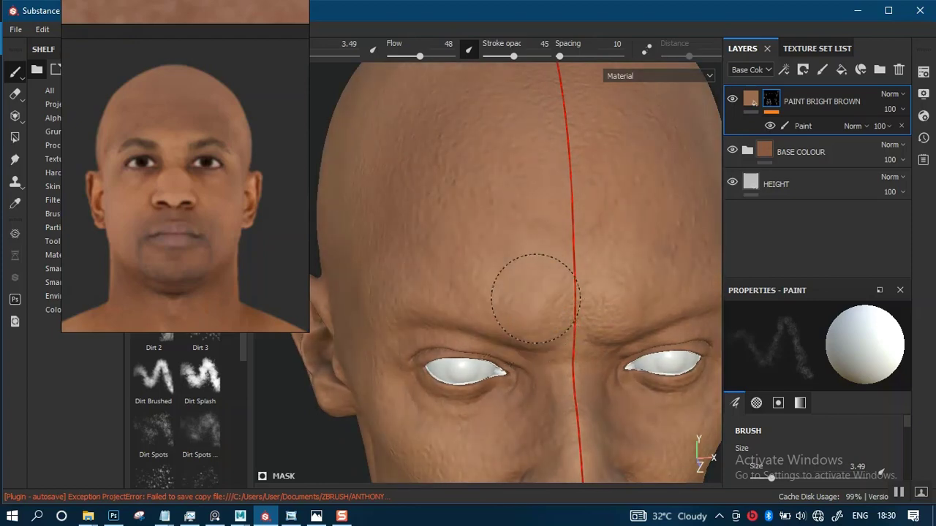
pyautogui.keyDown('alt'); pyautogui.moveTo(531, 264); pyautogui.dragTo(547, 305, button='right'); pyautogui.keyUp('alt')
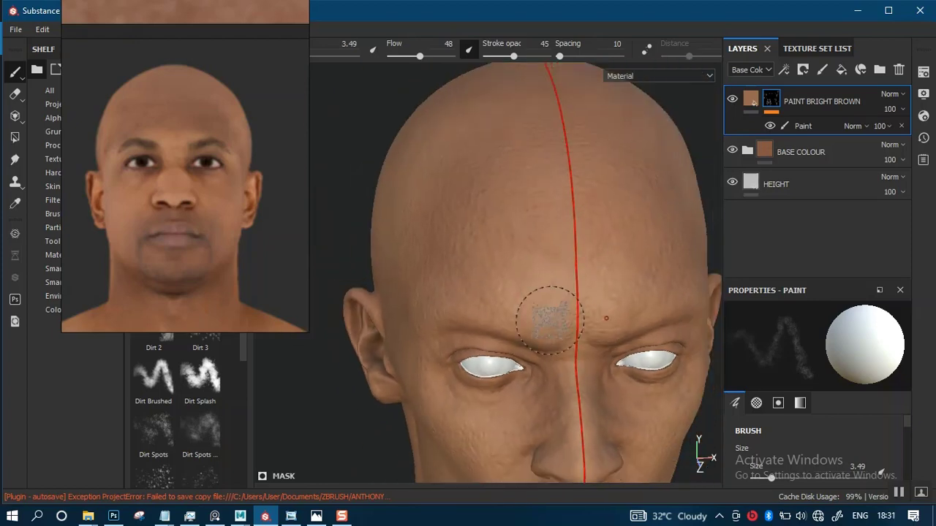
pyautogui.moveTo(548, 305)
pyautogui.keyDown('alt'); pyautogui.mouseDown()
pyautogui.moveTo(540, 363)
pyautogui.moveTo(533, 275)
pyautogui.mouseUp(); pyautogui.keyUp('alt')
# Examine the painted nose, lips, cheek, jaw and neck from below and from the side.
pyautogui.keyDown('alt'); pyautogui.moveTo(533, 276); pyautogui.dragTo(538, 390, button='right'); pyautogui.keyUp('alt')
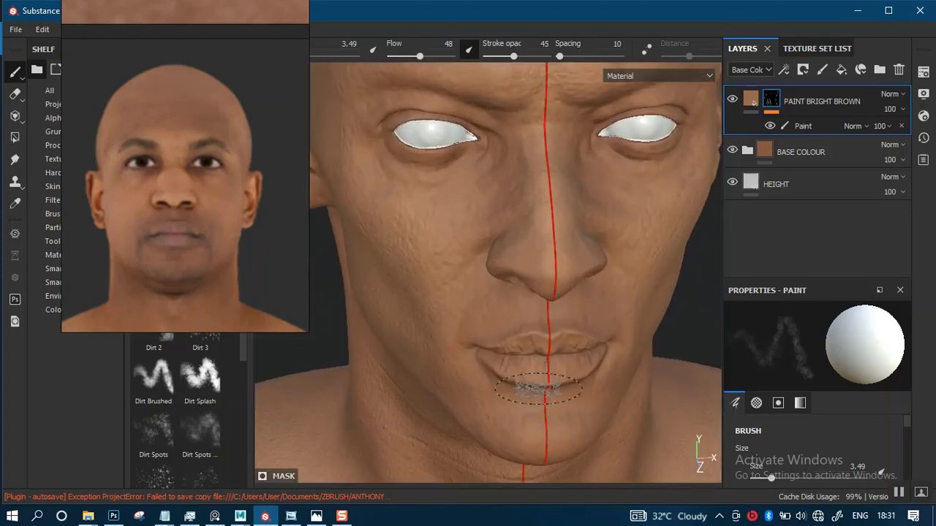
pyautogui.keyDown('alt'); pyautogui.moveTo(539, 391); pyautogui.dragTo(527, 342, button='middle'); pyautogui.keyUp('alt')
pyautogui.keyDown('alt'); pyautogui.moveTo(561, 365); pyautogui.dragTo(524, 345); pyautogui.keyUp('alt')
pyautogui.keyDown('alt'); pyautogui.moveTo(630, 347); pyautogui.dragTo(522, 359, button='middle'); pyautogui.keyUp('alt')
pyautogui.keyDown('alt'); pyautogui.moveTo(491, 353); pyautogui.dragTo(604, 348); pyautogui.keyUp('alt')
pyautogui.keyDown('shift'); pyautogui.moveTo(590, 340); pyautogui.dragTo(566, 342, button='right'); pyautogui.keyUp('shift')
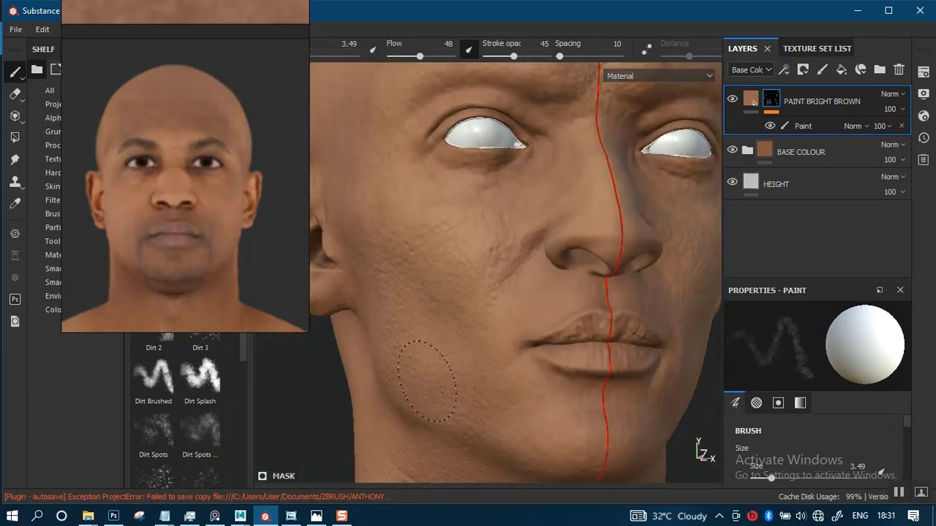
pyautogui.scroll(-5, 468, 329)
pyautogui.moveTo(453, 325)
pyautogui.keyDown('alt'); pyautogui.mouseDown(button='middle')
pyautogui.moveTo(466, 317)
pyautogui.moveTo(479, 235)
pyautogui.mouseUp(button='middle'); pyautogui.keyUp('alt')
pyautogui.keyDown('alt'); pyautogui.moveTo(456, 322); pyautogui.dragTo(457, 367, button='right'); pyautogui.keyUp('alt')
# Look over the reference board and study the man's back in the full-body photo.
pyautogui.scroll(-5, 206, 270)
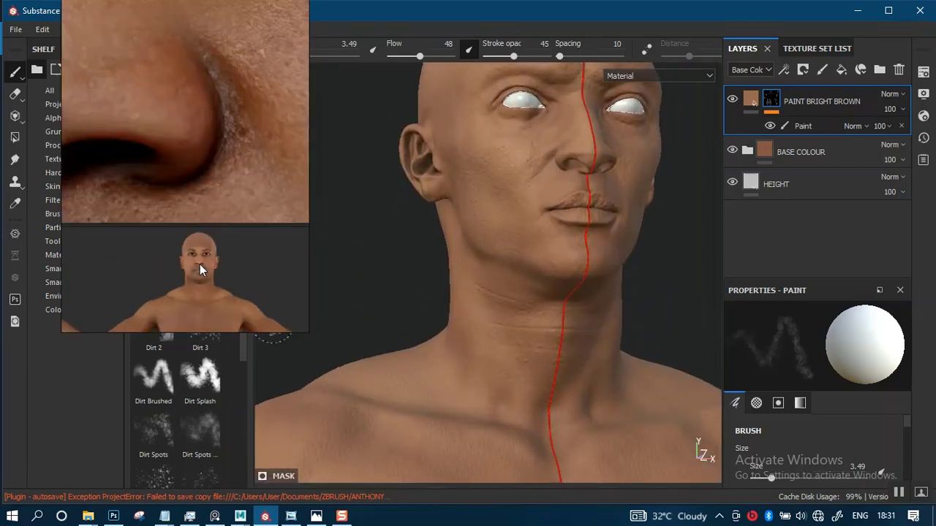
pyautogui.moveTo(199, 263); pyautogui.dragTo(205, 212, button='middle')
pyautogui.scroll(-3, 197, 262)
pyautogui.scroll(-1, 203, 204)
pyautogui.scroll(-4, 202, 244)
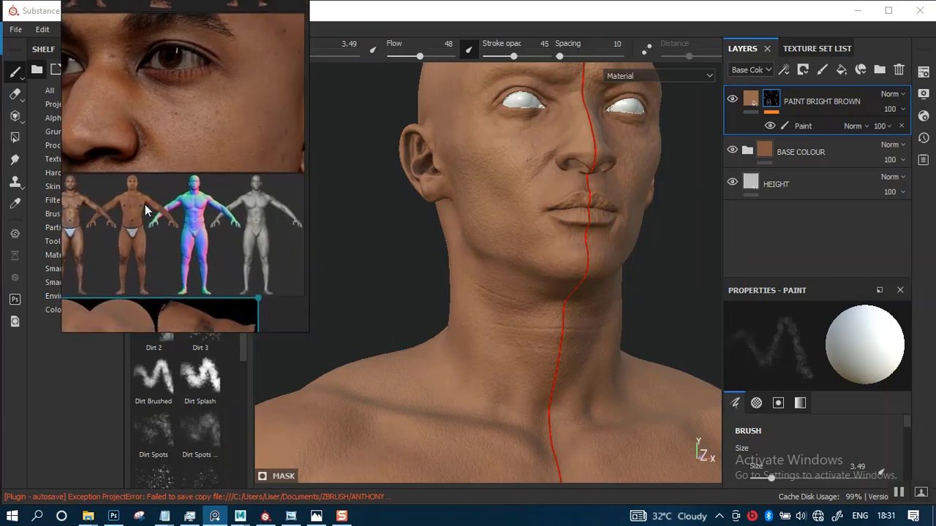
pyautogui.scroll(-2, 191, 187)
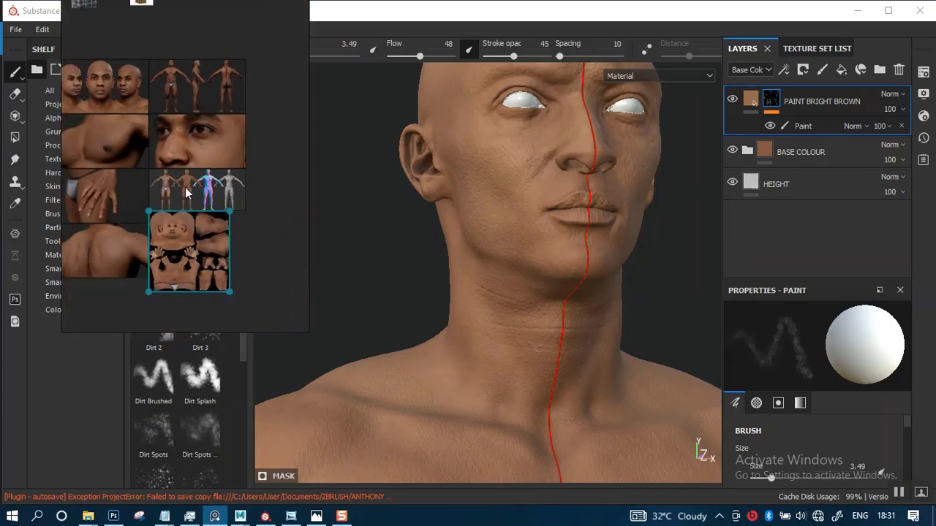
pyautogui.scroll(5, 185, 187)
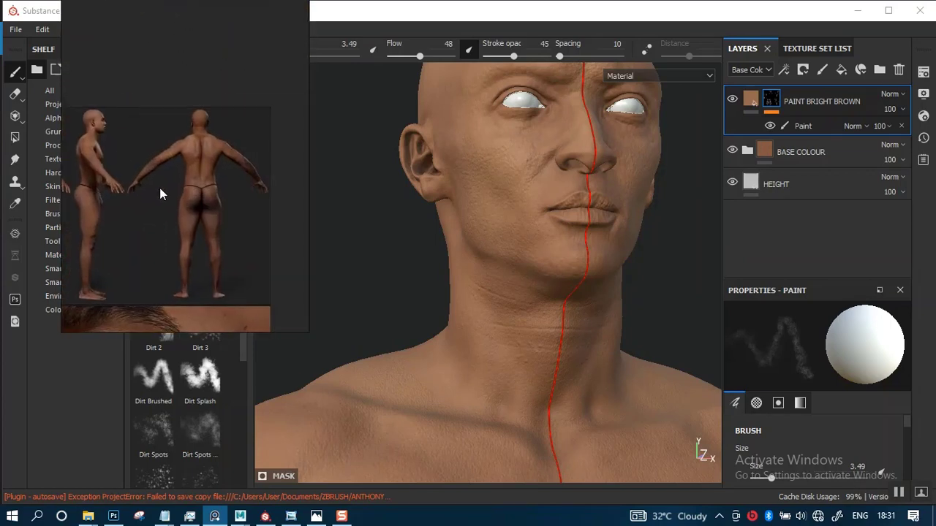
pyautogui.scroll(3, 206, 183)
pyautogui.scroll(4, 195, 226)
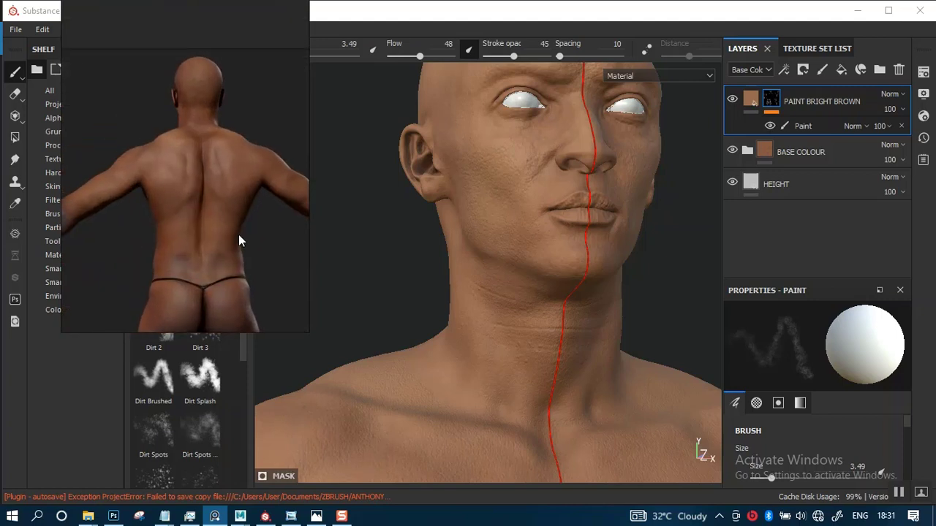
pyautogui.moveTo(238, 235); pyautogui.dragTo(257, 250, button='middle')
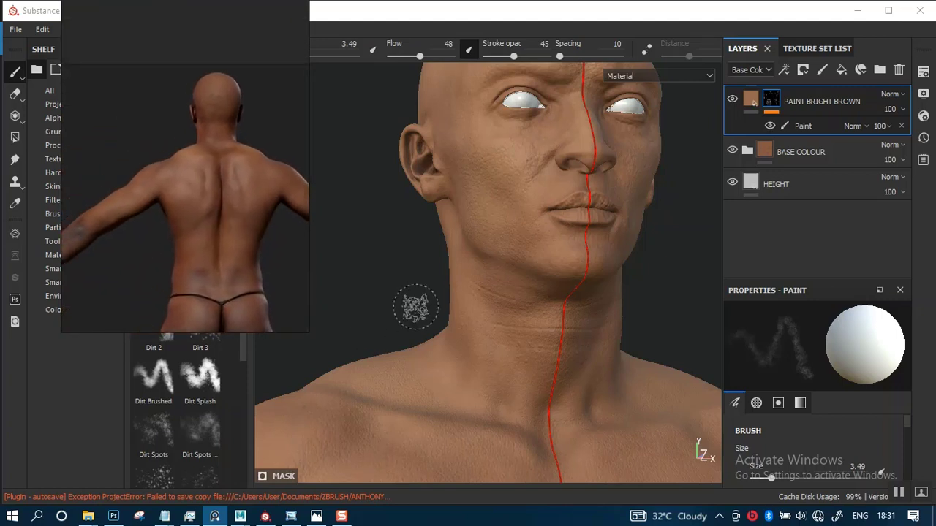
# Study the arms and hands in the front-view body references.
pyautogui.scroll(-5, 236, 246)
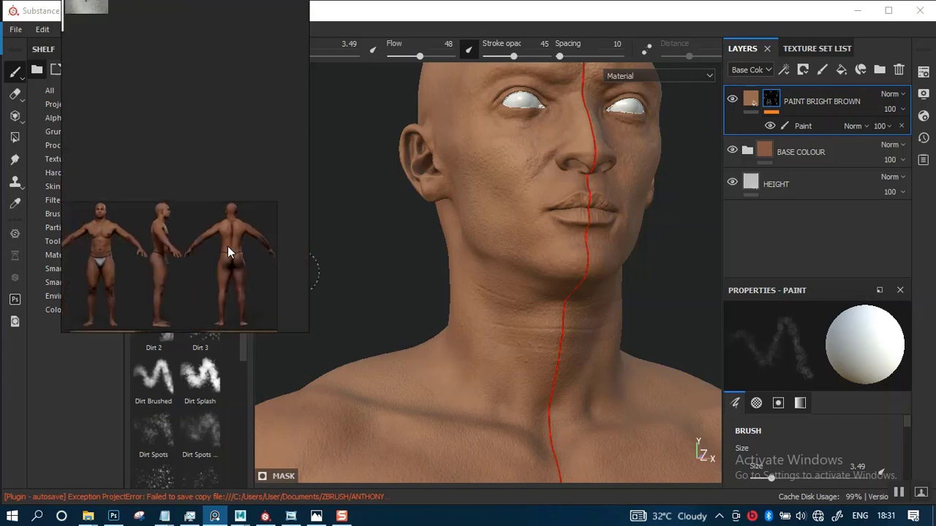
pyautogui.moveTo(197, 260); pyautogui.dragTo(280, 119, button='middle')
pyautogui.scroll(-2, 243, 202)
pyautogui.moveTo(237, 225); pyautogui.dragTo(217, 206, button='middle')
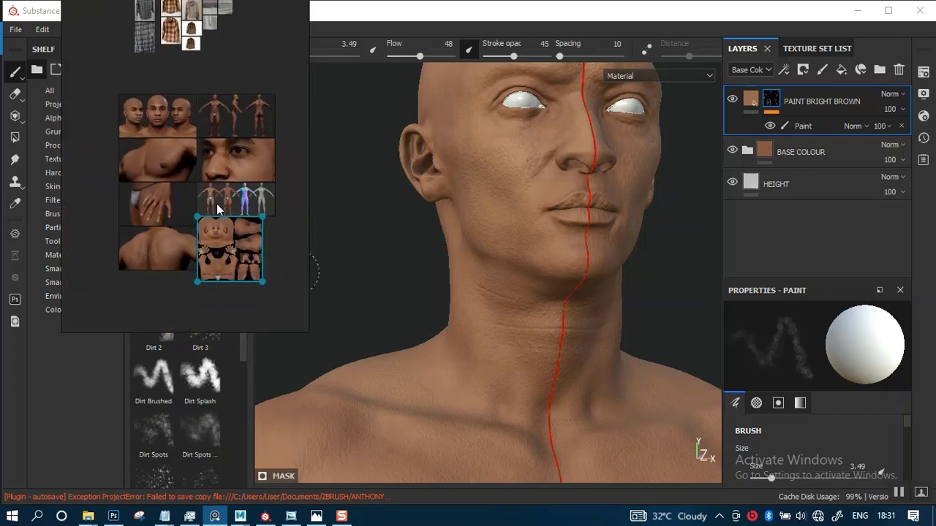
pyautogui.scroll(6, 216, 204)
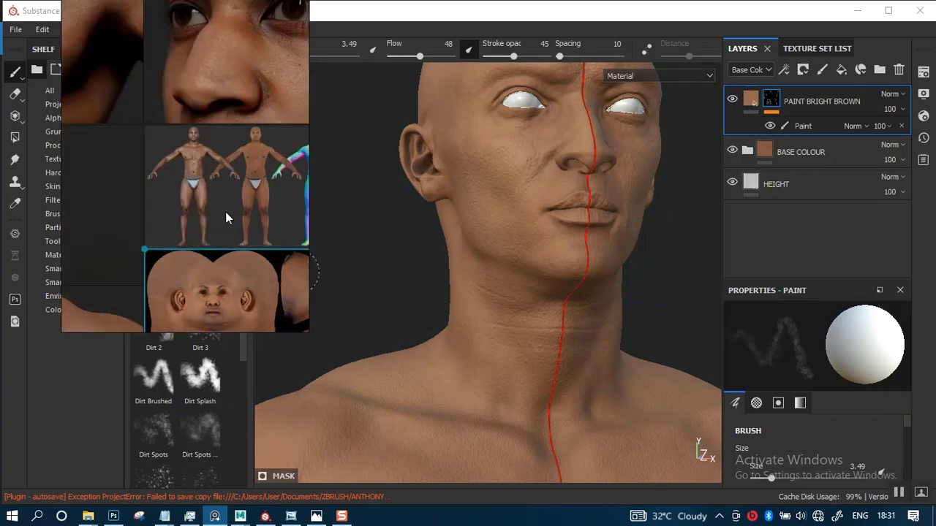
pyautogui.scroll(3, 225, 212)
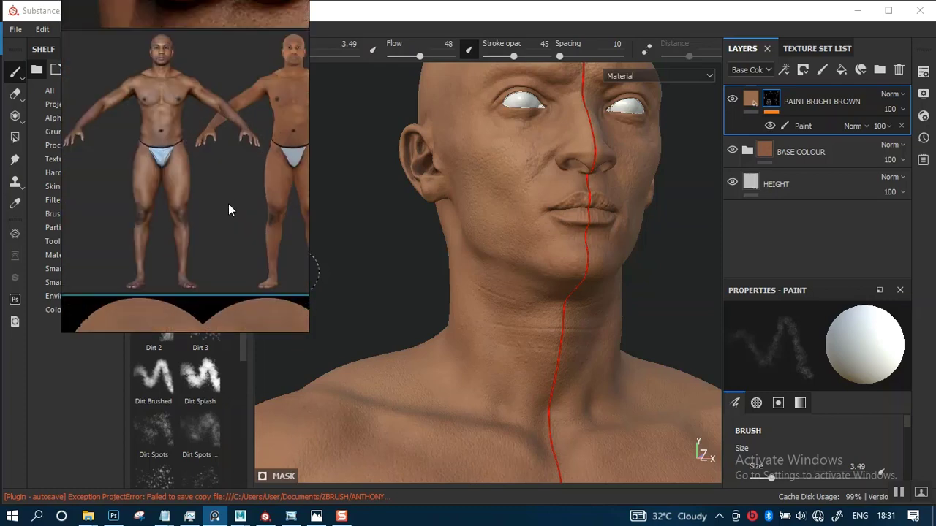
pyautogui.scroll(4, 189, 208)
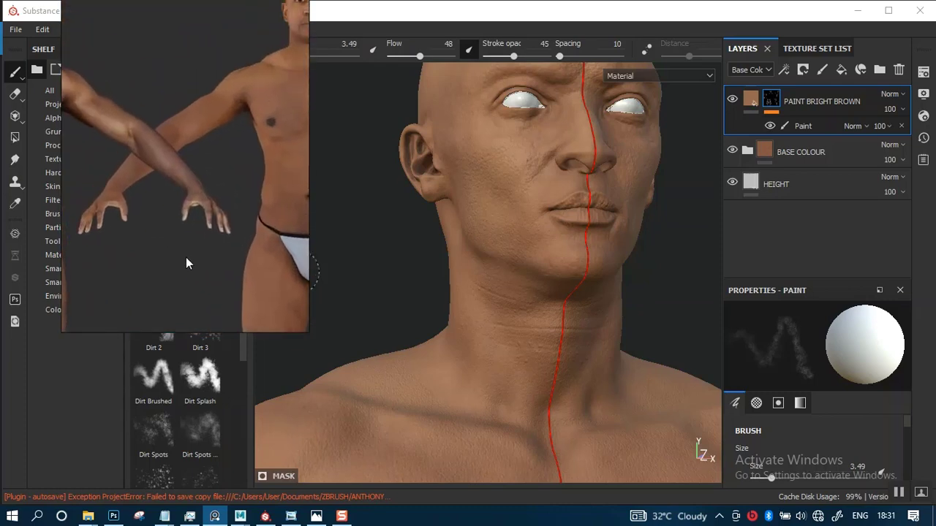
pyautogui.scroll(1, 209, 221)
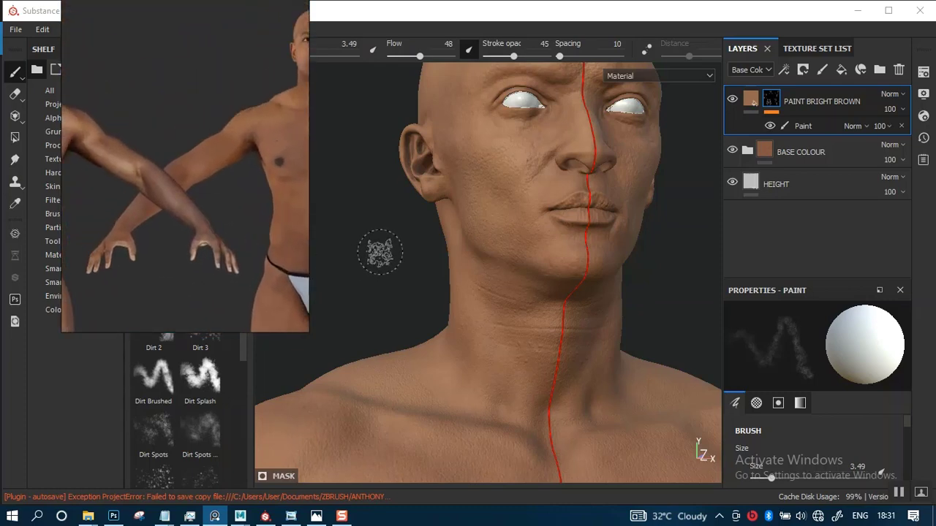
# Softly paint bright brown over the front of the shoulder and upper arm with brush size 10.7.
pyautogui.keyDown('alt'); pyautogui.moveTo(560, 328); pyautogui.dragTo(473, 150, button='right'); pyautogui.keyUp('alt')
pyautogui.keyDown('alt'); pyautogui.moveTo(474, 278); pyautogui.dragTo(509, 151, button='middle'); pyautogui.keyUp('alt')
pyautogui.keyDown('alt'); pyautogui.moveTo(510, 151); pyautogui.dragTo(501, 242); pyautogui.keyUp('alt')
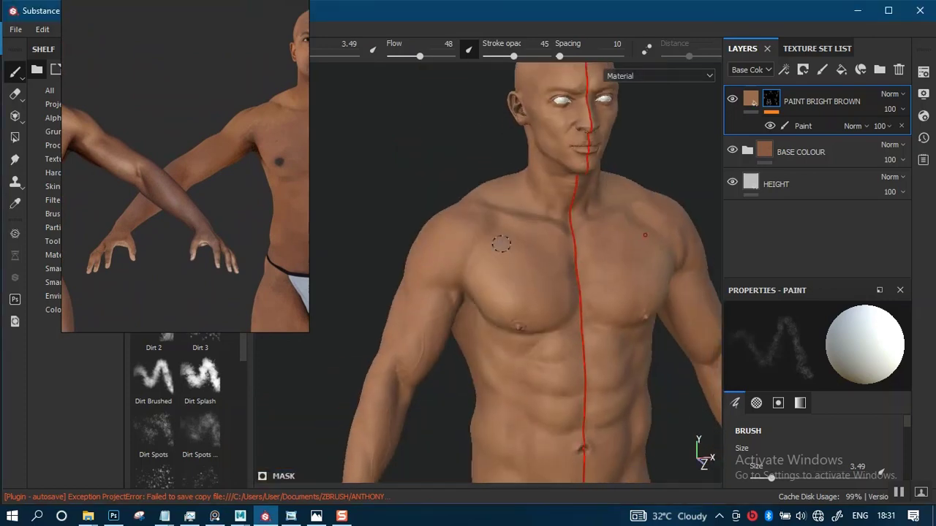
pyautogui.keyDown('alt'); pyautogui.moveTo(502, 242); pyautogui.dragTo(545, 260, button='middle'); pyautogui.keyUp('alt')
pyautogui.keyDown('alt'); pyautogui.moveTo(513, 184); pyautogui.dragTo(498, 257, button='right'); pyautogui.keyUp('alt')
pyautogui.keyDown('alt'); pyautogui.moveTo(497, 257); pyautogui.dragTo(545, 248); pyautogui.keyUp('alt')
pyautogui.keyDown('alt'); pyautogui.moveTo(550, 237); pyautogui.dragTo(531, 282, button='right'); pyautogui.keyUp('alt')
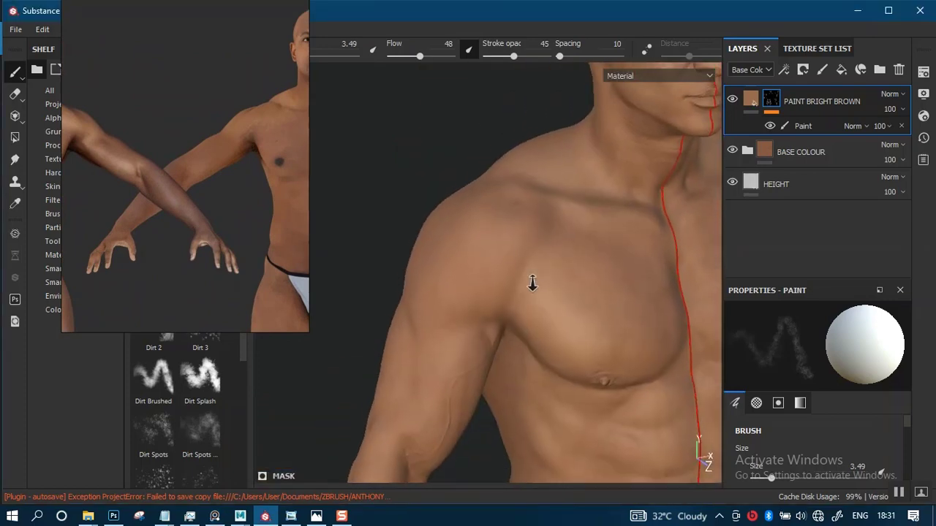
pyautogui.keyDown('alt'); pyautogui.moveTo(512, 282); pyautogui.dragTo(526, 270, button='middle'); pyautogui.keyUp('alt')
pyautogui.moveTo(504, 227)
pyautogui.keyDown('alt'); pyautogui.mouseDown(button='right')
pyautogui.moveTo(485, 252)
pyautogui.moveTo(451, 251)
pyautogui.moveTo(472, 229)
pyautogui.mouseUp(button='right'); pyautogui.keyUp('alt')
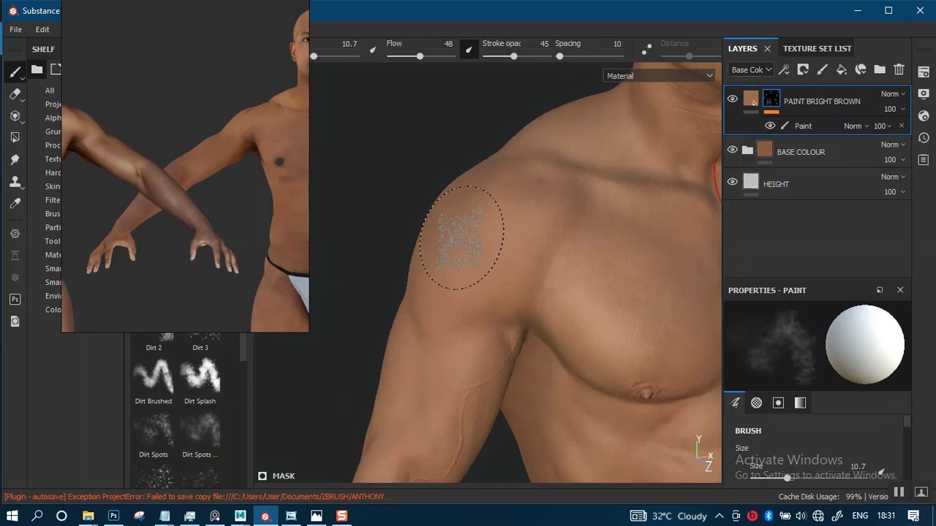
pyautogui.keyDown('alt'); pyautogui.moveTo(492, 260); pyautogui.dragTo(517, 256); pyautogui.keyUp('alt')
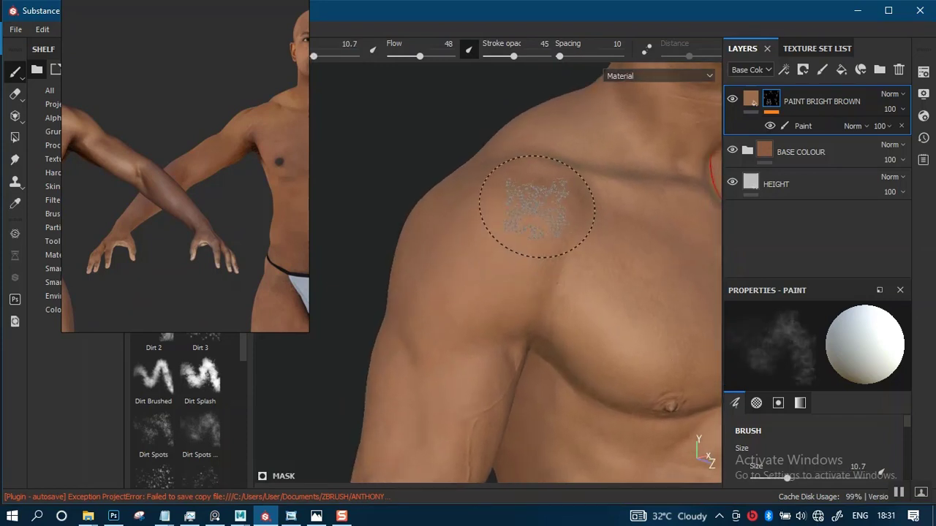
pyautogui.moveTo(472, 285)
pyautogui.keyDown('alt'); pyautogui.mouseDown()
pyautogui.moveTo(476, 238)
pyautogui.moveTo(449, 224)
pyautogui.moveTo(451, 165)
pyautogui.moveTo(436, 224)
pyautogui.moveTo(505, 195)
pyautogui.mouseUp(); pyautogui.keyUp('alt')
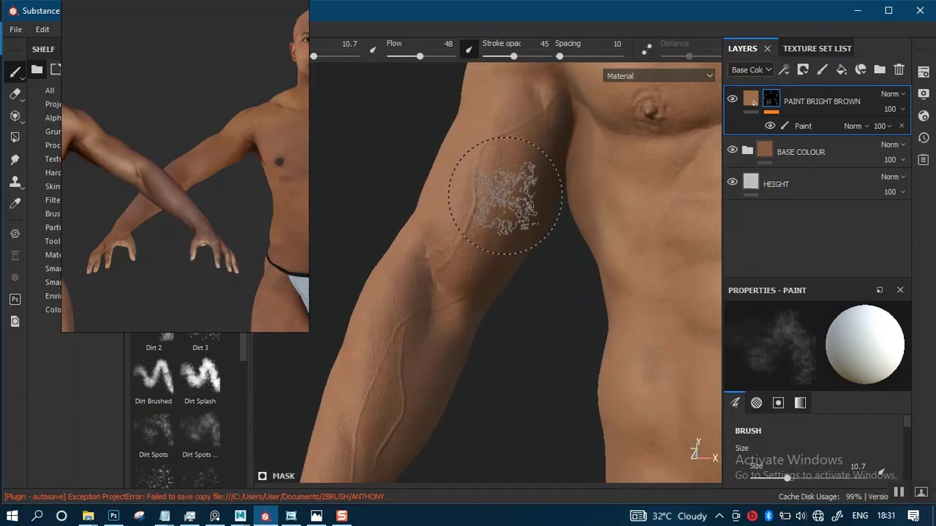
# Paint bright brown over the inner elbow and along the inner forearm.
pyautogui.moveTo(458, 314); pyautogui.dragTo(478, 204)
pyautogui.keyDown('alt'); pyautogui.moveTo(478, 204); pyautogui.dragTo(513, 79, button='middle'); pyautogui.keyUp('alt')
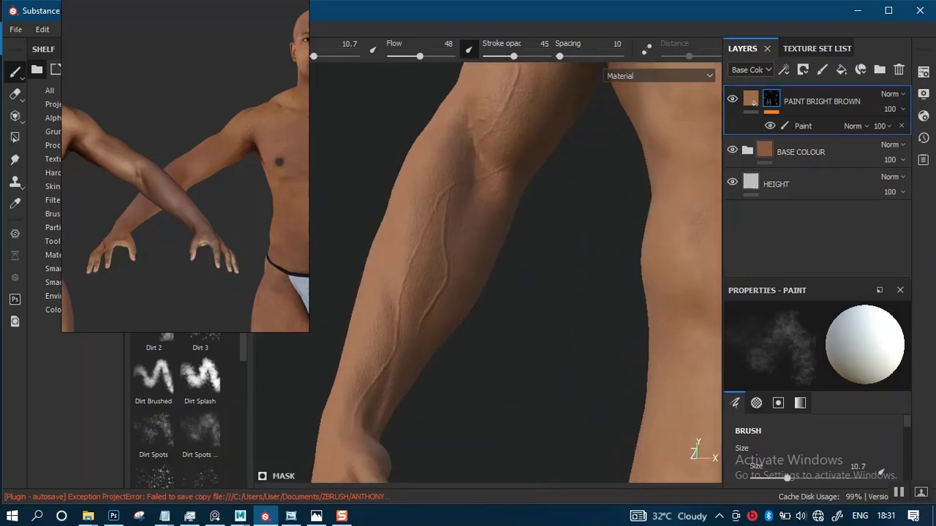
pyautogui.keyDown('alt'); pyautogui.moveTo(491, 212); pyautogui.dragTo(505, 213); pyautogui.keyUp('alt')
pyautogui.moveTo(505, 213)
pyautogui.keyDown('shift'); pyautogui.mouseDown(button='right')
pyautogui.moveTo(483, 219)
pyautogui.moveTo(541, 228)
pyautogui.mouseUp(button='right'); pyautogui.keyUp('shift')
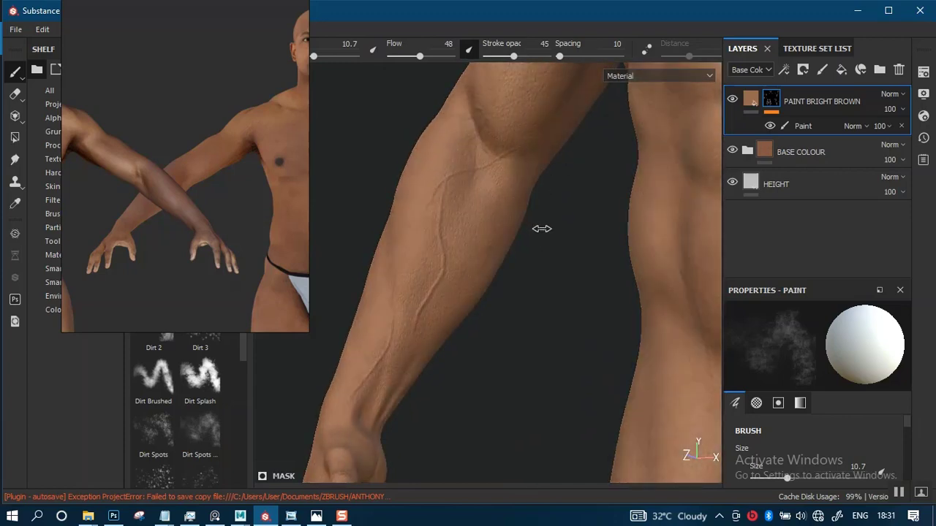
pyautogui.keyDown('alt'); pyautogui.moveTo(527, 159); pyautogui.dragTo(507, 237, button='middle'); pyautogui.keyUp('alt')
pyautogui.keyDown('alt'); pyautogui.moveTo(507, 237); pyautogui.dragTo(513, 230); pyautogui.keyUp('alt')
pyautogui.moveTo(535, 117)
pyautogui.mouseDown()
pyautogui.moveTo(503, 180)
pyautogui.moveTo(512, 155)
pyautogui.mouseUp()
pyautogui.moveTo(491, 201); pyautogui.dragTo(485, 219)
pyautogui.keyDown('alt'); pyautogui.moveTo(490, 285); pyautogui.dragTo(537, 155, button='middle'); pyautogui.keyUp('alt')
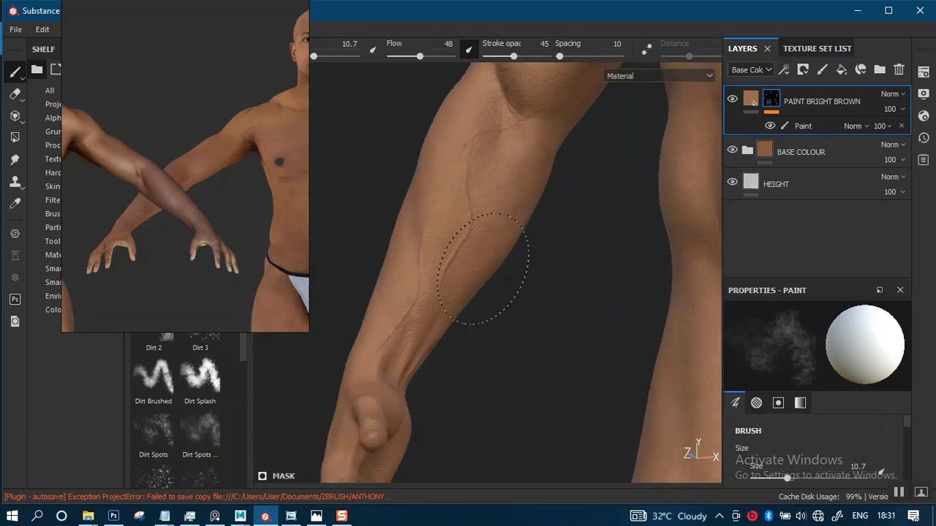
# Reduce the brush size to 6.1 and paint bright brown over the palm of the hand.
pyautogui.keyDown('alt'); pyautogui.moveTo(449, 372); pyautogui.dragTo(516, 182, button='middle'); pyautogui.keyUp('alt')
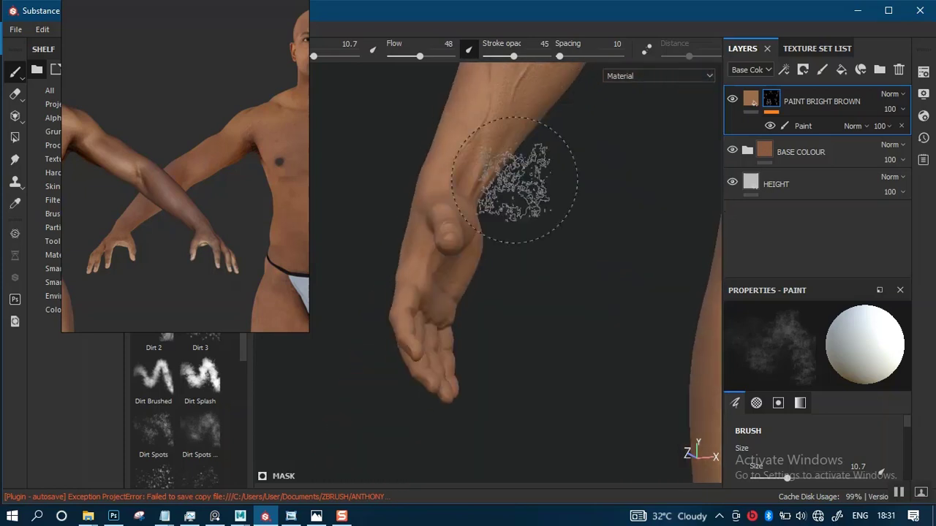
pyautogui.keyDown('alt'); pyautogui.moveTo(504, 245); pyautogui.dragTo(444, 262); pyautogui.keyUp('alt')
pyautogui.keyDown('alt'); pyautogui.moveTo(460, 271); pyautogui.dragTo(475, 285, button='right'); pyautogui.keyUp('alt')
pyautogui.keyDown('alt'); pyautogui.moveTo(464, 289); pyautogui.dragTo(485, 314, button='middle'); pyautogui.keyUp('alt')
pyautogui.keyDown('alt'); pyautogui.moveTo(485, 314); pyautogui.dragTo(500, 319, button='right'); pyautogui.keyUp('alt')
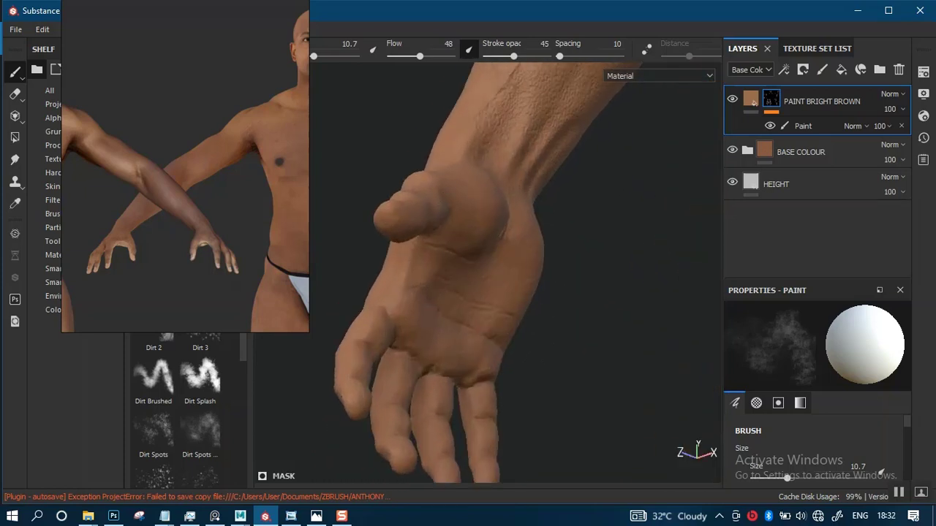
pyautogui.keyDown('alt'); pyautogui.moveTo(497, 314); pyautogui.dragTo(468, 307); pyautogui.keyUp('alt')
pyautogui.keyDown('ctrl'); pyautogui.moveTo(454, 275); pyautogui.dragTo(429, 276, button='right'); pyautogui.keyUp('ctrl')
pyautogui.keyDown('alt'); pyautogui.moveTo(509, 322); pyautogui.dragTo(495, 324); pyautogui.keyUp('alt')
pyautogui.keyDown('alt'); pyautogui.moveTo(495, 324); pyautogui.dragTo(509, 326, button='right'); pyautogui.keyUp('alt')
pyautogui.keyDown('alt'); pyautogui.moveTo(509, 325); pyautogui.dragTo(488, 319); pyautogui.keyUp('alt')
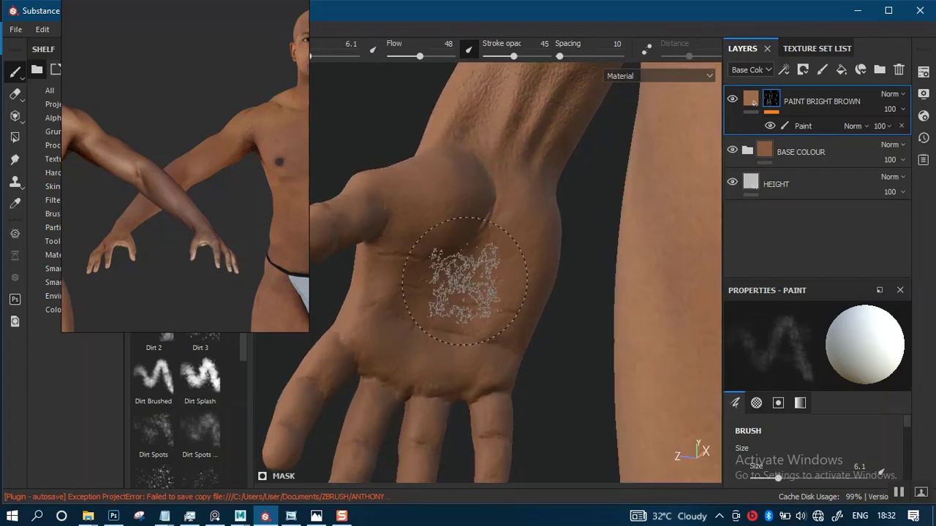
pyautogui.keyDown('alt'); pyautogui.moveTo(465, 280); pyautogui.dragTo(483, 241); pyautogui.keyUp('alt')
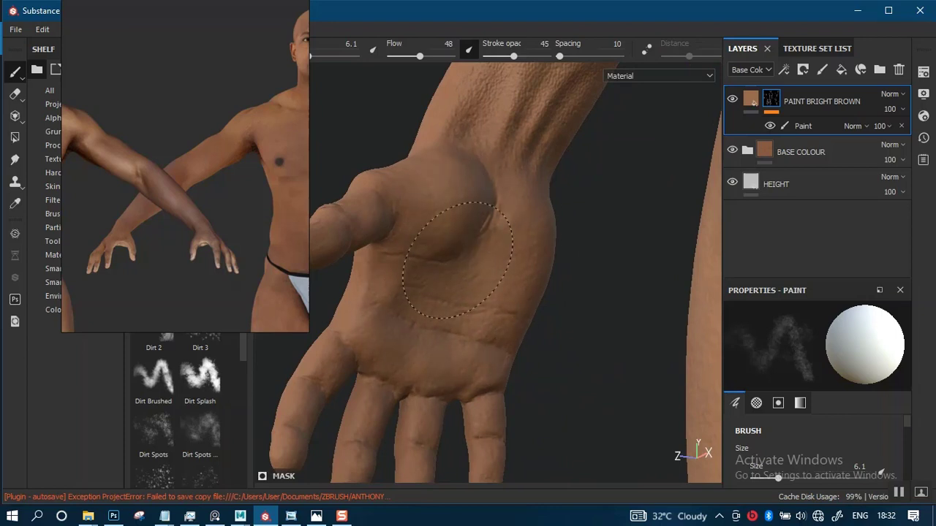
# Raise the brush flow to 85 and stroke opacity to 84, and strengthen the bright brown on the palm.
pyautogui.keyDown('alt'); pyautogui.moveTo(448, 308); pyautogui.dragTo(397, 83); pyautogui.keyUp('alt')
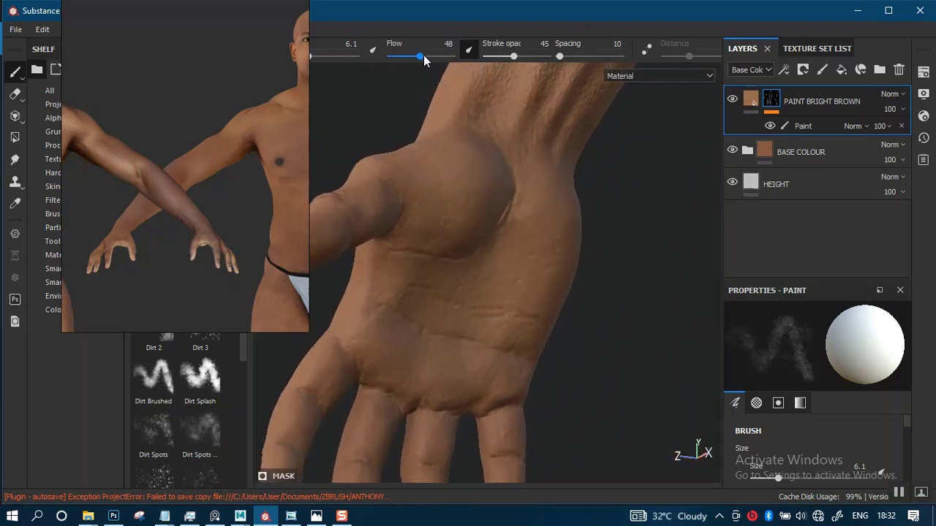
pyautogui.moveTo(532, 58); pyautogui.dragTo(541, 57)
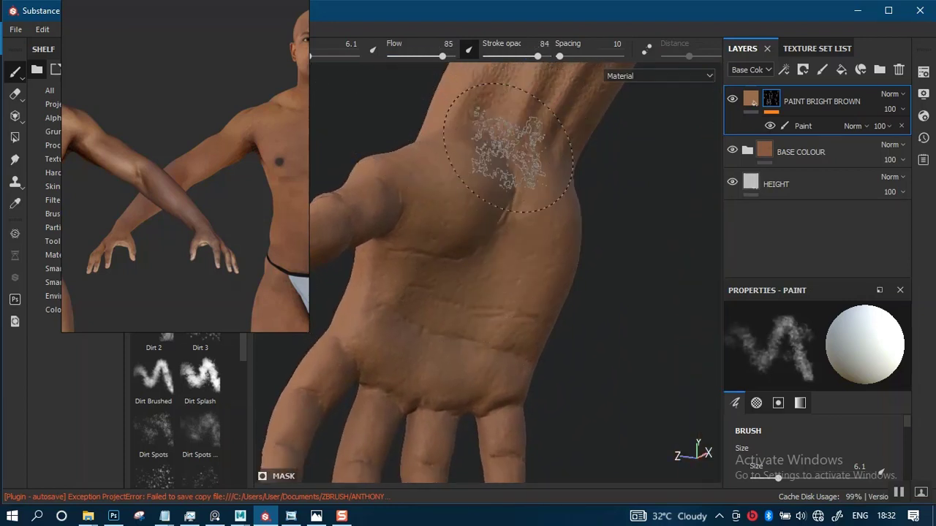
pyautogui.moveTo(508, 146)
pyautogui.keyDown('alt'); pyautogui.mouseDown()
pyautogui.moveTo(435, 261)
pyautogui.moveTo(453, 196)
pyautogui.mouseUp(); pyautogui.keyUp('alt')
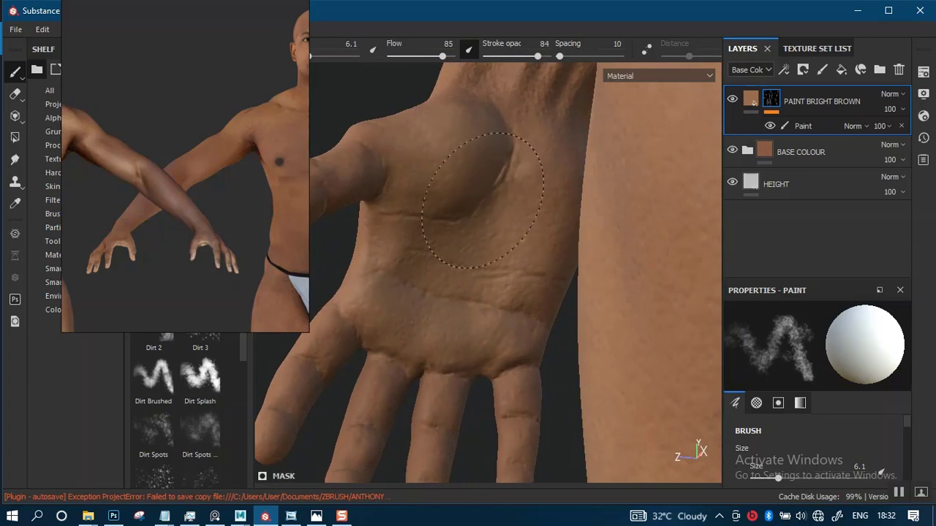
# Reduce the brush size to 2.15 and paint the palm side of the ring finger bright brown.
pyautogui.keyDown('alt'); pyautogui.moveTo(467, 232); pyautogui.dragTo(515, 79, button='middle'); pyautogui.keyUp('alt')
pyautogui.scroll(3, 488, 293)
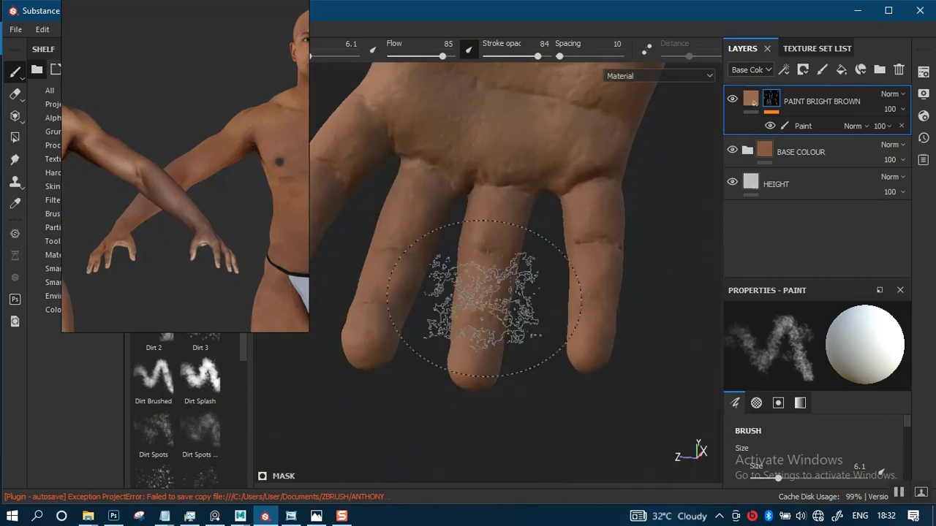
pyautogui.press('[')
pyautogui.press('[')
pyautogui.press('[')
pyautogui.press('[')
pyautogui.press('[')
pyautogui.press('[')
pyautogui.press('[')
pyautogui.press('[')
pyautogui.press('[')
pyautogui.press('[')
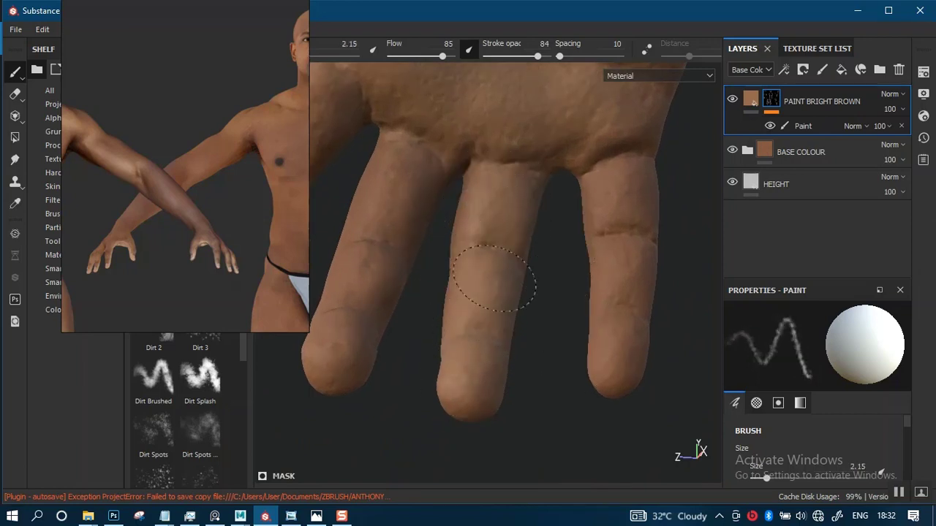
# Paint bright brown along the palm side of the middle and index fingers.
pyautogui.keyDown('alt'); pyautogui.moveTo(498, 291); pyautogui.dragTo(584, 339, button='middle'); pyautogui.keyUp('alt')
pyautogui.moveTo(429, 271)
pyautogui.keyDown('alt'); pyautogui.mouseDown()
pyautogui.moveTo(434, 278)
pyautogui.moveTo(431, 270)
pyautogui.mouseUp(); pyautogui.keyUp('alt')
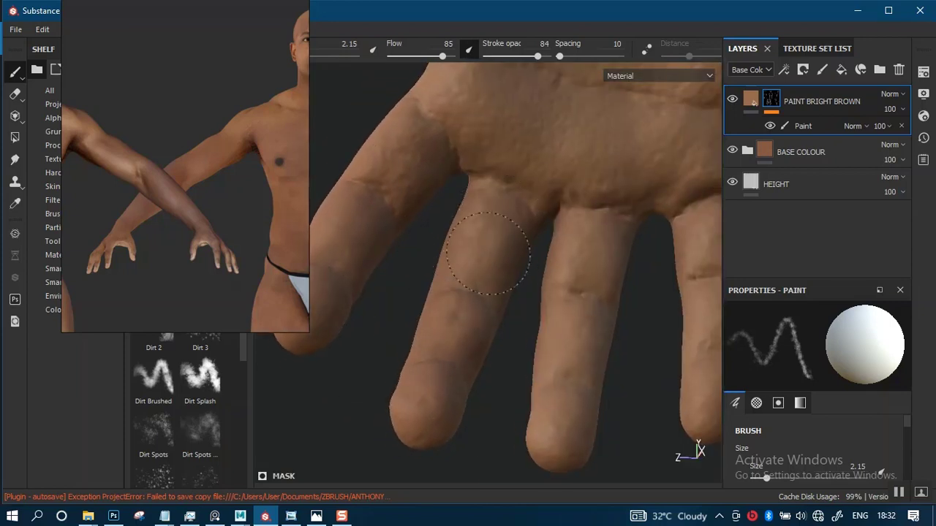
pyautogui.moveTo(438, 387); pyautogui.dragTo(433, 399)
pyautogui.keyDown('alt'); pyautogui.moveTo(503, 320); pyautogui.dragTo(512, 334); pyautogui.keyUp('alt')
pyautogui.keyDown('alt'); pyautogui.moveTo(510, 162); pyautogui.dragTo(503, 144); pyautogui.keyUp('alt')
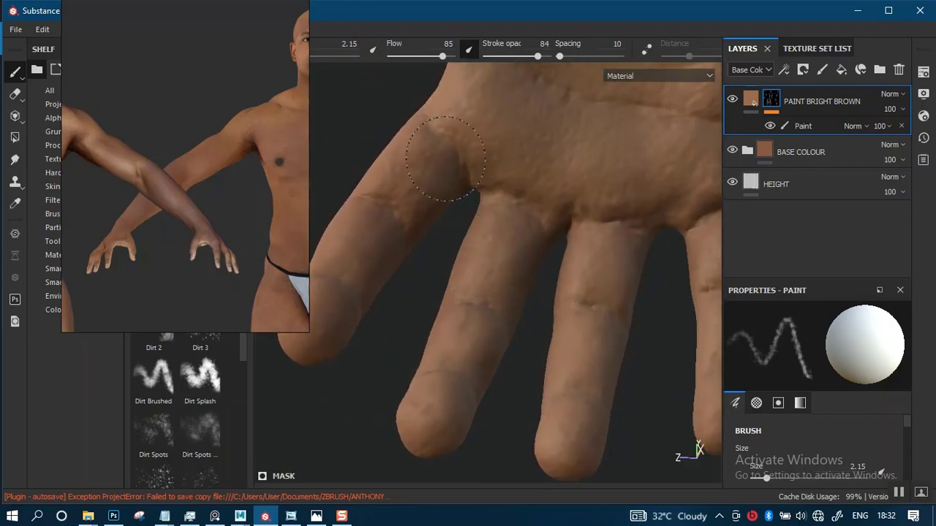
pyautogui.moveTo(364, 242); pyautogui.dragTo(410, 209)
# Paint bright brown over the thumb base and upper palm, then return to the layer stack.
pyautogui.moveTo(562, 166)
pyautogui.keyDown('alt'); pyautogui.mouseDown(button='middle')
pyautogui.moveTo(537, 270)
pyautogui.moveTo(581, 257)
pyautogui.moveTo(514, 405)
pyautogui.mouseUp(button='middle'); pyautogui.keyUp('alt')
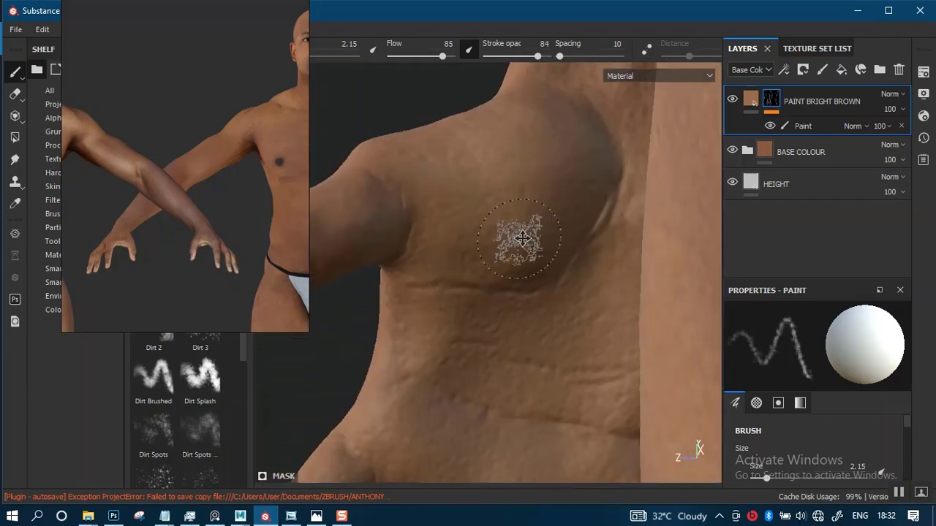
pyautogui.keyDown('alt'); pyautogui.moveTo(521, 239); pyautogui.dragTo(498, 257); pyautogui.keyUp('alt')
pyautogui.moveTo(550, 235)
pyautogui.keyDown('alt'); pyautogui.mouseDown()
pyautogui.moveTo(675, 285)
pyautogui.moveTo(722, 324)
pyautogui.moveTo(647, 356)
pyautogui.moveTo(539, 312)
pyautogui.moveTo(595, 212)
pyautogui.moveTo(650, 156)
pyautogui.moveTo(562, 204)
pyautogui.moveTo(529, 273)
pyautogui.moveTo(526, 309)
pyautogui.moveTo(505, 253)
pyautogui.mouseUp(); pyautogui.keyUp('alt')
pyautogui.click(811, 49)
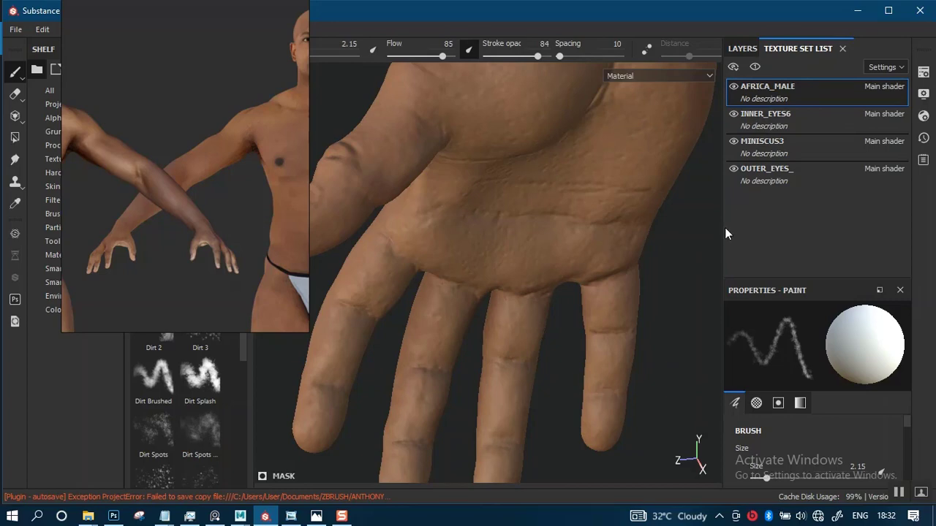
pyautogui.click(742, 48)
# Examine the painted skin up close and compare the palm with the wrist and forearm.
pyautogui.keyDown('alt'); pyautogui.moveTo(571, 223); pyautogui.dragTo(559, 290); pyautogui.keyUp('alt')
pyautogui.scroll(5, 541, 256)
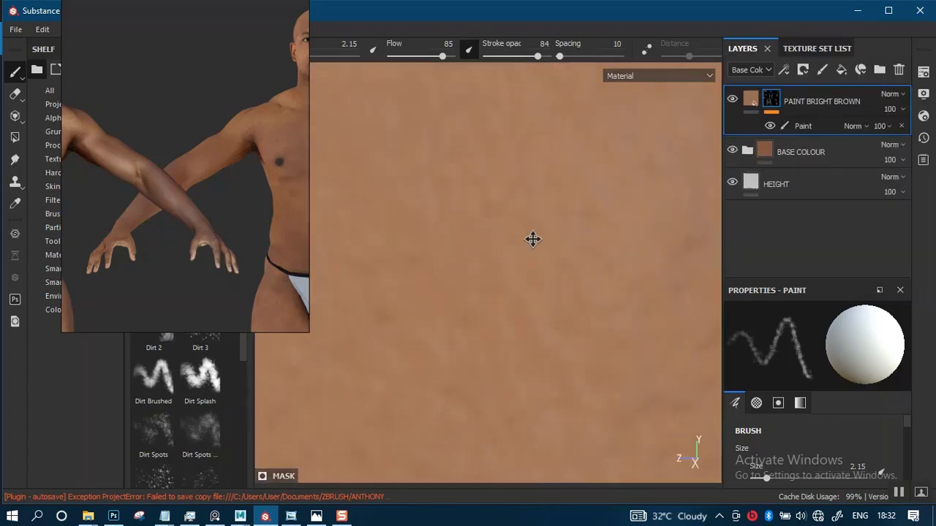
pyautogui.scroll(-5, 447, 136)
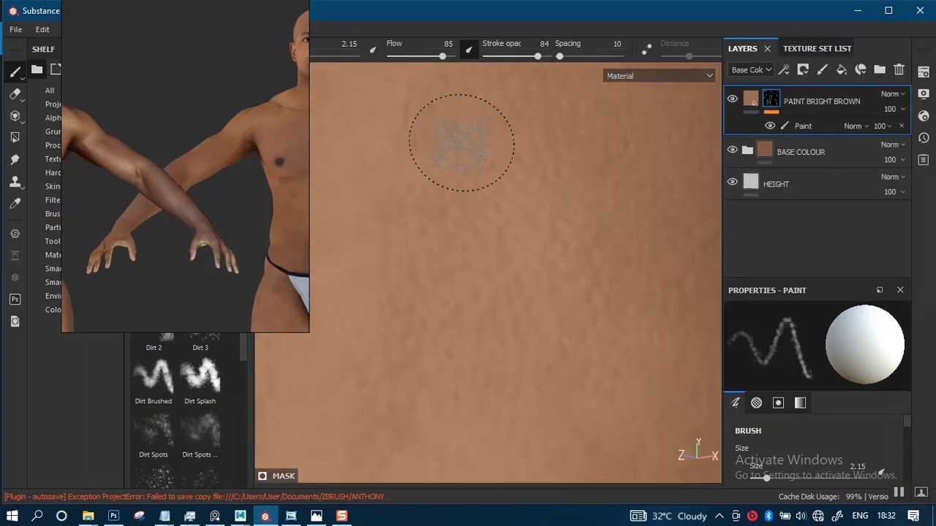
pyautogui.keyDown('alt'); pyautogui.moveTo(451, 219); pyautogui.dragTo(438, 84, button='right'); pyautogui.keyUp('alt')
pyautogui.keyDown('alt'); pyautogui.moveTo(322, 205); pyautogui.dragTo(590, 196, button='middle'); pyautogui.keyUp('alt')
pyautogui.keyDown('alt'); pyautogui.moveTo(541, 237); pyautogui.dragTo(495, 339, button='right'); pyautogui.keyUp('alt')
pyautogui.keyDown('alt'); pyautogui.moveTo(495, 339); pyautogui.dragTo(502, 250, button='middle'); pyautogui.keyUp('alt')
pyautogui.keyDown('alt'); pyautogui.moveTo(502, 251); pyautogui.dragTo(460, 328, button='right'); pyautogui.keyUp('alt')
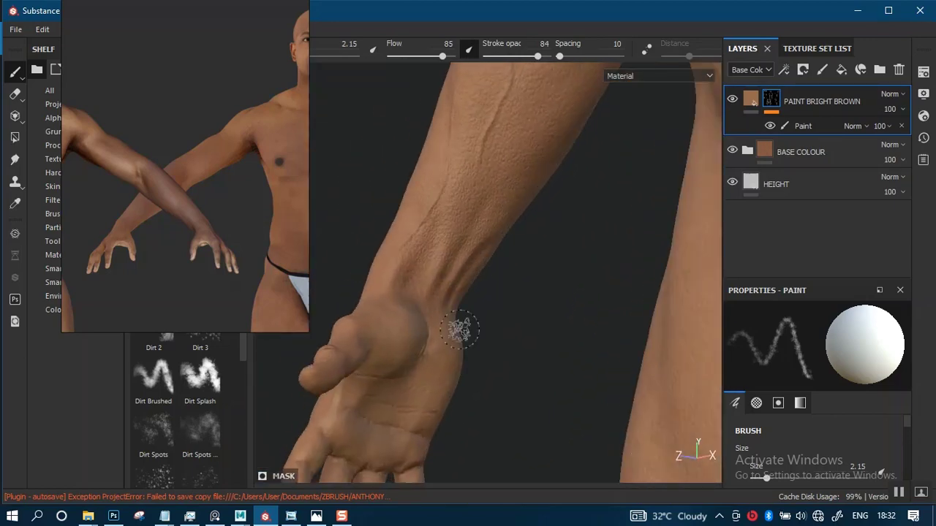
pyautogui.keyDown('alt'); pyautogui.moveTo(460, 329); pyautogui.dragTo(546, 162, button='middle'); pyautogui.keyUp('alt')
pyautogui.keyDown('alt'); pyautogui.moveTo(547, 162); pyautogui.dragTo(522, 329, button='right'); pyautogui.keyUp('alt')
pyautogui.keyDown('alt'); pyautogui.moveTo(522, 330); pyautogui.dragTo(522, 255); pyautogui.keyUp('alt')
pyautogui.keyDown('alt'); pyautogui.moveTo(522, 255); pyautogui.dragTo(524, 284, button='middle'); pyautogui.keyUp('alt')
pyautogui.keyDown('alt'); pyautogui.moveTo(525, 284); pyautogui.dragTo(528, 231, button='right'); pyautogui.keyUp('alt')
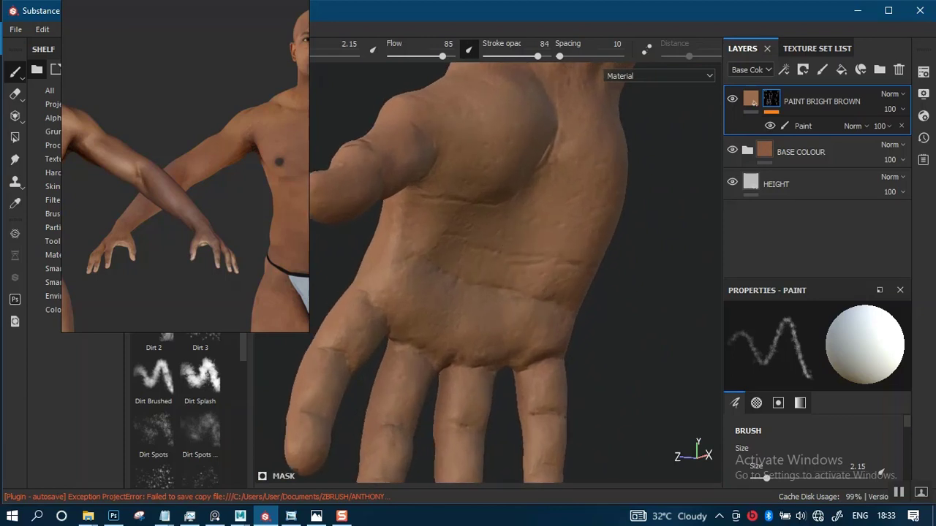
# Touch up the bright brown on the palm's outer edge, the index finger's side and between the fingers.
pyautogui.keyDown('alt'); pyautogui.moveTo(528, 231); pyautogui.dragTo(499, 223); pyautogui.keyUp('alt')
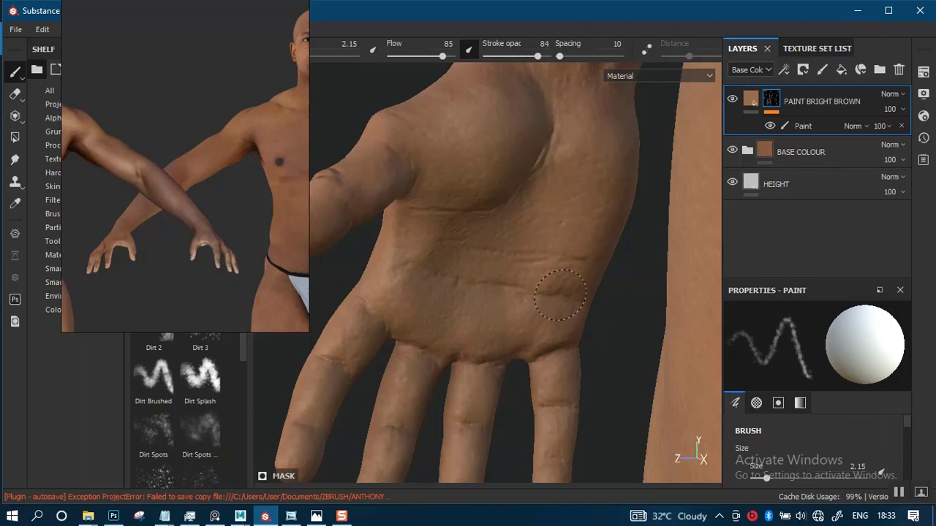
pyautogui.moveTo(554, 349)
pyautogui.keyDown('alt'); pyautogui.mouseDown()
pyautogui.moveTo(487, 244)
pyautogui.moveTo(497, 313)
pyautogui.moveTo(539, 359)
pyautogui.moveTo(529, 335)
pyautogui.moveTo(585, 278)
pyautogui.moveTo(554, 271)
pyautogui.moveTo(554, 282)
pyautogui.moveTo(544, 240)
pyautogui.moveTo(534, 250)
pyautogui.mouseUp(); pyautogui.keyUp('alt')
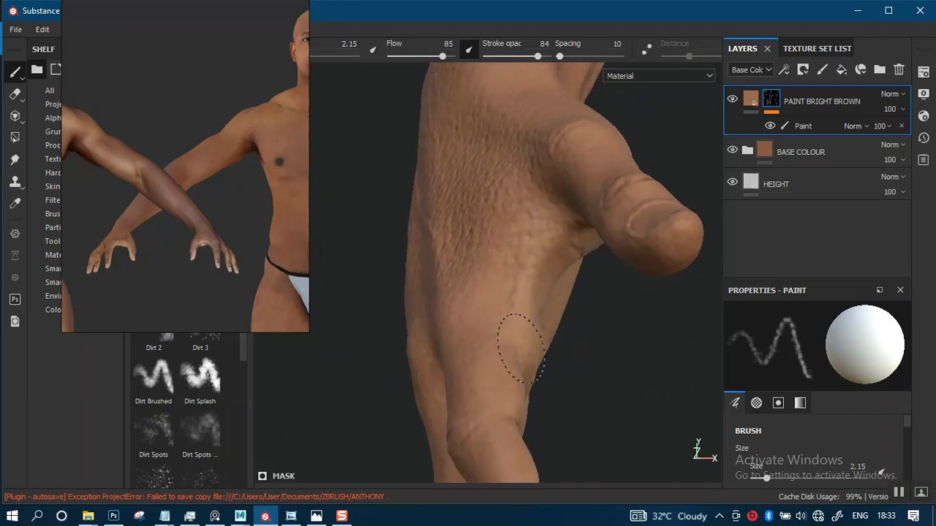
pyautogui.moveTo(569, 354)
pyautogui.keyDown('alt'); pyautogui.mouseDown()
pyautogui.moveTo(566, 324)
pyautogui.moveTo(514, 328)
pyautogui.moveTo(604, 332)
pyautogui.moveTo(545, 268)
pyautogui.mouseUp(); pyautogui.keyUp('alt')
pyautogui.scroll(4, 589, 223)
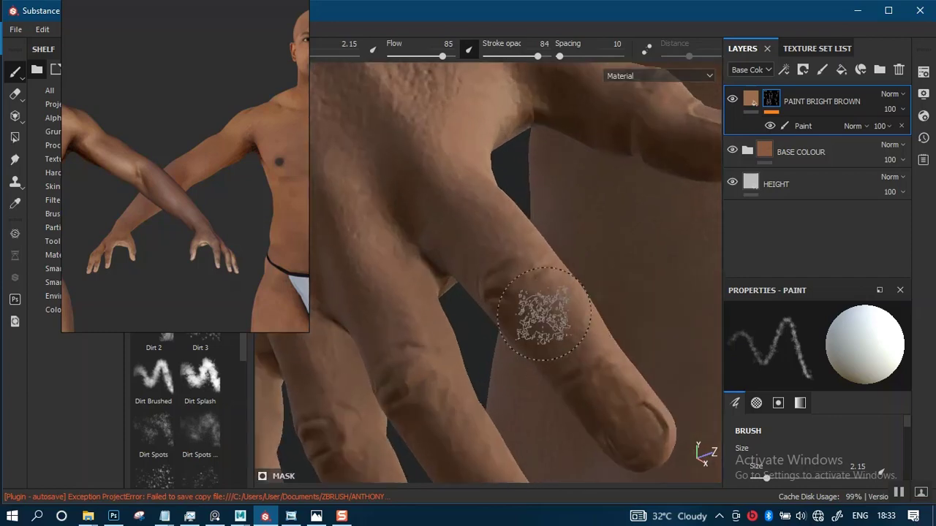
pyautogui.scroll(-4, 604, 300)
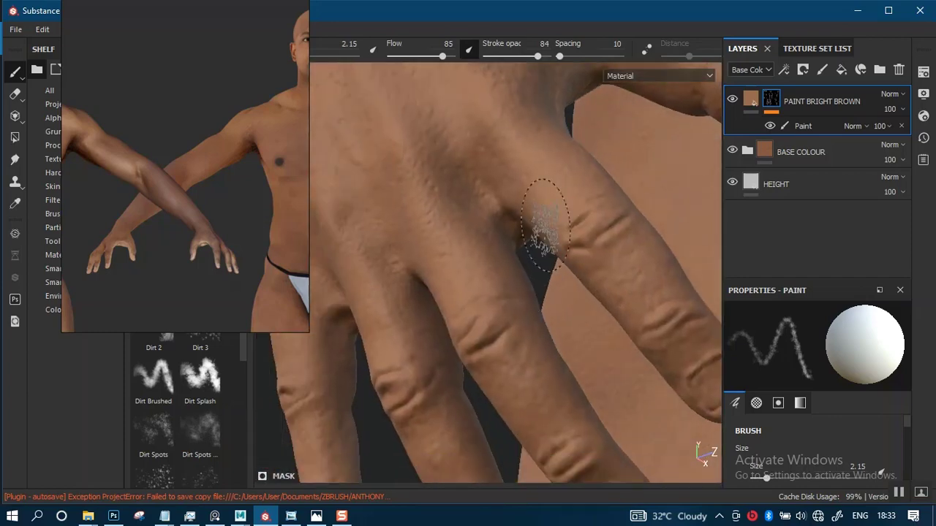
pyautogui.keyDown('alt'); pyautogui.moveTo(547, 205); pyautogui.dragTo(345, 314); pyautogui.keyUp('alt')
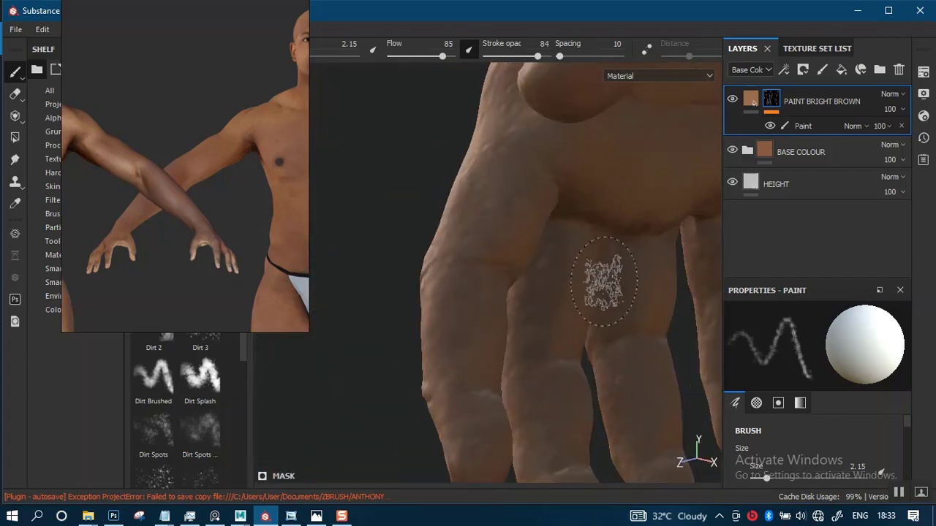
# Paint bright brown over the inner sides and tips of the fingers.
pyautogui.keyDown('shift'); pyautogui.moveTo(604, 284); pyautogui.dragTo(533, 292, button='right'); pyautogui.keyUp('shift')
pyautogui.keyDown('alt'); pyautogui.moveTo(492, 205); pyautogui.dragTo(517, 202); pyautogui.keyUp('alt')
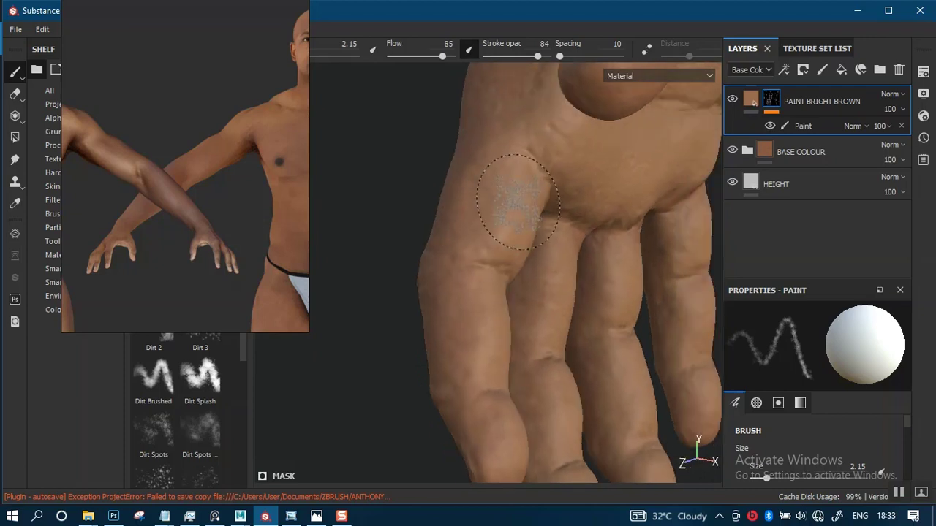
pyautogui.keyDown('alt'); pyautogui.moveTo(484, 399); pyautogui.dragTo(528, 269); pyautogui.keyUp('alt')
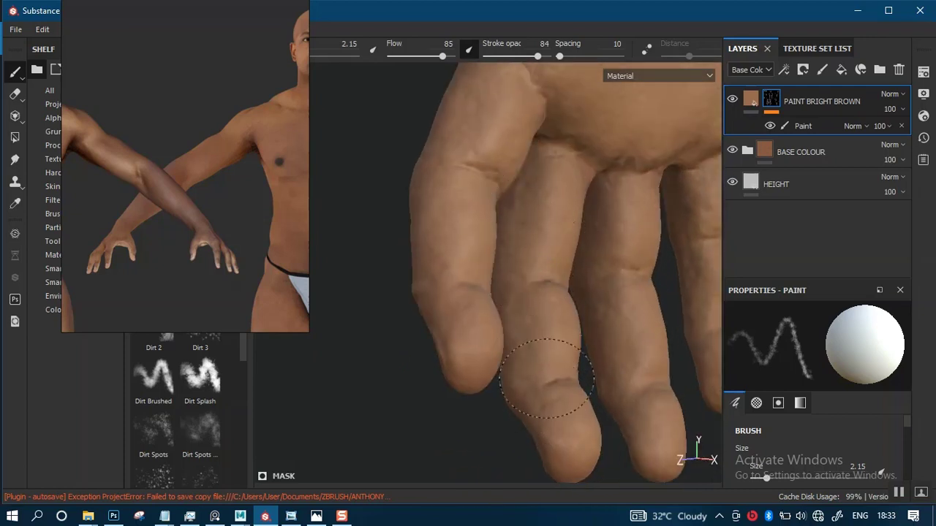
pyautogui.moveTo(547, 378)
pyautogui.keyDown('alt'); pyautogui.mouseDown()
pyautogui.moveTo(443, 265)
pyautogui.moveTo(501, 199)
pyautogui.mouseUp(); pyautogui.keyUp('alt')
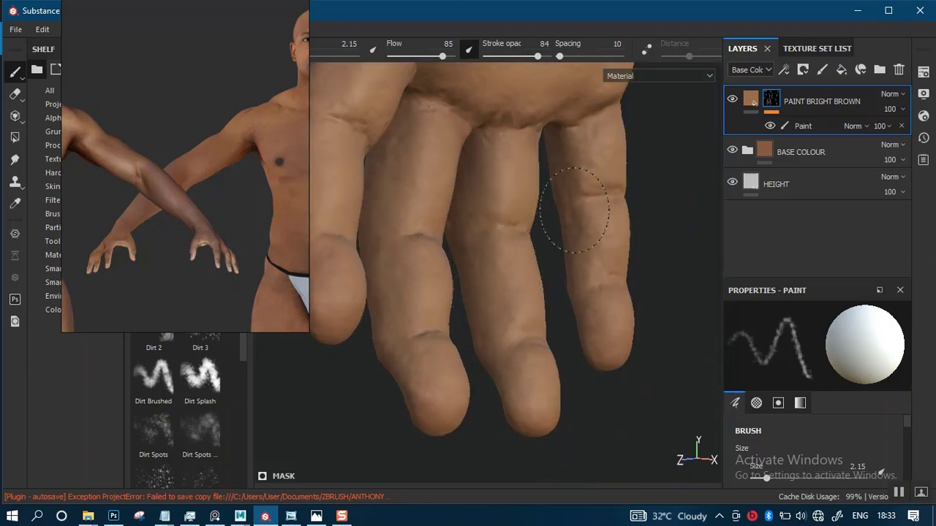
pyautogui.keyDown('alt'); pyautogui.moveTo(604, 319); pyautogui.dragTo(446, 231); pyautogui.keyUp('alt')
# Frame the whole body and view it from behind.
pyautogui.keyDown('alt'); pyautogui.moveTo(446, 231); pyautogui.dragTo(537, 51, button='right'); pyautogui.keyUp('alt')
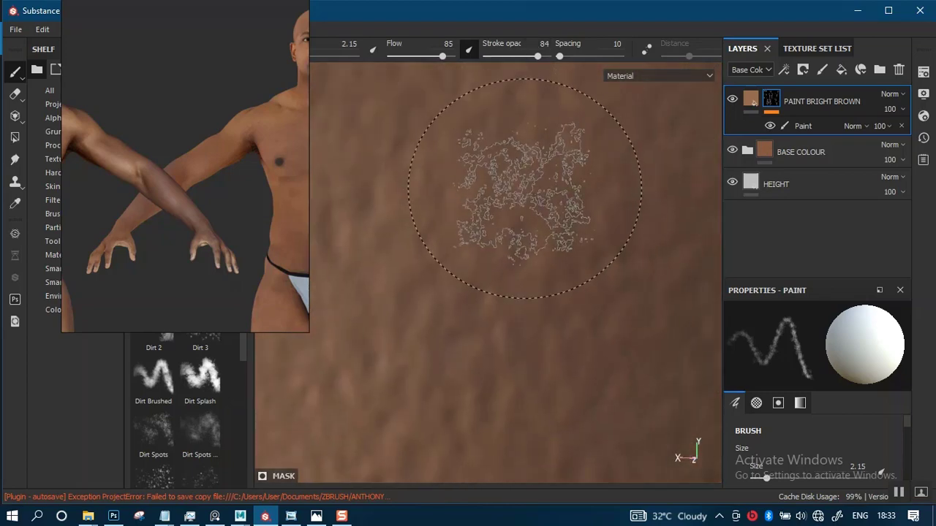
pyautogui.press('f')
pyautogui.keyDown('alt'); pyautogui.moveTo(575, 270); pyautogui.dragTo(505, 288, button='middle'); pyautogui.keyUp('alt')
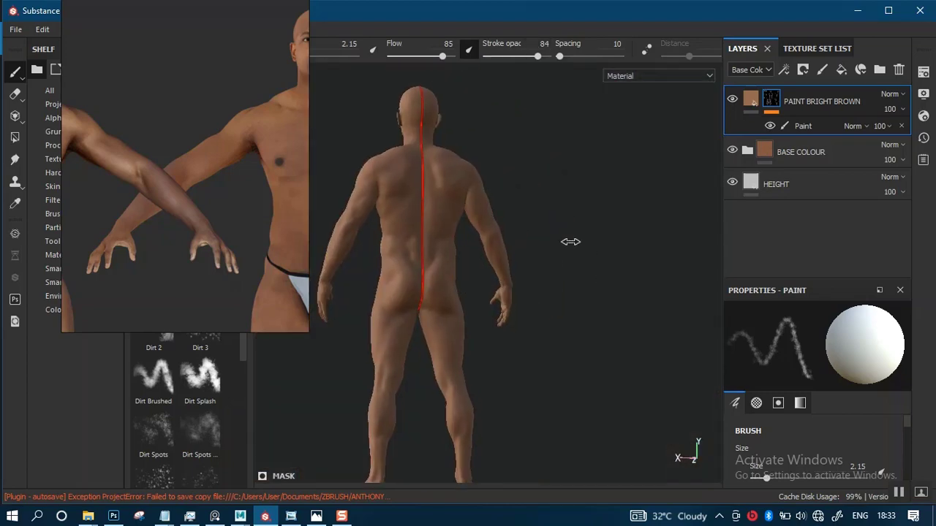
# Rotate the lighting and paint bright brown over the palm side of the little and ring fingers.
pyautogui.keyDown('shift'); pyautogui.moveTo(570, 241); pyautogui.dragTo(492, 261, button='right'); pyautogui.keyUp('shift')
pyautogui.keyDown('alt'); pyautogui.moveTo(526, 248); pyautogui.dragTo(516, 195, button='middle'); pyautogui.keyUp('alt')
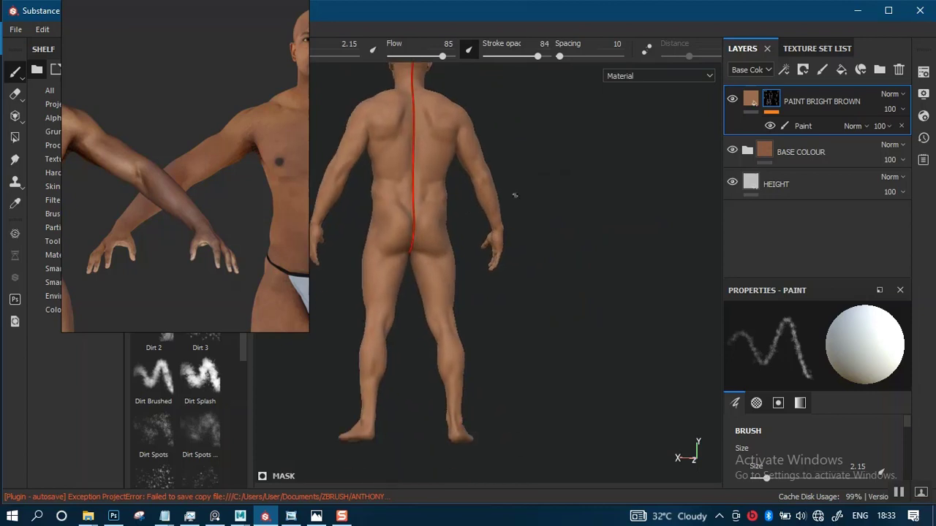
pyautogui.keyDown('alt'); pyautogui.moveTo(516, 194); pyautogui.dragTo(543, 167, button='right'); pyautogui.keyUp('alt')
pyautogui.keyDown('alt'); pyautogui.moveTo(541, 166); pyautogui.dragTo(527, 280, button='middle'); pyautogui.keyUp('alt')
pyautogui.keyDown('alt'); pyautogui.moveTo(527, 280); pyautogui.dragTo(527, 317, button='right'); pyautogui.keyUp('alt')
pyautogui.keyDown('alt'); pyautogui.moveTo(526, 317); pyautogui.dragTo(533, 242, button='middle'); pyautogui.keyUp('alt')
pyautogui.keyDown('alt'); pyautogui.moveTo(533, 241); pyautogui.dragTo(538, 483, button='right'); pyautogui.keyUp('alt')
pyautogui.keyDown('alt'); pyautogui.moveTo(520, 403); pyautogui.dragTo(514, 328); pyautogui.keyUp('alt')
pyautogui.keyDown('alt'); pyautogui.moveTo(514, 328); pyautogui.dragTo(546, 257, button='middle'); pyautogui.keyUp('alt')
pyautogui.keyDown('alt'); pyautogui.moveTo(546, 256); pyautogui.dragTo(543, 433, button='right'); pyautogui.keyUp('alt')
pyautogui.keyDown('alt'); pyautogui.moveTo(543, 432); pyautogui.dragTo(506, 380, button='middle'); pyautogui.keyUp('alt')
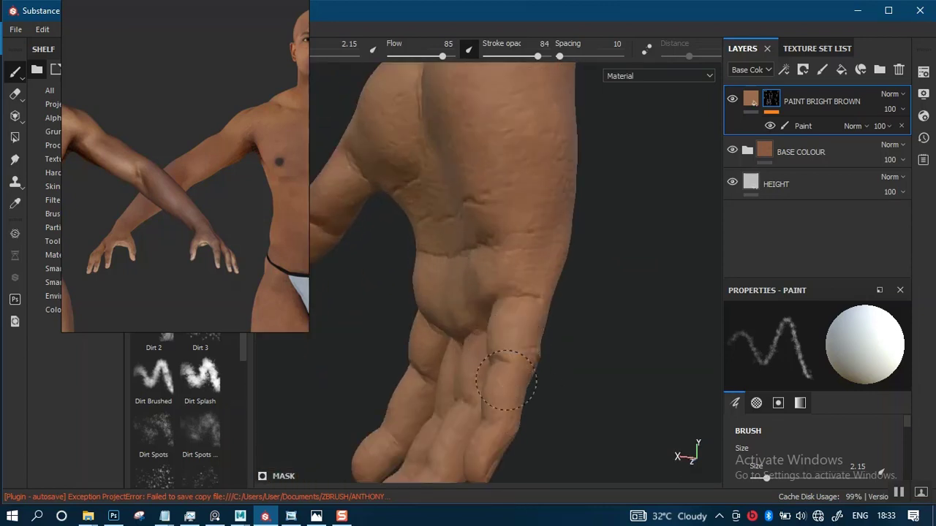
pyautogui.moveTo(494, 433)
pyautogui.keyDown('alt'); pyautogui.mouseDown()
pyautogui.moveTo(511, 334)
pyautogui.moveTo(524, 329)
pyautogui.mouseUp(); pyautogui.keyUp('alt')
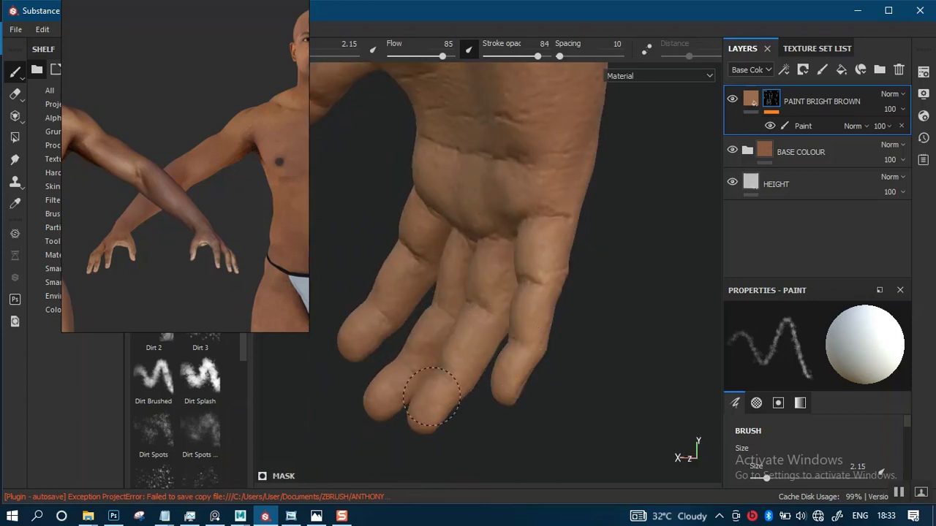
# Paint bright brown over the middle and index fingers and the palm at the base of the little finger.
pyautogui.keyDown('alt'); pyautogui.moveTo(497, 275); pyautogui.dragTo(600, 259, button='middle'); pyautogui.keyUp('alt')
pyautogui.keyDown('alt'); pyautogui.moveTo(600, 259); pyautogui.dragTo(527, 317, button='right'); pyautogui.keyUp('alt')
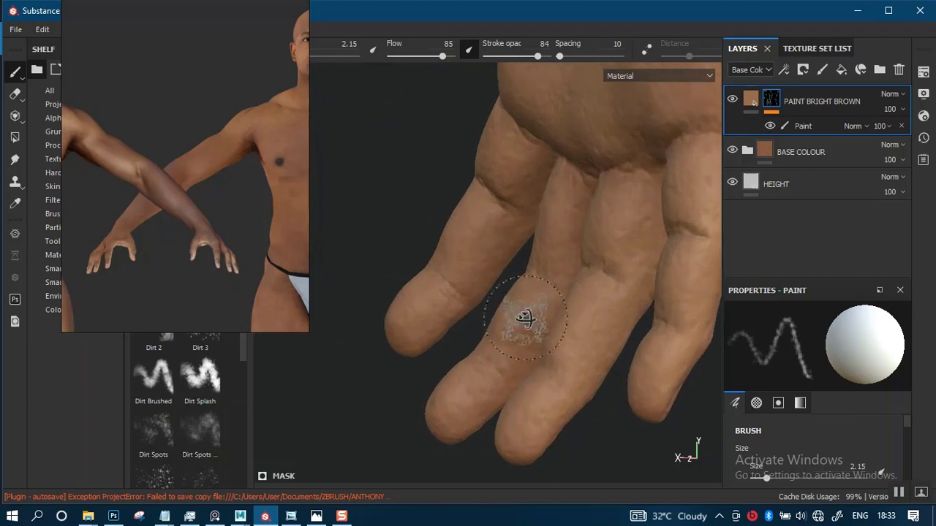
pyautogui.keyDown('alt'); pyautogui.moveTo(527, 318); pyautogui.dragTo(582, 305, button='middle'); pyautogui.keyUp('alt')
pyautogui.keyDown('alt'); pyautogui.moveTo(582, 305); pyautogui.dragTo(552, 255, button='right'); pyautogui.keyUp('alt')
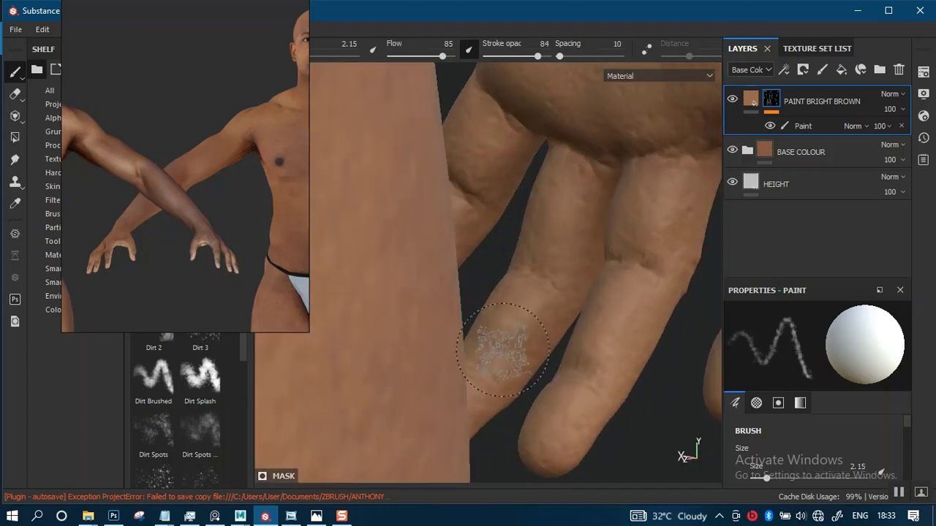
pyautogui.moveTo(503, 350)
pyautogui.keyDown('alt'); pyautogui.mouseDown()
pyautogui.moveTo(539, 278)
pyautogui.moveTo(503, 329)
pyautogui.mouseUp(); pyautogui.keyUp('alt')
pyautogui.keyDown('alt'); pyautogui.moveTo(521, 174); pyautogui.dragTo(493, 165); pyautogui.keyUp('alt')
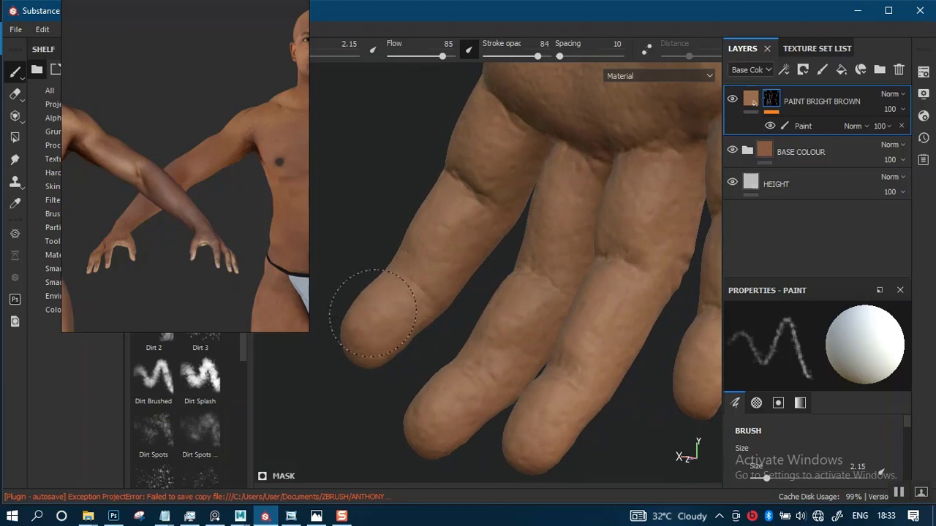
pyautogui.moveTo(499, 147)
pyautogui.keyDown('alt'); pyautogui.mouseDown()
pyautogui.moveTo(481, 397)
pyautogui.moveTo(474, 261)
pyautogui.moveTo(502, 240)
pyautogui.moveTo(549, 233)
pyautogui.moveTo(549, 268)
pyautogui.moveTo(501, 233)
pyautogui.mouseUp(); pyautogui.keyUp('alt')
pyautogui.keyDown('alt'); pyautogui.moveTo(391, 241); pyautogui.dragTo(476, 279); pyautogui.keyUp('alt')
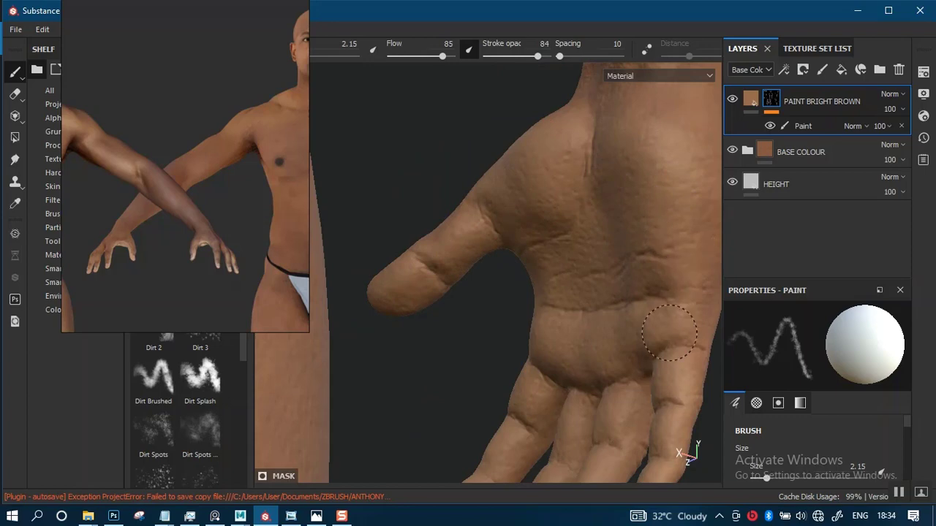
# View the body from behind and find the full-body front, side and back photos on the reference board.
pyautogui.keyDown('alt'); pyautogui.moveTo(646, 263); pyautogui.dragTo(486, 234, button='right'); pyautogui.keyUp('alt')
pyautogui.keyDown('alt'); pyautogui.moveTo(491, 294); pyautogui.dragTo(496, 320, button='middle'); pyautogui.keyUp('alt')
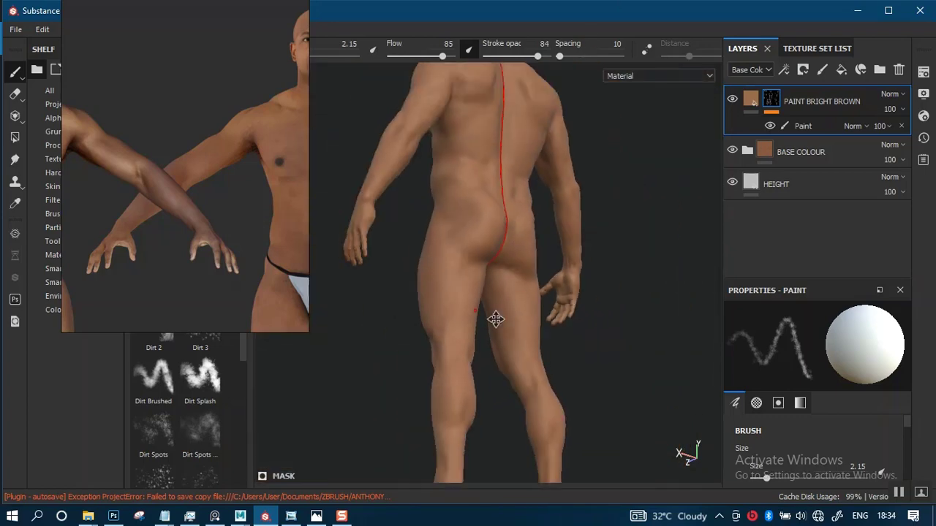
pyautogui.moveTo(495, 319)
pyautogui.keyDown('alt'); pyautogui.mouseDown()
pyautogui.moveTo(476, 299)
pyautogui.moveTo(495, 302)
pyautogui.moveTo(478, 323)
pyautogui.mouseUp(); pyautogui.keyUp('alt')
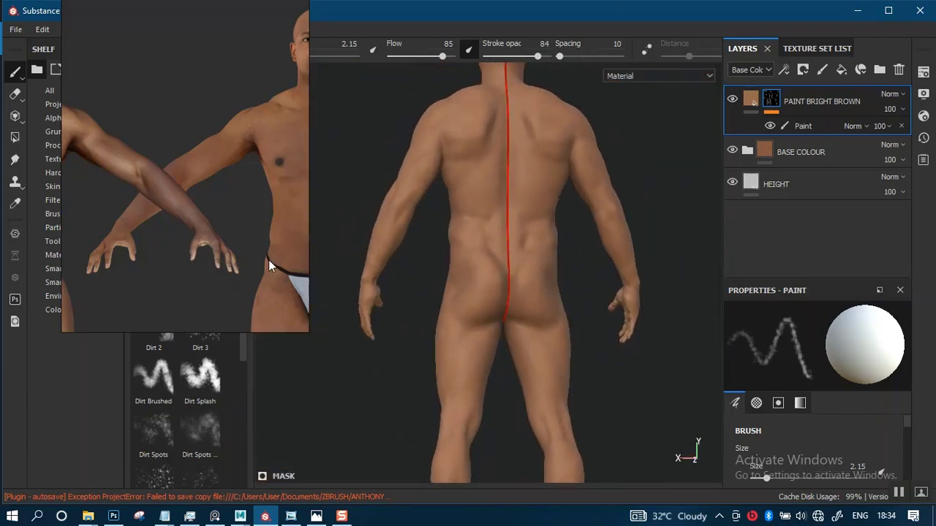
pyautogui.scroll(-5, 239, 220)
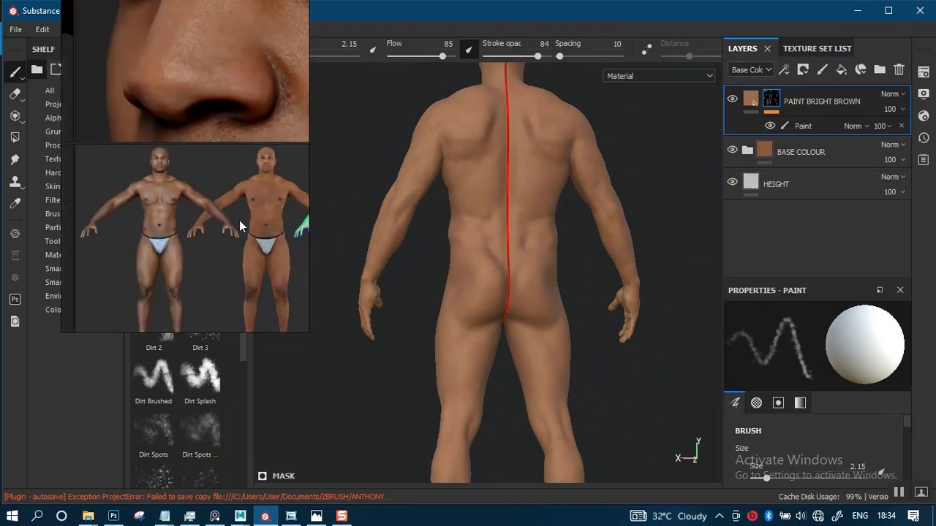
pyautogui.scroll(3, 237, 208)
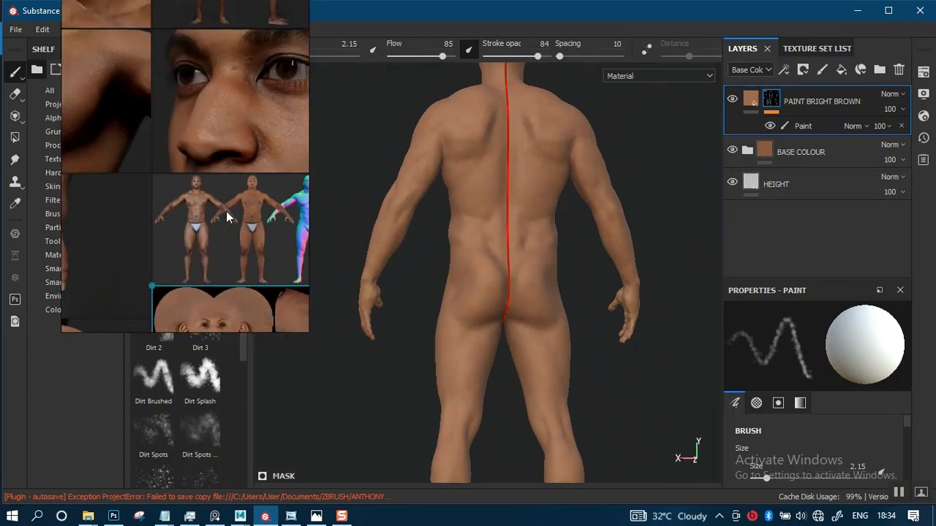
pyautogui.moveTo(220, 220); pyautogui.dragTo(112, 229, button='middle')
pyautogui.moveTo(208, 236); pyautogui.dragTo(235, 196, button='middle')
pyautogui.moveTo(157, 242); pyautogui.dragTo(193, 172, button='middle')
pyautogui.moveTo(197, 211); pyautogui.dragTo(171, 291, button='middle')
pyautogui.scroll(6, 201, 154)
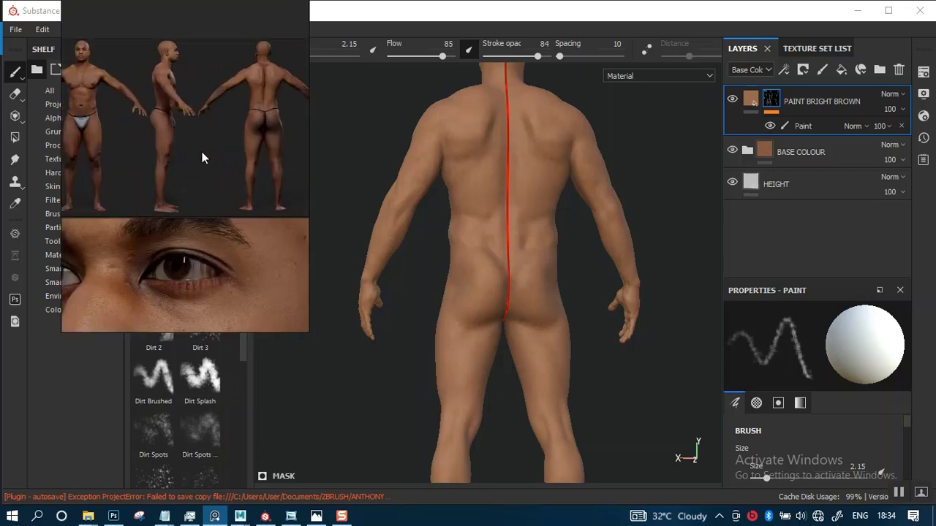
# Enlarge the back-view reference photo to study the arm, shoulder and back.
pyautogui.moveTo(227, 139); pyautogui.dragTo(125, 227)
pyautogui.scroll(3, 214, 179)
pyautogui.moveTo(213, 175); pyautogui.dragTo(209, 282, button='middle')
pyautogui.scroll(3, 193, 191)
pyautogui.moveTo(193, 190); pyautogui.dragTo(247, 170, button='middle')
pyautogui.scroll(-3, 225, 202)
pyautogui.scroll(2, 159, 258)
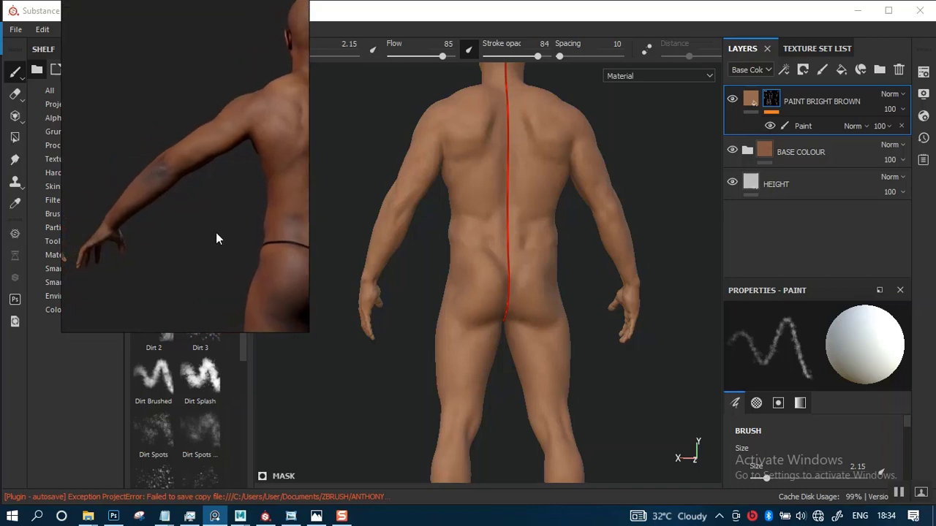
pyautogui.scroll(-3, 548, 279)
pyautogui.scroll(1, 549, 278)
# Set the brush to flow 54, stroke opacity 54 and size 13.48 for painting the upper back.
pyautogui.keyDown('alt'); pyautogui.moveTo(550, 278); pyautogui.dragTo(623, 290, button='middle'); pyautogui.keyUp('alt')
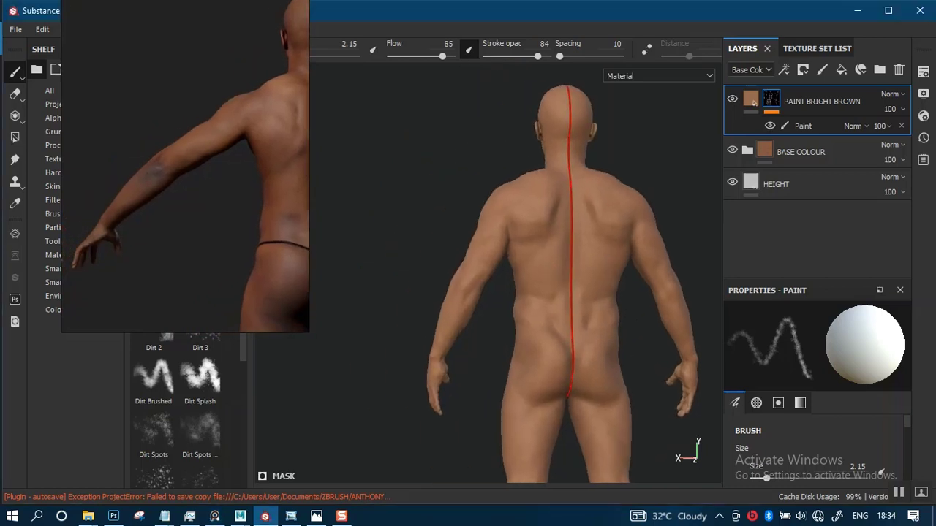
pyautogui.scroll(2, 537, 214)
pyautogui.scroll(2, 514, 306)
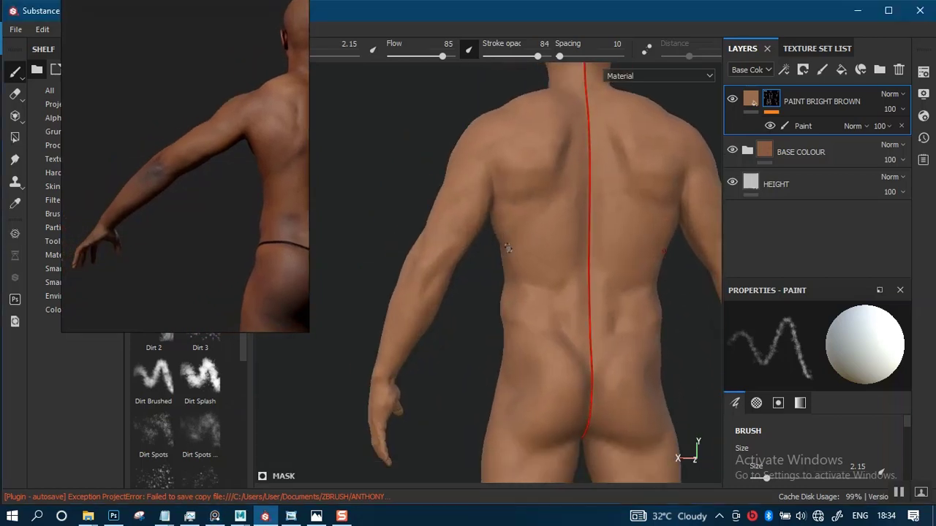
pyautogui.scroll(2, 501, 258)
pyautogui.keyDown('alt'); pyautogui.moveTo(543, 165); pyautogui.dragTo(518, 253, button='middle'); pyautogui.keyUp('alt')
pyautogui.keyDown('alt'); pyautogui.moveTo(518, 253); pyautogui.dragTo(509, 334, button='right'); pyautogui.keyUp('alt')
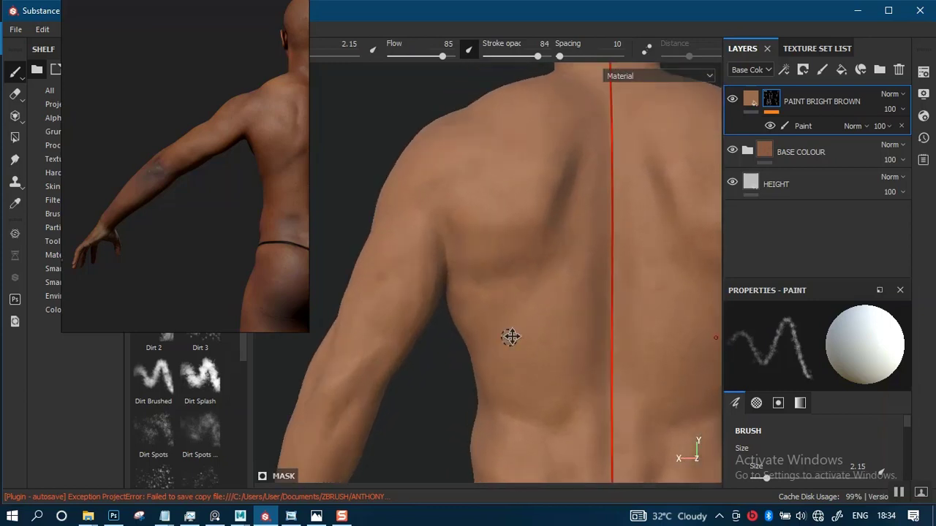
pyautogui.keyDown('alt'); pyautogui.moveTo(509, 336); pyautogui.dragTo(515, 398, button='middle'); pyautogui.keyUp('alt')
pyautogui.keyDown('alt'); pyautogui.moveTo(526, 244); pyautogui.dragTo(511, 299); pyautogui.keyUp('alt')
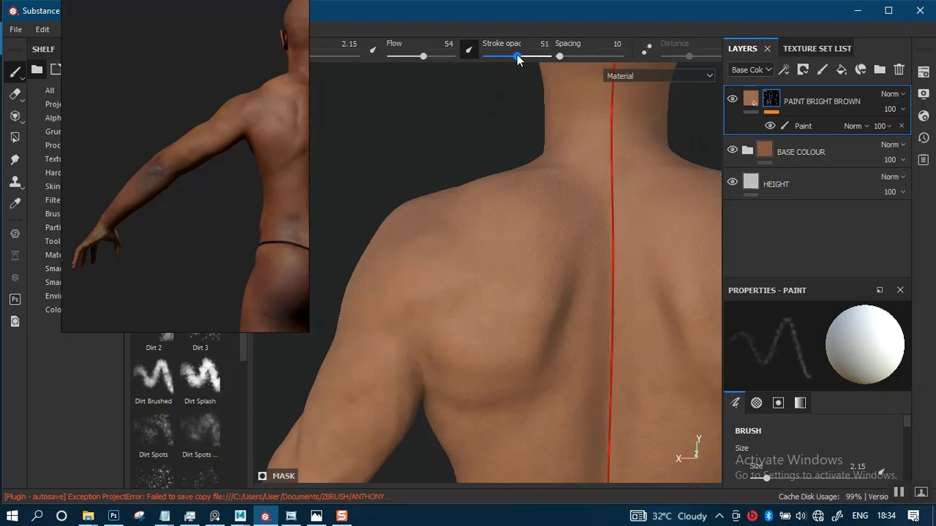
pyautogui.press(']')
pyautogui.press(']')
pyautogui.press(']')
pyautogui.press(']')
pyautogui.press(']')
pyautogui.press(']')
pyautogui.press(']')
pyautogui.press(']')
pyautogui.press(']')
pyautogui.press(']')
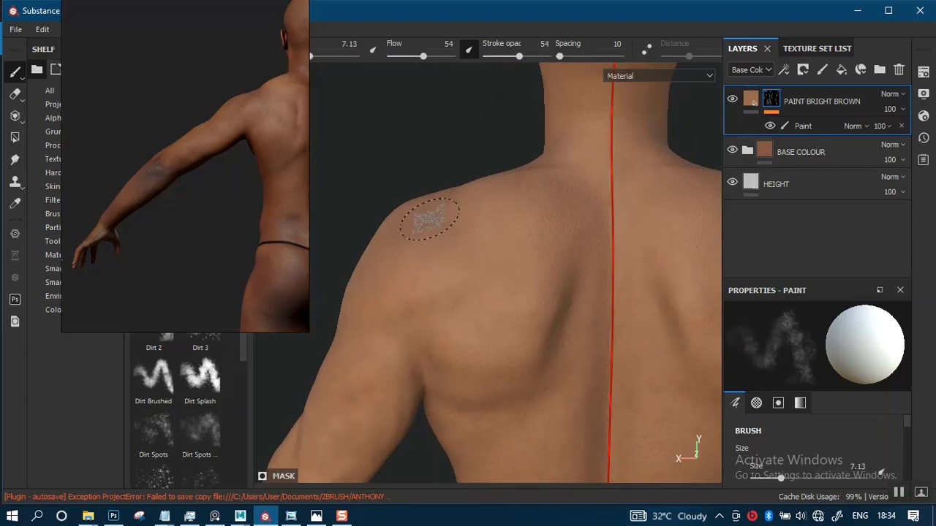
pyautogui.keyDown('alt'); pyautogui.moveTo(510, 256); pyautogui.dragTo(468, 219, button='right'); pyautogui.keyUp('alt')
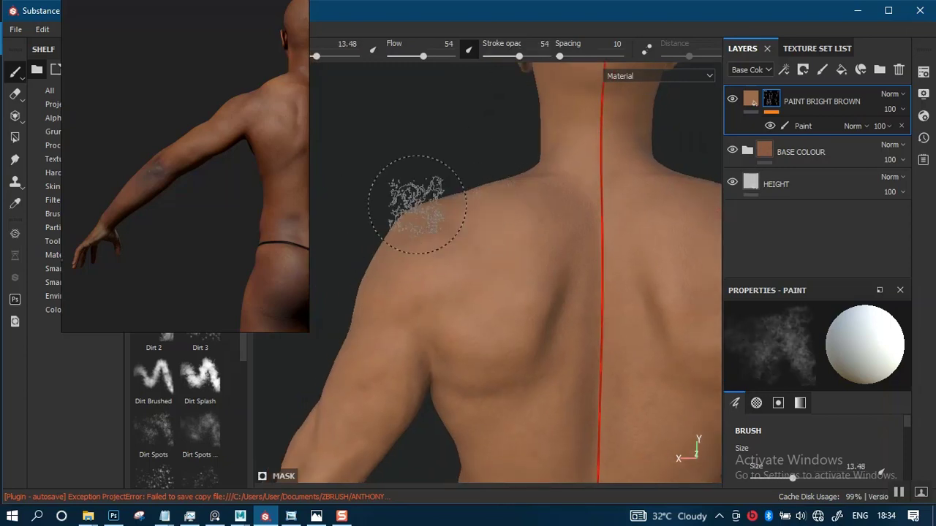
# Paint soft bright brown over the rear of the shoulder, upper arm and elbow.
pyautogui.moveTo(469, 253)
pyautogui.keyDown('alt'); pyautogui.mouseDown()
pyautogui.moveTo(476, 266)
pyautogui.moveTo(461, 224)
pyautogui.mouseUp(); pyautogui.keyUp('alt')
pyautogui.keyDown('alt'); pyautogui.moveTo(461, 224); pyautogui.dragTo(513, 145, button='middle'); pyautogui.keyUp('alt')
pyautogui.keyDown('alt'); pyautogui.moveTo(513, 145); pyautogui.dragTo(489, 261, button='right'); pyautogui.keyUp('alt')
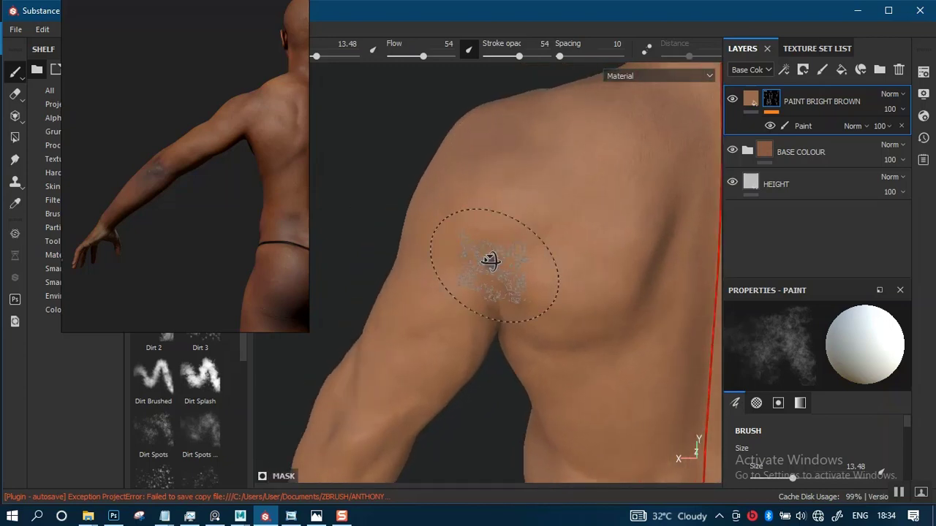
pyautogui.keyDown('alt'); pyautogui.moveTo(489, 261); pyautogui.dragTo(529, 128, button='middle'); pyautogui.keyUp('alt')
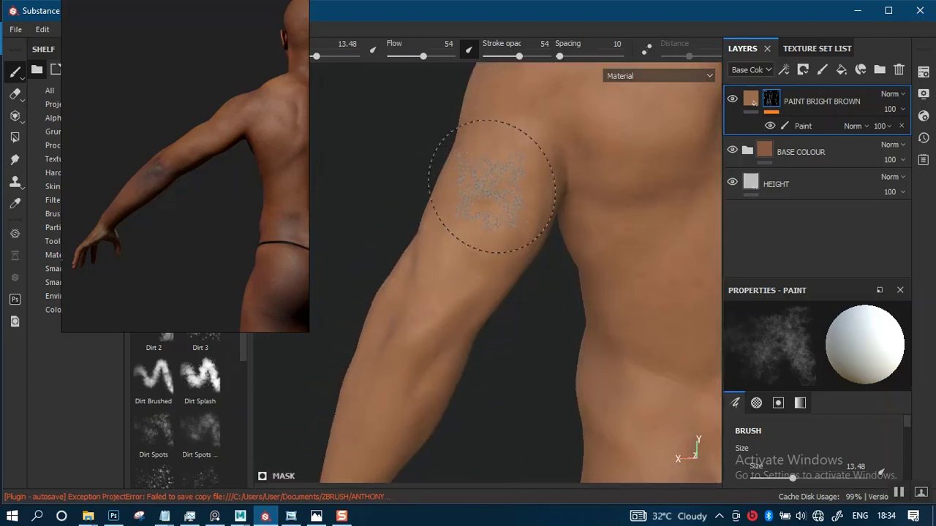
pyautogui.moveTo(460, 252)
pyautogui.keyDown('alt'); pyautogui.mouseDown()
pyautogui.moveTo(495, 183)
pyautogui.moveTo(531, 153)
pyautogui.moveTo(510, 163)
pyautogui.mouseUp(); pyautogui.keyUp('alt')
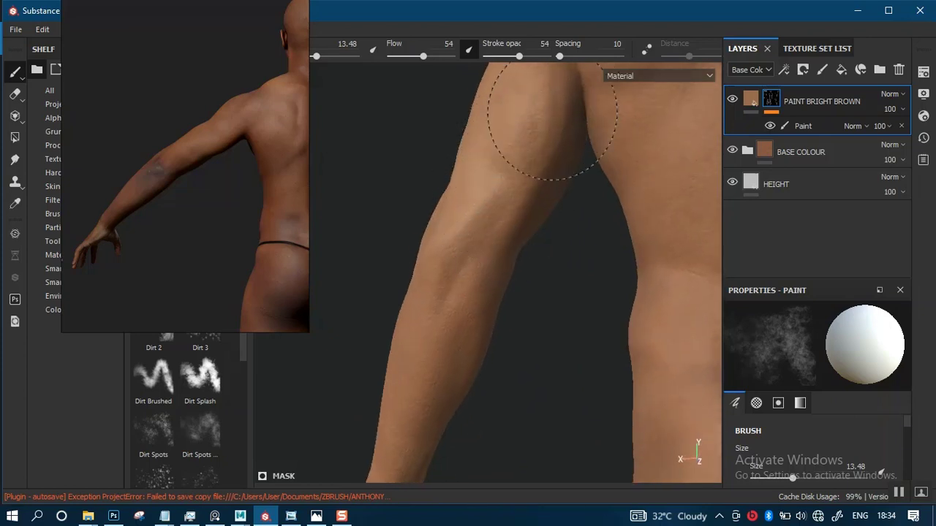
pyautogui.keyDown('alt'); pyautogui.moveTo(552, 115); pyautogui.dragTo(441, 94, button='right'); pyautogui.keyUp('alt')
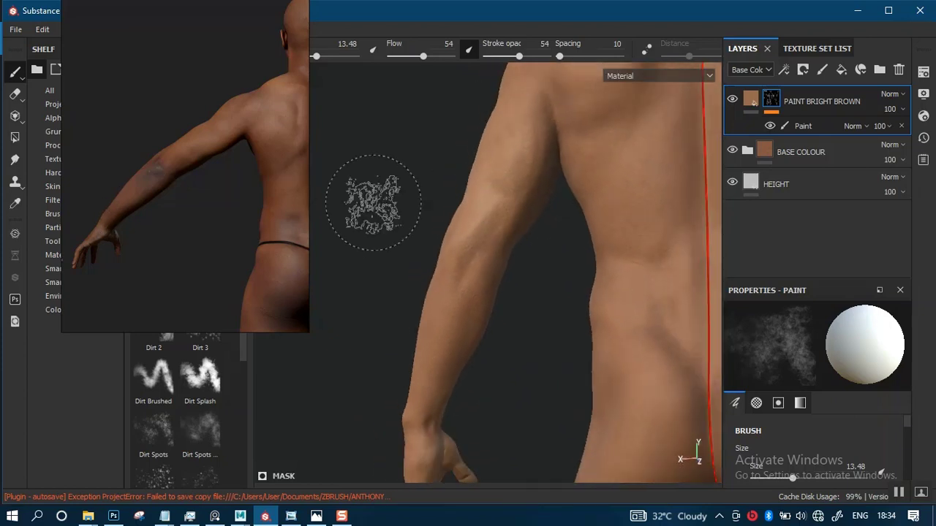
pyautogui.moveTo(372, 167)
pyautogui.keyDown('alt'); pyautogui.mouseDown()
pyautogui.moveTo(485, 171)
pyautogui.moveTo(369, 275)
pyautogui.mouseUp(); pyautogui.keyUp('alt')
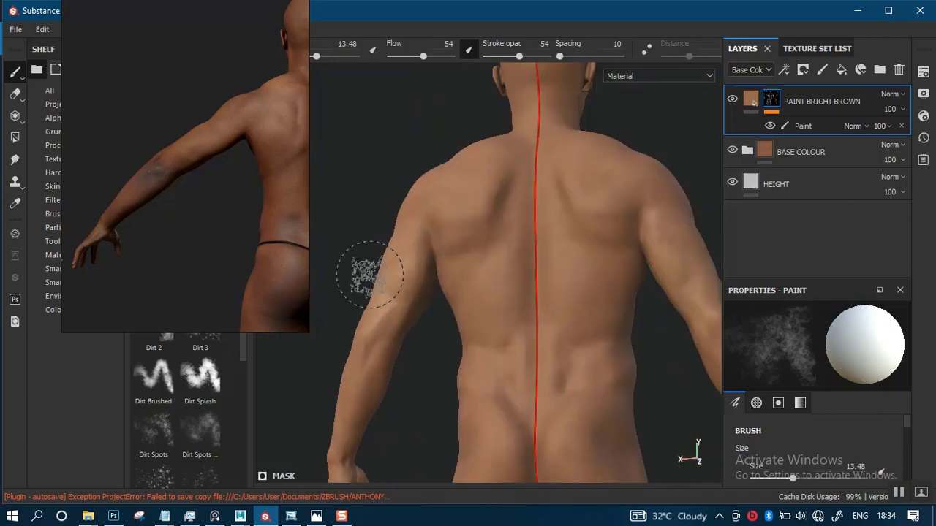
# Centre the reference photo on the back and paint bright brown over the shoulder blade and down the back.
pyautogui.moveTo(208, 211); pyautogui.dragTo(101, 227, button='middle')
pyautogui.keyDown('alt'); pyautogui.moveTo(510, 228); pyautogui.dragTo(498, 173); pyautogui.keyUp('alt')
pyautogui.keyDown('alt'); pyautogui.moveTo(499, 172); pyautogui.dragTo(505, 237, button='right'); pyautogui.keyUp('alt')
pyautogui.moveTo(504, 237)
pyautogui.keyDown('alt'); pyautogui.mouseDown()
pyautogui.moveTo(487, 213)
pyautogui.moveTo(495, 267)
pyautogui.moveTo(435, 230)
pyautogui.mouseUp(); pyautogui.keyUp('alt')
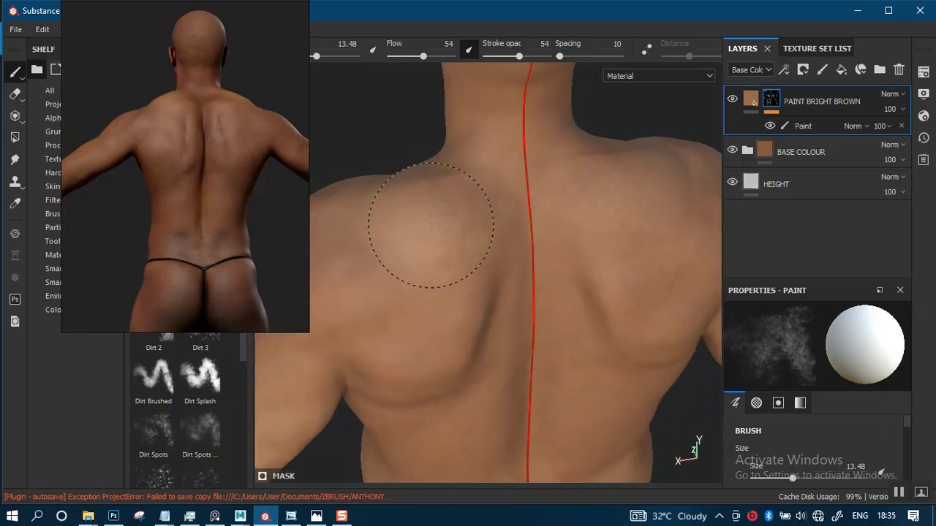
pyautogui.keyDown('alt'); pyautogui.moveTo(491, 186); pyautogui.dragTo(518, 61, button='middle'); pyautogui.keyUp('alt')
pyautogui.keyDown('alt'); pyautogui.moveTo(482, 234); pyautogui.dragTo(487, 132, button='middle'); pyautogui.keyUp('alt')
pyautogui.keyDown('alt'); pyautogui.moveTo(490, 217); pyautogui.dragTo(466, 184); pyautogui.keyUp('alt')
pyautogui.keyDown('alt'); pyautogui.moveTo(485, 253); pyautogui.dragTo(484, 134, button='middle'); pyautogui.keyUp('alt')
# Bring up the reference's rear thighs and paint bright brown over the back of the thigh and knee.
pyautogui.keyDown('alt'); pyautogui.moveTo(187, 325); pyautogui.dragTo(199, 161, button='middle'); pyautogui.keyUp('alt')
pyautogui.keyDown('alt'); pyautogui.moveTo(503, 359); pyautogui.dragTo(528, 124, button='middle'); pyautogui.keyUp('alt')
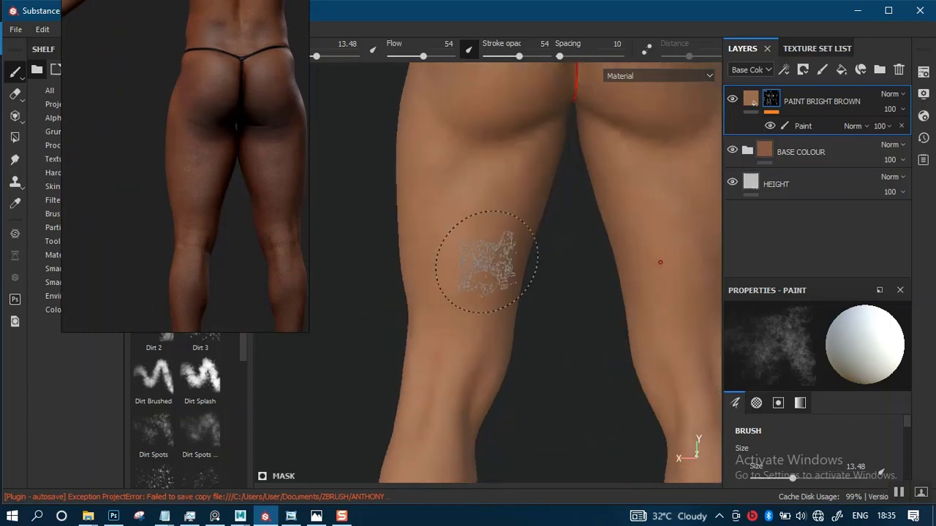
pyautogui.keyDown('alt'); pyautogui.moveTo(487, 261); pyautogui.dragTo(521, 132, button='middle'); pyautogui.keyUp('alt')
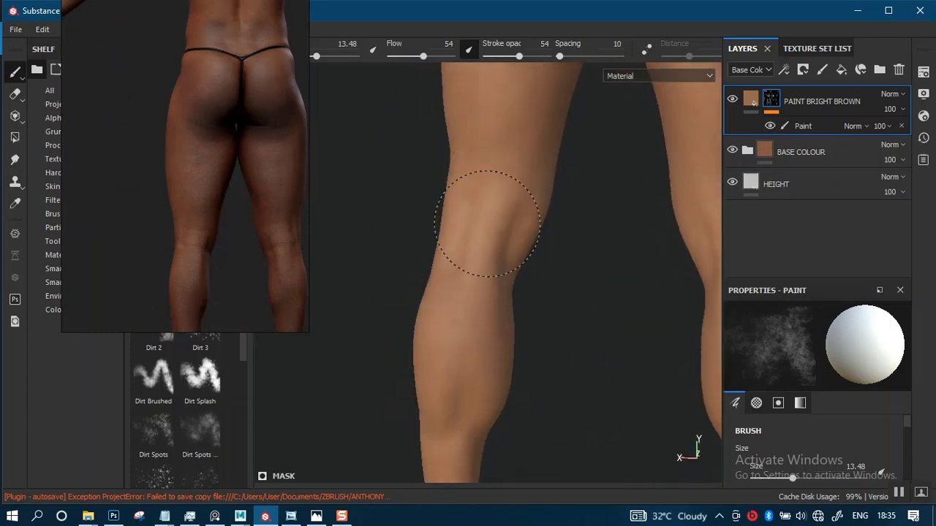
pyautogui.moveTo(528, 242)
pyautogui.keyDown('alt'); pyautogui.mouseDown(button='right')
pyautogui.moveTo(512, 257)
pyautogui.moveTo(520, 92)
pyautogui.moveTo(506, 81)
pyautogui.mouseUp(button='right'); pyautogui.keyUp('alt')
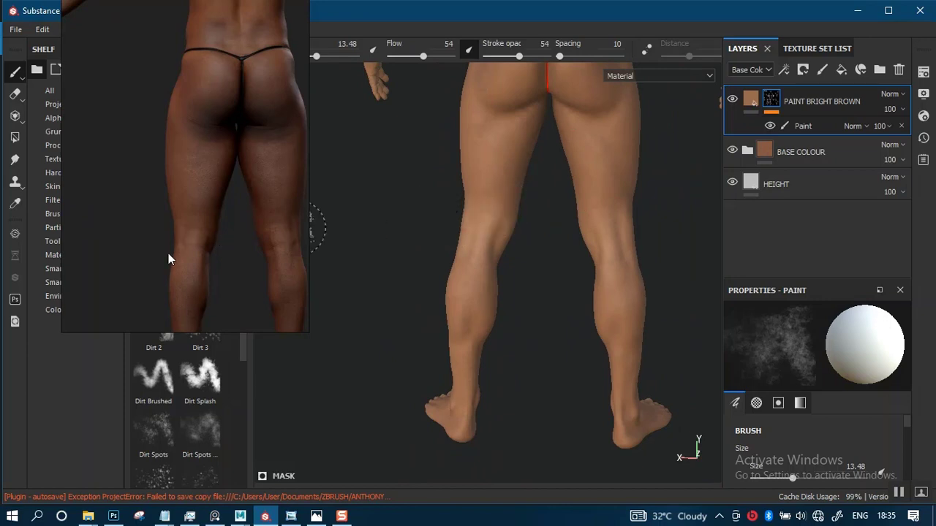
# Compare the painted backs of the legs with the lower legs and feet in the reference photo.
pyautogui.moveTo(211, 205); pyautogui.dragTo(182, 135, button='middle')
pyautogui.moveTo(193, 240)
pyautogui.mouseDown(button='middle')
pyautogui.moveTo(180, 182)
pyautogui.moveTo(176, 193)
pyautogui.mouseUp(button='middle')
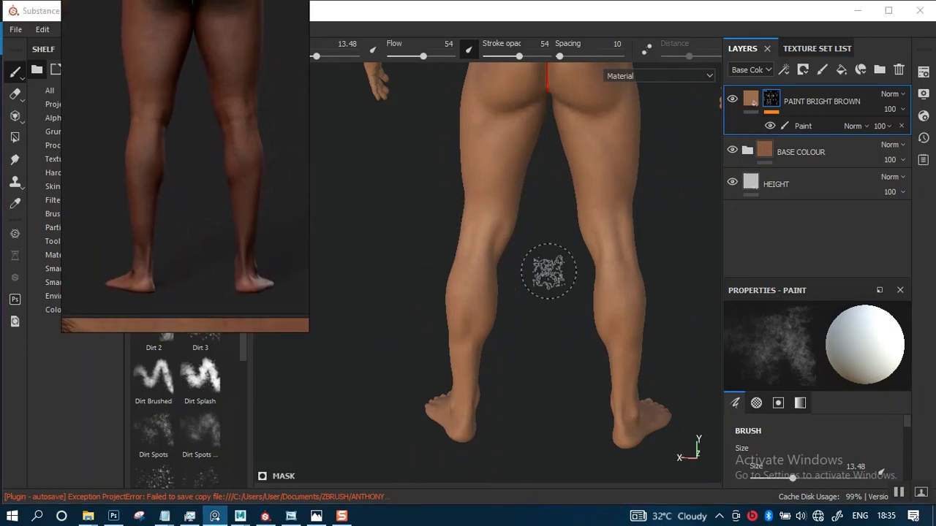
pyautogui.keyDown('alt'); pyautogui.moveTo(548, 271); pyautogui.dragTo(529, 148, button='right'); pyautogui.keyUp('alt')
pyautogui.keyDown('alt'); pyautogui.moveTo(529, 148); pyautogui.dragTo(499, 265, button='middle'); pyautogui.keyUp('alt')
pyautogui.keyDown('alt'); pyautogui.moveTo(500, 265); pyautogui.dragTo(486, 292, button='right'); pyautogui.keyUp('alt')
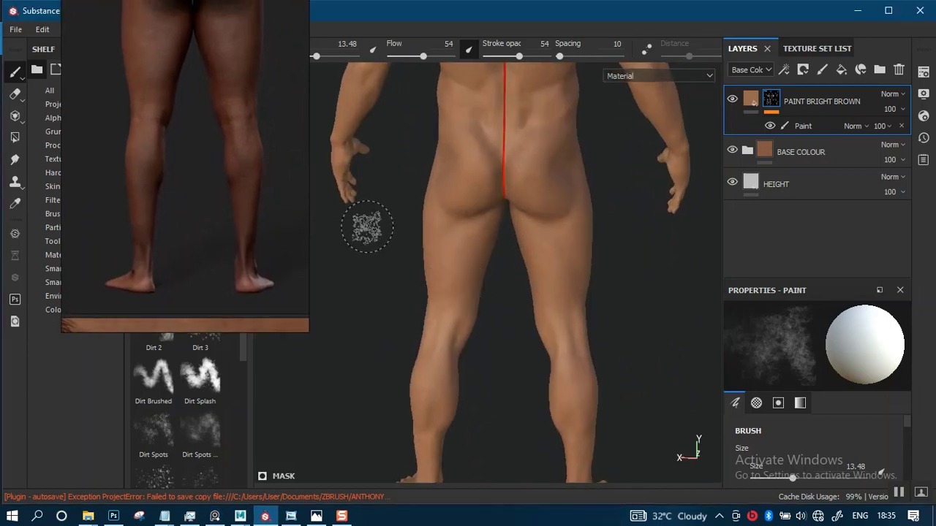
pyautogui.keyDown('alt'); pyautogui.moveTo(492, 278); pyautogui.dragTo(503, 388, button='middle'); pyautogui.keyUp('alt')
pyautogui.keyDown('alt'); pyautogui.moveTo(503, 388); pyautogui.dragTo(522, 225, button='right'); pyautogui.keyUp('alt')
pyautogui.keyDown('alt'); pyautogui.moveTo(522, 225); pyautogui.dragTo(518, 300, button='middle'); pyautogui.keyUp('alt')
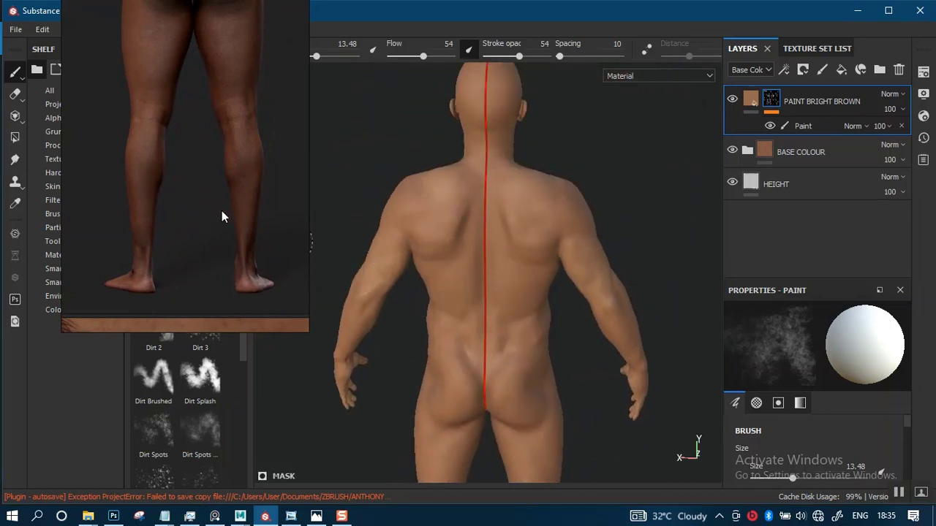
# Compare the painted shoulders and back with the upper body in the back-view reference photo.
pyautogui.moveTo(222, 211); pyautogui.dragTo(228, 345, button='middle')
pyautogui.moveTo(230, 157); pyautogui.dragTo(215, 284, button='middle')
pyautogui.keyDown('alt'); pyautogui.moveTo(496, 312); pyautogui.dragTo(516, 288, button='middle'); pyautogui.keyUp('alt')
pyautogui.keyDown('alt'); pyautogui.moveTo(504, 303); pyautogui.dragTo(502, 427, button='right'); pyautogui.keyUp('alt')
pyautogui.keyDown('alt'); pyautogui.moveTo(493, 326); pyautogui.dragTo(482, 387, button='middle'); pyautogui.keyUp('alt')
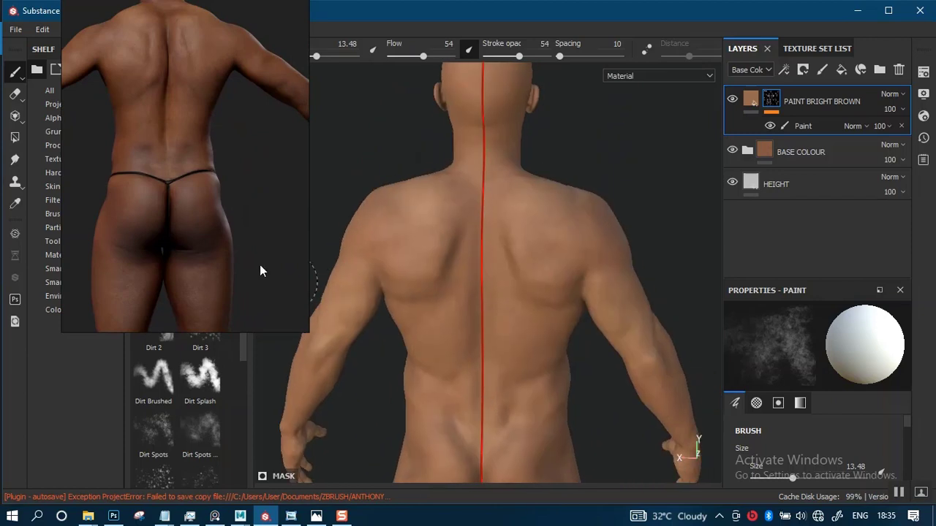
pyautogui.moveTo(261, 271); pyautogui.dragTo(242, 315, button='middle')
pyautogui.moveTo(501, 259)
pyautogui.keyDown('alt'); pyautogui.mouseDown(button='middle')
pyautogui.moveTo(495, 298)
pyautogui.moveTo(518, 225)
pyautogui.mouseUp(button='middle'); pyautogui.keyUp('alt')
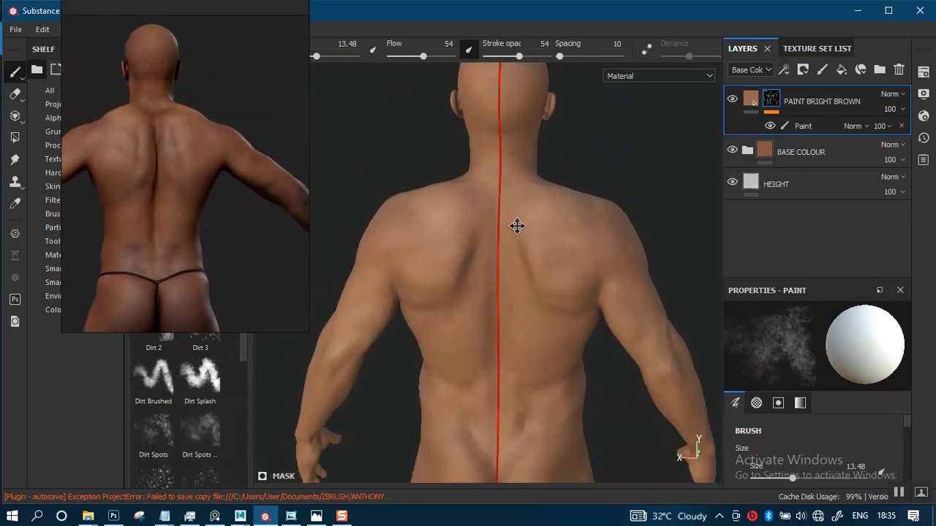
pyautogui.keyDown('alt'); pyautogui.moveTo(516, 238); pyautogui.dragTo(512, 319, button='right'); pyautogui.keyUp('alt')
pyautogui.keyDown('alt'); pyautogui.moveTo(512, 319); pyautogui.dragTo(509, 365, button='middle'); pyautogui.keyUp('alt')
pyautogui.keyDown('alt'); pyautogui.moveTo(505, 293); pyautogui.dragTo(506, 321, button='right'); pyautogui.keyUp('alt')
pyautogui.moveTo(506, 293)
pyautogui.keyDown('alt'); pyautogui.mouseDown(button='middle')
pyautogui.moveTo(502, 284)
pyautogui.moveTo(518, 298)
pyautogui.mouseUp(button='middle'); pyautogui.keyUp('alt')
pyautogui.keyDown('alt'); pyautogui.moveTo(498, 266); pyautogui.dragTo(517, 276); pyautogui.keyUp('alt')
pyautogui.keyDown('alt'); pyautogui.moveTo(518, 277); pyautogui.dragTo(449, 261, button='right'); pyautogui.keyUp('alt')
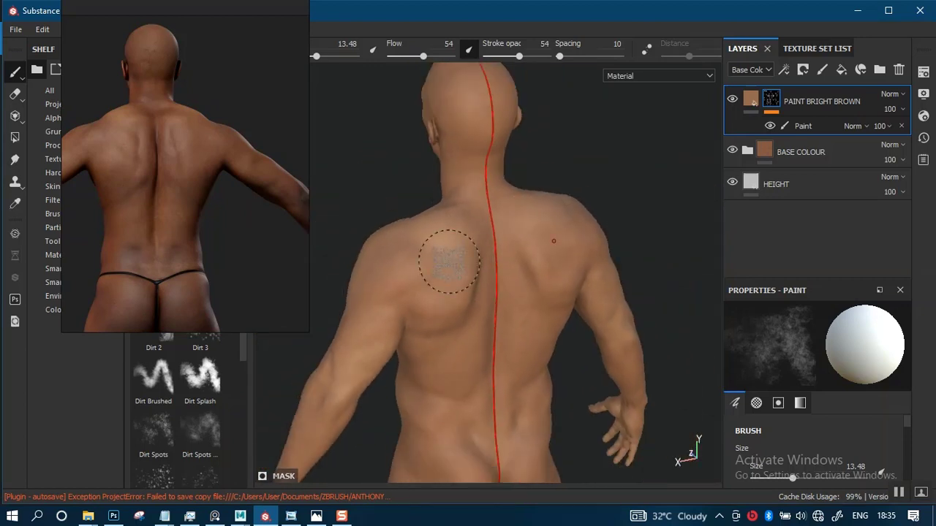
# Orbit around the body and examine the painted skin on the front of the torso and arms.
pyautogui.keyDown('alt'); pyautogui.moveTo(449, 261); pyautogui.dragTo(502, 248); pyautogui.keyUp('alt')
pyautogui.keyDown('alt'); pyautogui.moveTo(501, 242); pyautogui.dragTo(547, 208, button='middle'); pyautogui.keyUp('alt')
pyautogui.keyDown('alt'); pyautogui.moveTo(547, 208); pyautogui.dragTo(506, 181, button='right'); pyautogui.keyUp('alt')
pyautogui.moveTo(506, 179)
pyautogui.keyDown('alt'); pyautogui.mouseDown()
pyautogui.moveTo(458, 277)
pyautogui.moveTo(495, 278)
pyautogui.moveTo(481, 281)
pyautogui.mouseUp(); pyautogui.keyUp('alt')
pyautogui.keyDown('alt'); pyautogui.moveTo(480, 283); pyautogui.dragTo(439, 341, button='middle'); pyautogui.keyUp('alt')
pyautogui.keyDown('alt'); pyautogui.moveTo(439, 341); pyautogui.dragTo(464, 280, button='right'); pyautogui.keyUp('alt')
pyautogui.keyDown('alt'); pyautogui.moveTo(464, 280); pyautogui.dragTo(459, 293); pyautogui.keyUp('alt')
pyautogui.keyDown('alt'); pyautogui.moveTo(459, 292); pyautogui.dragTo(501, 234, button='middle'); pyautogui.keyUp('alt')
pyautogui.keyDown('alt'); pyautogui.moveTo(502, 234); pyautogui.dragTo(507, 286, button='right'); pyautogui.keyUp('alt')
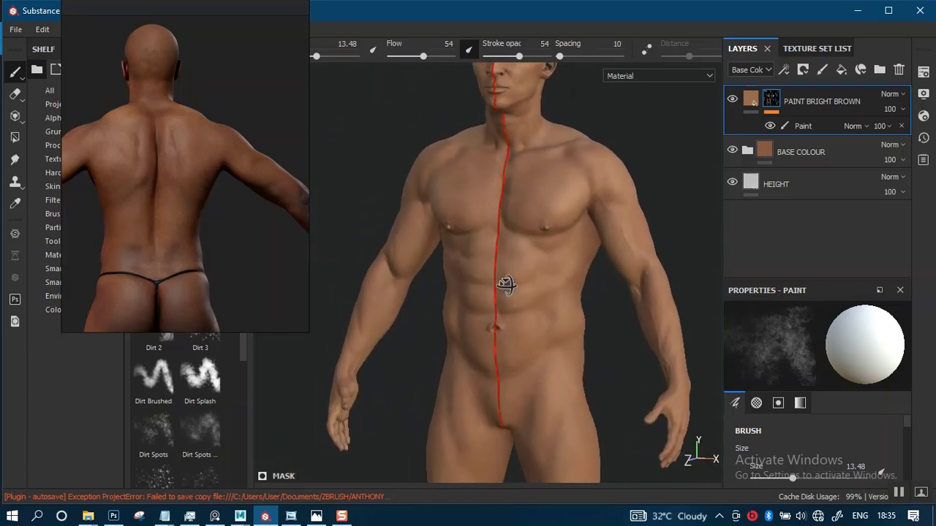
# Square the character to the front and examine the reference board's rear legs and the unwrapped skin texture of face, hands and torso.
pyautogui.keyDown('alt'); pyautogui.keyDown('shift'); pyautogui.moveTo(508, 286); pyautogui.dragTo(505, 282); pyautogui.keyUp('shift'); pyautogui.keyUp('alt')
pyautogui.keyDown('shift'); pyautogui.moveTo(539, 278); pyautogui.dragTo(509, 283, button='right'); pyautogui.keyUp('shift')
pyautogui.moveTo(165, 259); pyautogui.dragTo(278, 102, button='middle')
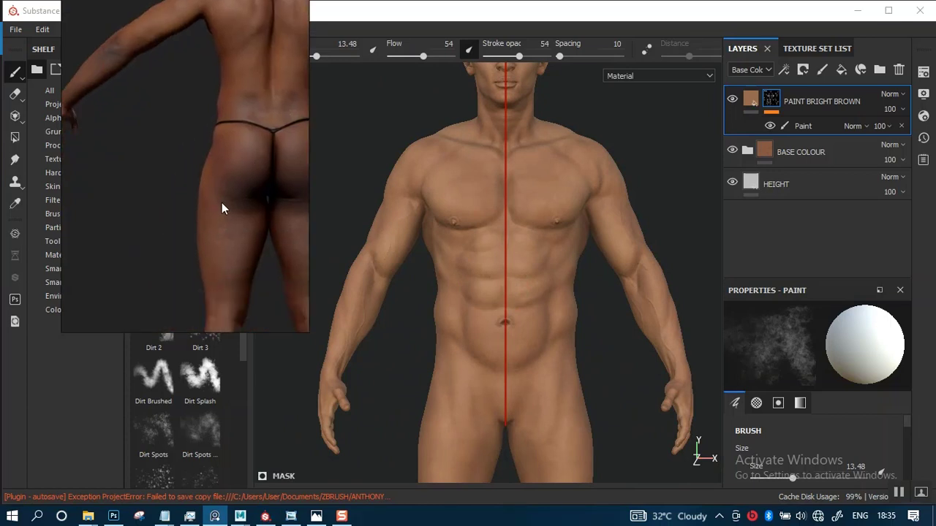
pyautogui.scroll(-2, 201, 200)
pyautogui.scroll(-6, 200, 199)
pyautogui.moveTo(199, 231); pyautogui.dragTo(220, 136, button='middle')
pyautogui.moveTo(157, 242); pyautogui.dragTo(213, 148, button='middle')
pyautogui.moveTo(194, 245)
pyautogui.mouseDown(button='middle')
pyautogui.moveTo(201, 198)
pyautogui.moveTo(176, 198)
pyautogui.moveTo(183, 161)
pyautogui.mouseUp(button='middle')
pyautogui.scroll(6, 190, 215)
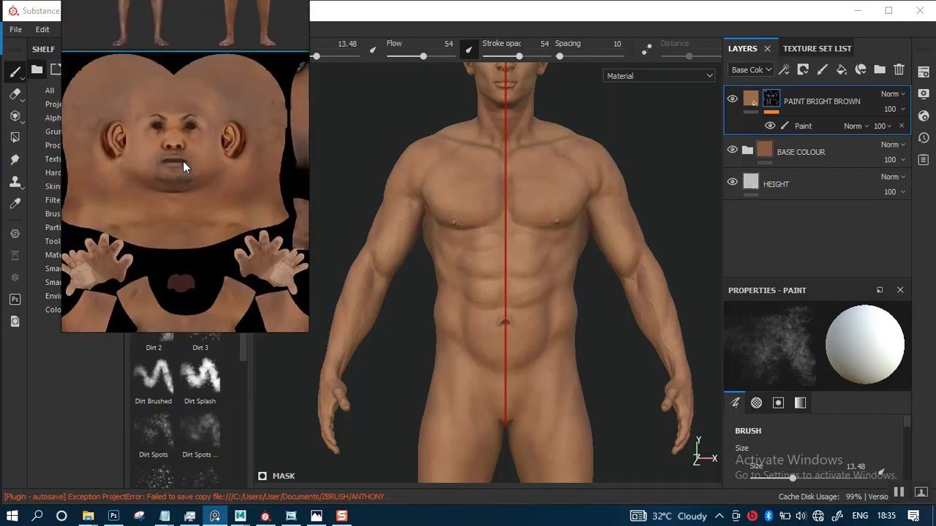
pyautogui.moveTo(191, 221); pyautogui.dragTo(198, 156, button='middle')
pyautogui.scroll(-6, 197, 172)
pyautogui.scroll(5, 197, 182)
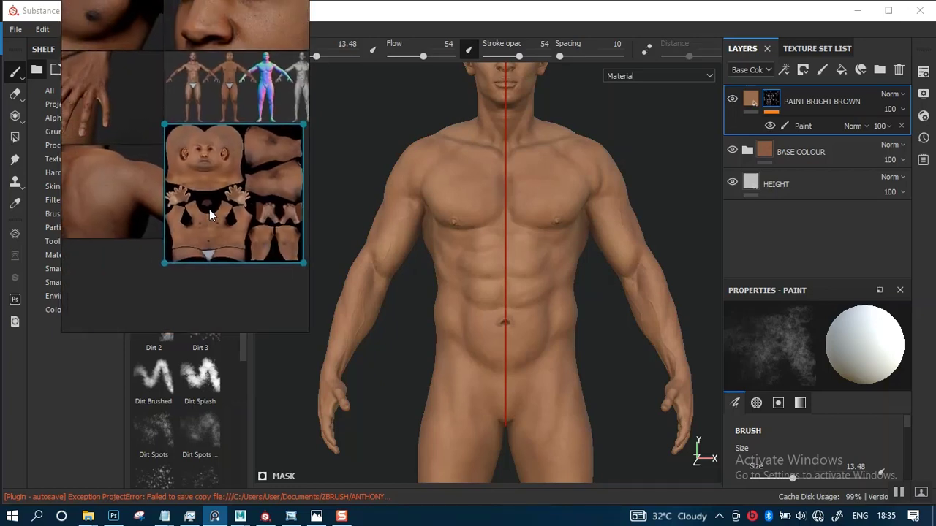
# Examine the skin tones of the chest, abdomen and thighs on the unlit front-view reference figure.
pyautogui.scroll(10, 231, 216)
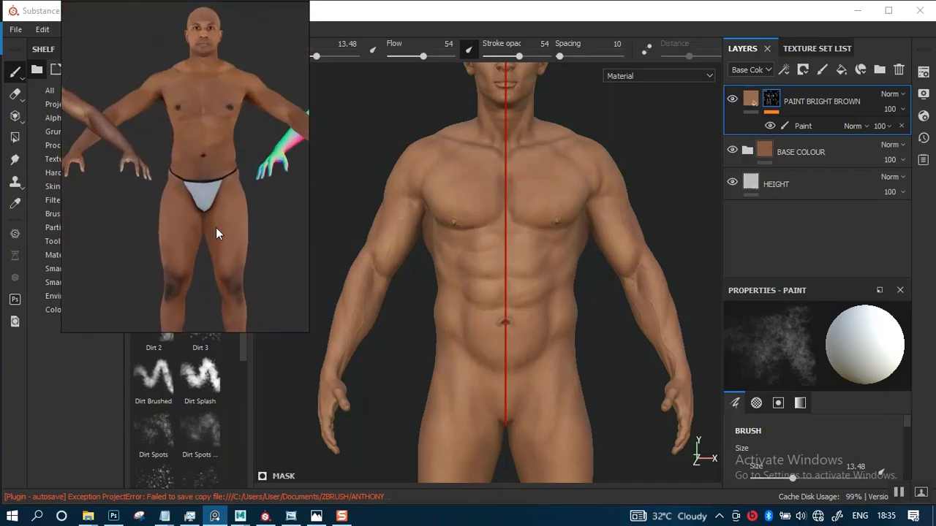
pyautogui.moveTo(216, 192)
pyautogui.mouseDown(button='middle')
pyautogui.moveTo(230, 252)
pyautogui.moveTo(220, 203)
pyautogui.mouseUp(button='middle')
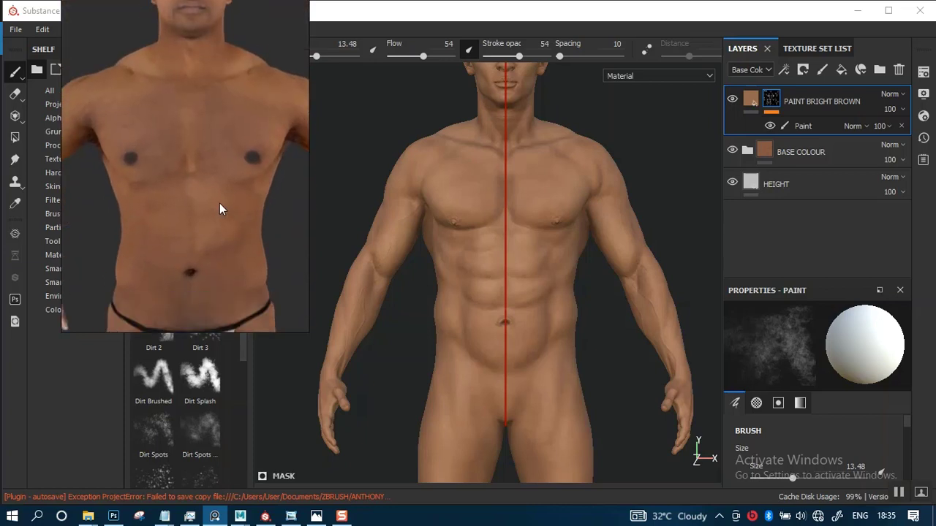
pyautogui.scroll(-8, 220, 195)
pyautogui.scroll(5, 212, 208)
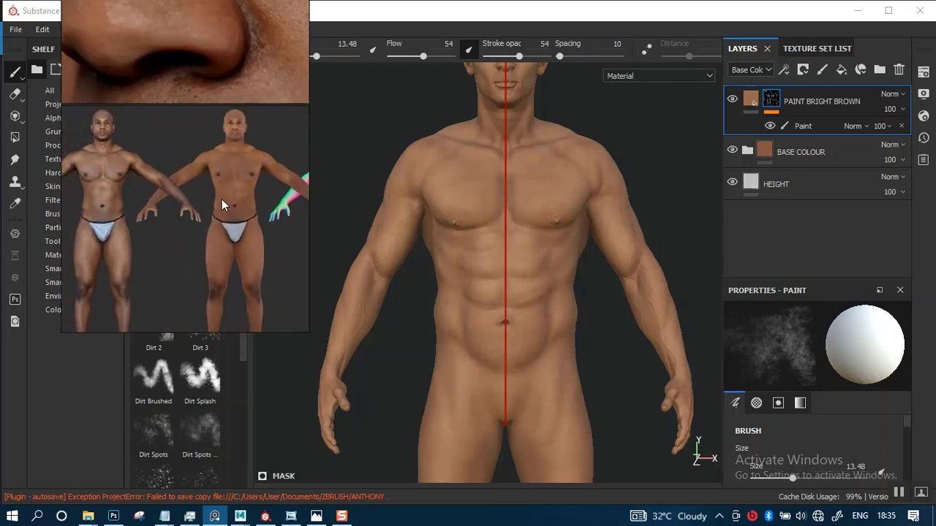
pyautogui.scroll(3, 213, 215)
pyautogui.moveTo(214, 213); pyautogui.dragTo(178, 188, button='middle')
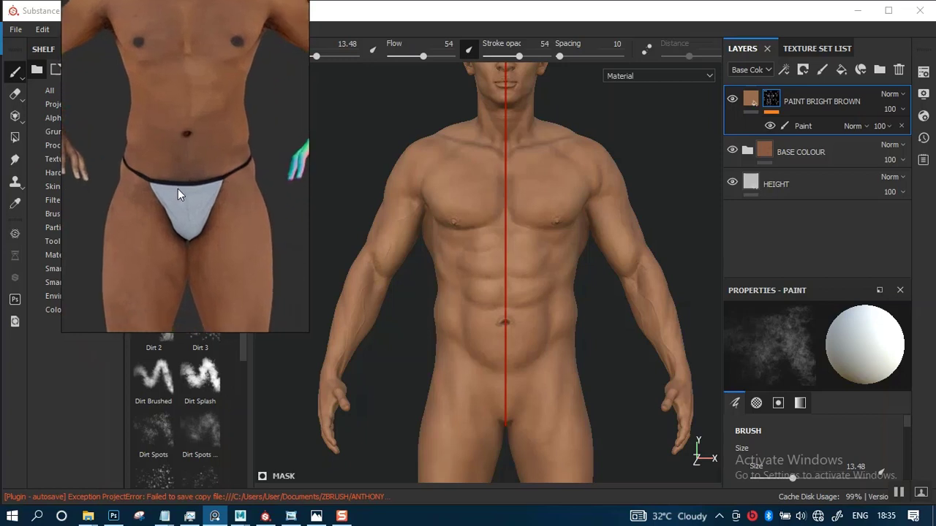
pyautogui.moveTo(183, 110); pyautogui.dragTo(198, 263, button='middle')
pyautogui.scroll(2, 199, 250)
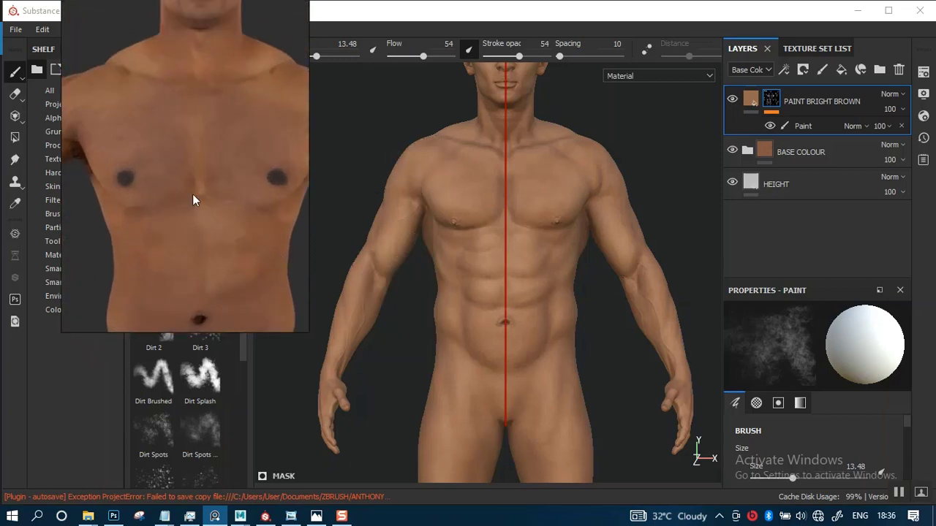
# Duplicate the PAINT BRIGHT BROWN layer and rename the copy PAINT DARK BROWN.
pyautogui.click(826, 103)
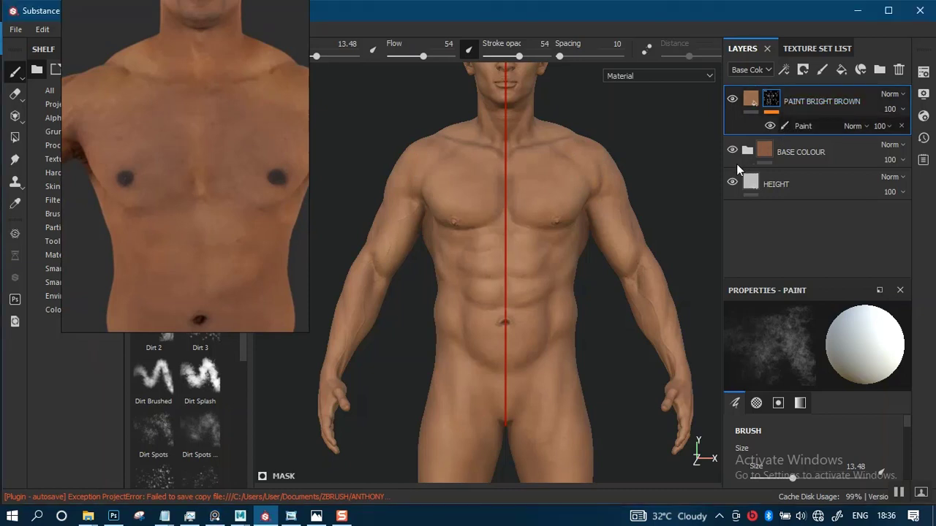
pyautogui.hotkey('ctrl', 'd')
pyautogui.doubleClick(809, 103)
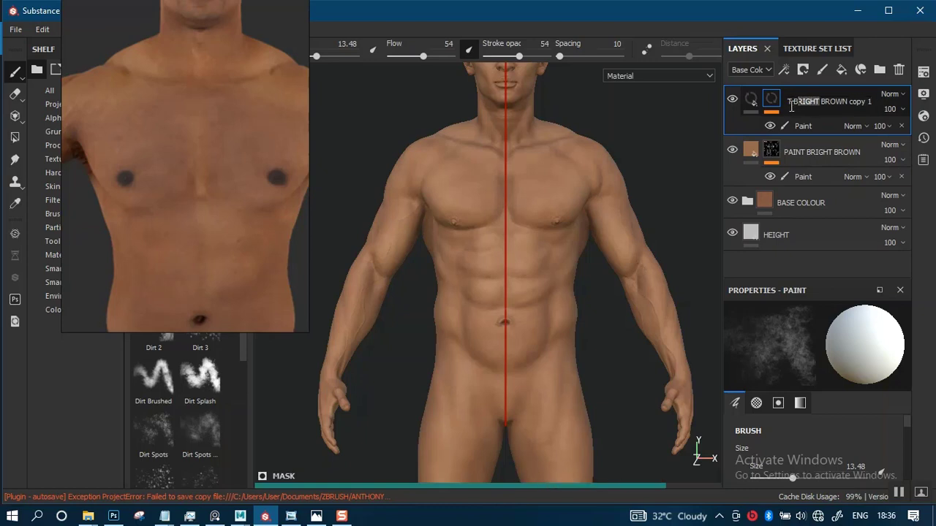
pyautogui.write('BROWN')
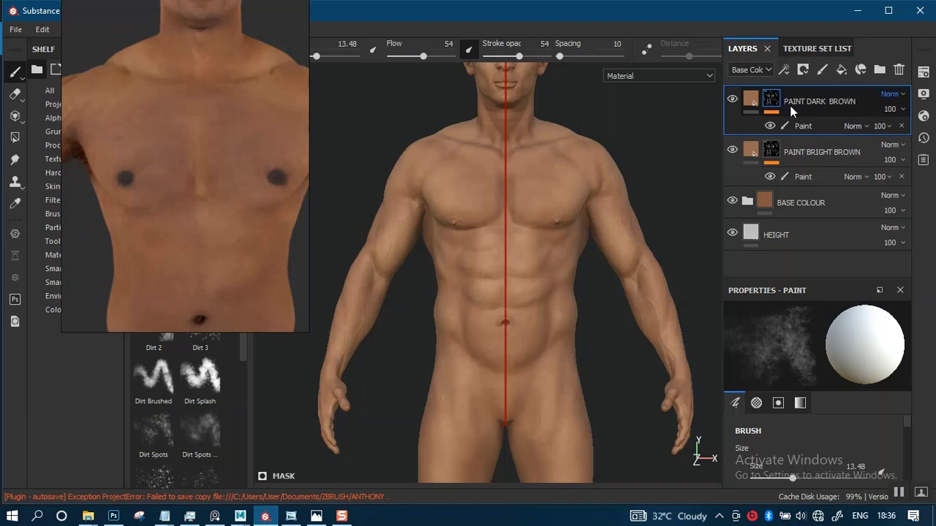
# Replace the copied mask on the PAINT DARK BROWN layer with a black mask and switch it to a white mask.
pyautogui.rightClick(772, 105)
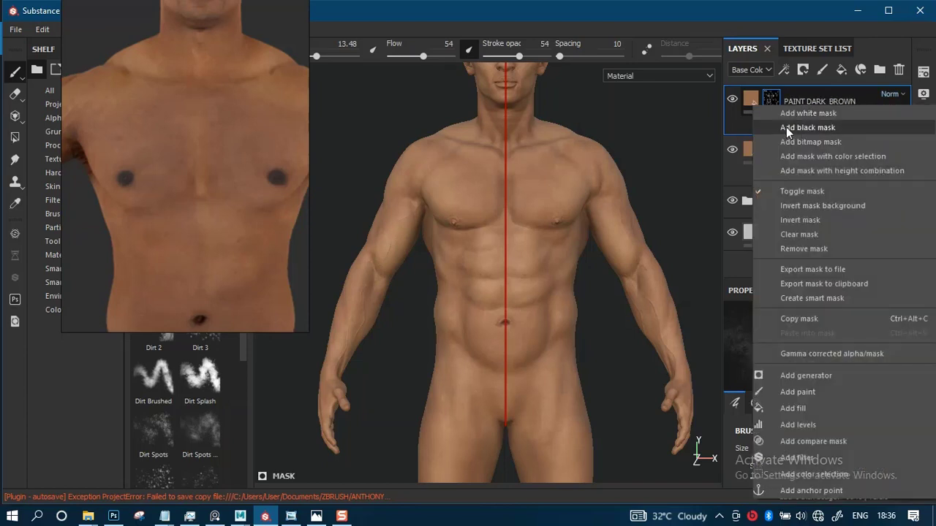
pyautogui.click(785, 128)
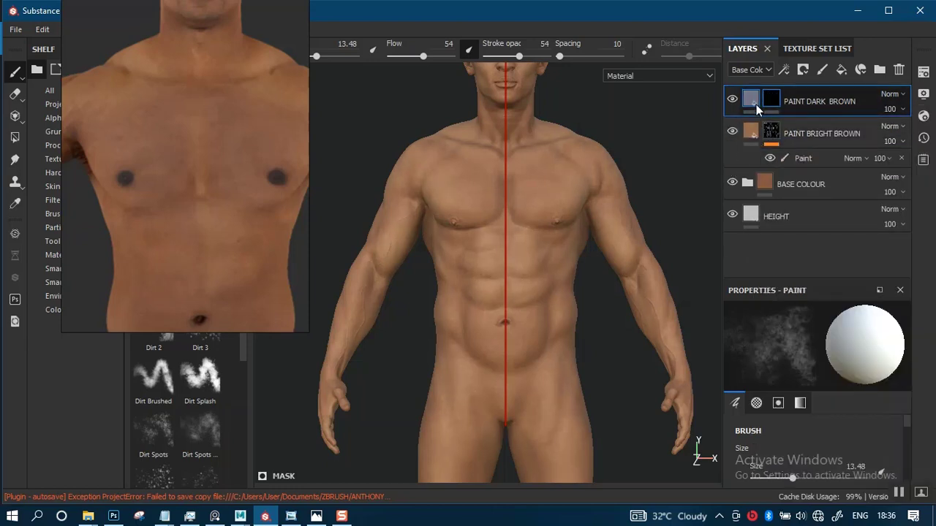
pyautogui.rightClick(770, 110)
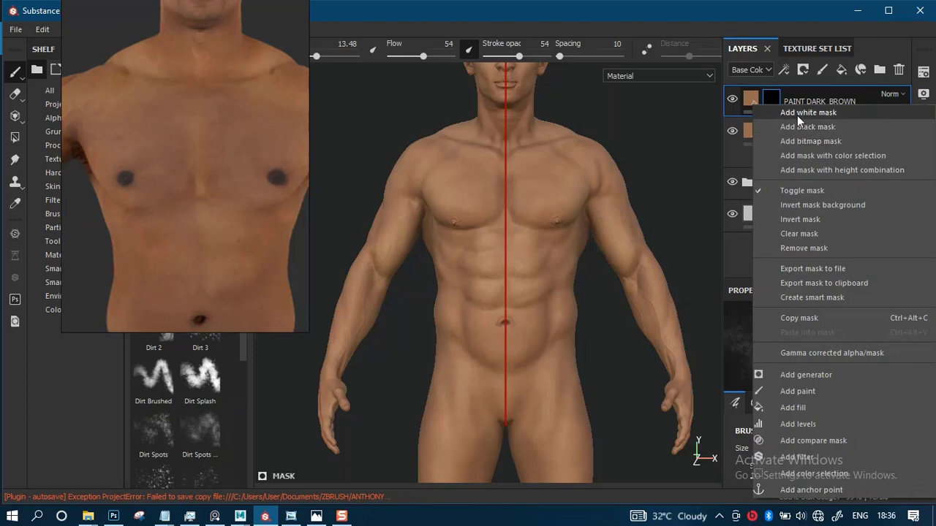
pyautogui.click(795, 116)
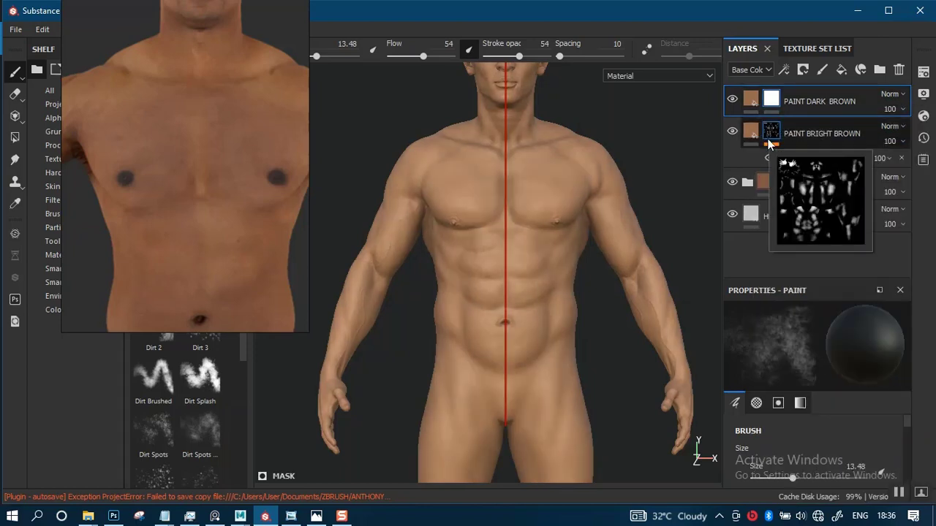
# Sample the PAINT DARK BROWN base colour from the darker chest skin in the front-view reference.
pyautogui.click(751, 100)
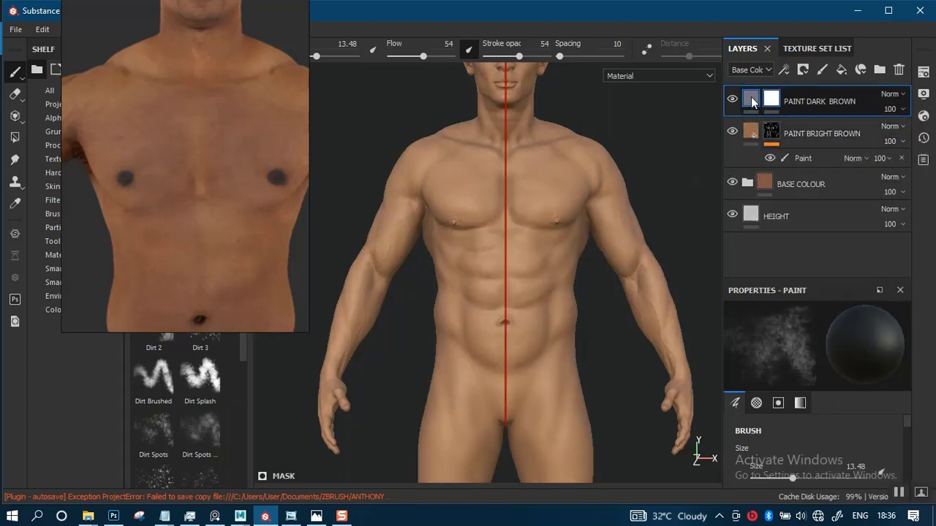
pyautogui.click(783, 446)
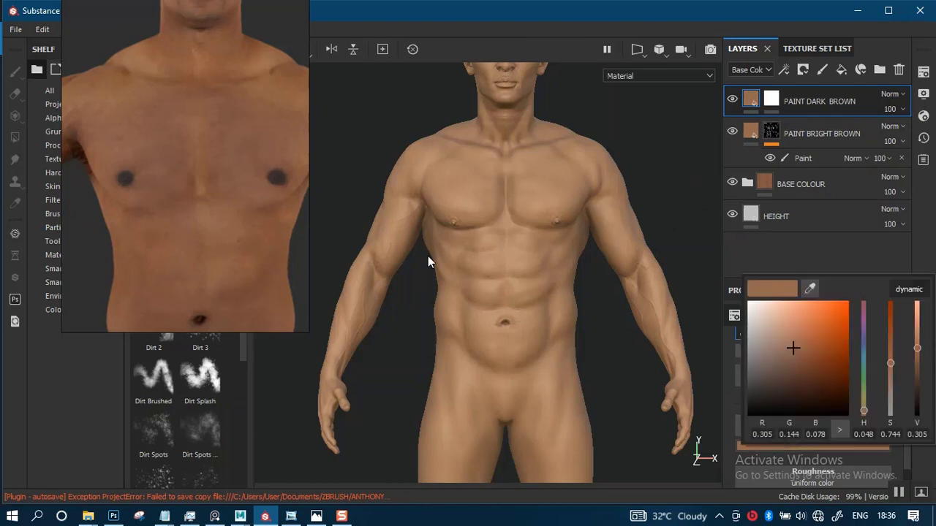
pyautogui.click(809, 289)
pyautogui.click(233, 189)
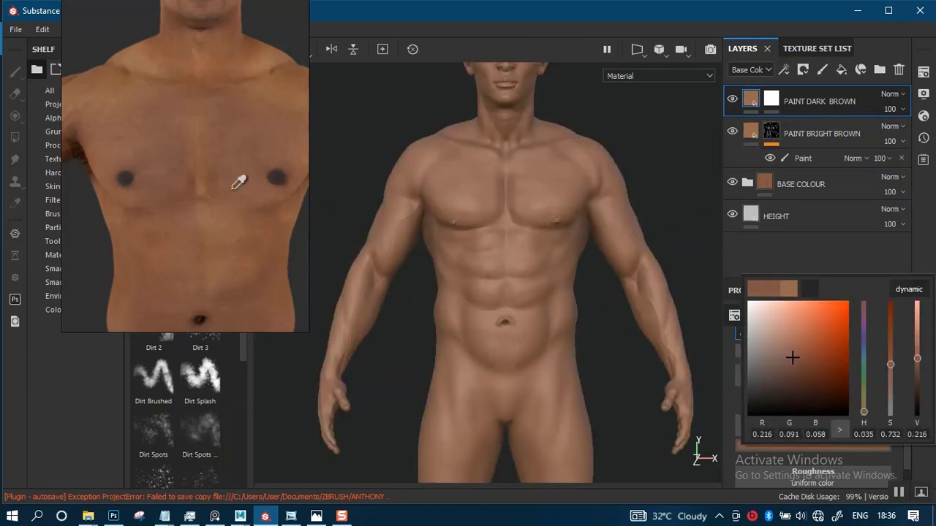
pyautogui.moveTo(232, 189); pyautogui.dragTo(173, 175)
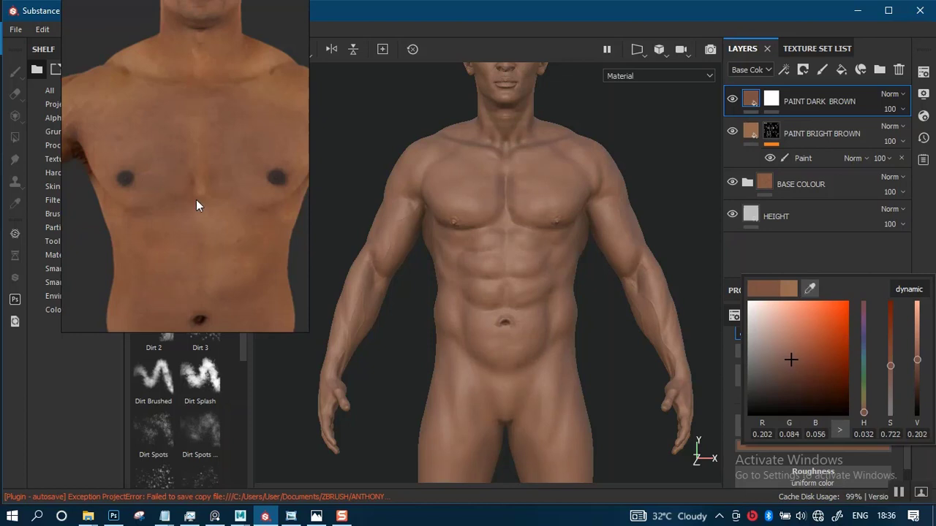
# Bring up the reference's face and sample the dark skin beside the inner eye corner as the PAINT DARK BROWN base colour.
pyautogui.scroll(3, 197, 198)
pyautogui.scroll(-7, 197, 198)
pyautogui.moveTo(205, 235); pyautogui.dragTo(208, 307, button='middle')
pyautogui.scroll(4, 212, 163)
pyautogui.scroll(3, 212, 163)
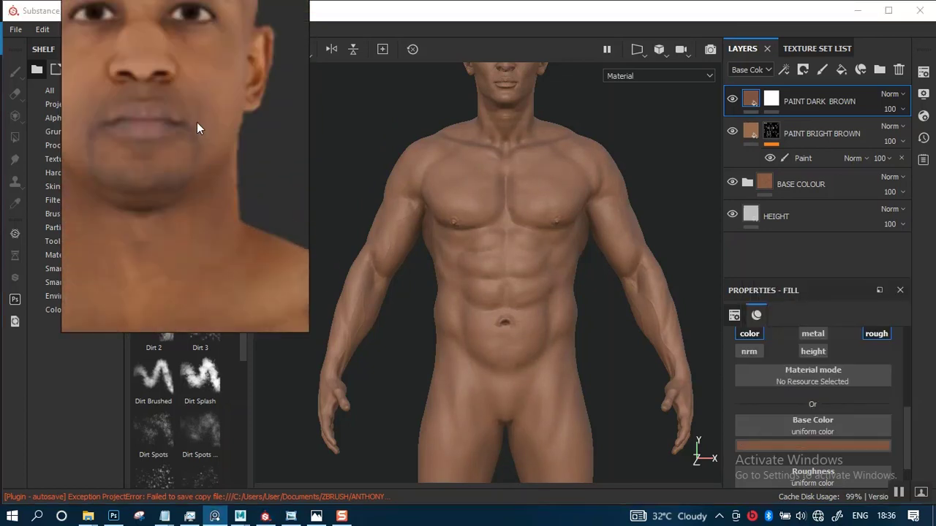
pyautogui.moveTo(198, 130); pyautogui.dragTo(222, 201, button='middle')
pyautogui.scroll(3, 223, 200)
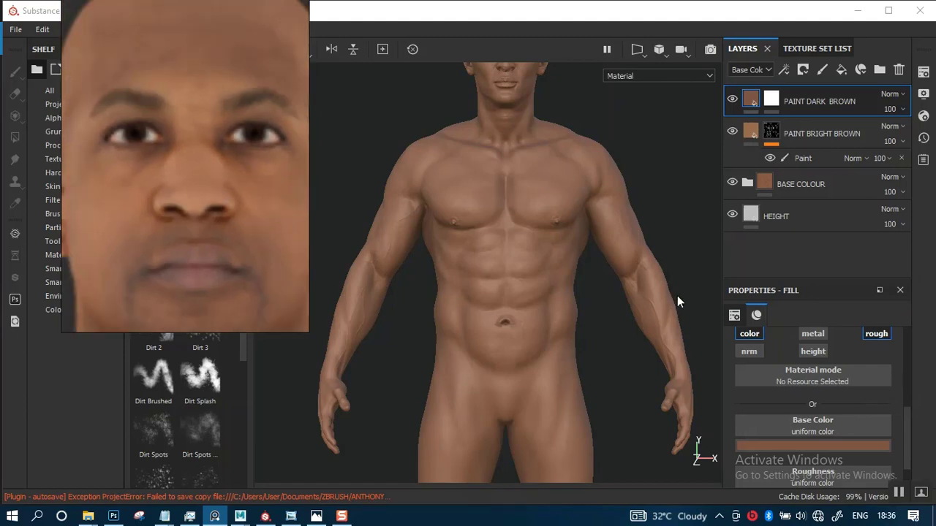
pyautogui.click(807, 444)
pyautogui.click(757, 240)
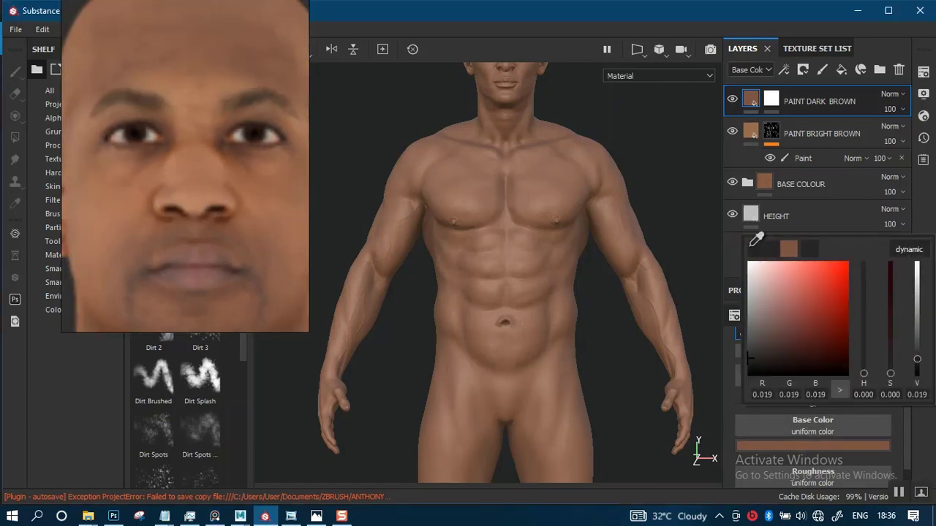
pyautogui.click(244, 141)
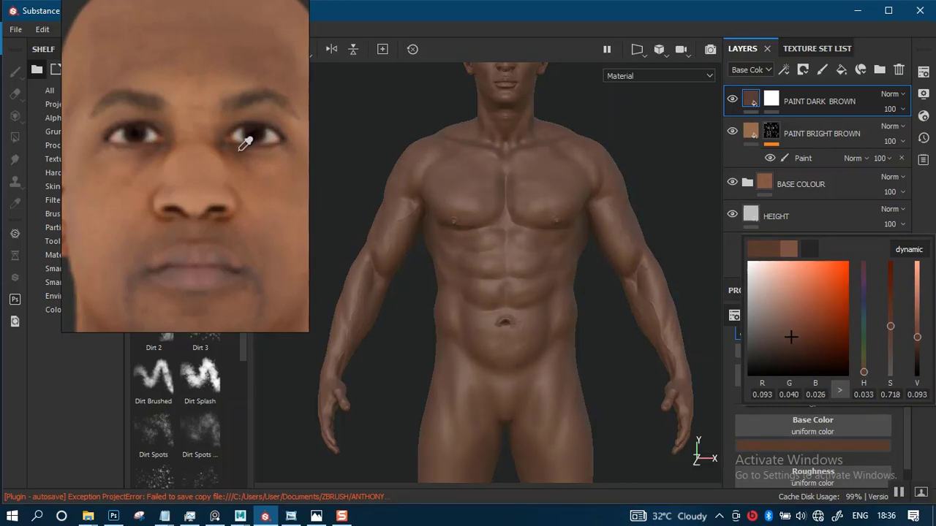
pyautogui.click(240, 153)
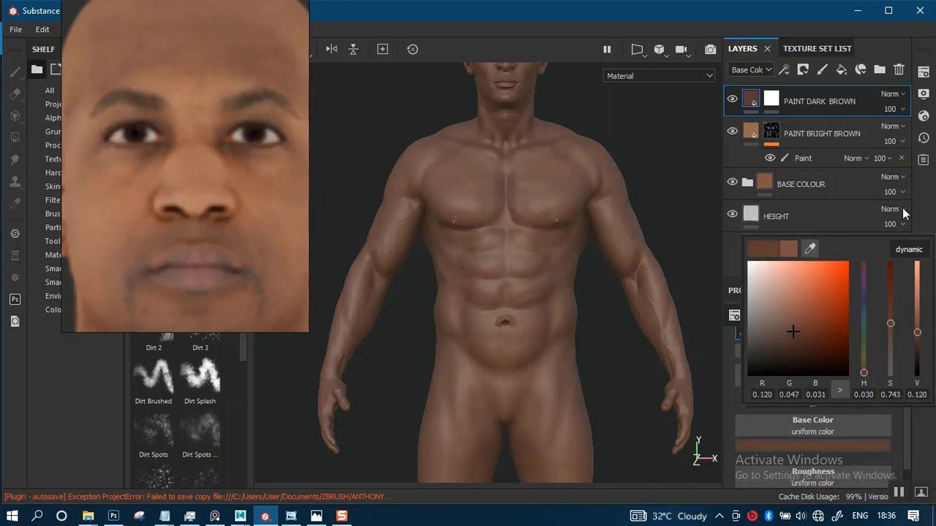
pyautogui.click(927, 204)
# Replace the white mask on the PAINT DARK BROWN layer with a black mask.
pyautogui.click(776, 104)
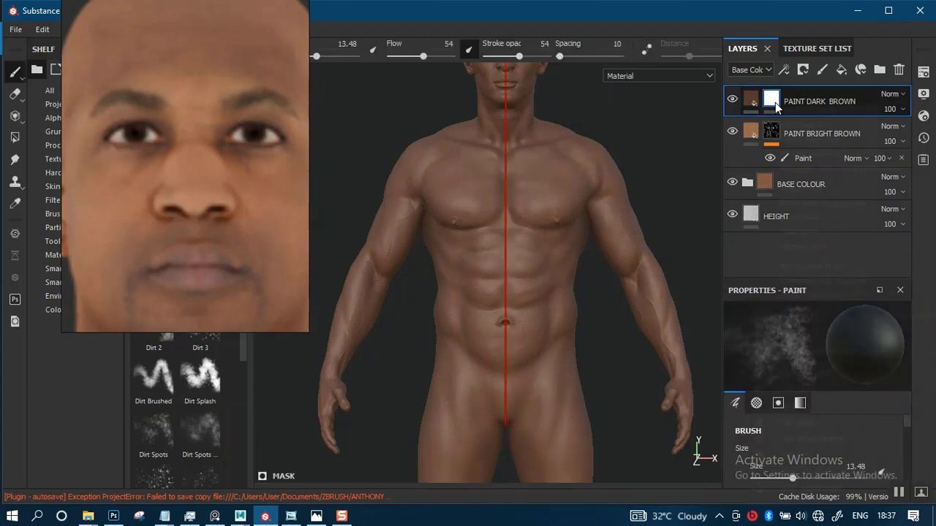
pyautogui.rightClick(776, 104)
pyautogui.click(780, 121)
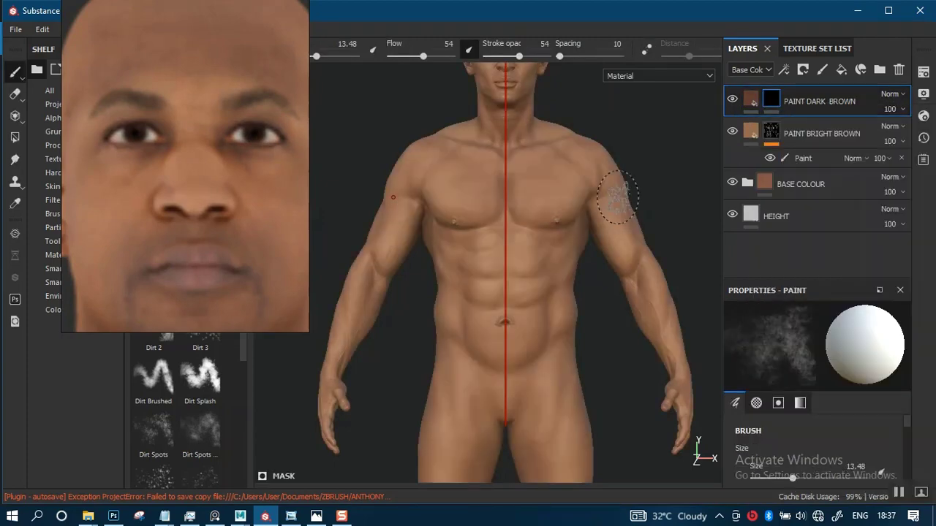
# Bring up the head and torso of the front-view reference figure as a guide for the dark areas.
pyautogui.scroll(-12, 169, 261)
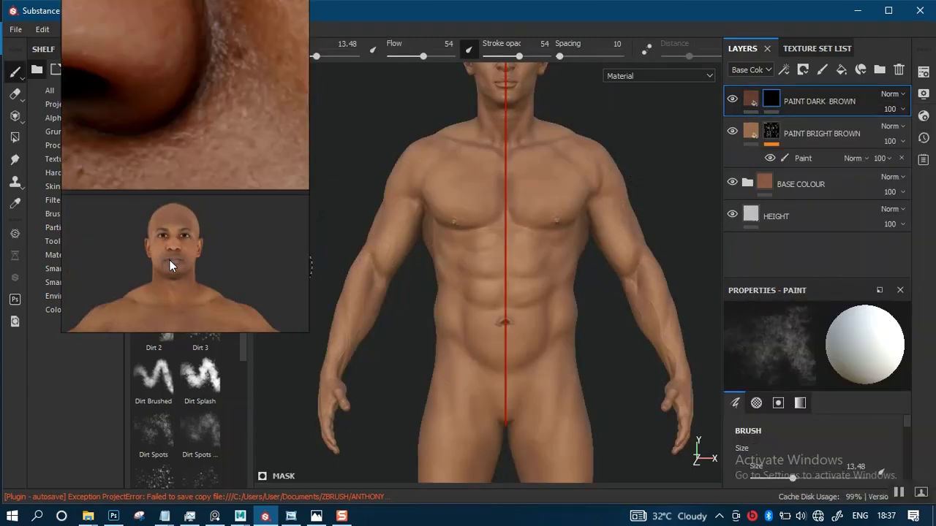
pyautogui.moveTo(169, 264); pyautogui.dragTo(196, 204, button='middle')
pyautogui.scroll(10, 196, 212)
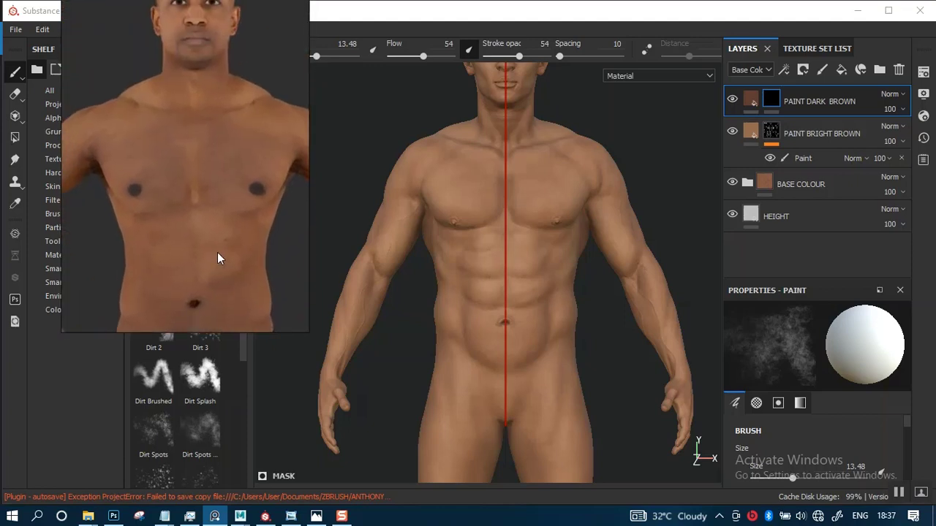
pyautogui.click(753, 100)
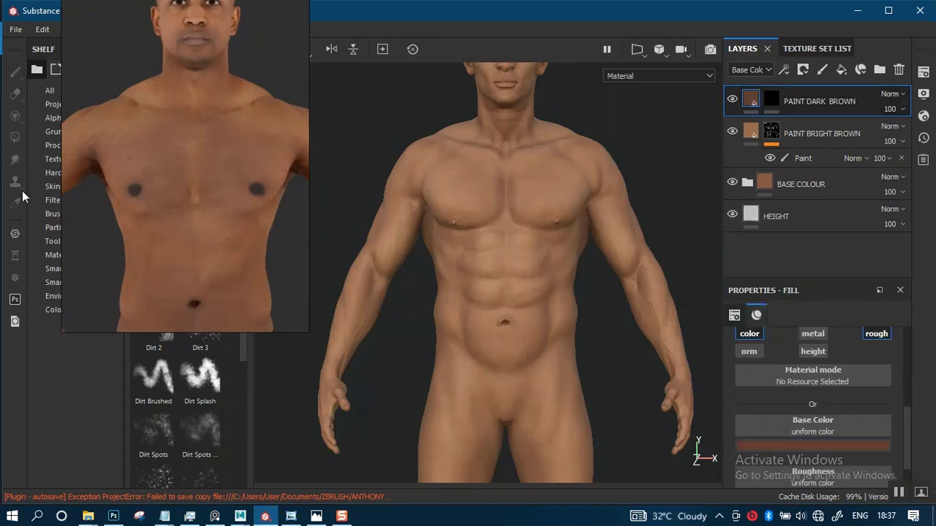
pyautogui.click(771, 98)
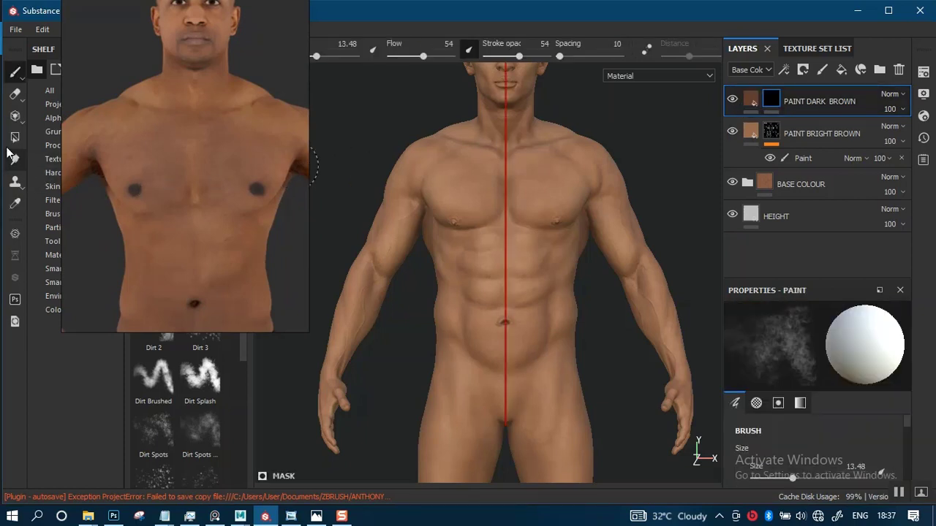
pyautogui.click(14, 137)
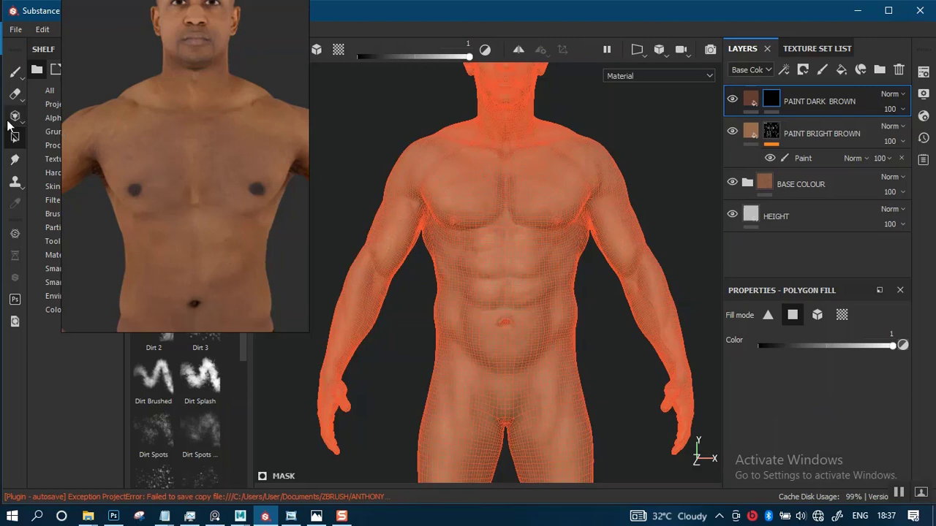
pyautogui.click(14, 71)
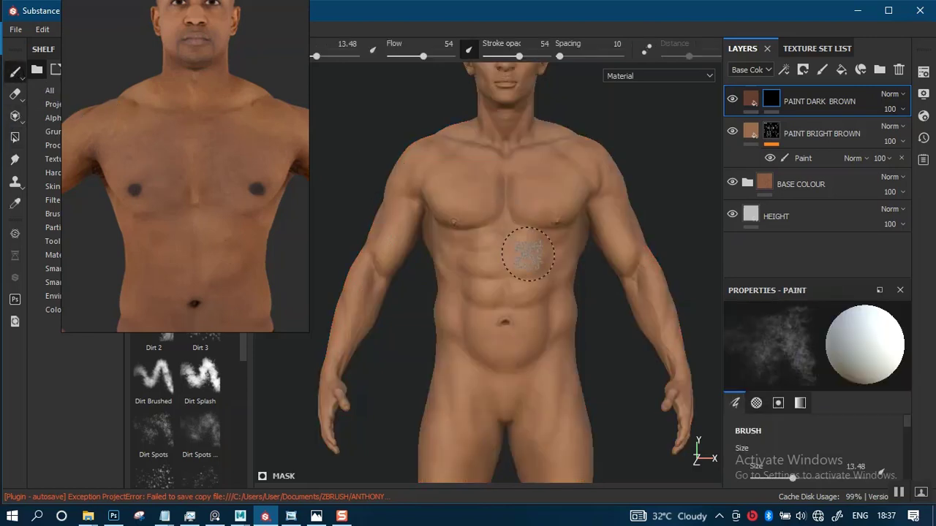
# Frame the character's chest from the front and move the reference figure to the opposite side, clear of the brush shelf.
pyautogui.scroll(2, 528, 254)
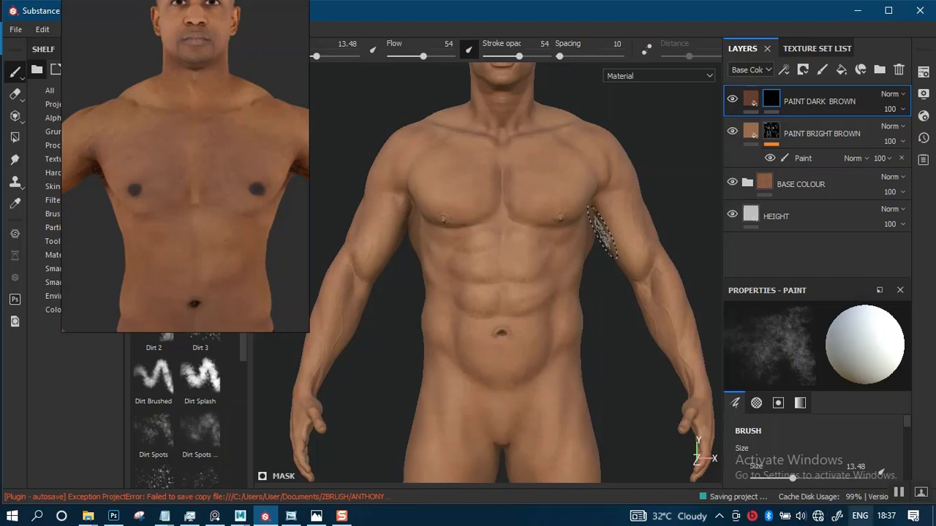
pyautogui.click(899, 493)
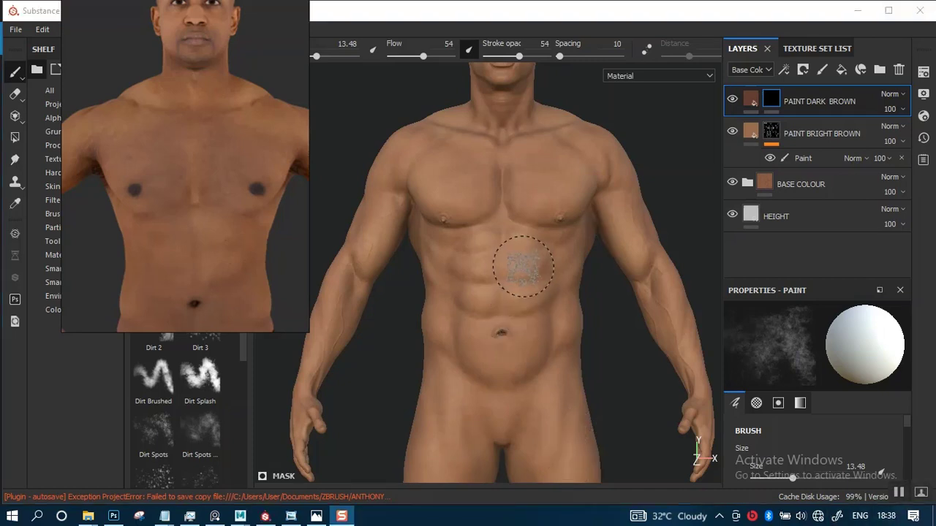
pyautogui.keyDown('alt'); pyautogui.moveTo(525, 266); pyautogui.dragTo(500, 302, button='right'); pyautogui.keyUp('alt')
pyautogui.keyDown('alt'); pyautogui.moveTo(500, 302); pyautogui.dragTo(501, 345, button='middle'); pyautogui.keyUp('alt')
pyautogui.keyDown('alt'); pyautogui.moveTo(569, 209); pyautogui.dragTo(552, 307, button='right'); pyautogui.keyUp('alt')
pyautogui.keyDown('alt'); pyautogui.moveTo(504, 226); pyautogui.dragTo(523, 267, button='middle'); pyautogui.keyUp('alt')
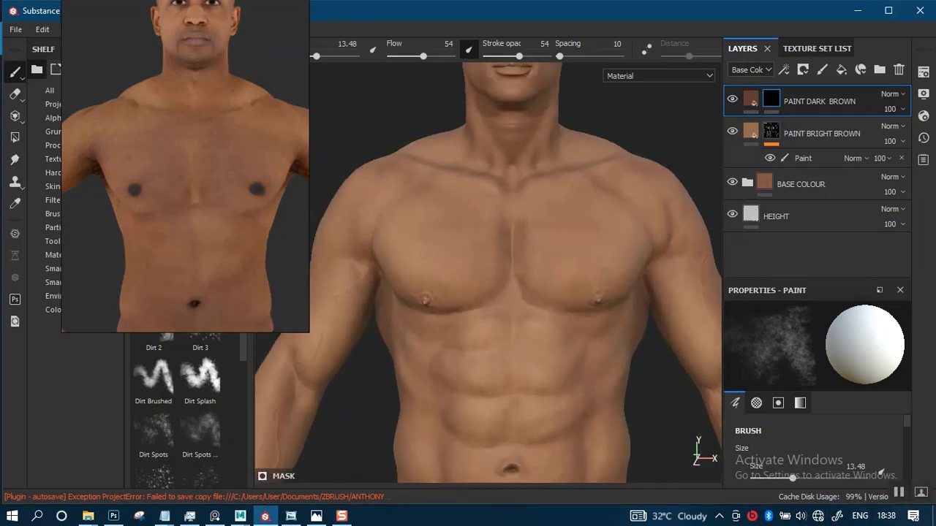
pyautogui.keyDown('alt'); pyautogui.moveTo(516, 238); pyautogui.dragTo(513, 258, button='right'); pyautogui.keyUp('alt')
pyautogui.keyDown('alt'); pyautogui.moveTo(497, 243); pyautogui.dragTo(490, 251, button='middle'); pyautogui.keyUp('alt')
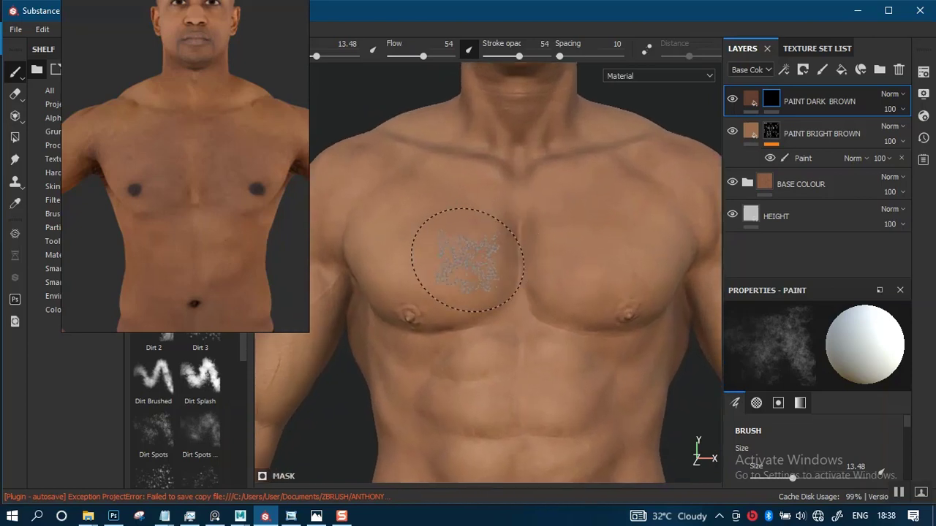
pyautogui.moveTo(195, 261); pyautogui.dragTo(759, 236)
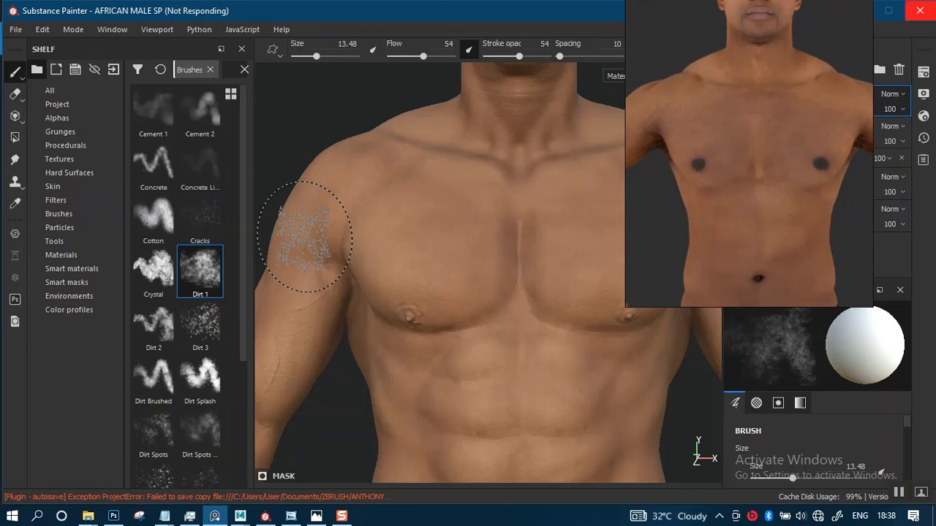
# Examine the character's chest, arms and abdomen against the front-view reference figure.
pyautogui.keyDown('alt'); pyautogui.moveTo(314, 301); pyautogui.dragTo(339, 275, button='middle'); pyautogui.keyUp('alt')
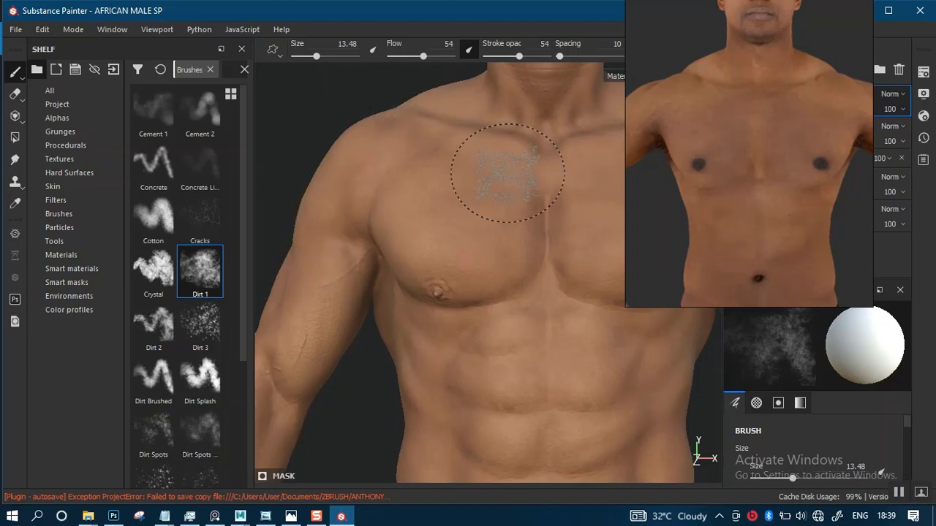
pyautogui.keyDown('alt'); pyautogui.moveTo(500, 234); pyautogui.dragTo(460, 197, button='right'); pyautogui.keyUp('alt')
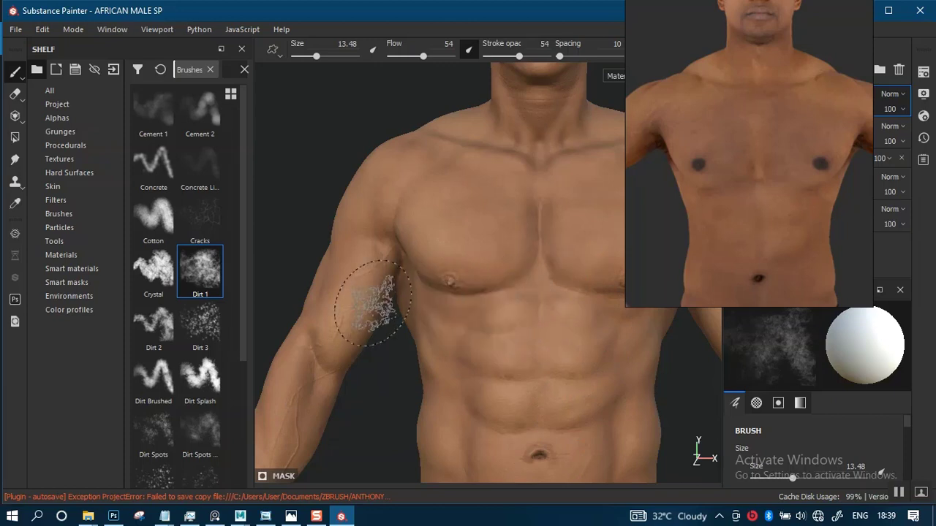
pyautogui.scroll(-3, 373, 300)
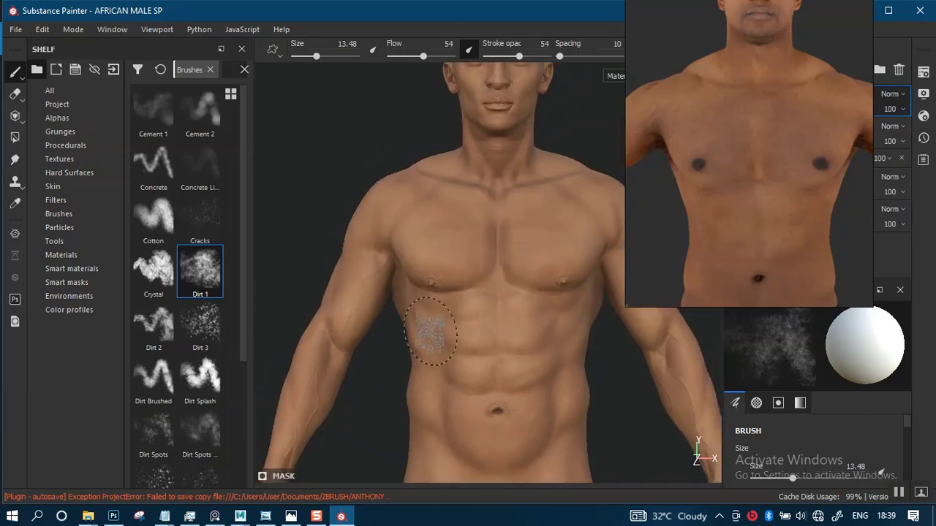
pyautogui.press('super+d')
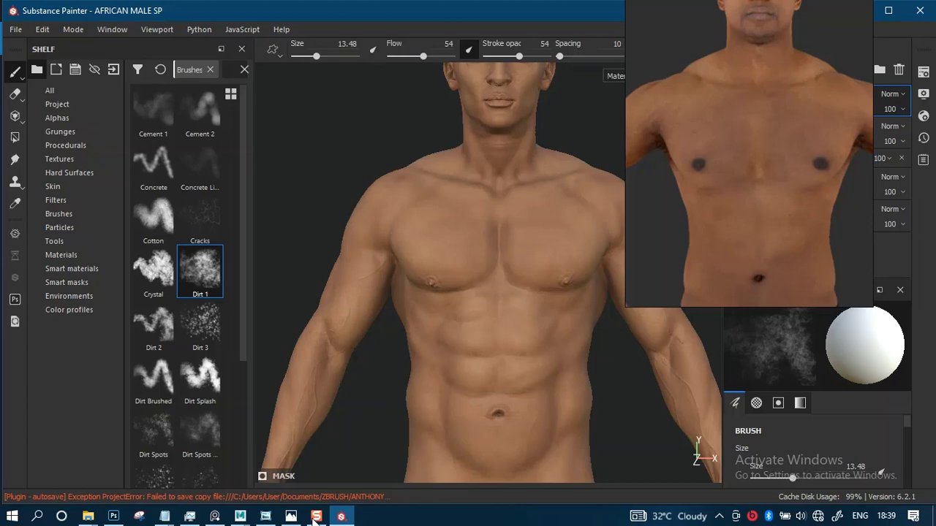
pyautogui.scroll(6, 344, 226)
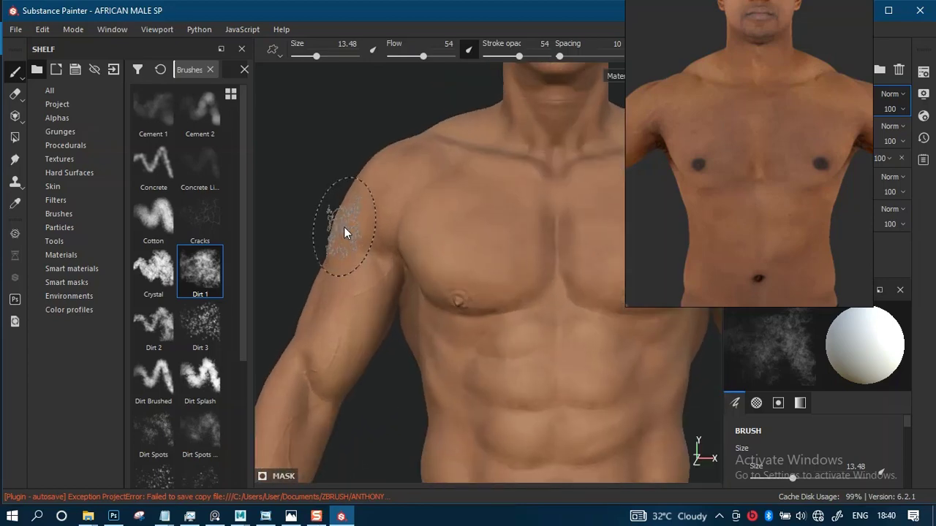
pyautogui.scroll(-3, 344, 227)
pyautogui.scroll(-2, 386, 311)
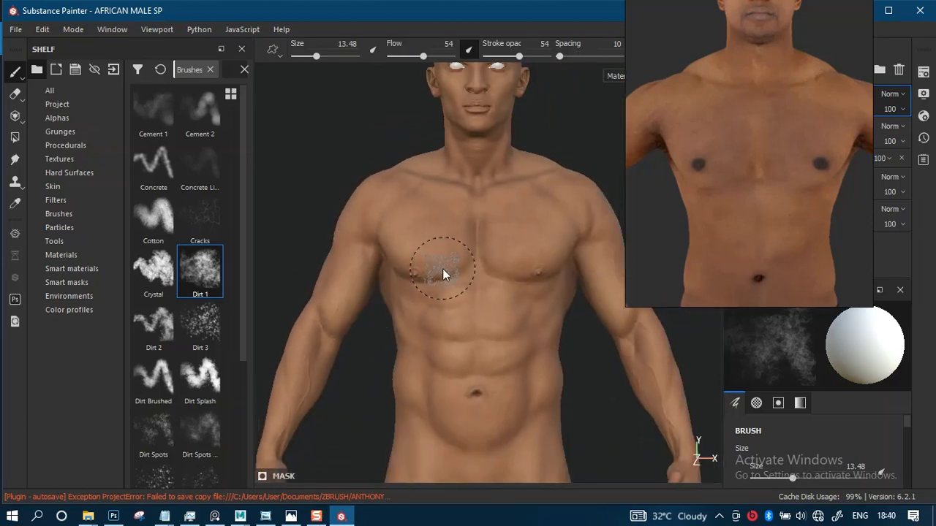
pyautogui.moveTo(416, 264)
pyautogui.keyDown('alt'); pyautogui.mouseDown()
pyautogui.moveTo(353, 255)
pyautogui.moveTo(429, 292)
pyautogui.mouseUp(); pyautogui.keyUp('alt')
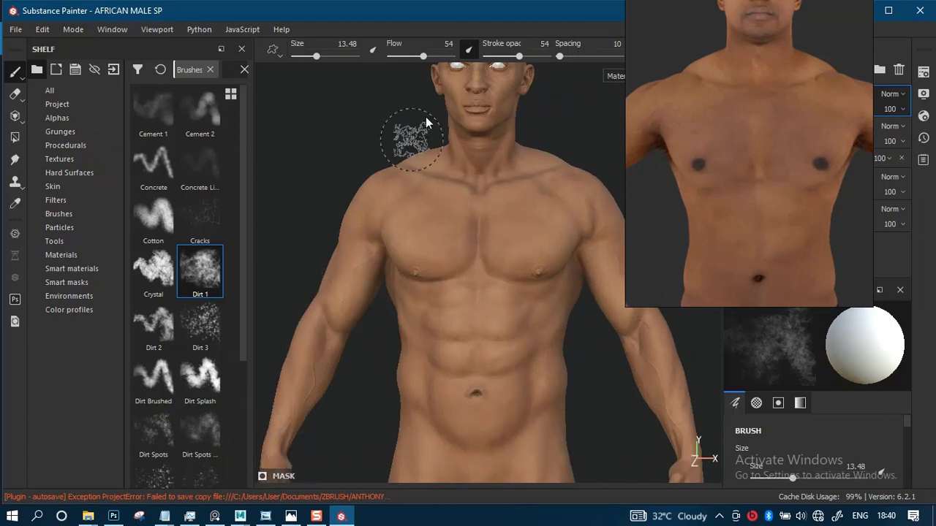
# Minimise the Substance Painter window to check the Texture-maps.jpg skin reference in Photos, and cycle through the open windows.
pyautogui.moveTo(391, 13); pyautogui.dragTo(376, 19)
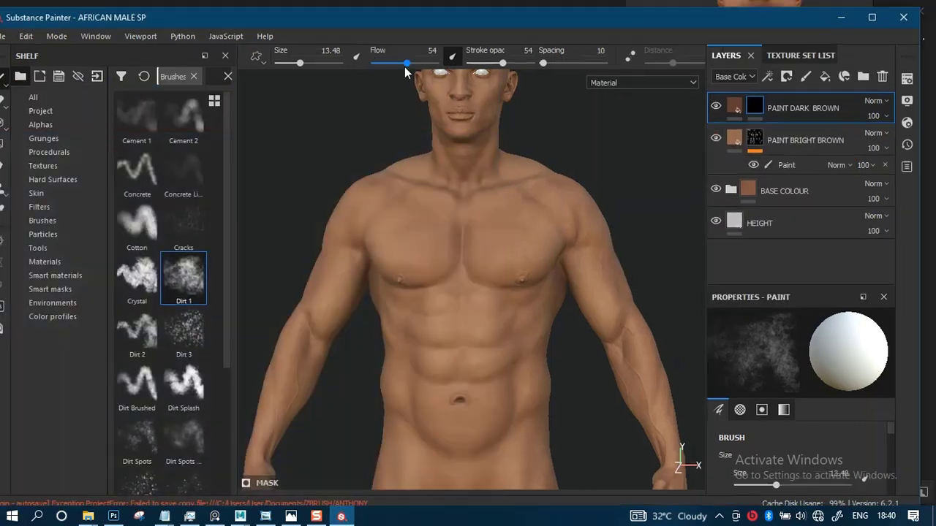
pyautogui.click(871, 17)
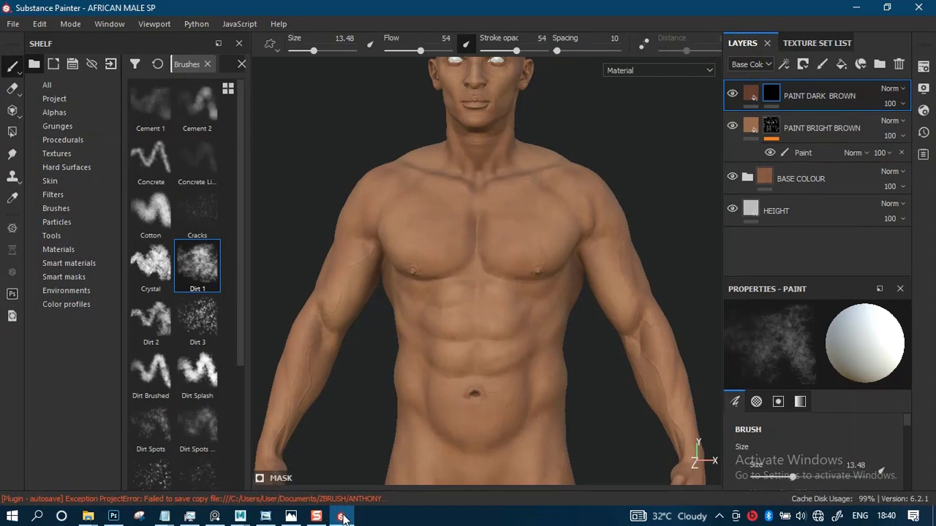
pyautogui.click(854, 8)
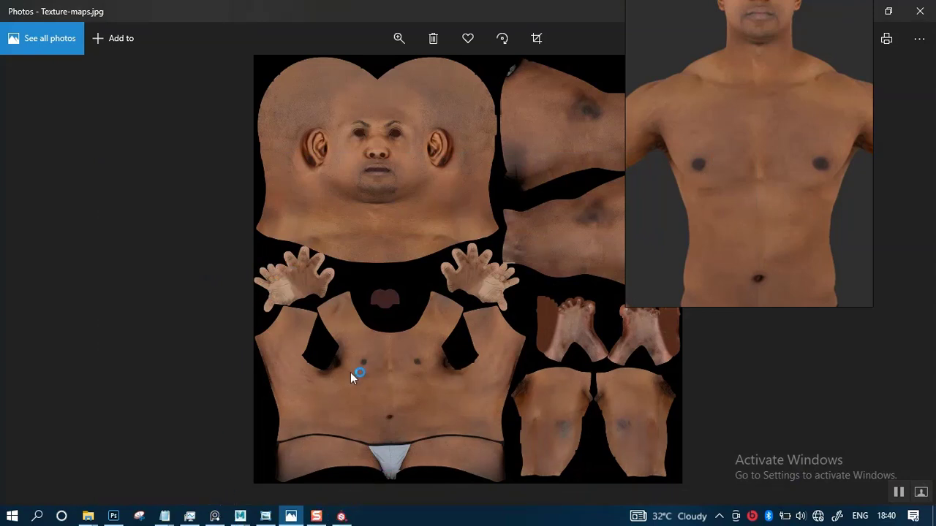
pyautogui.hotkey('alt', 'Tab')
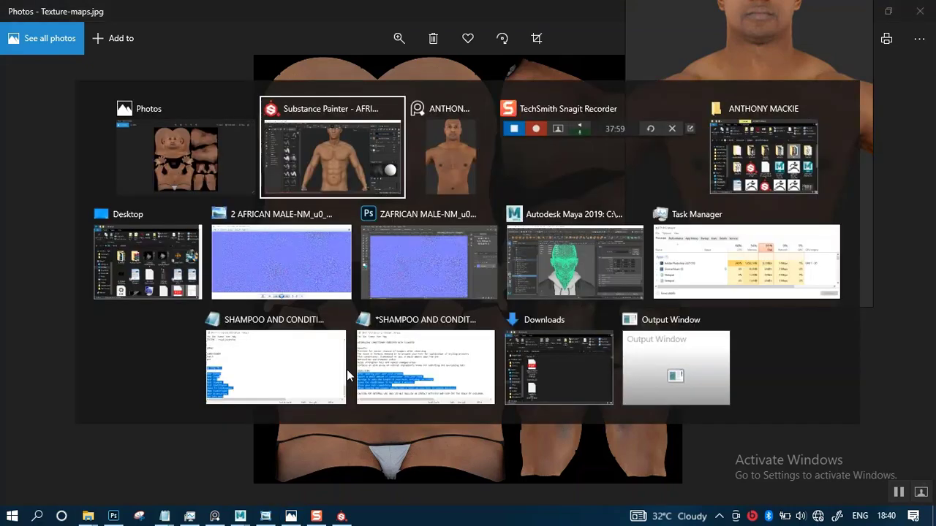
pyautogui.press('Tab')
pyautogui.press('Tab')
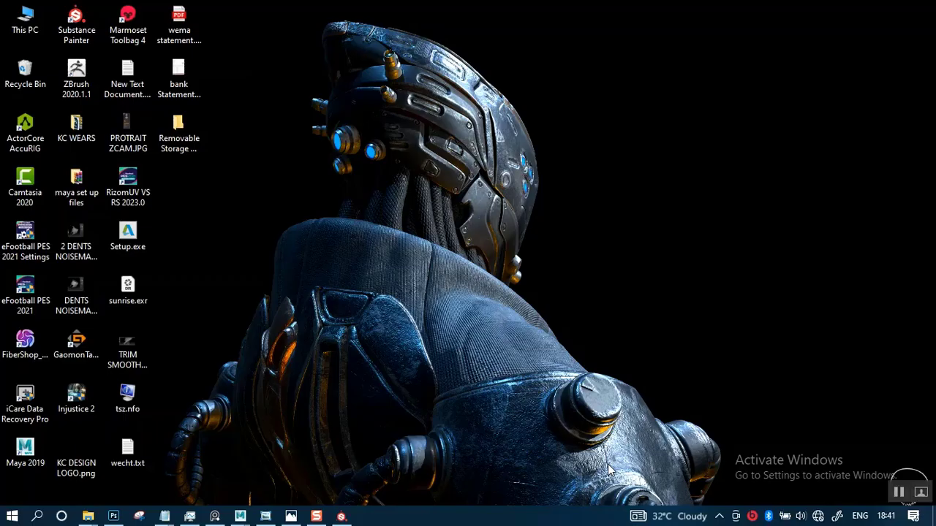